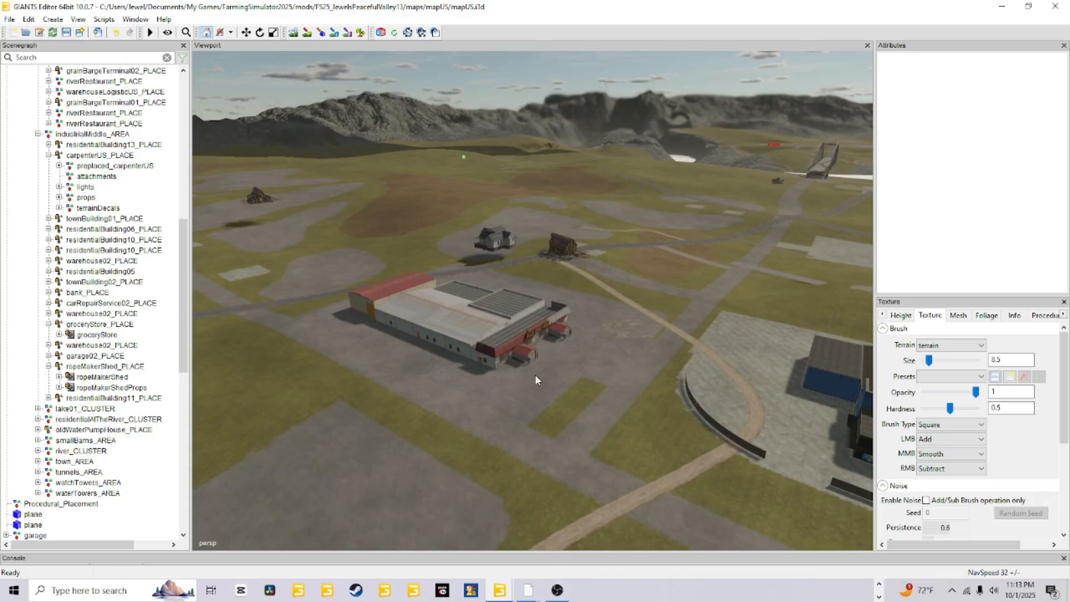
Highlight carpenterUS_PLACE and its parent industrialMiddle_AREA in the mod map, and switch to the editor window holding the base game map
{"action": "left_click", "coordinate": [93, 156]}
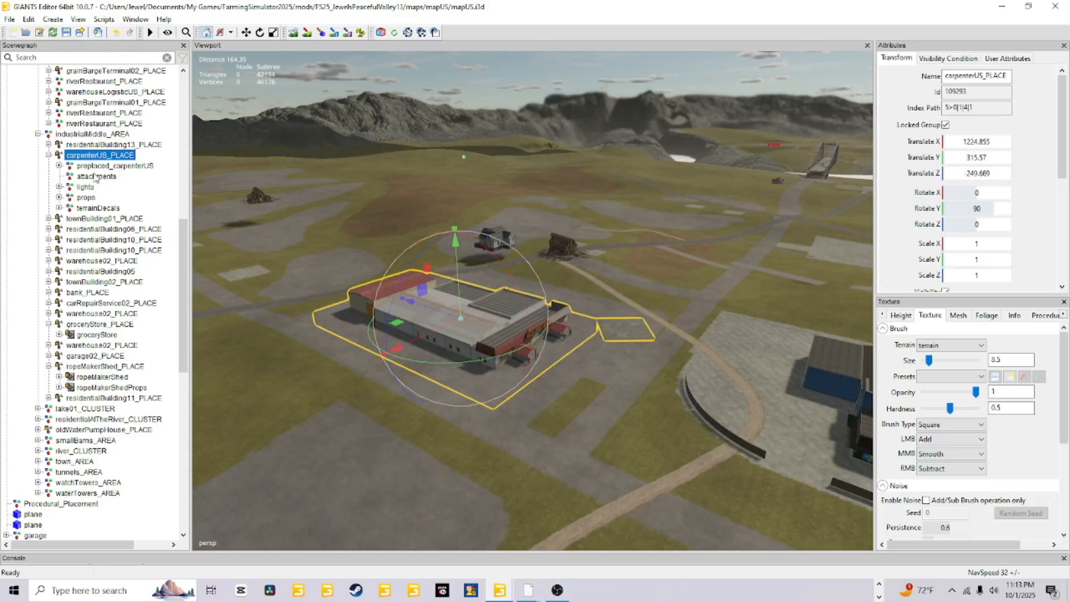
{"action": "left_click", "coordinate": [92, 138]}
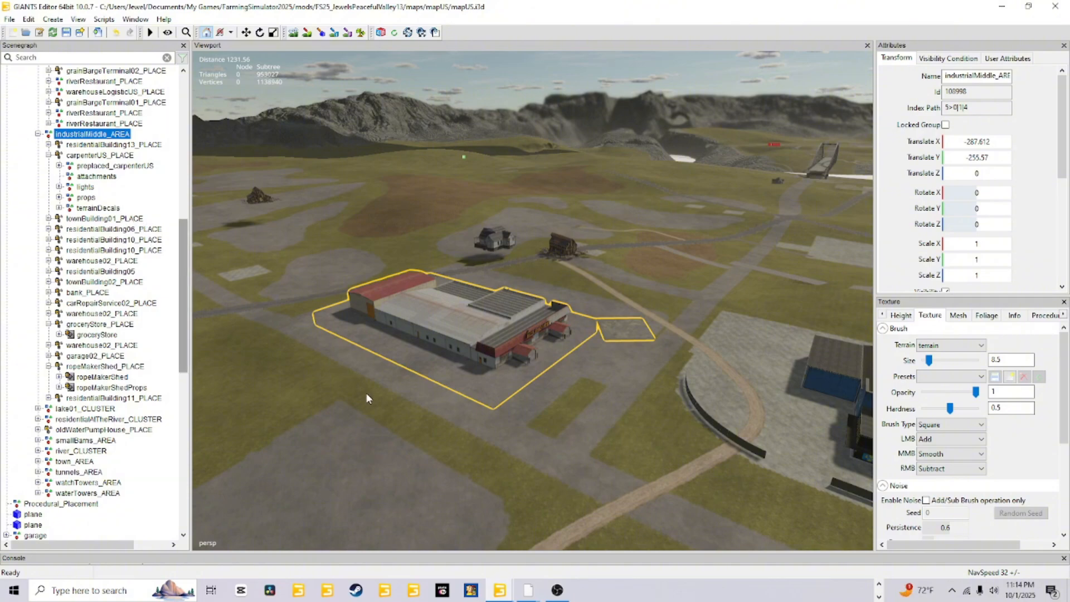
{"action": "mouse_move", "coordinate": [499, 590]}
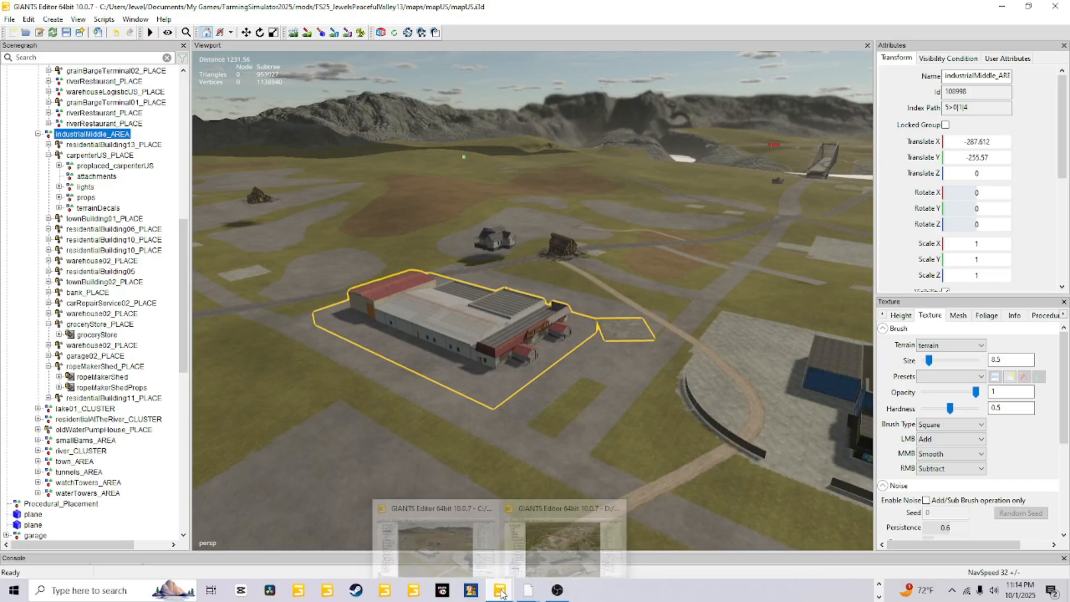
{"action": "left_click", "coordinate": [545, 556]}
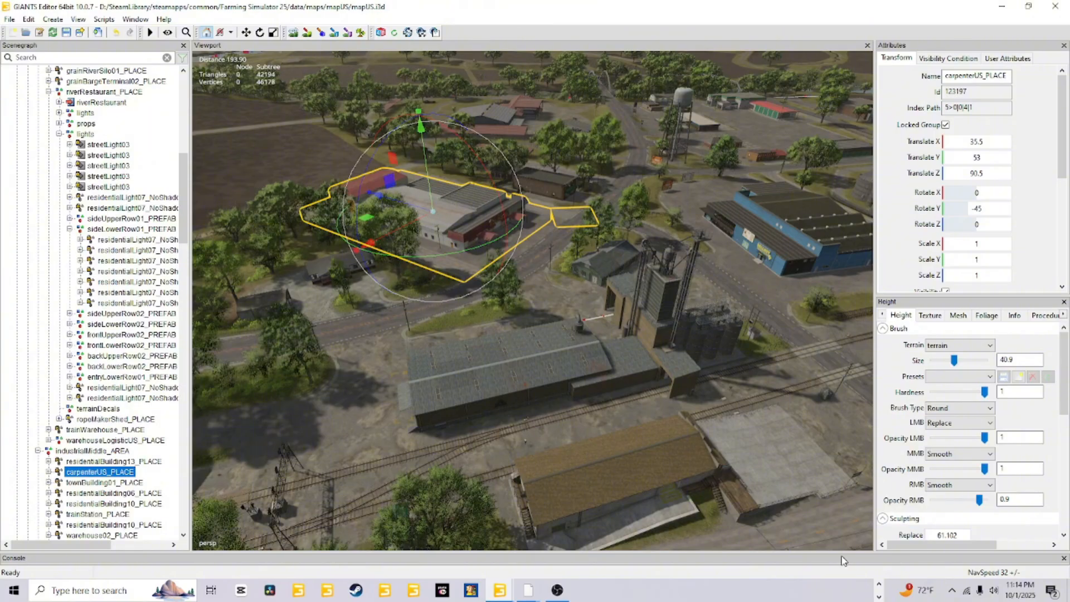
Switch to File Explorer and browse drive C to Program Files (x86)/Steam/steamapps/common to check for the game folder
{"action": "left_click", "coordinate": [879, 586]}
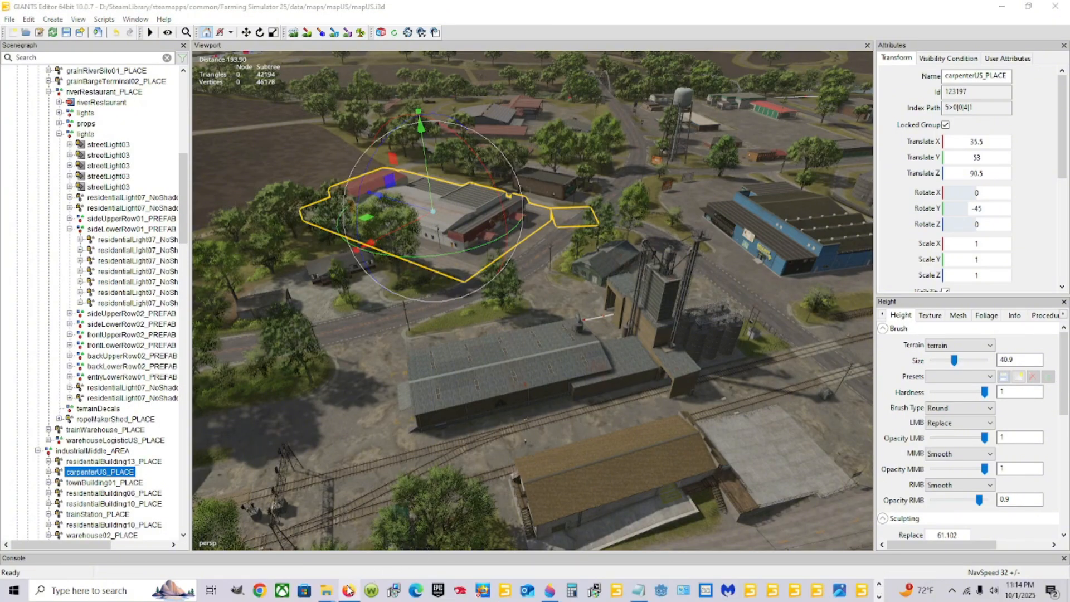
{"action": "mouse_move", "coordinate": [326, 590]}
{"action": "mouse_move", "coordinate": [360, 554]}
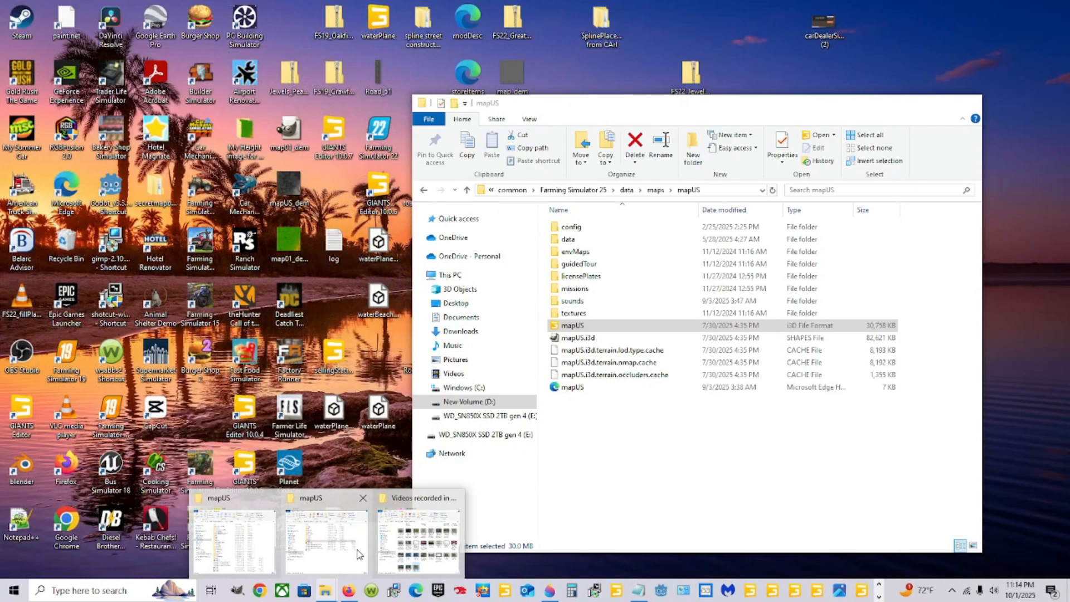
{"action": "left_click", "coordinate": [332, 550]}
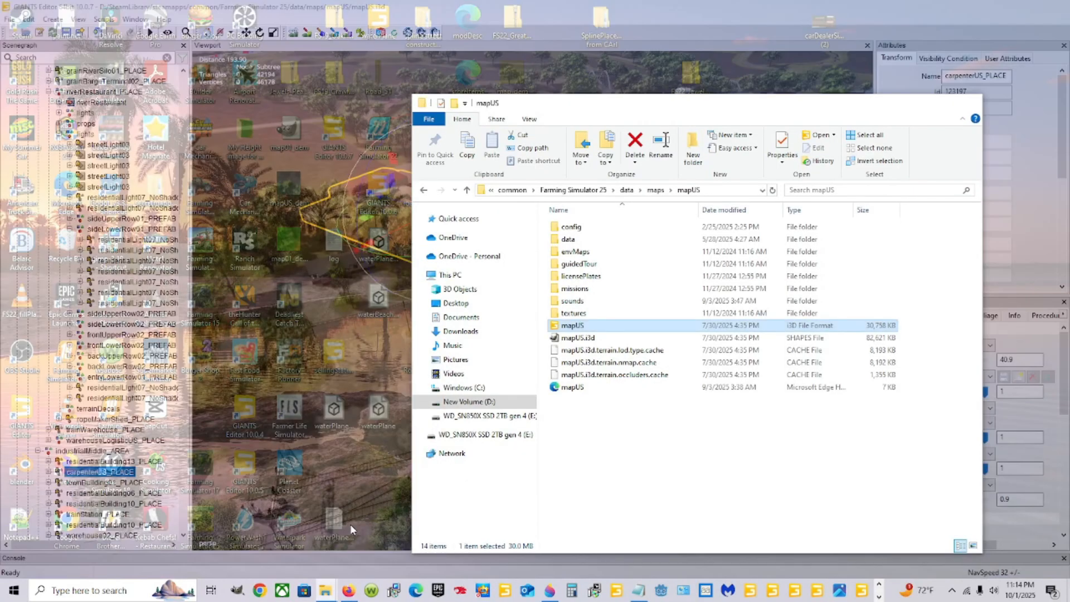
{"action": "left_click", "coordinate": [502, 403]}
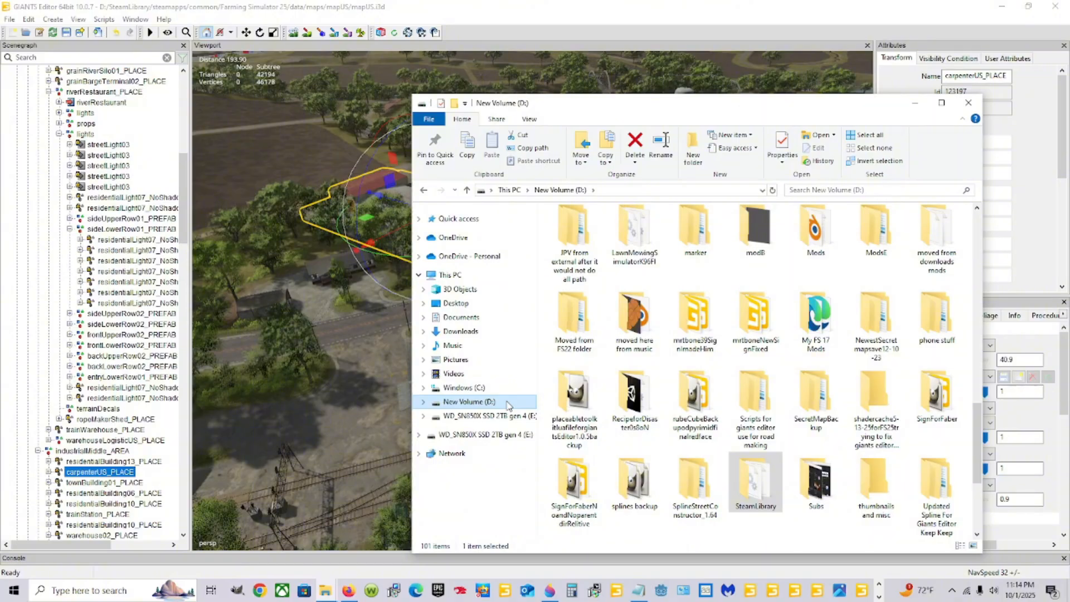
{"action": "left_click", "coordinate": [505, 389]}
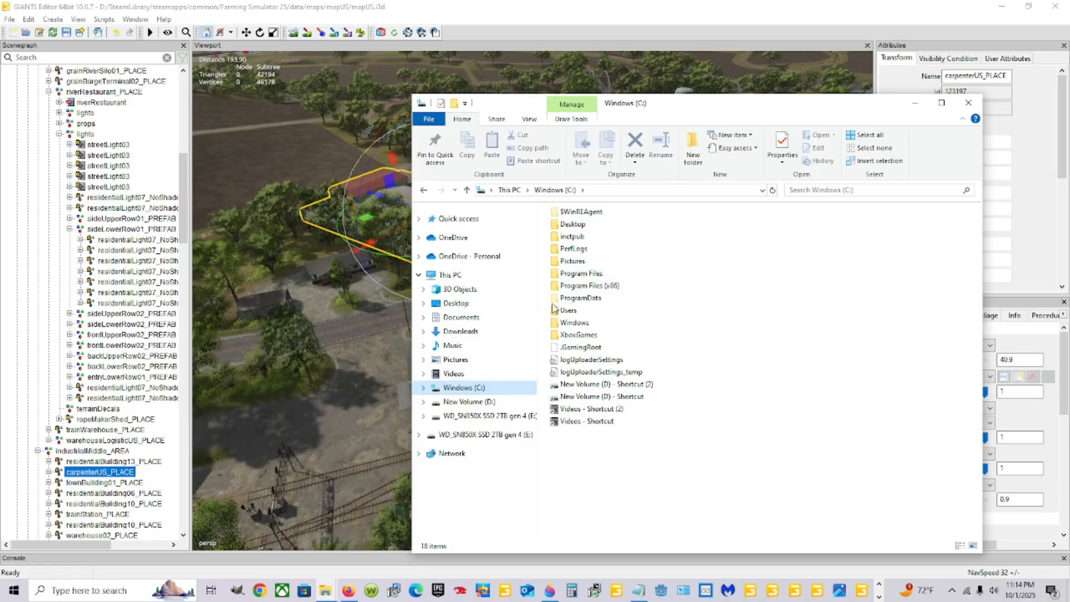
{"action": "double_click", "coordinate": [592, 286]}
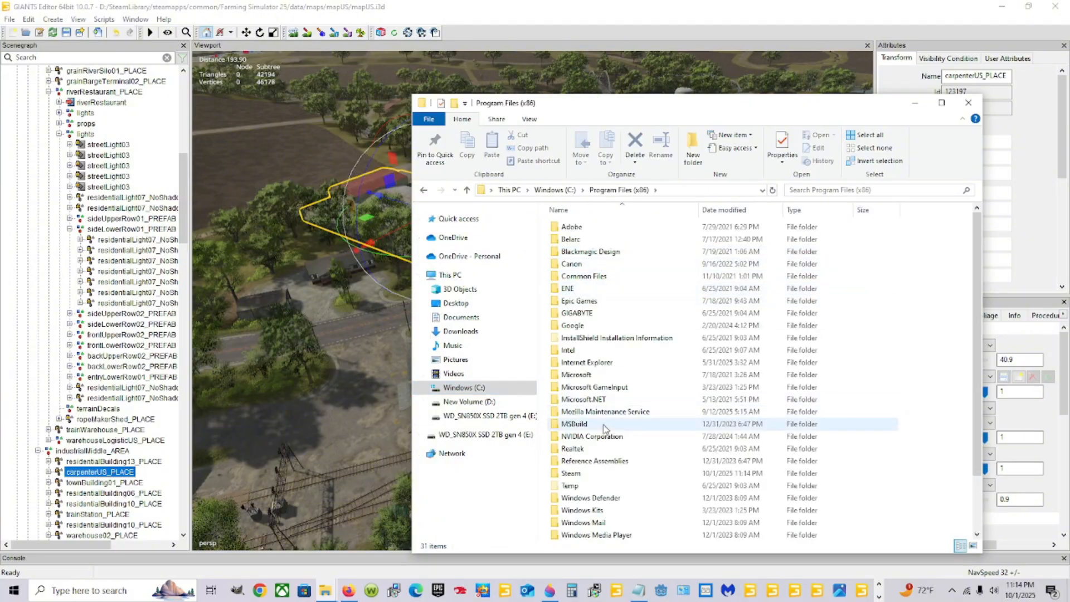
{"action": "double_click", "coordinate": [574, 475]}
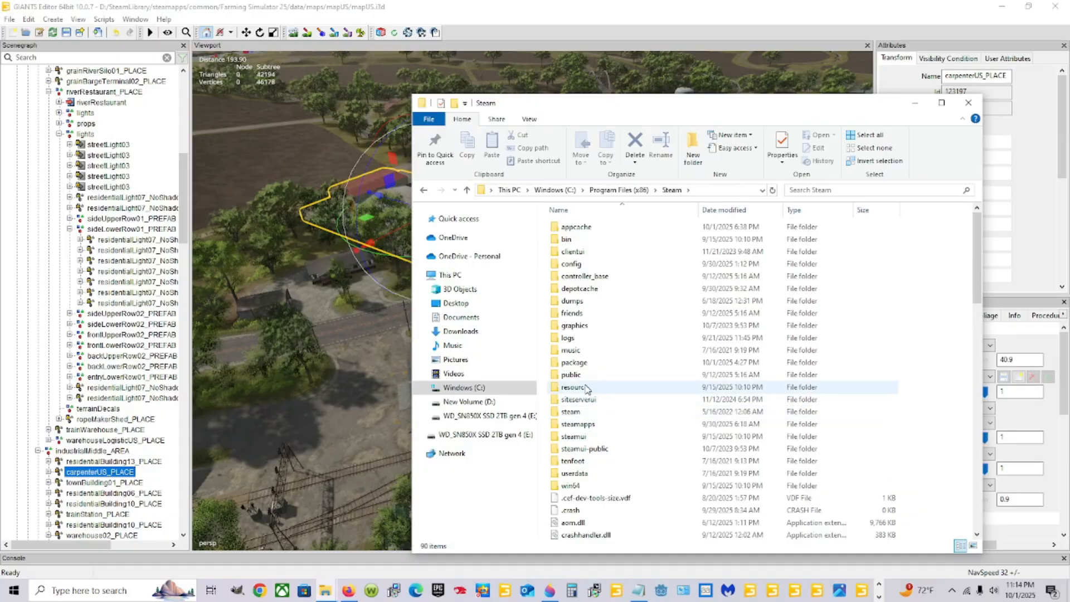
{"action": "double_click", "coordinate": [578, 423]}
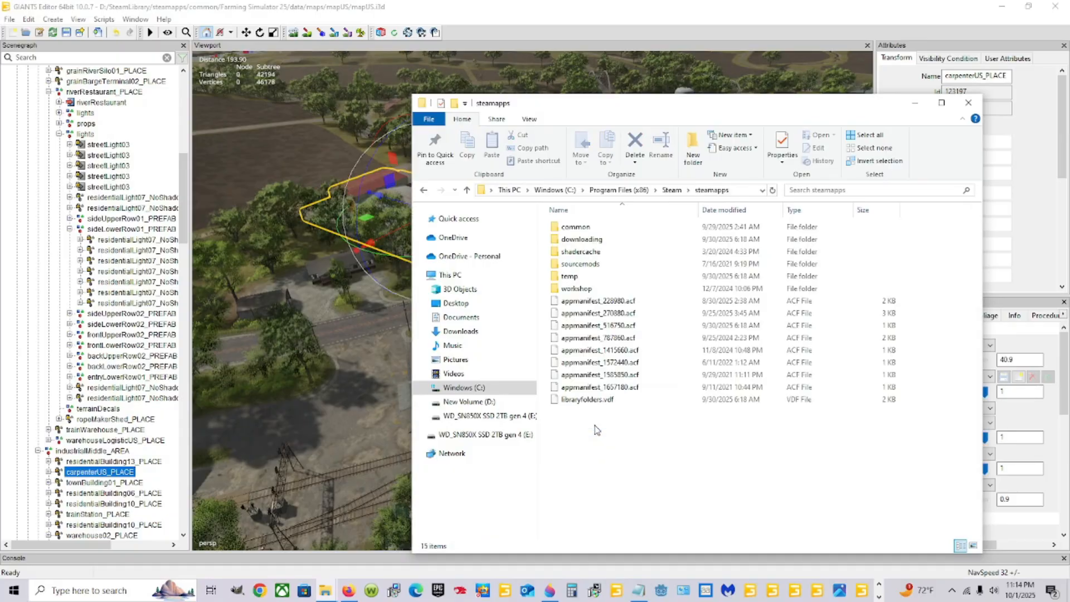
{"action": "double_click", "coordinate": [604, 227]}
{"action": "left_click", "coordinate": [605, 276]}
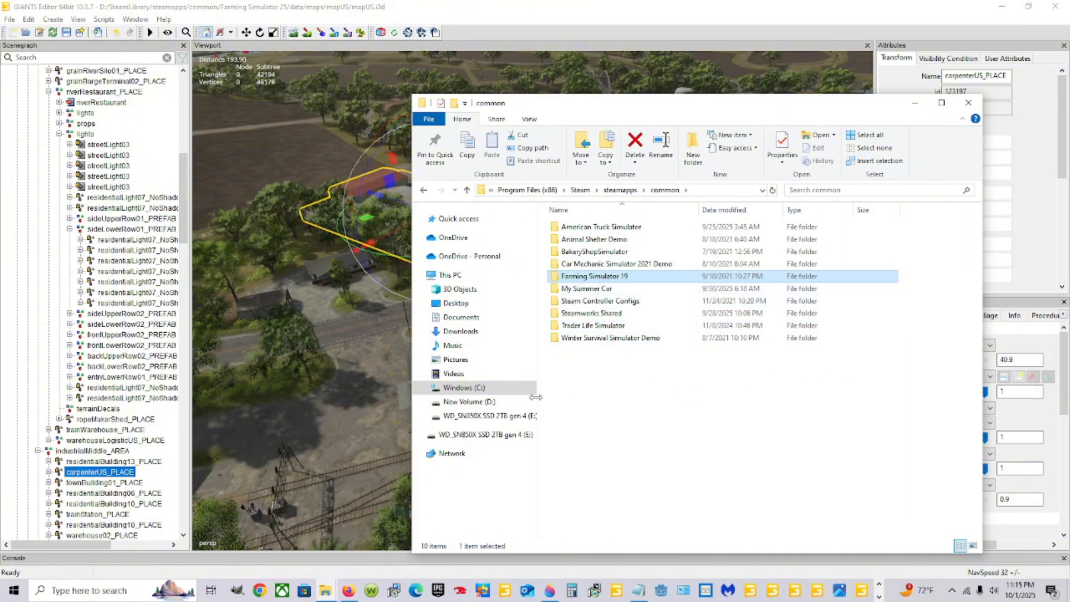
Browse drive D to the SteamLibrary/steamapps/common folder
{"action": "left_click", "coordinate": [518, 403]}
{"action": "scroll", "coordinate": [723, 433], "scroll_direction": "down", "scroll_amount": 10}
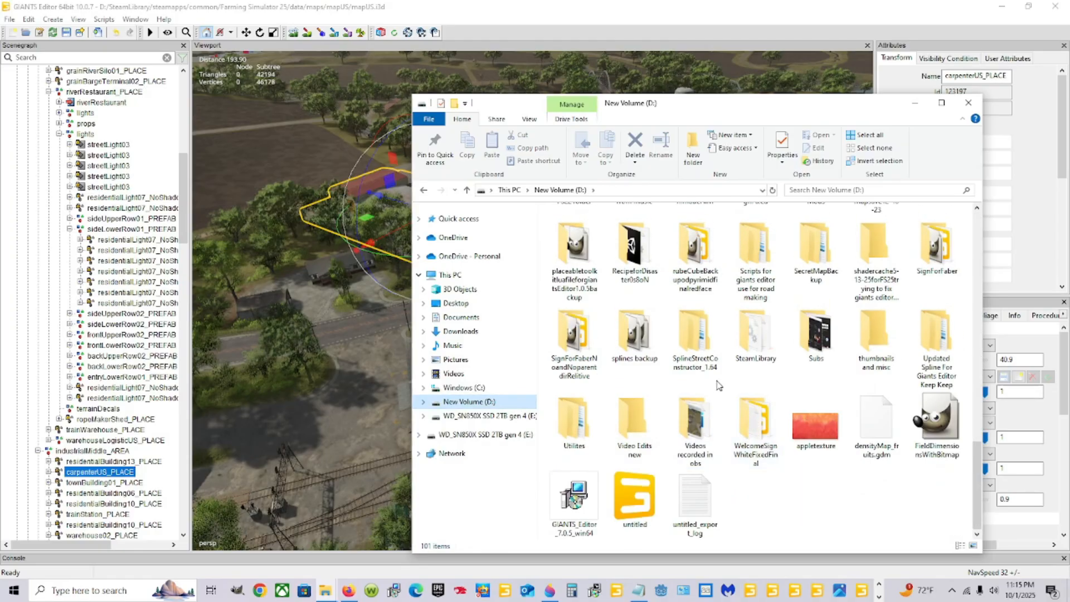
{"action": "double_click", "coordinate": [752, 350]}
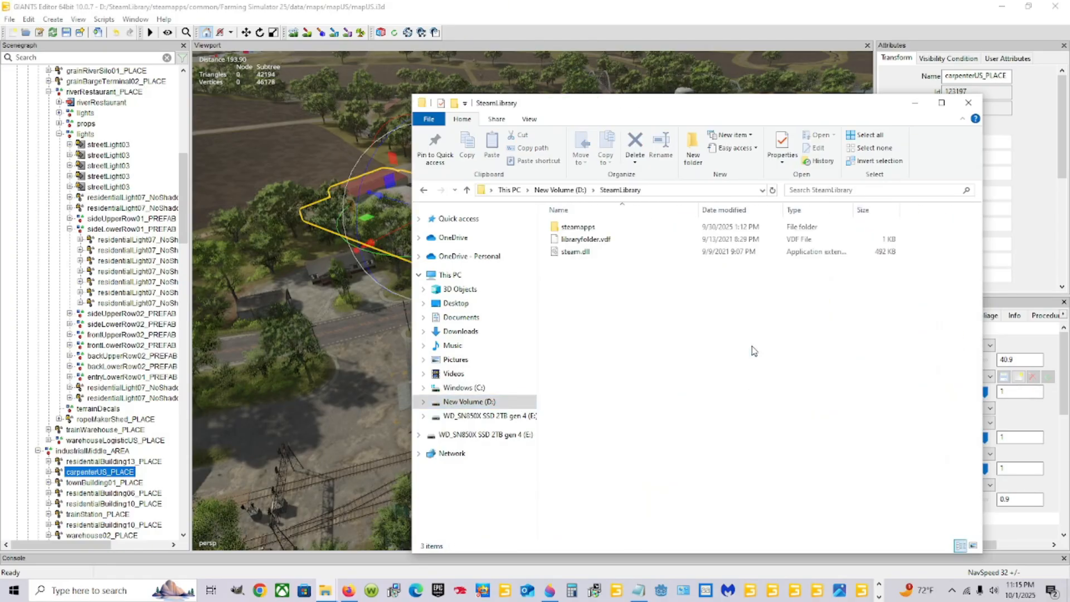
{"action": "double_click", "coordinate": [619, 233]}
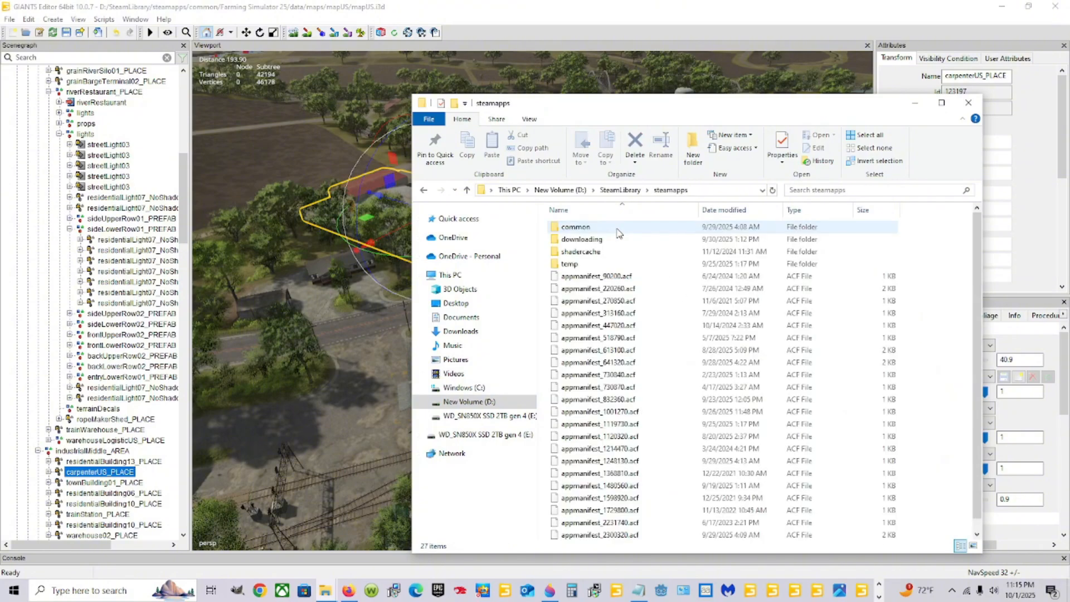
{"action": "double_click", "coordinate": [617, 233]}
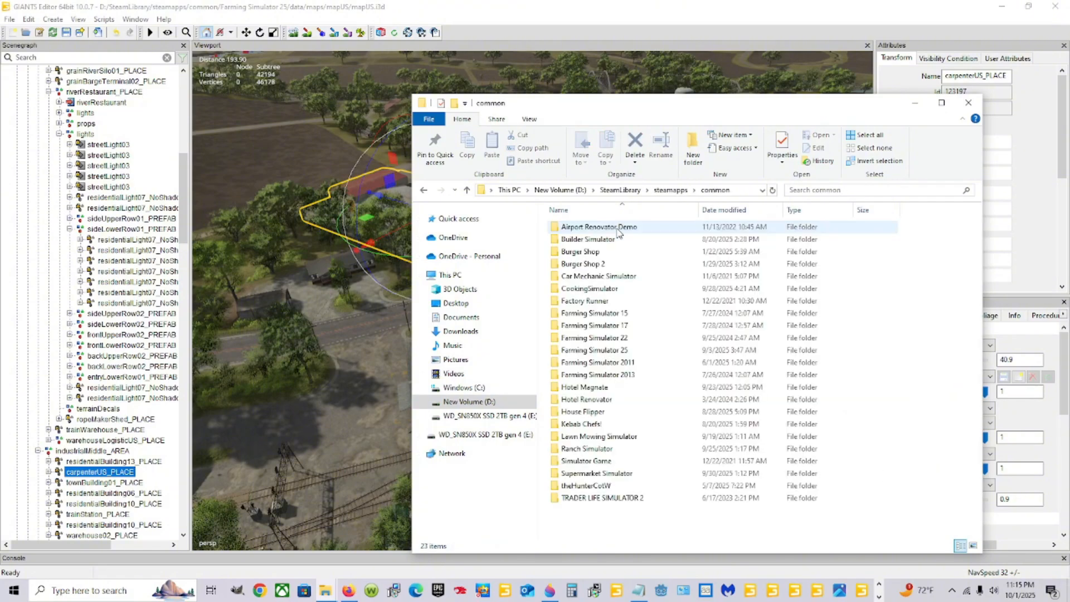
Go to Farming Simulator 25/data/maps/mapUS, bring up the editor version choice for the mapUS i3d file, and dismiss it to return to the editor
{"action": "double_click", "coordinate": [627, 347]}
{"action": "double_click", "coordinate": [591, 229]}
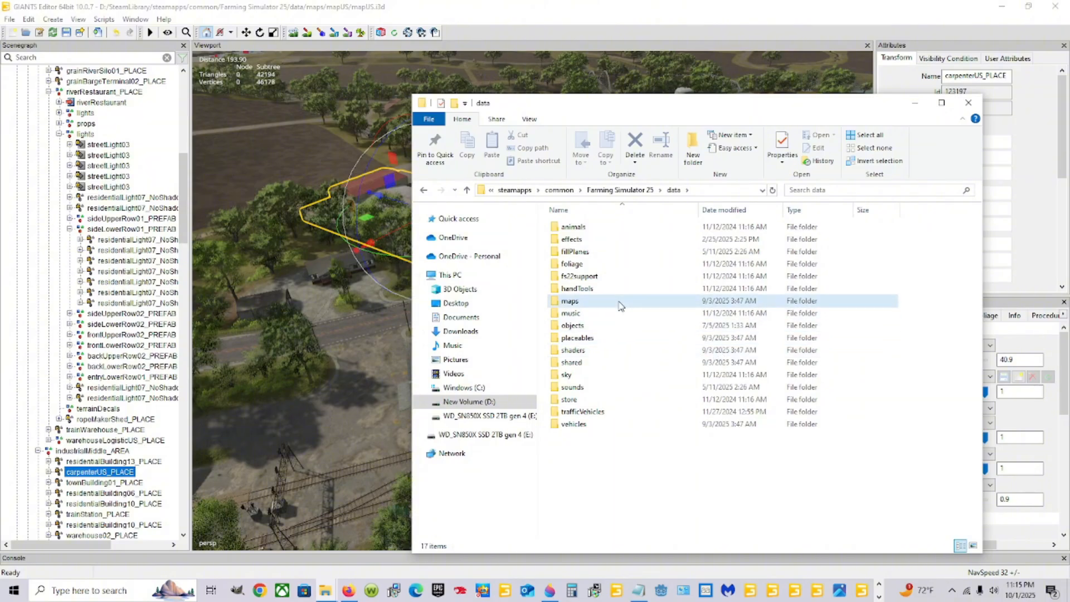
{"action": "double_click", "coordinate": [615, 301]}
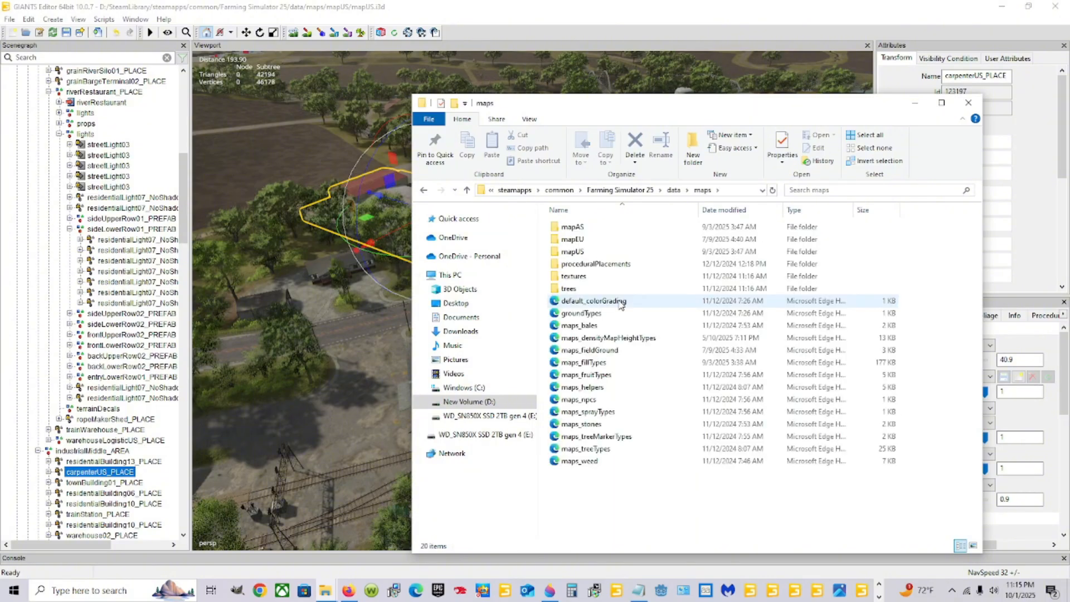
{"action": "double_click", "coordinate": [613, 252]}
{"action": "left_click", "coordinate": [609, 329]}
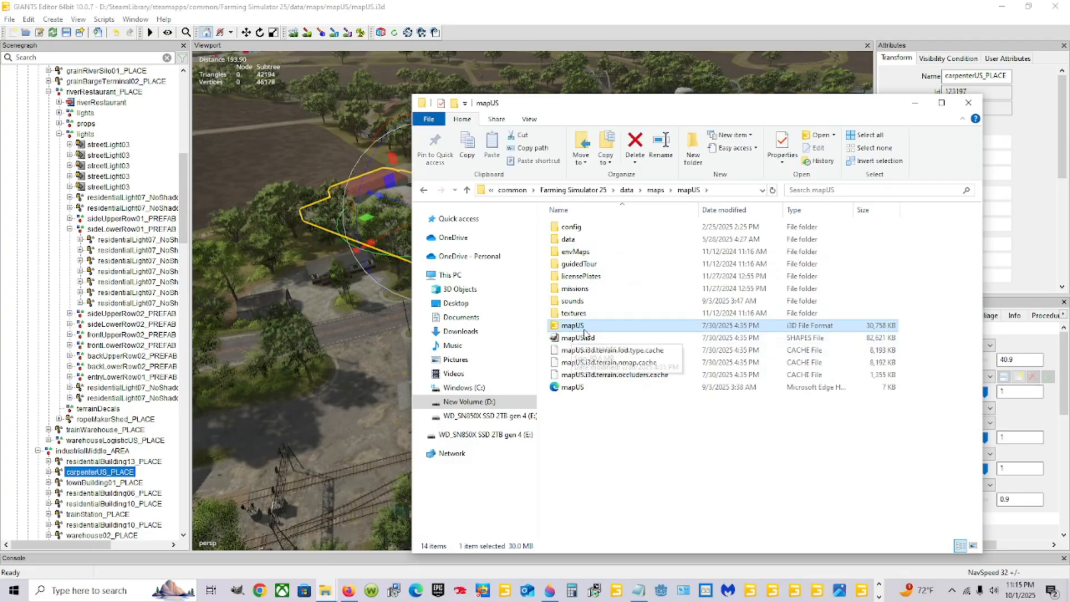
{"action": "double_click", "coordinate": [596, 328]}
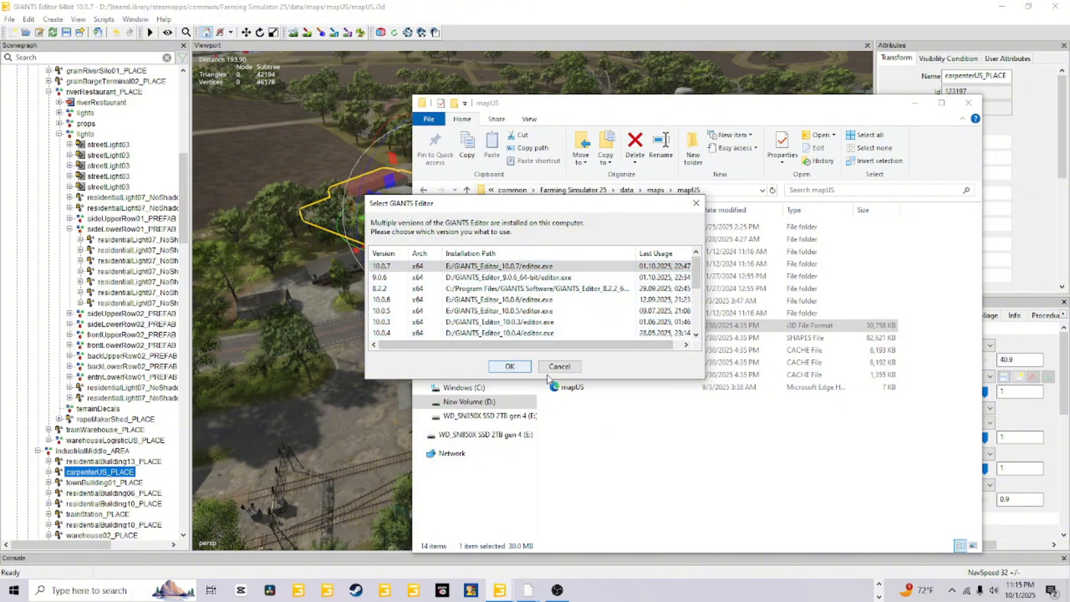
{"action": "left_click", "coordinate": [560, 367]}
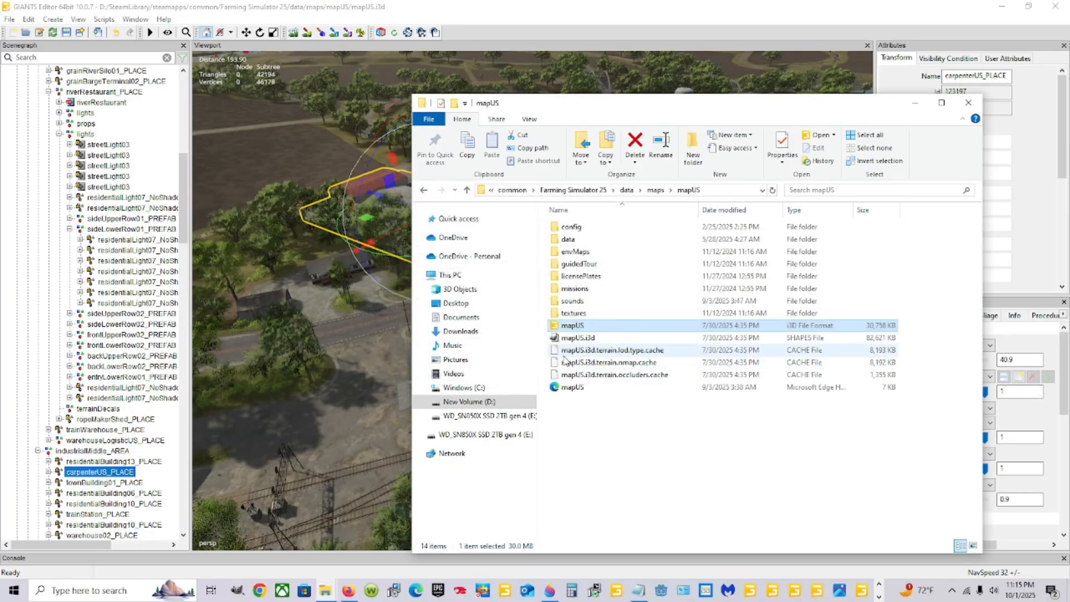
{"action": "left_click", "coordinate": [911, 109]}
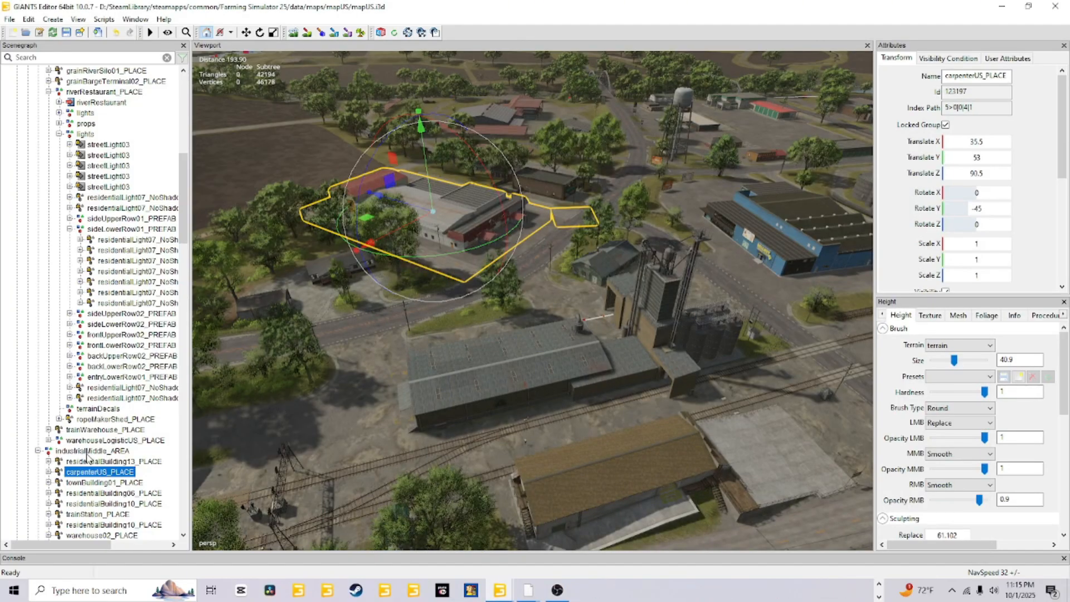
Collapse the map and gameplay groups, and reopen map down to carpenterUS_PLACE under industrialMiddle_AREA
{"action": "scroll", "coordinate": [64, 229], "scroll_direction": "up", "scroll_amount": 6}
{"action": "scroll", "coordinate": [66, 222], "scroll_direction": "up", "scroll_amount": 5}
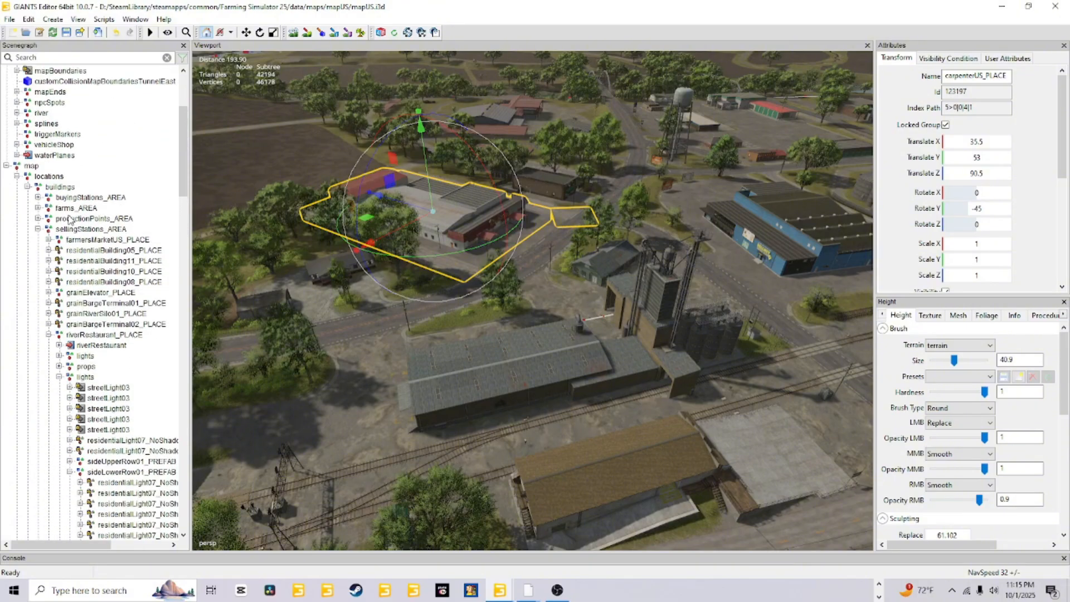
{"action": "scroll", "coordinate": [105, 312], "scroll_direction": "up", "scroll_amount": 2}
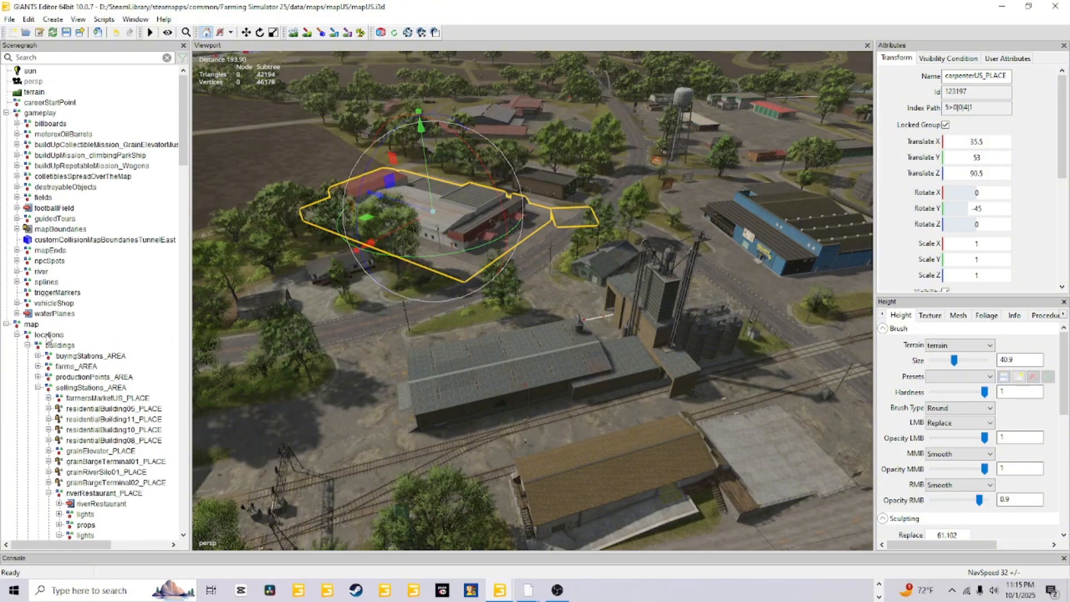
{"action": "left_click", "coordinate": [6, 324]}
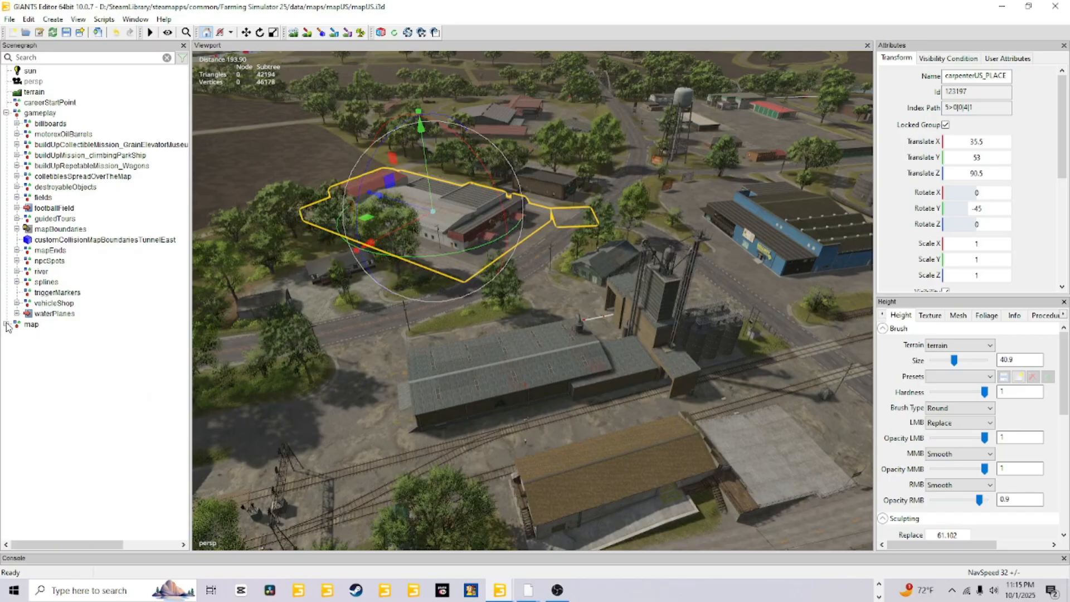
{"action": "left_click", "coordinate": [6, 113]}
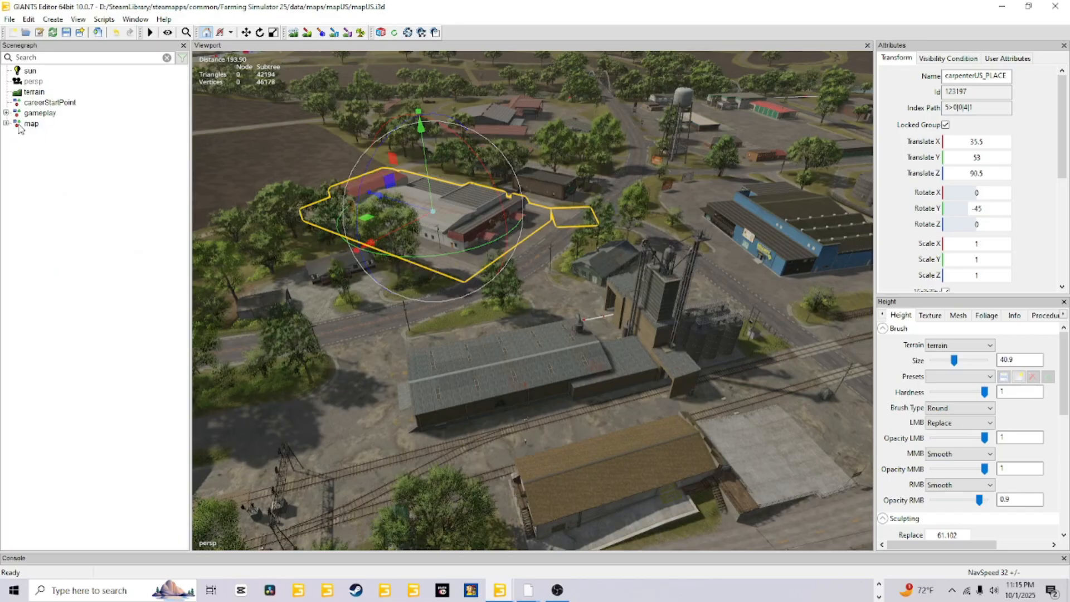
{"action": "left_click", "coordinate": [7, 123]}
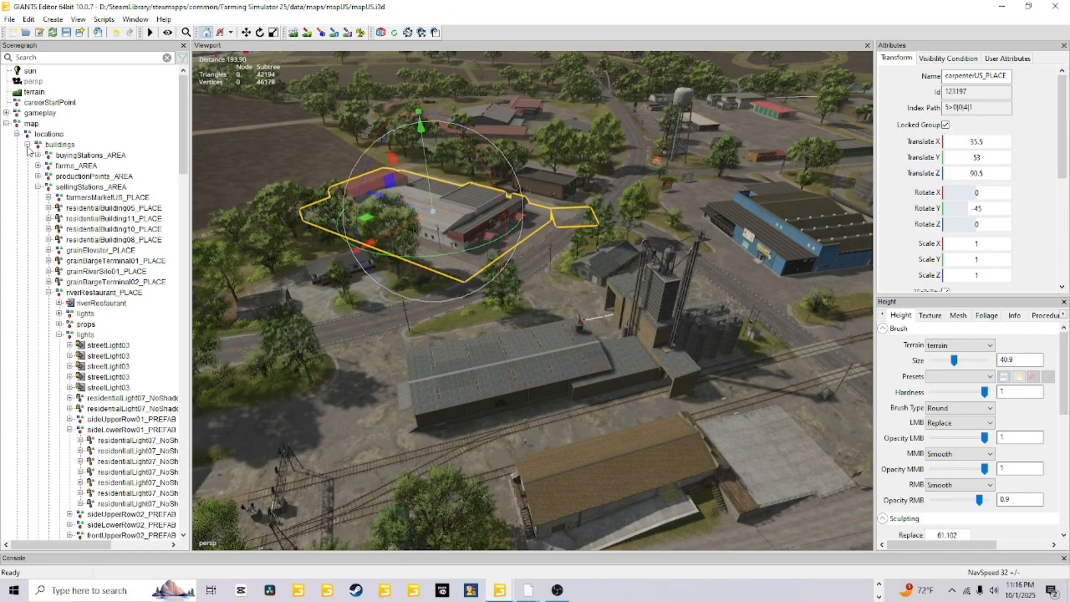
{"action": "scroll", "coordinate": [55, 189], "scroll_direction": "down", "scroll_amount": 7}
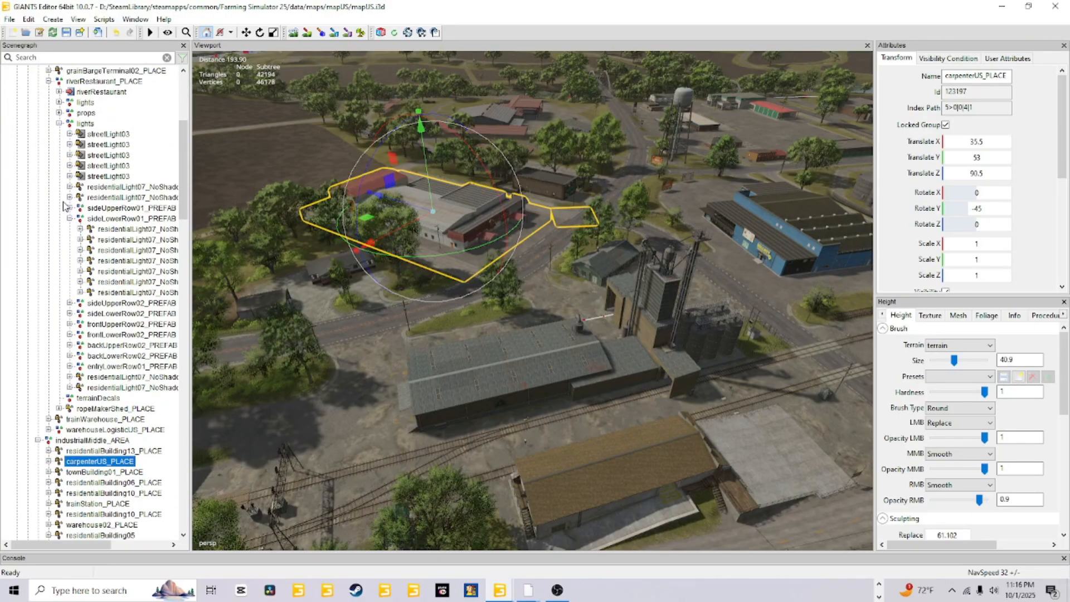
{"action": "scroll", "coordinate": [64, 206], "scroll_direction": "down", "scroll_amount": 5}
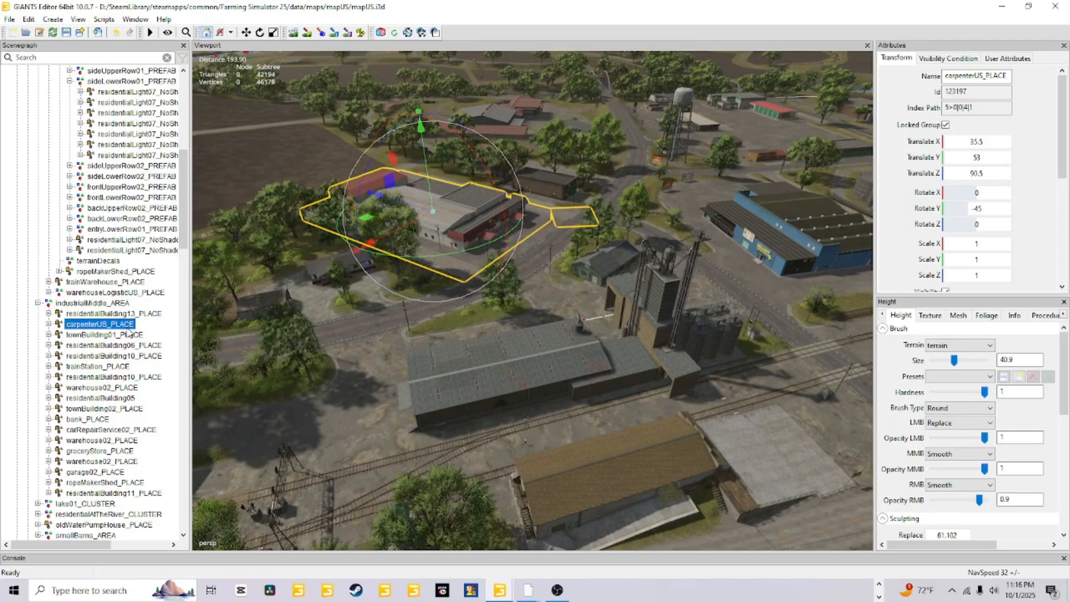
Expand carpenterUS_PLACE and examine the user attributes of preplaced_carpenterUS, reading through its full uniqueId
{"action": "left_click", "coordinate": [48, 324]}
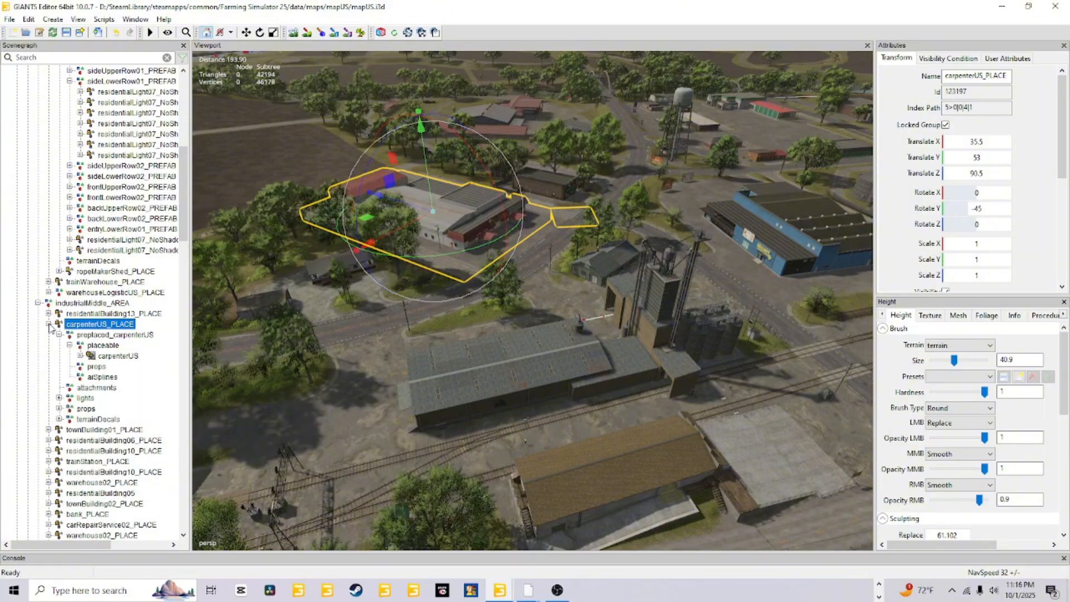
{"action": "left_click", "coordinate": [87, 336]}
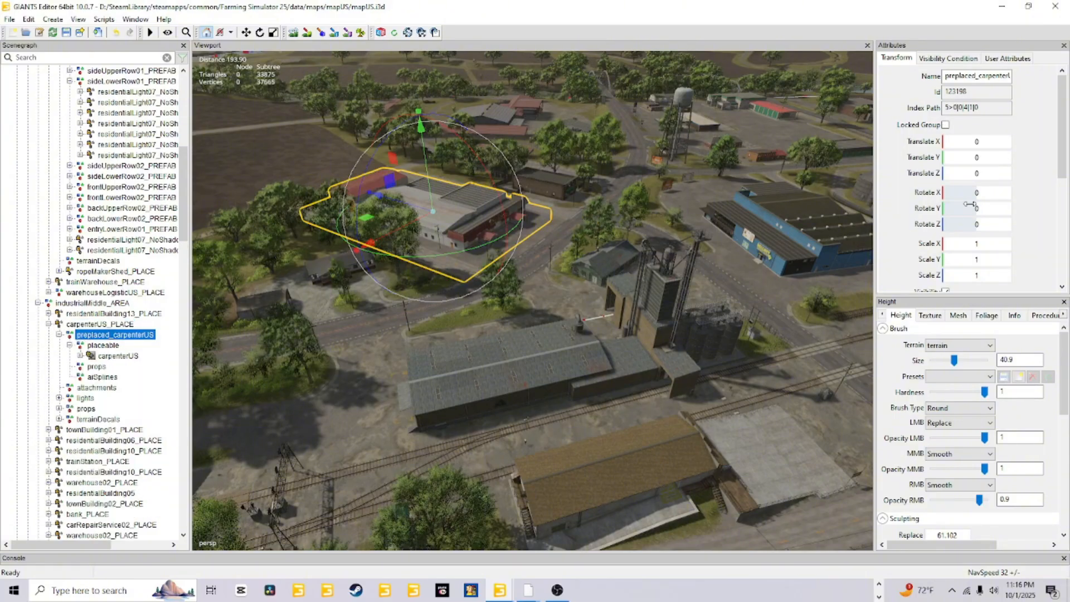
{"action": "left_click", "coordinate": [1001, 59]}
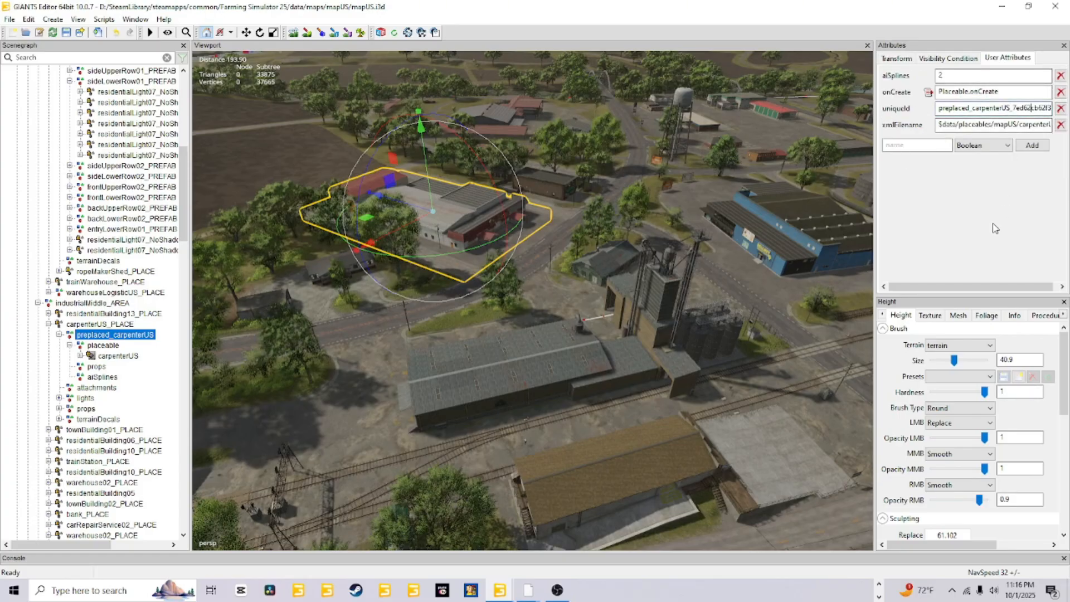
{"action": "key", "text": "Right"}
{"action": "key", "text": "Right"}
{"action": "key", "text": "Right"}
{"action": "key", "text": "Right"}
{"action": "key", "text": "Right"}
{"action": "key", "text": "Right"}
{"action": "key", "text": "Right"}
{"action": "key", "text": "Right"}
{"action": "key", "text": "Right"}
{"action": "key", "text": "Right"}
{"action": "key", "text": "Right"}
{"action": "key", "text": "Right"}
{"action": "key", "text": "Right"}
{"action": "key", "text": "Right"}
{"action": "key", "text": "Right"}
{"action": "key", "text": "Right"}
{"action": "key", "text": "Right"}
{"action": "key", "text": "Right"}
{"action": "key", "text": "Right"}
{"action": "key", "text": "Right"}
Compare the extent of the carpenterUS_PLACE group with its preplaced_carpenterUS child, checking the children and user attributes of each
{"action": "left_click", "coordinate": [84, 325]}
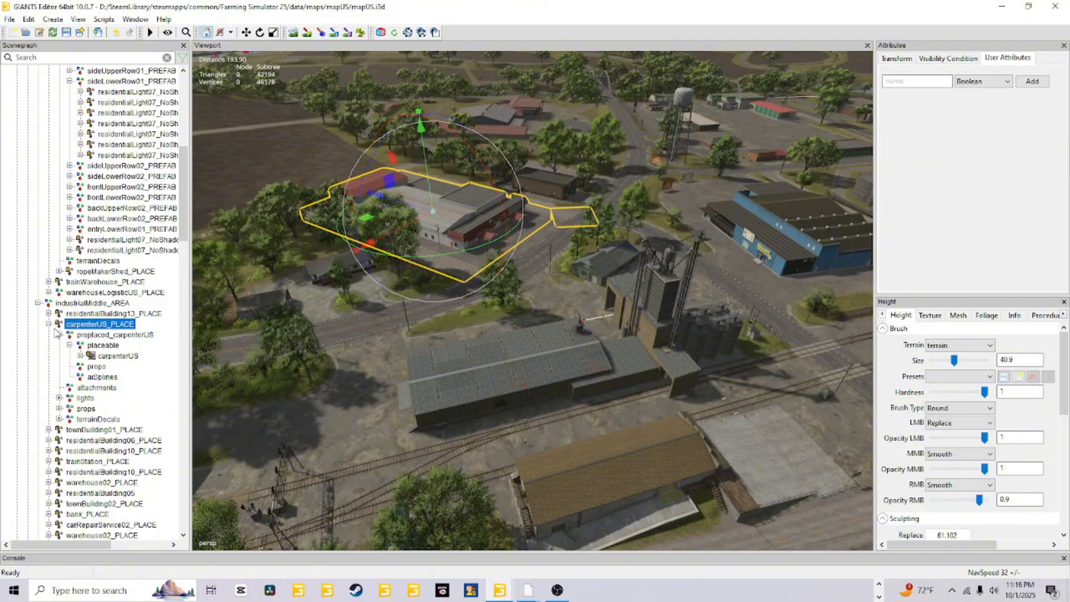
{"action": "left_click", "coordinate": [49, 324]}
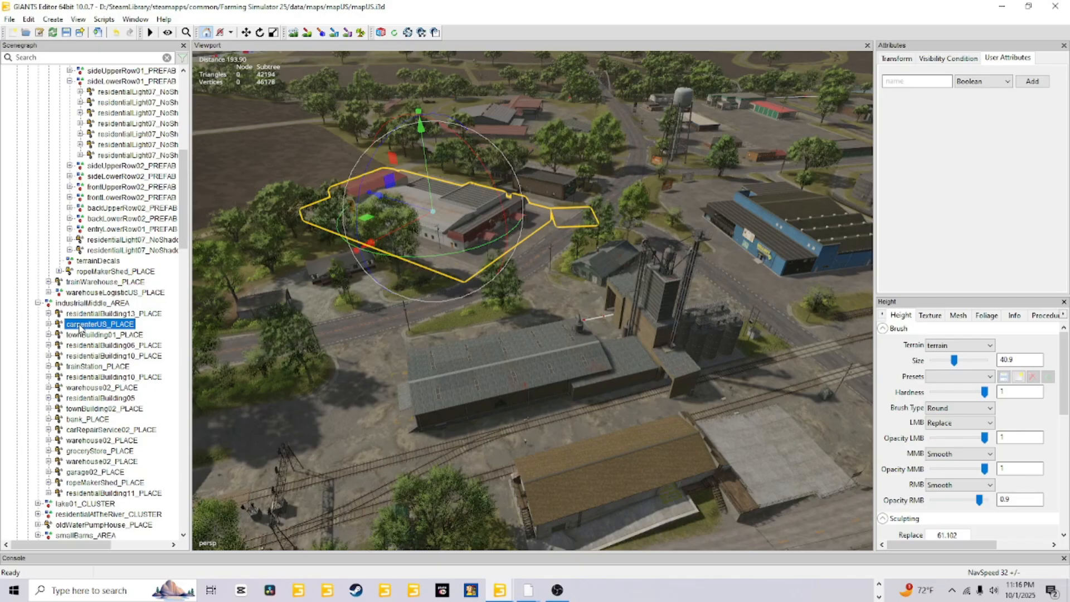
{"action": "left_click", "coordinate": [49, 324]}
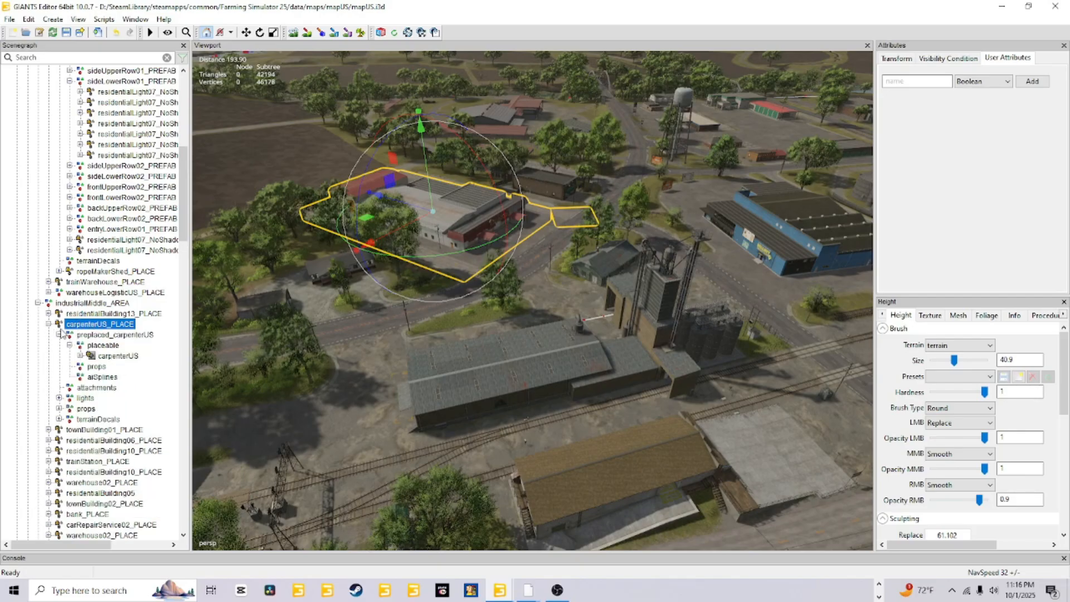
{"action": "left_click", "coordinate": [83, 335]}
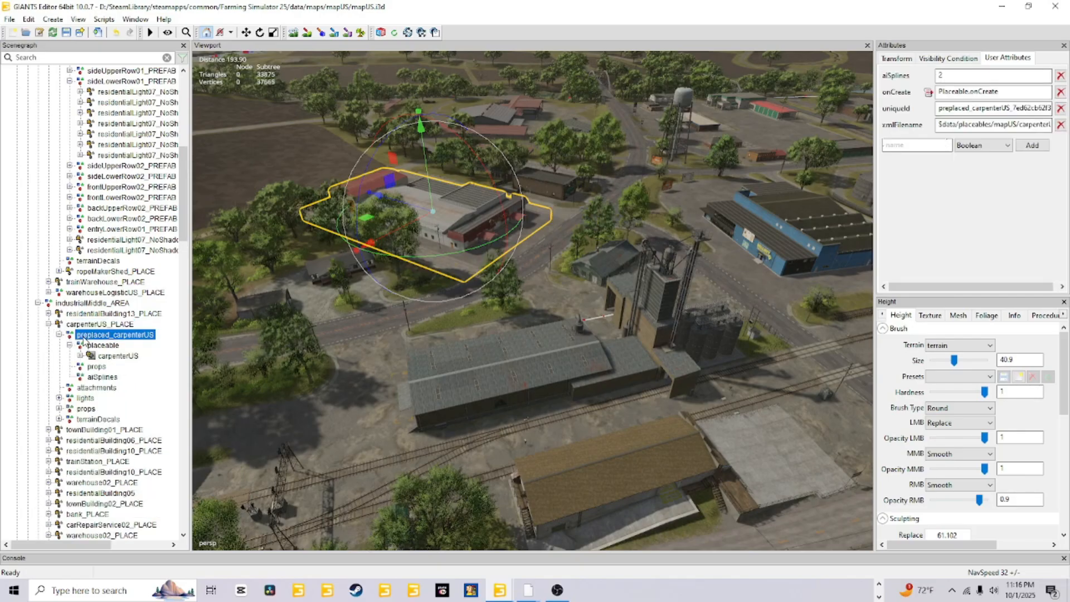
{"action": "left_click", "coordinate": [87, 327]}
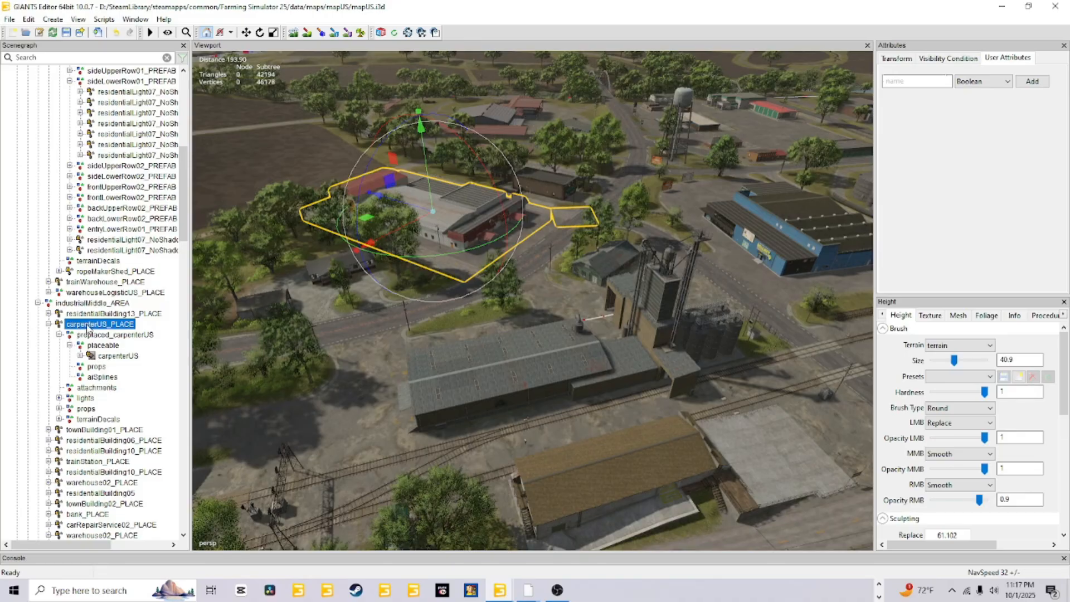
{"action": "left_click", "coordinate": [99, 335]}
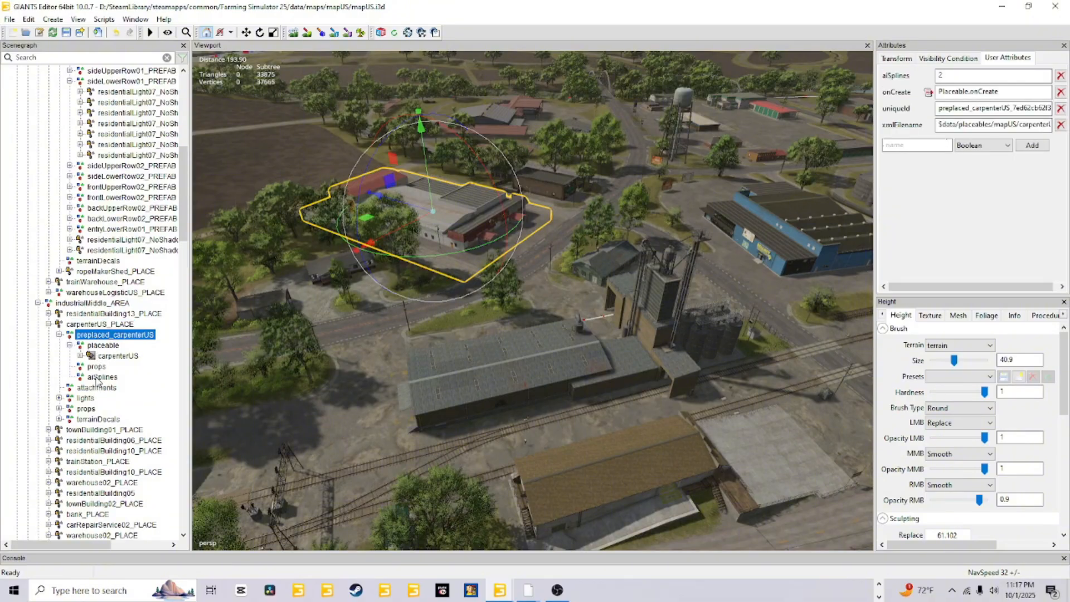
{"action": "left_click", "coordinate": [90, 326]}
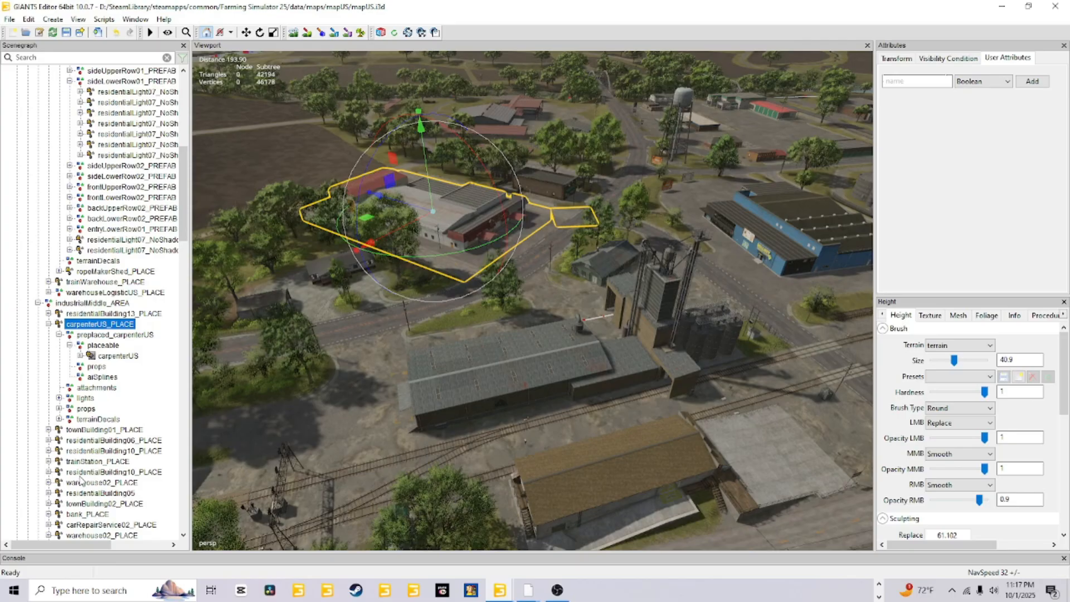
Review the other places under industrialMiddle_AREA and compare the whole area's outline in the scene with that of carpenterUS_PLACE
{"action": "scroll", "coordinate": [89, 428], "scroll_direction": "down", "scroll_amount": 4}
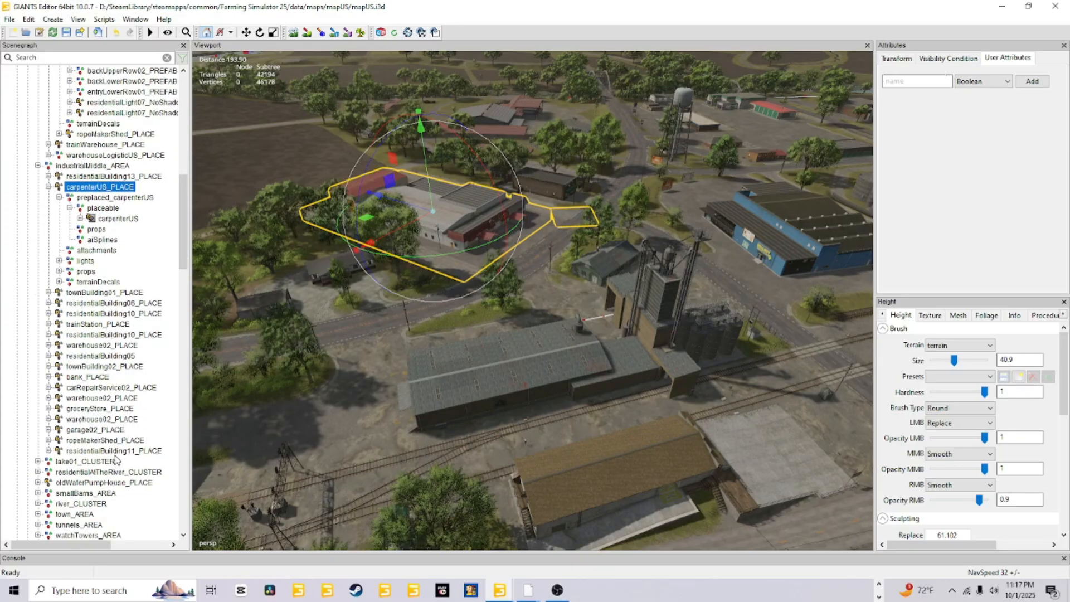
{"action": "scroll", "coordinate": [111, 384], "scroll_direction": "up", "scroll_amount": 2}
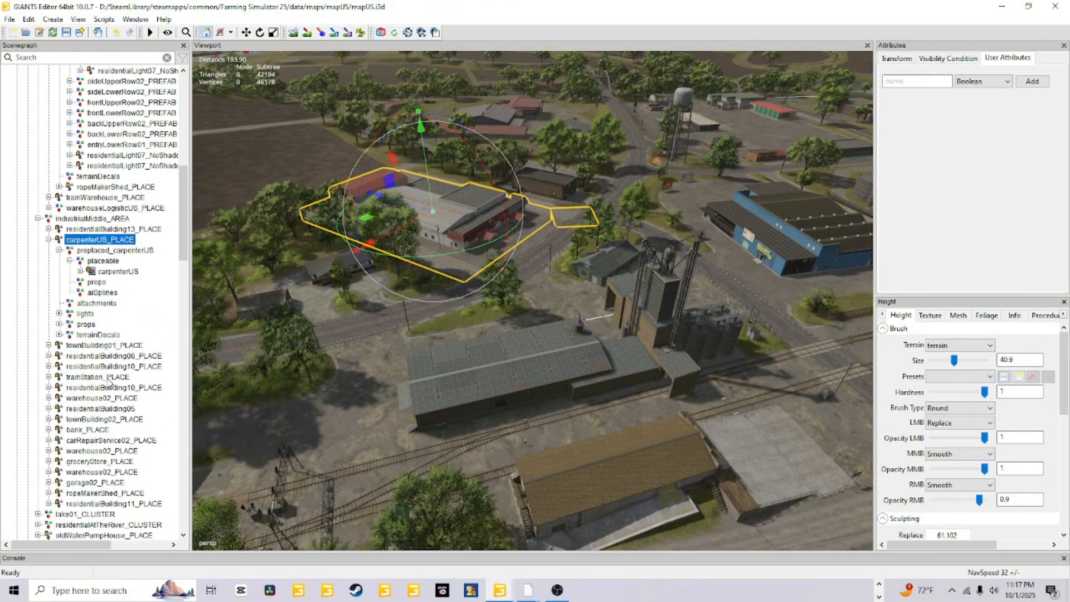
{"action": "left_click", "coordinate": [106, 219]}
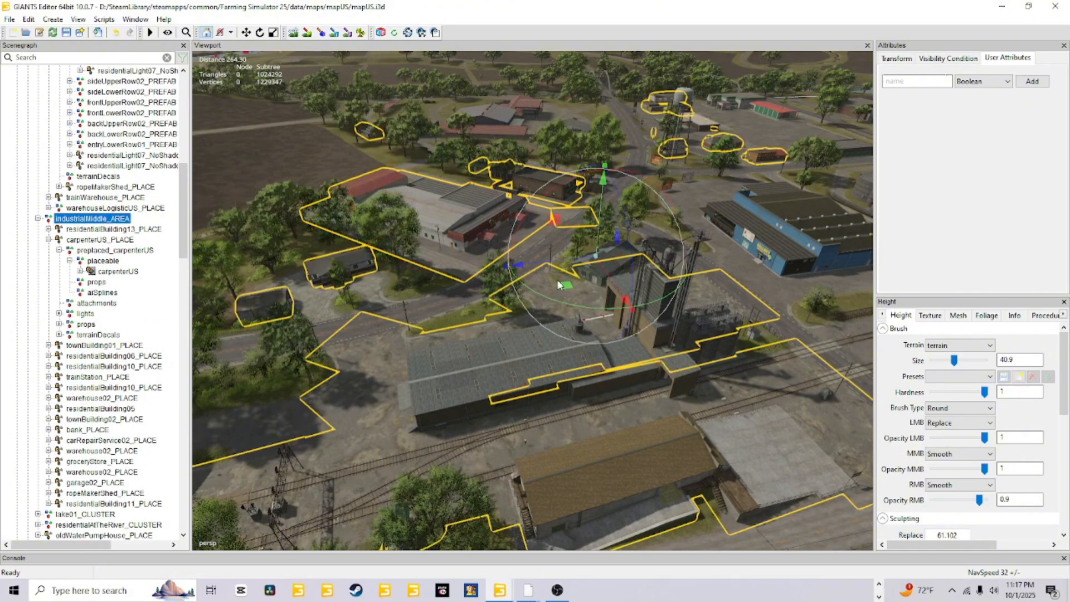
{"action": "left_click_drag", "start_coordinate": [483, 351], "coordinate": [350, 370], "text": "alt"}
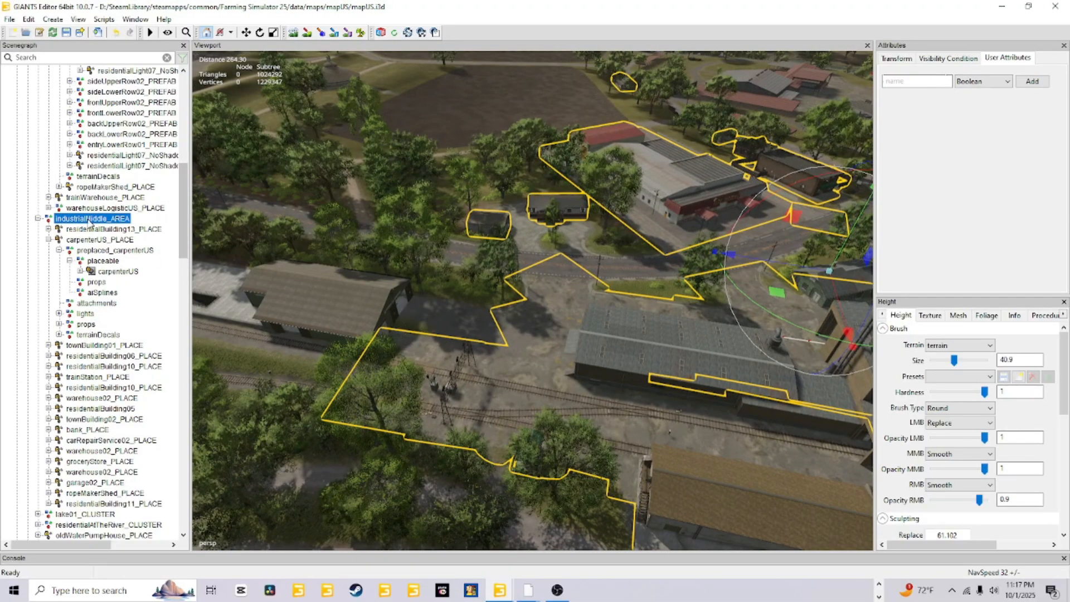
{"action": "left_click", "coordinate": [102, 242]}
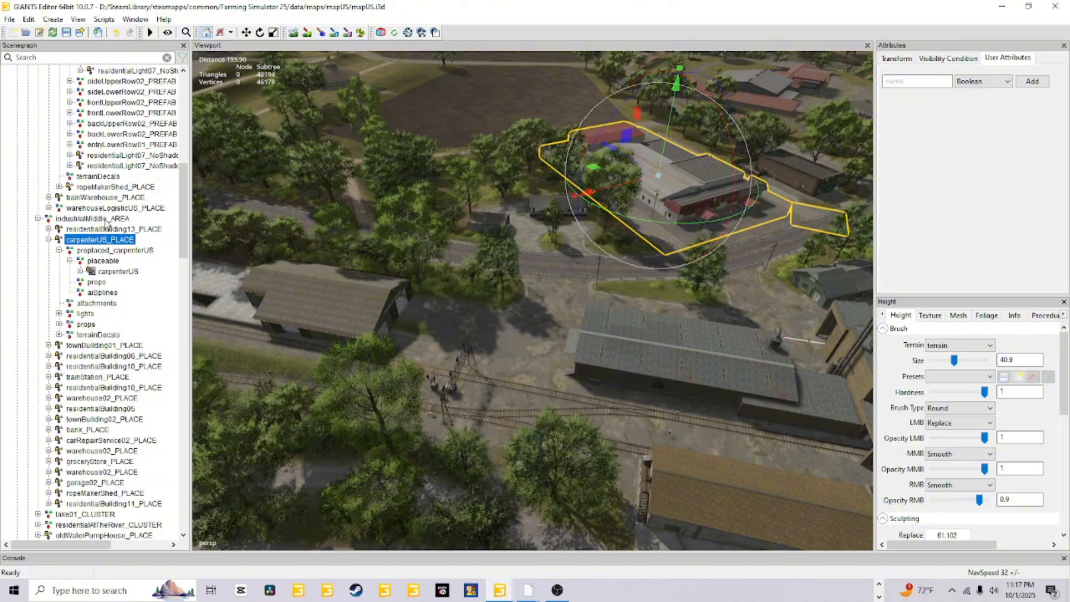
Copy the full name of the industrialMiddle_AREA group from its transform attributes
{"action": "left_click", "coordinate": [107, 221]}
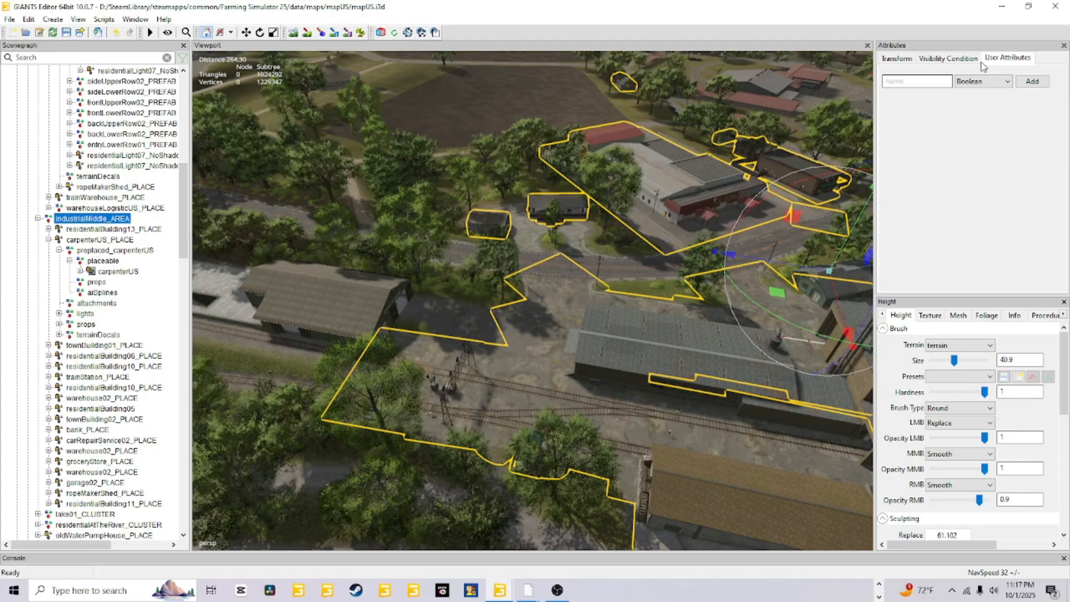
{"action": "left_click", "coordinate": [904, 59]}
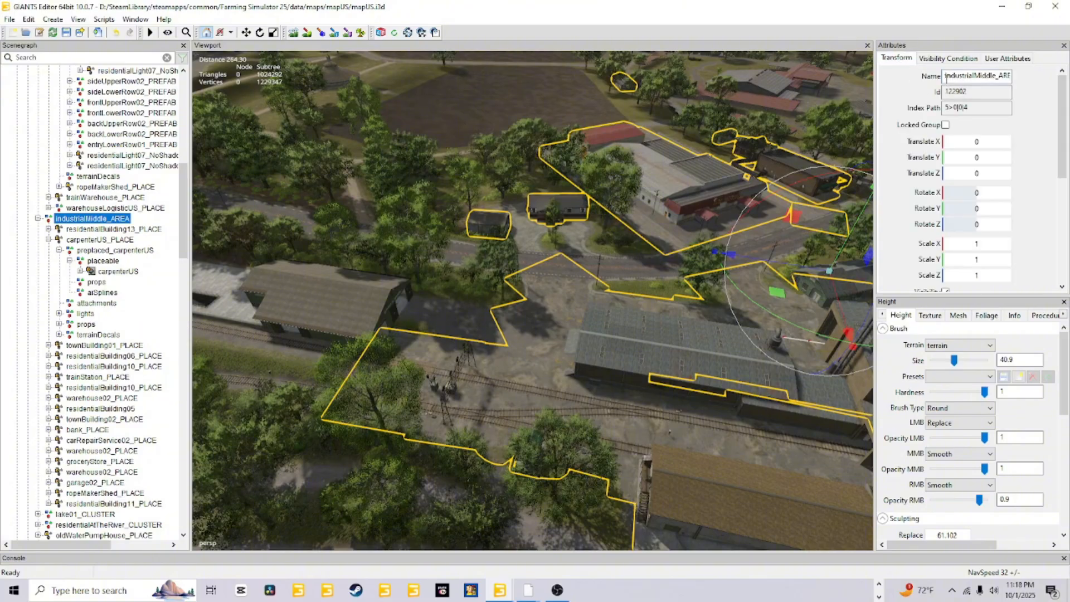
{"action": "left_click_drag", "start_coordinate": [944, 76], "coordinate": [1018, 81]}
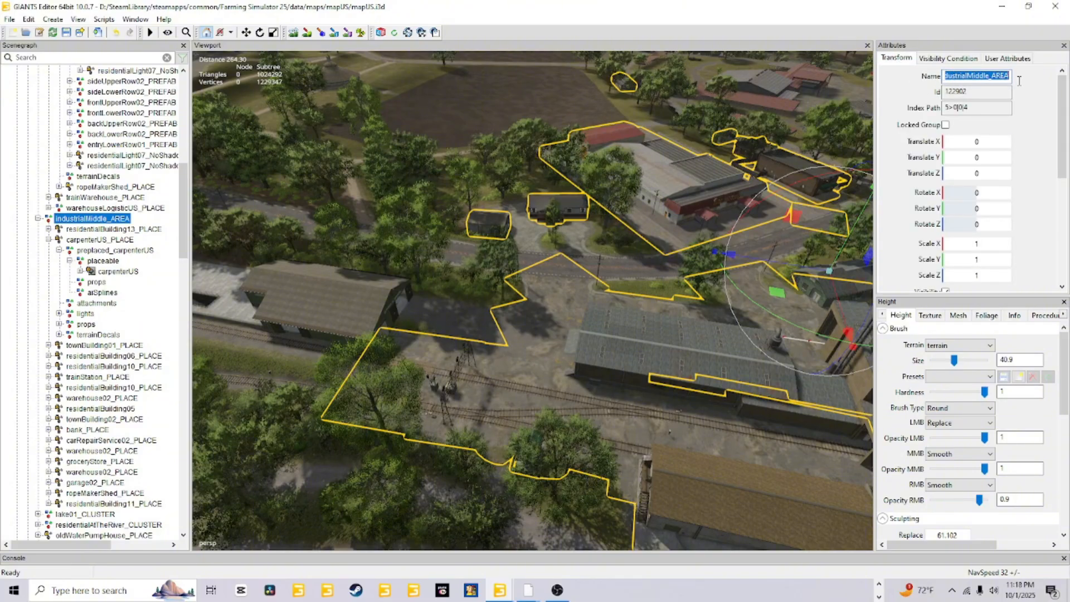
{"action": "right_click", "coordinate": [976, 78]}
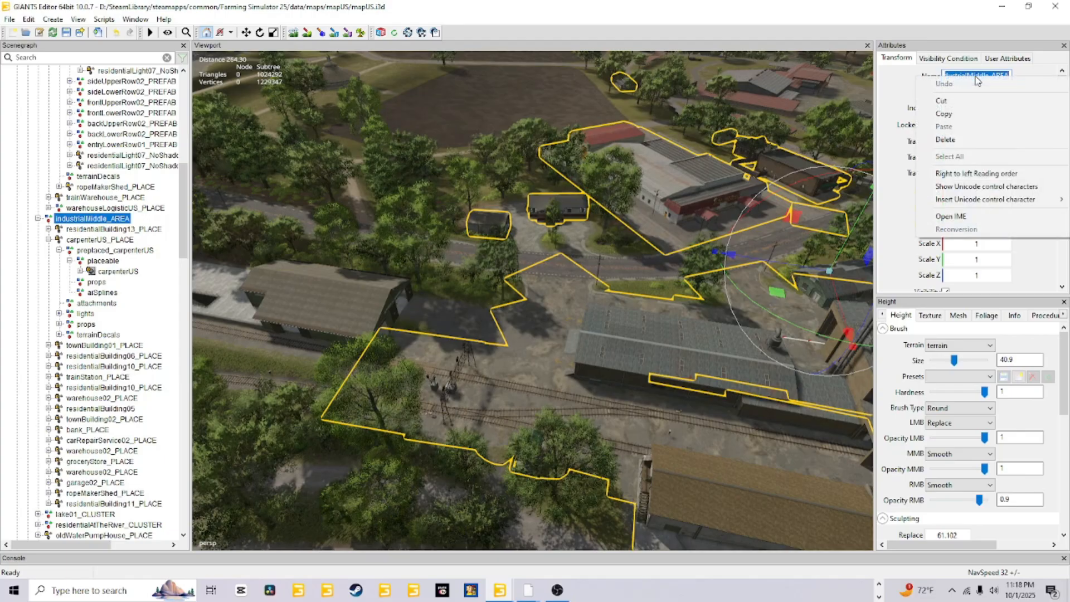
{"action": "left_click", "coordinate": [951, 115]}
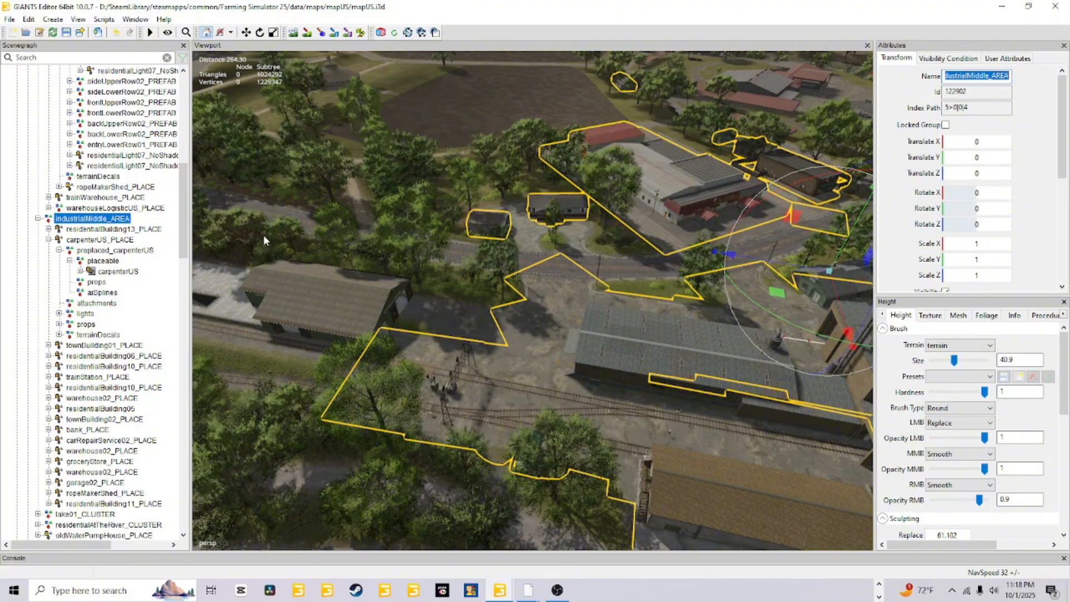
{"action": "left_click", "coordinate": [130, 220]}
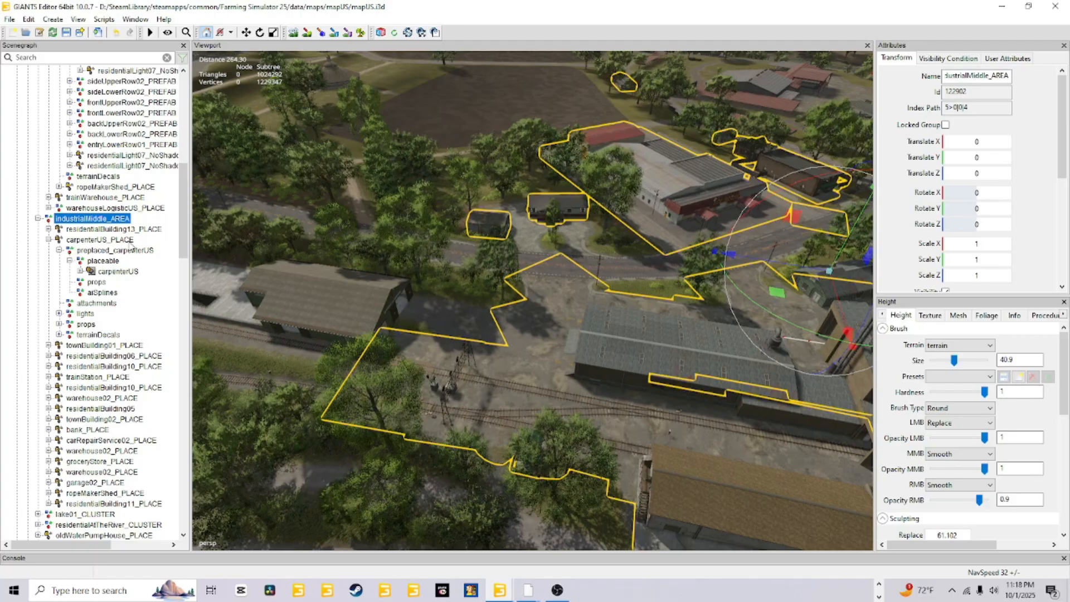
Select the industrialMiddle_AREA group and start exporting the selection with its files
{"action": "left_click", "coordinate": [112, 242]}
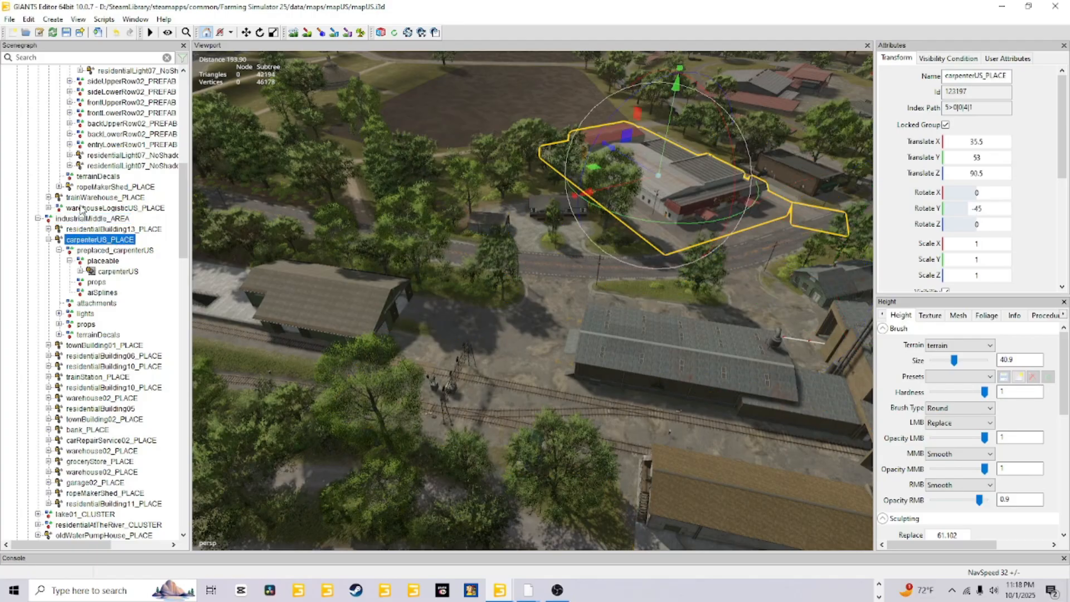
{"action": "left_click", "coordinate": [78, 218]}
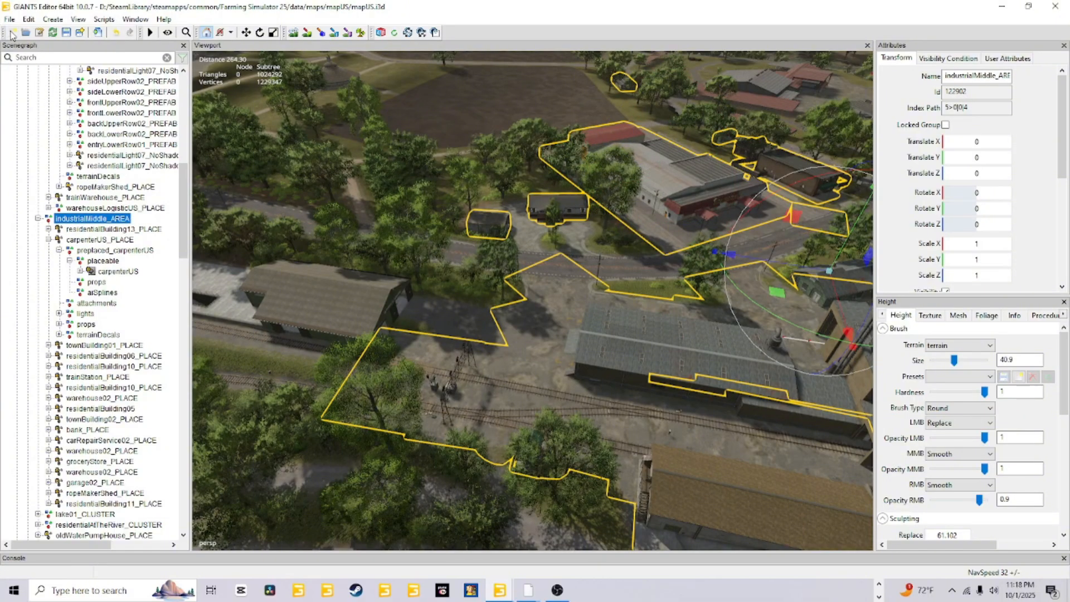
{"action": "left_click", "coordinate": [9, 20]}
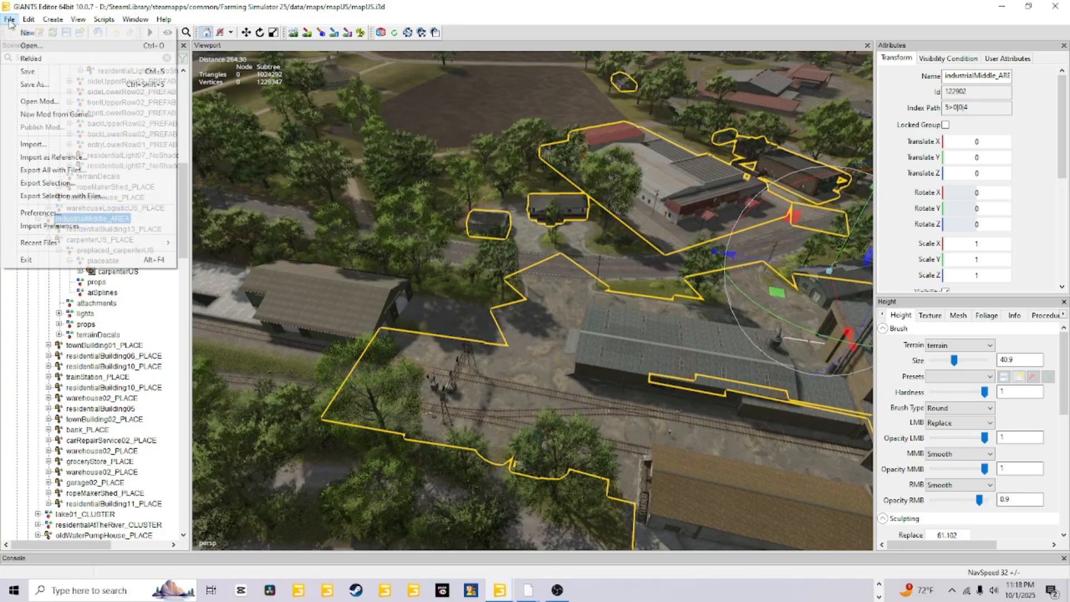
{"action": "left_click", "coordinate": [67, 196]}
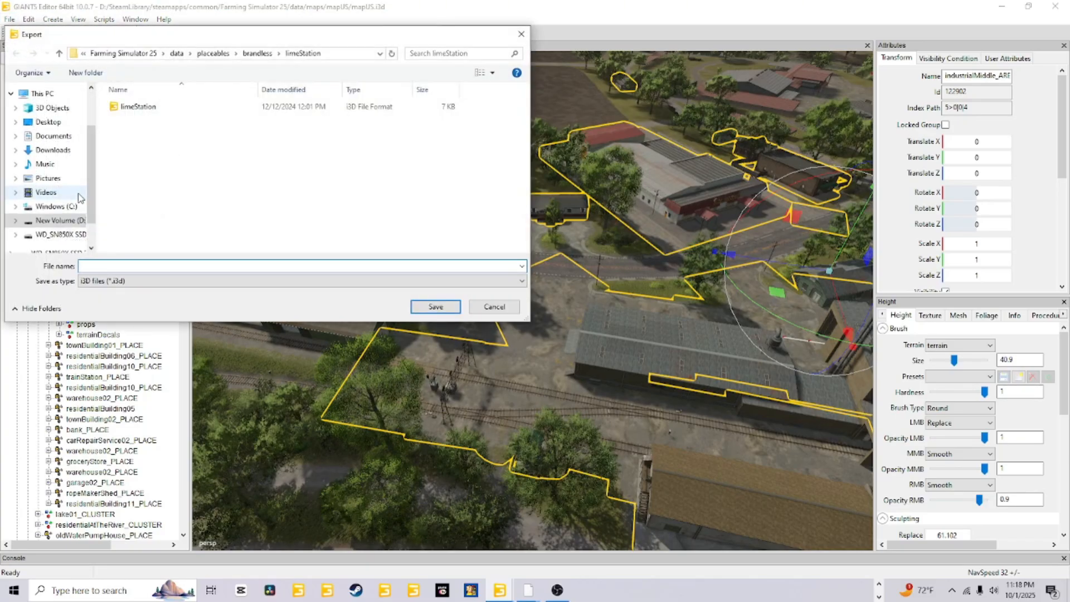
Set the export location to Documents/My Games/FarmingSimulator2025/mods/FS25_JewelsPeacefulValley13/maps/mapUS
{"action": "left_click", "coordinate": [60, 137]}
{"action": "scroll", "coordinate": [157, 204], "scroll_direction": "down", "scroll_amount": 3}
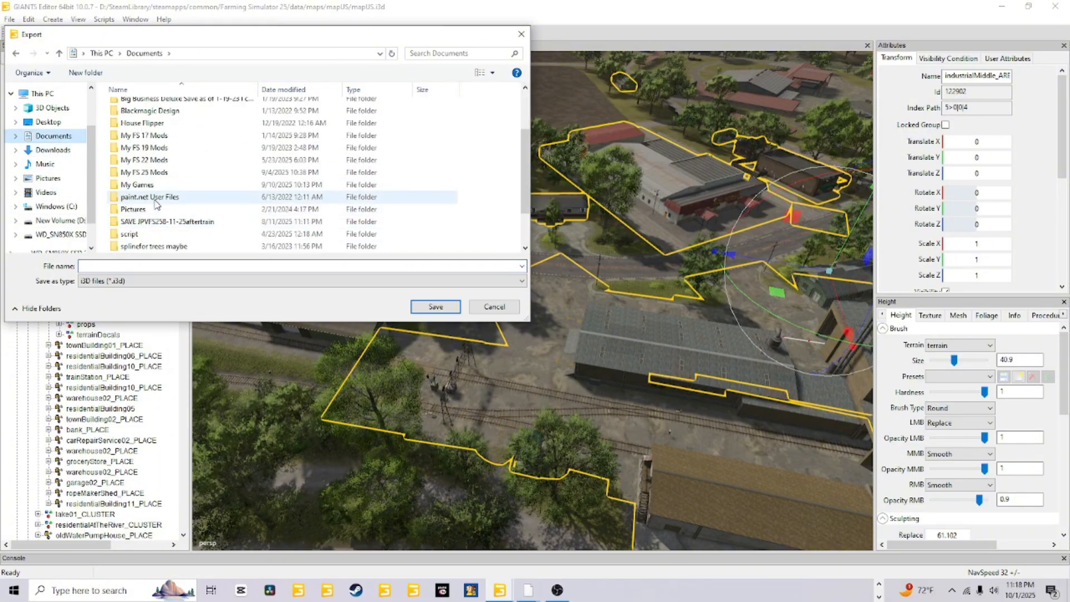
{"action": "double_click", "coordinate": [138, 185]}
{"action": "double_click", "coordinate": [144, 180]}
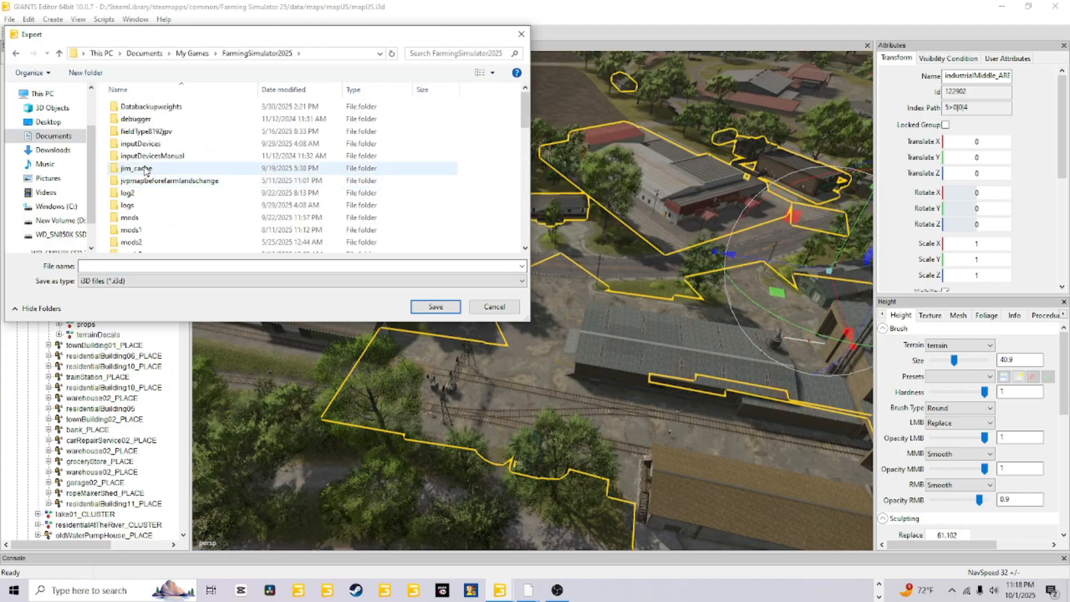
{"action": "double_click", "coordinate": [130, 217]}
{"action": "left_click", "coordinate": [171, 111]}
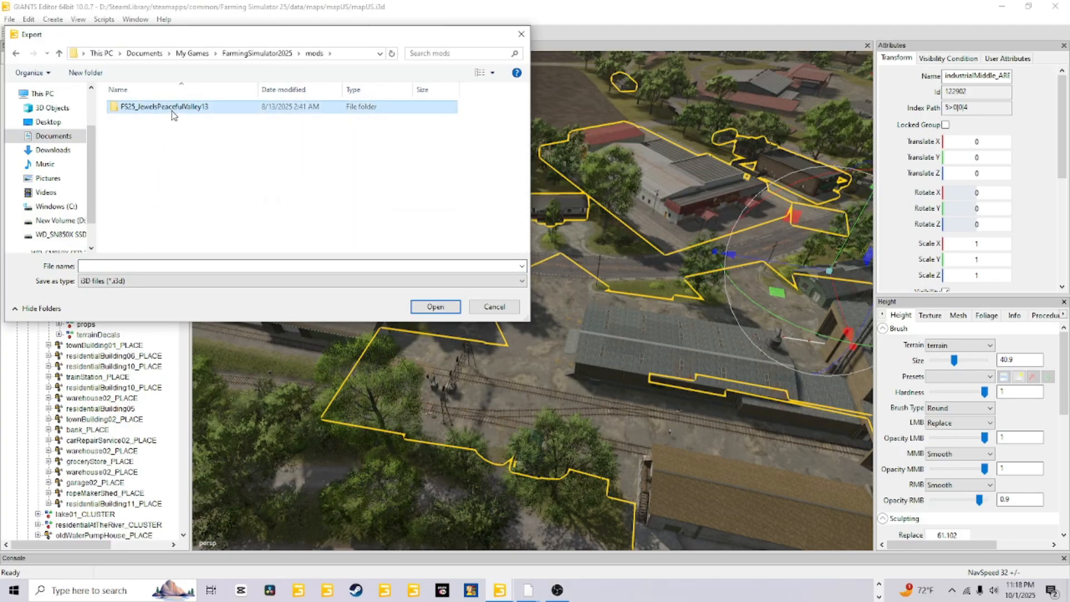
{"action": "double_click", "coordinate": [171, 112]}
{"action": "double_click", "coordinate": [139, 125]}
{"action": "double_click", "coordinate": [156, 111]}
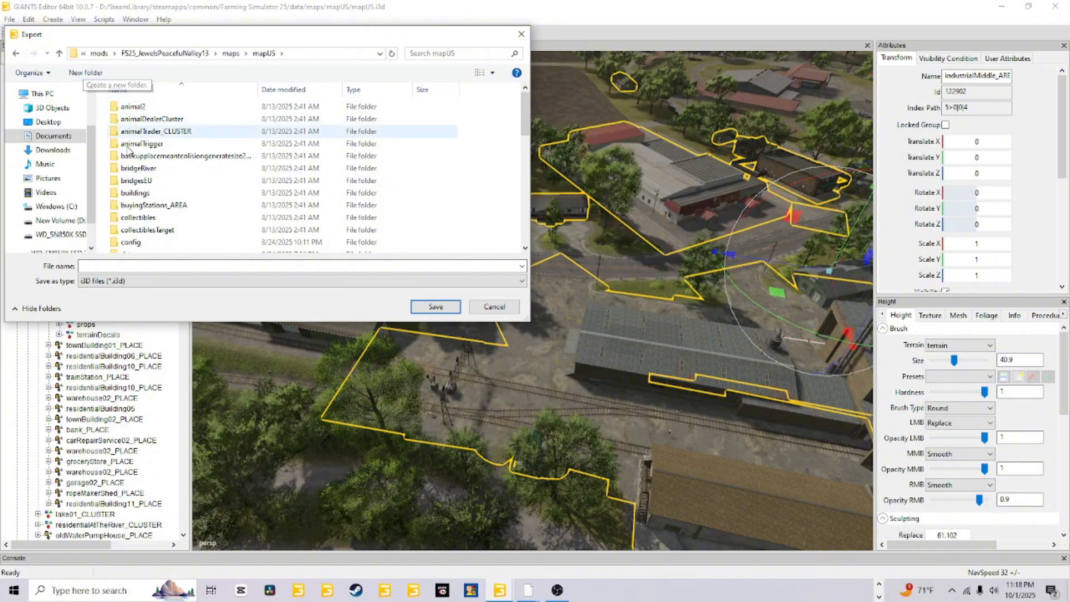
Look through the mapUS subfolders for a suitable export destination and open the infrastructure folder
{"action": "scroll", "coordinate": [165, 202], "scroll_direction": "down", "scroll_amount": 10}
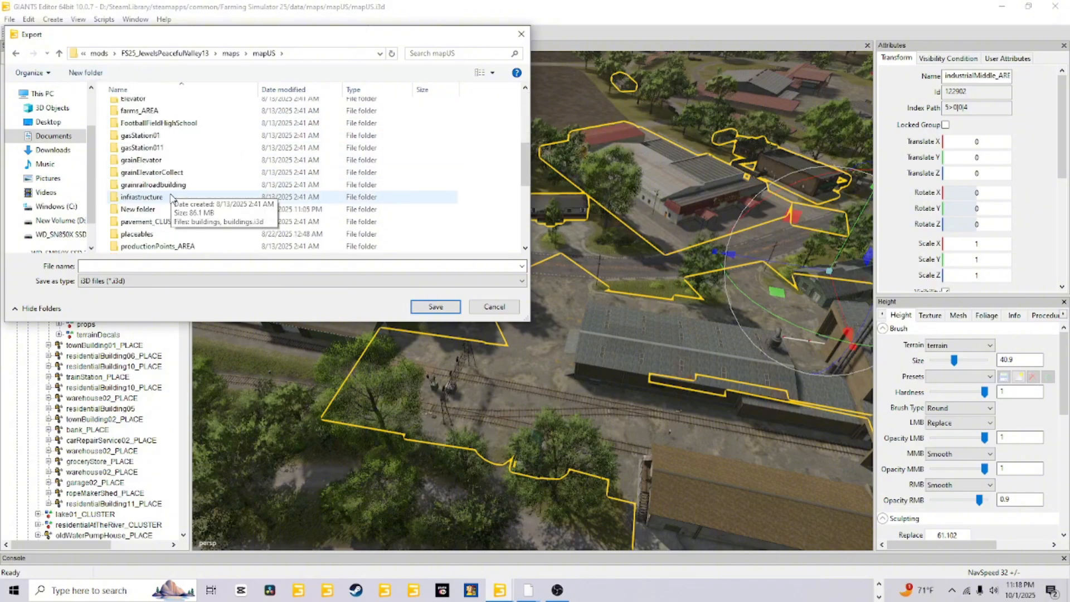
{"action": "scroll", "coordinate": [165, 202], "scroll_direction": "up", "scroll_amount": 2}
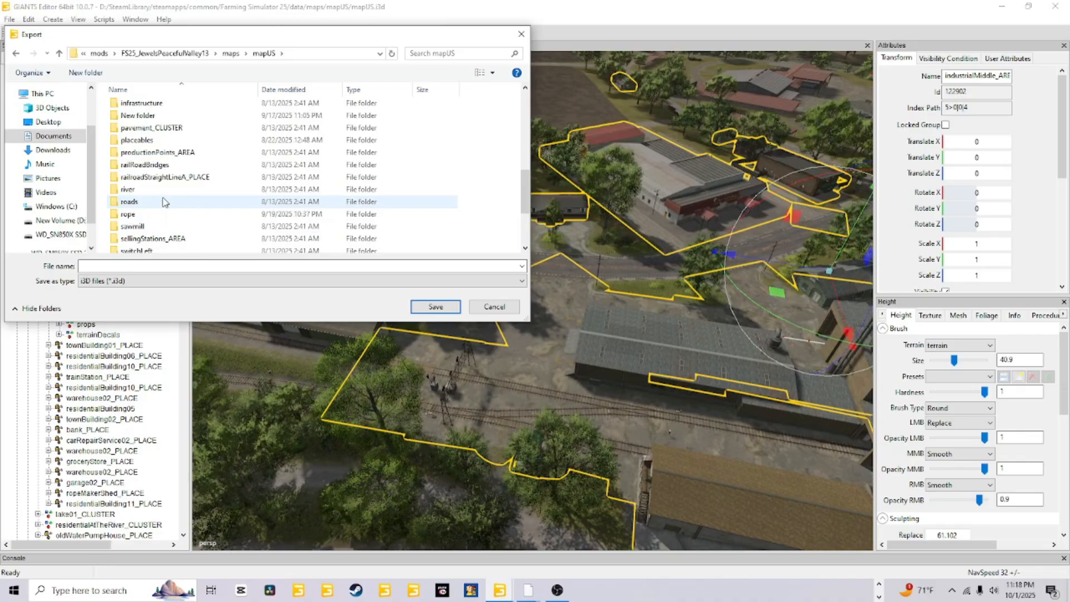
{"action": "scroll", "coordinate": [165, 201], "scroll_direction": "down", "scroll_amount": 3}
{"action": "scroll", "coordinate": [165, 202], "scroll_direction": "up", "scroll_amount": 10}
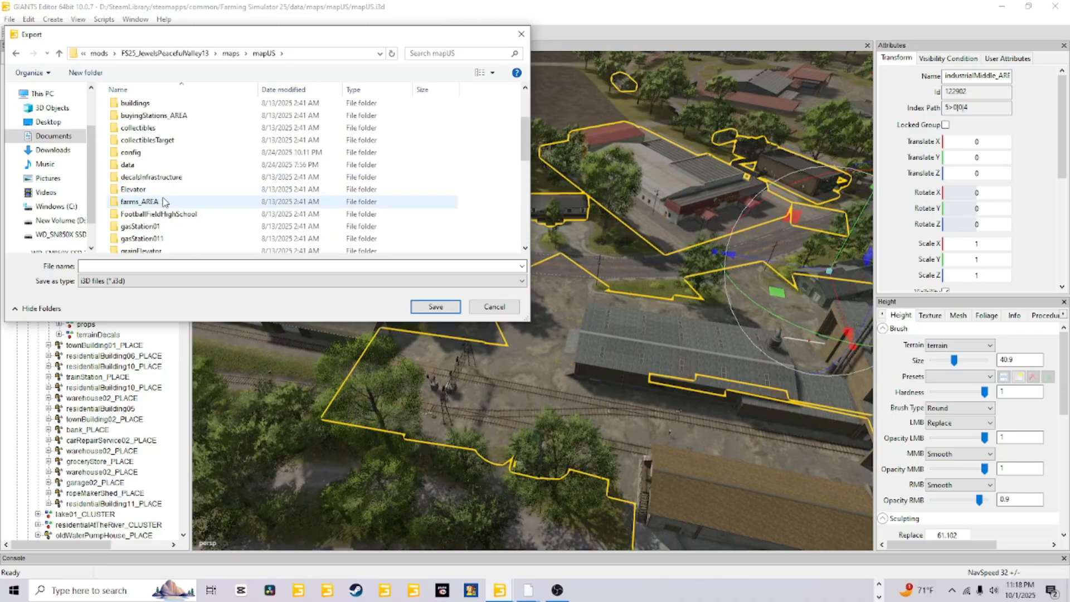
{"action": "scroll", "coordinate": [165, 201], "scroll_direction": "up", "scroll_amount": 3}
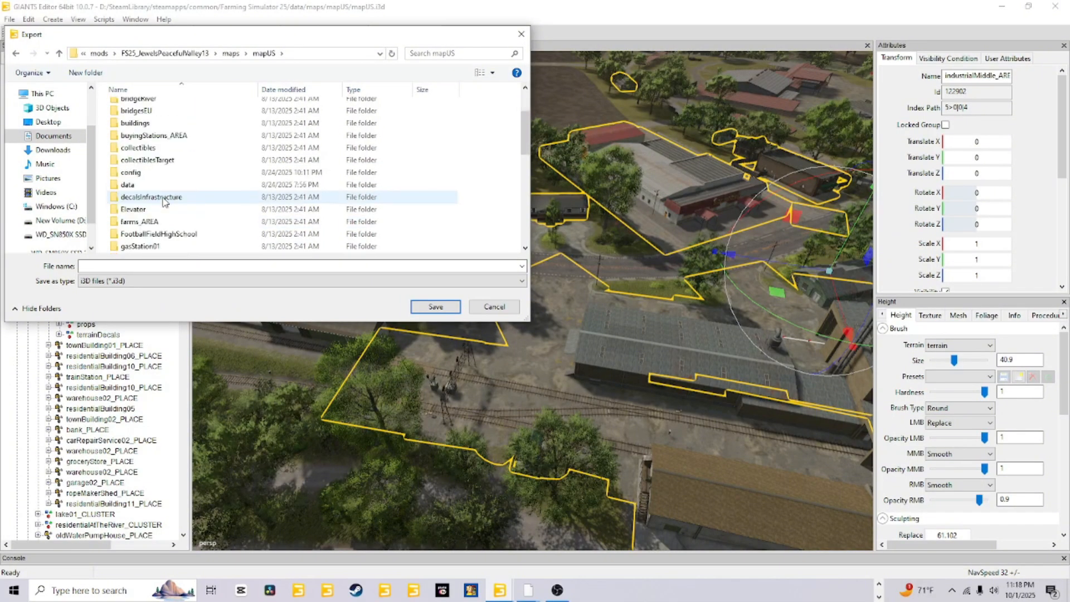
{"action": "scroll", "coordinate": [165, 202], "scroll_direction": "down", "scroll_amount": 4}
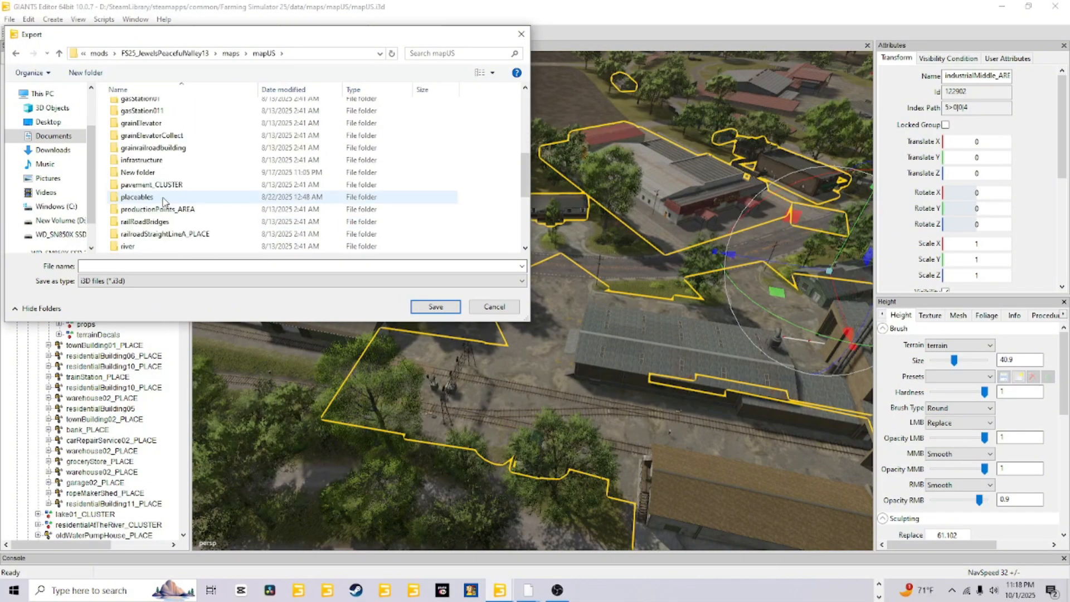
{"action": "scroll", "coordinate": [165, 202], "scroll_direction": "down", "scroll_amount": 1}
{"action": "scroll", "coordinate": [165, 202], "scroll_direction": "down", "scroll_amount": 2}
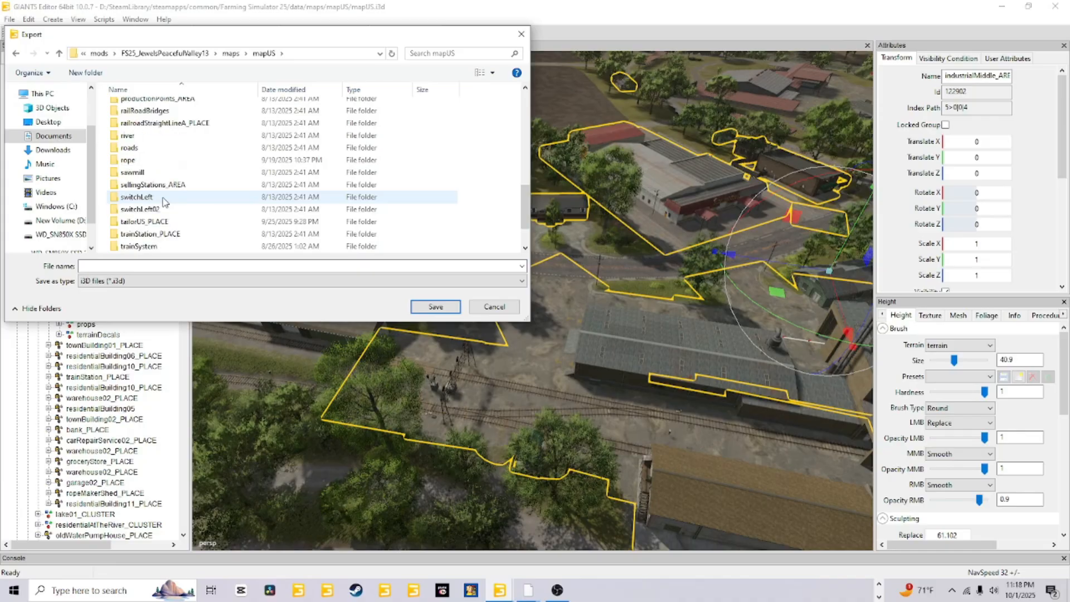
{"action": "scroll", "coordinate": [165, 202], "scroll_direction": "down", "scroll_amount": 2}
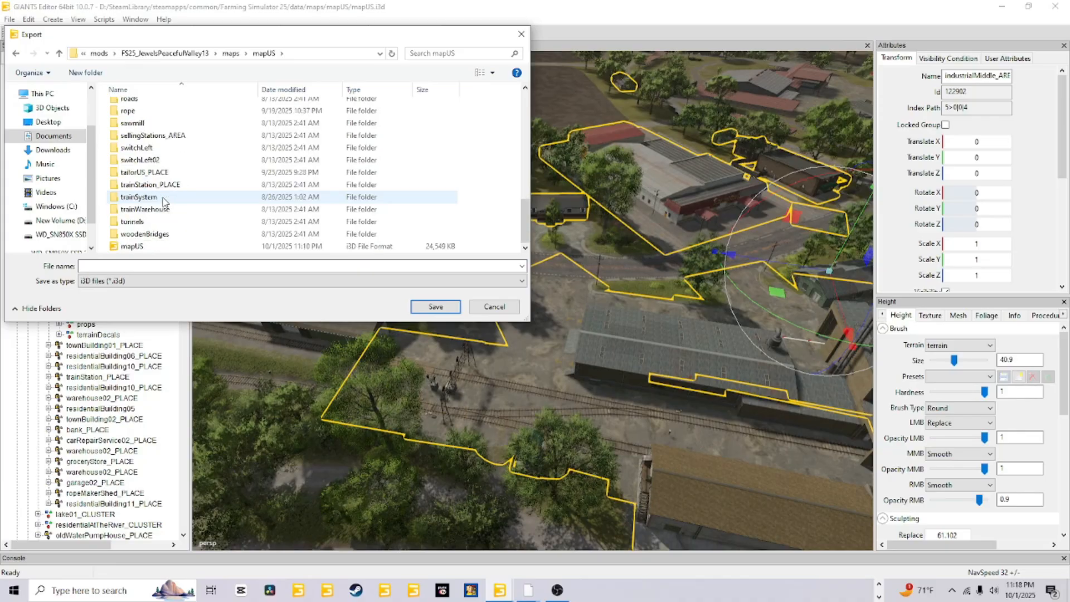
{"action": "scroll", "coordinate": [165, 201], "scroll_direction": "up", "scroll_amount": 5}
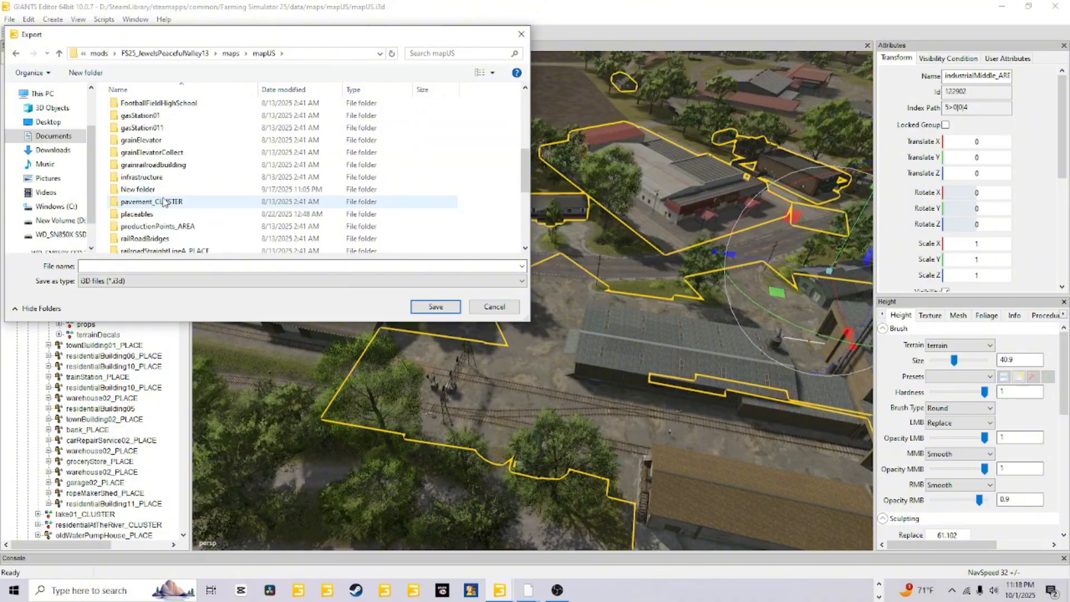
{"action": "double_click", "coordinate": [146, 177]}
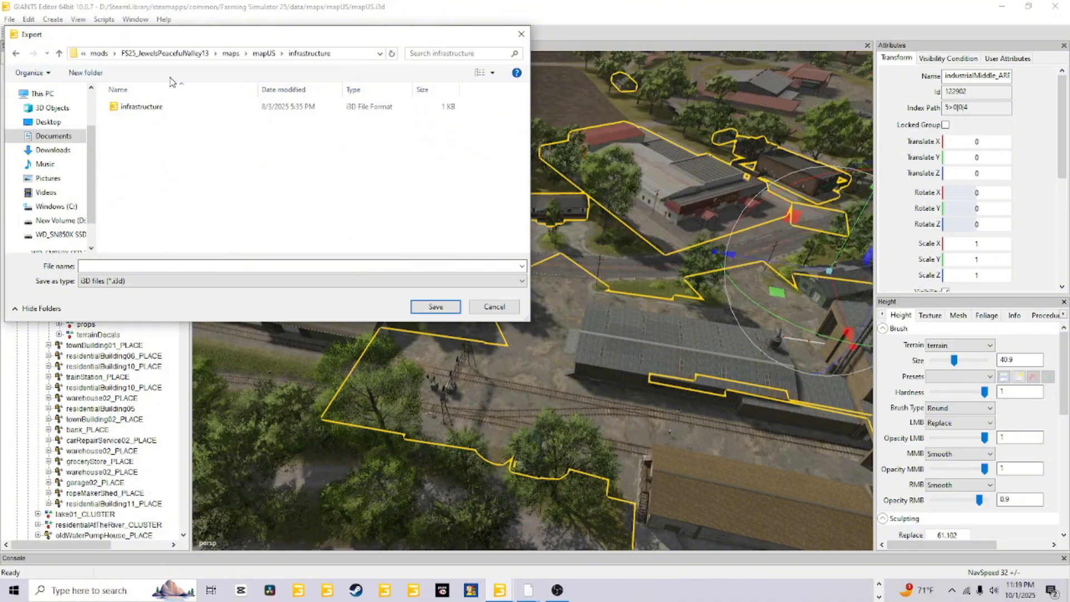
Create a new folder with the default name inside the mod's mapUS folder and open it as the export destination
{"action": "left_click", "coordinate": [263, 53]}
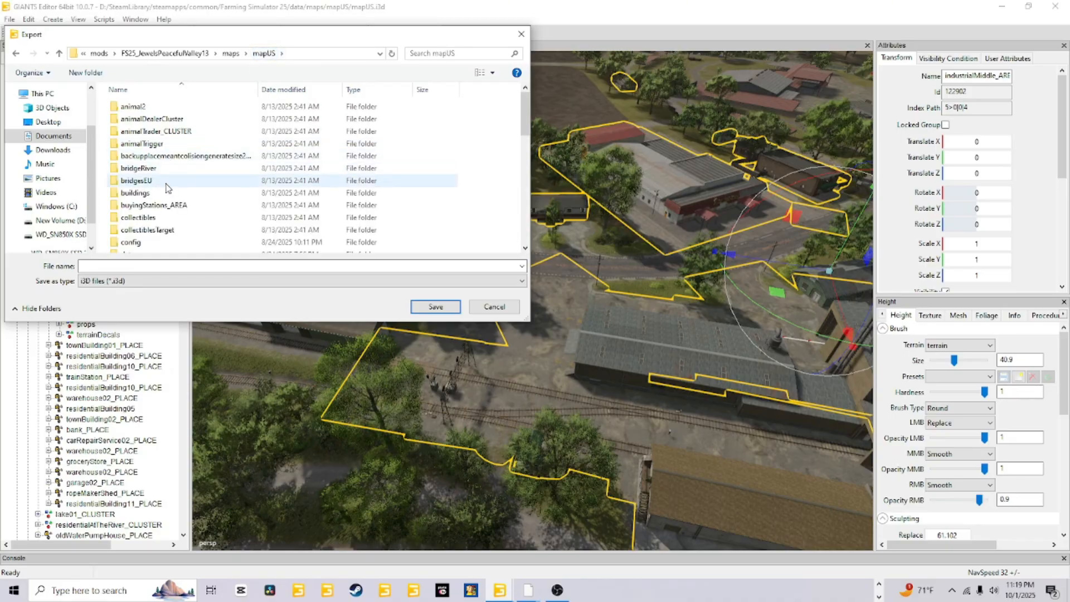
{"action": "scroll", "coordinate": [175, 199], "scroll_direction": "down", "scroll_amount": 1}
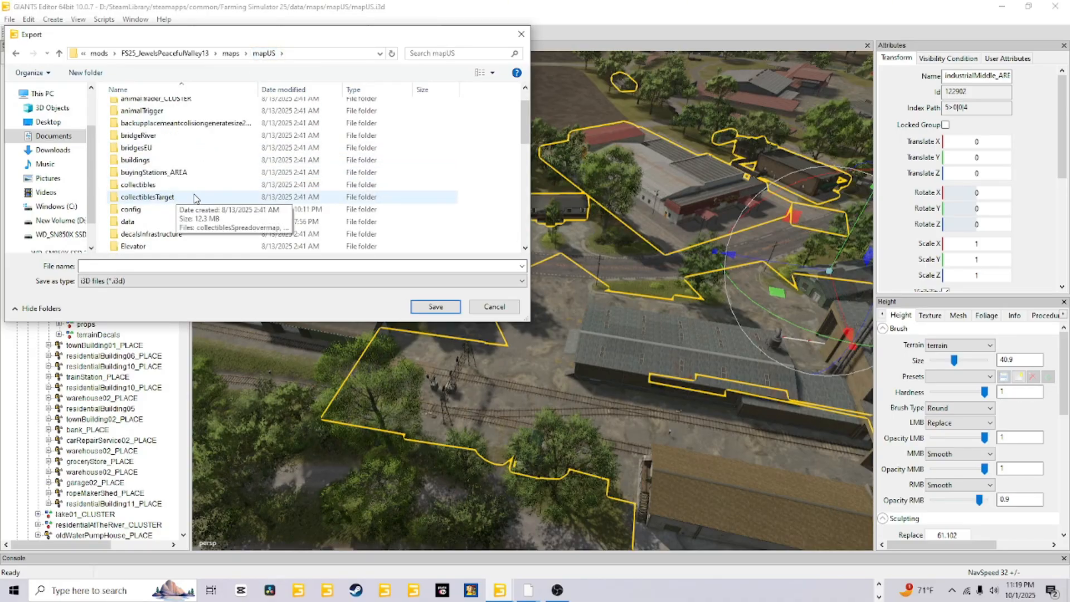
{"action": "left_click", "coordinate": [91, 75]}
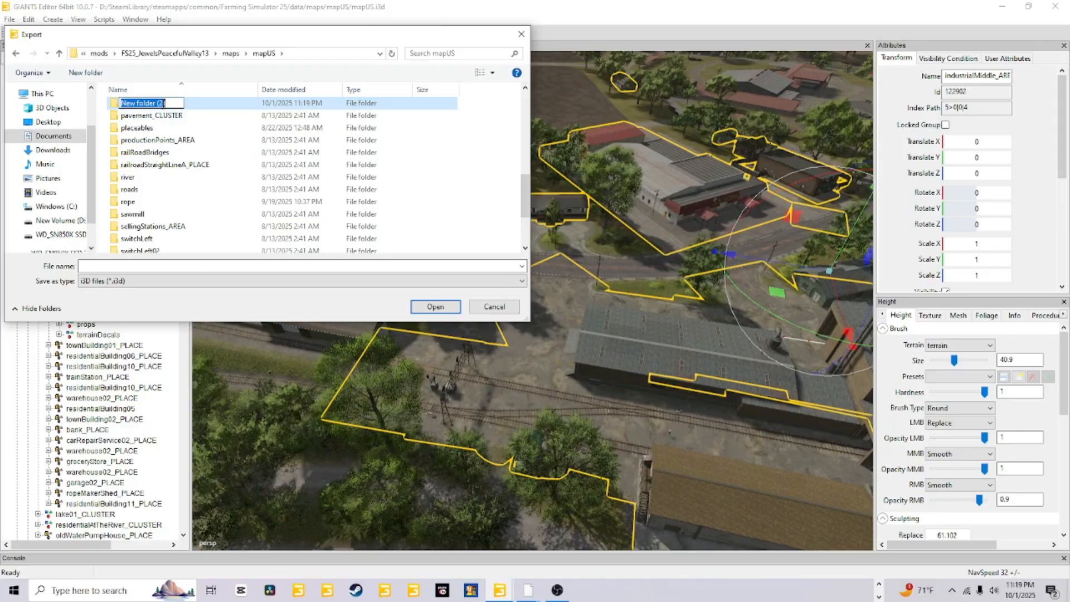
{"action": "right_click", "coordinate": [155, 105]}
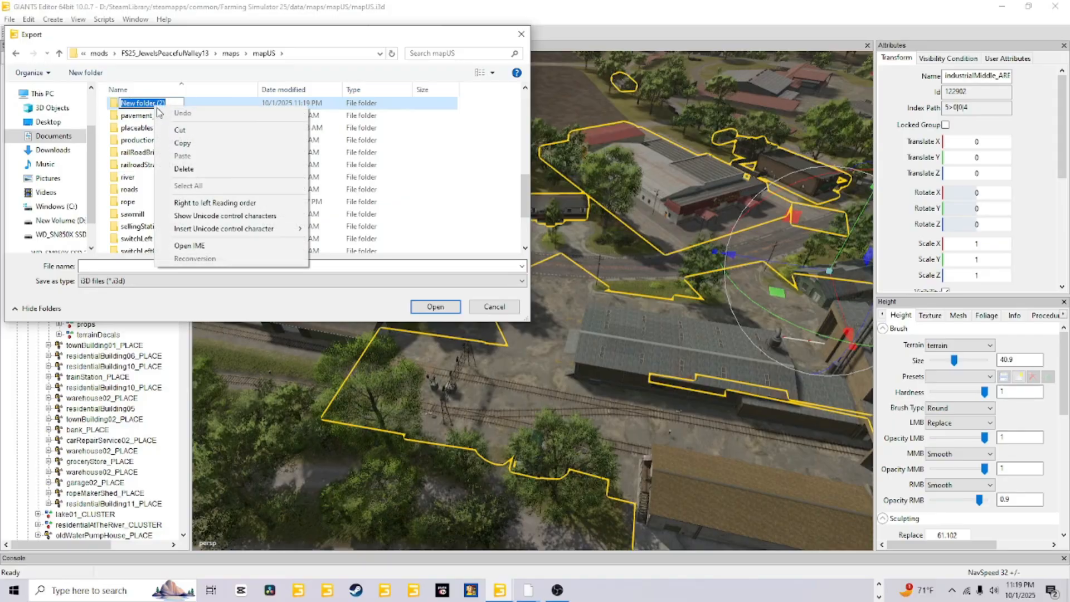
{"action": "left_click", "coordinate": [200, 105]}
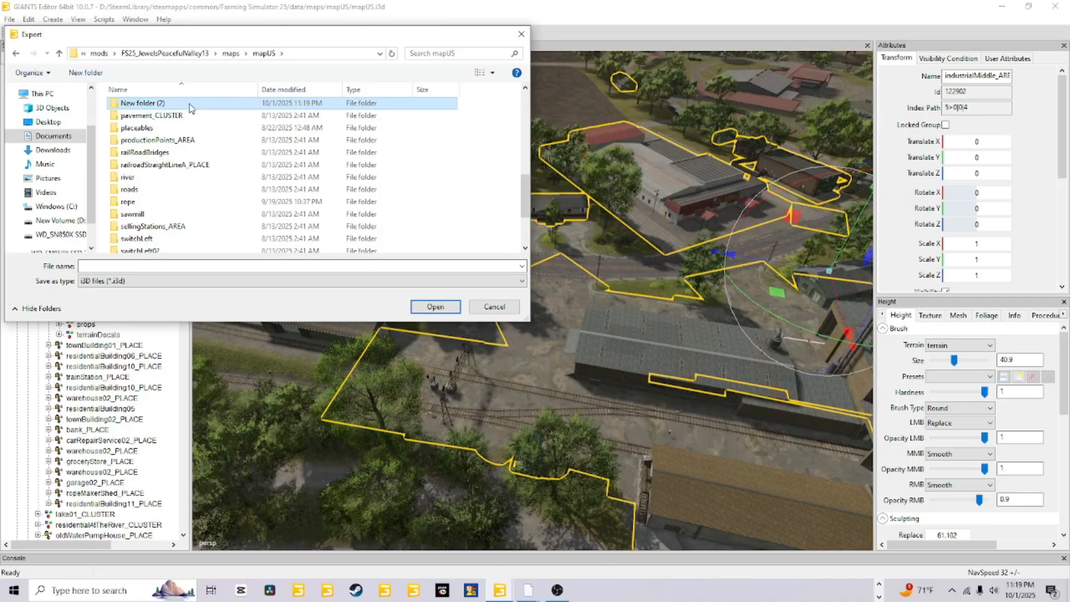
{"action": "double_click", "coordinate": [190, 105]}
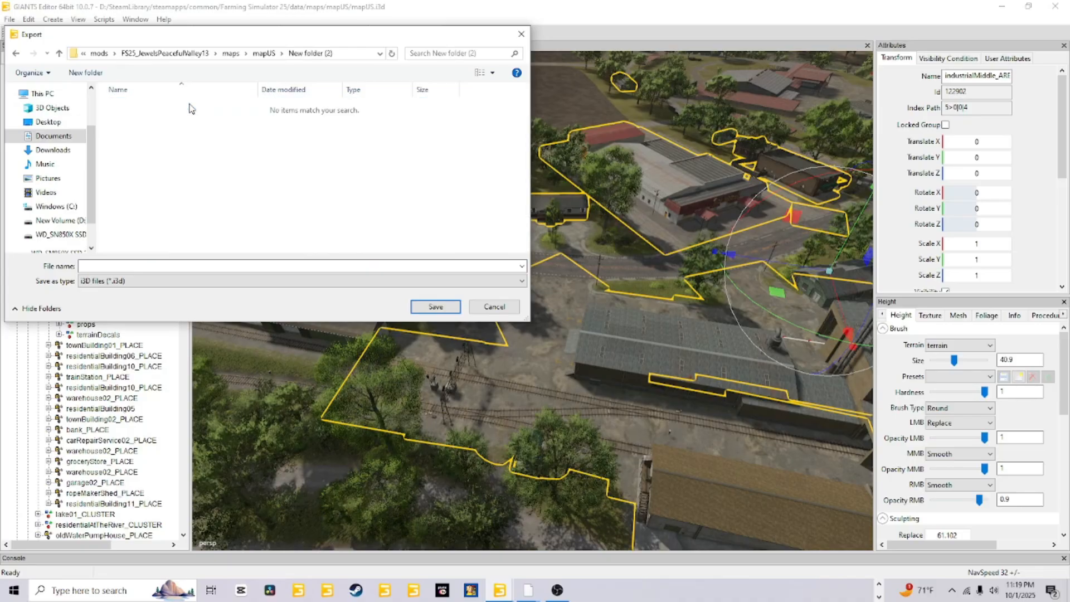
Cancel the export and close the base game's mapUS.i3d without saving changes
{"action": "right_click", "coordinate": [150, 268]}
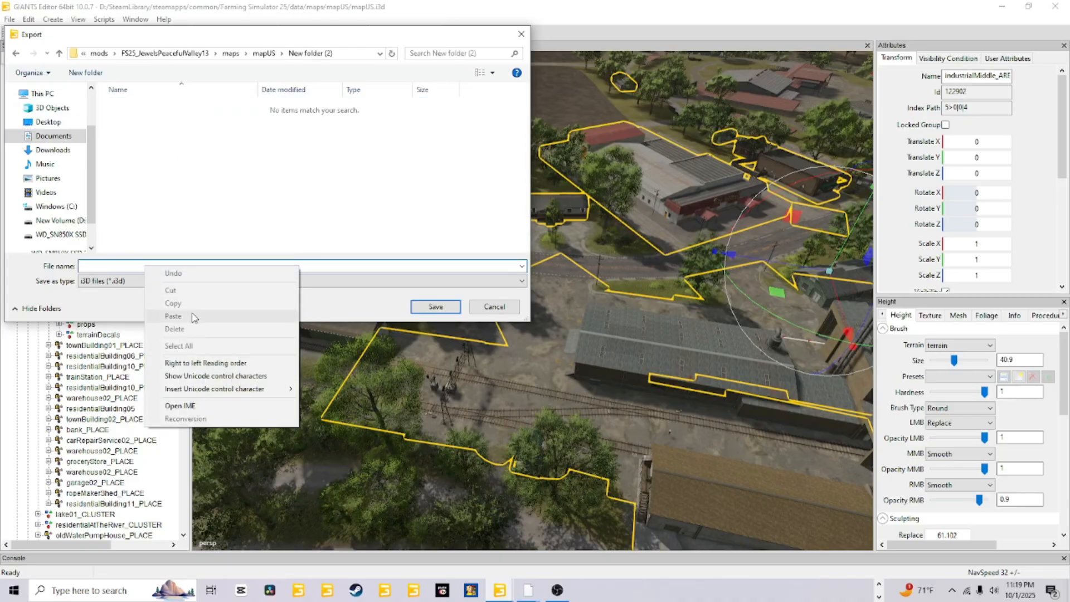
{"action": "left_click", "coordinate": [126, 267]}
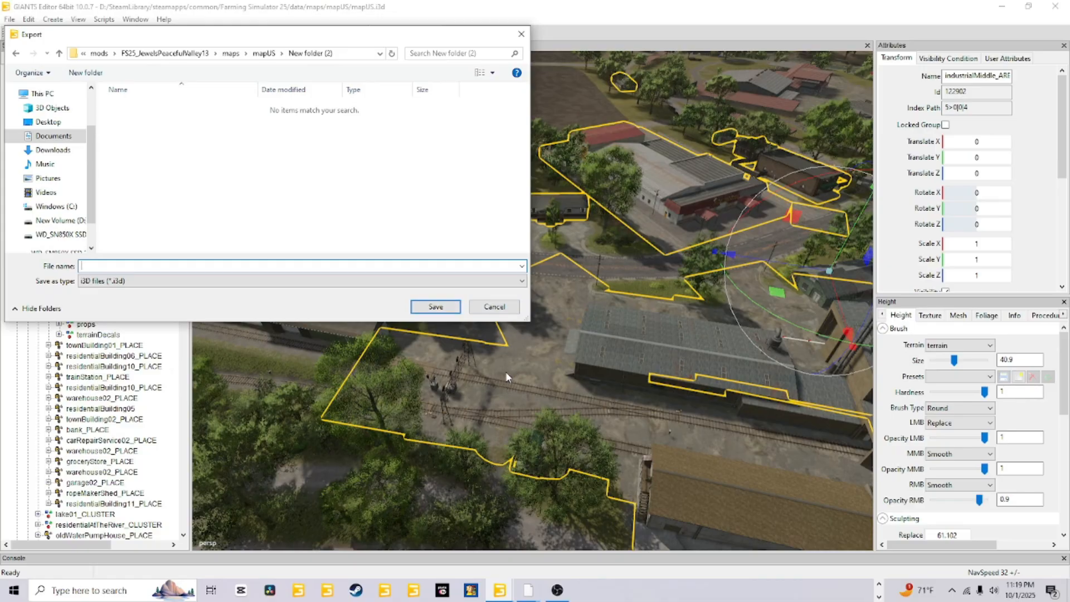
{"action": "left_click", "coordinate": [494, 307]}
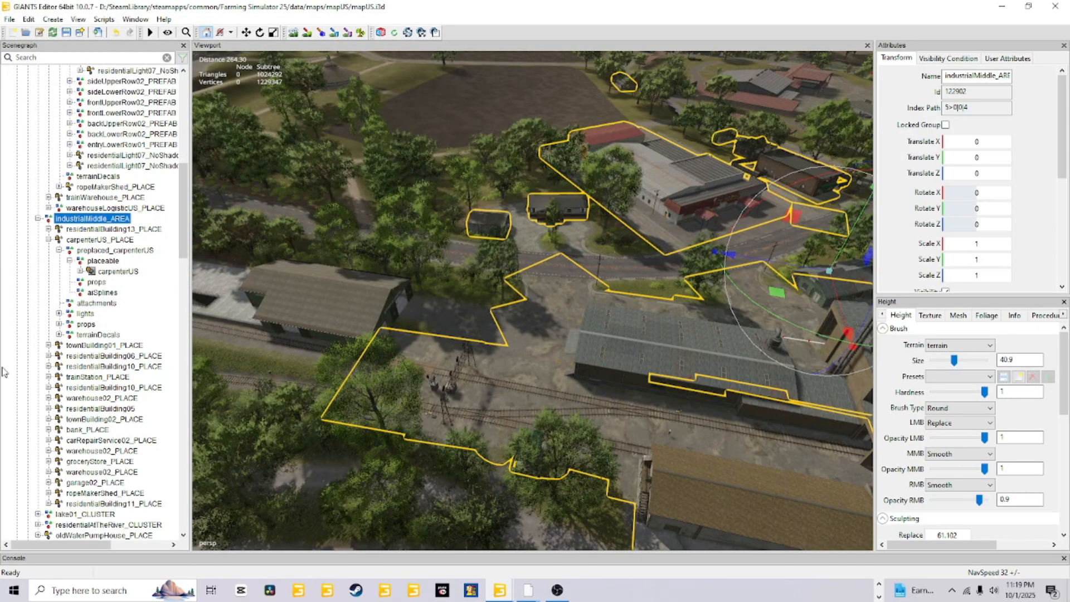
{"action": "left_click", "coordinate": [145, 221]}
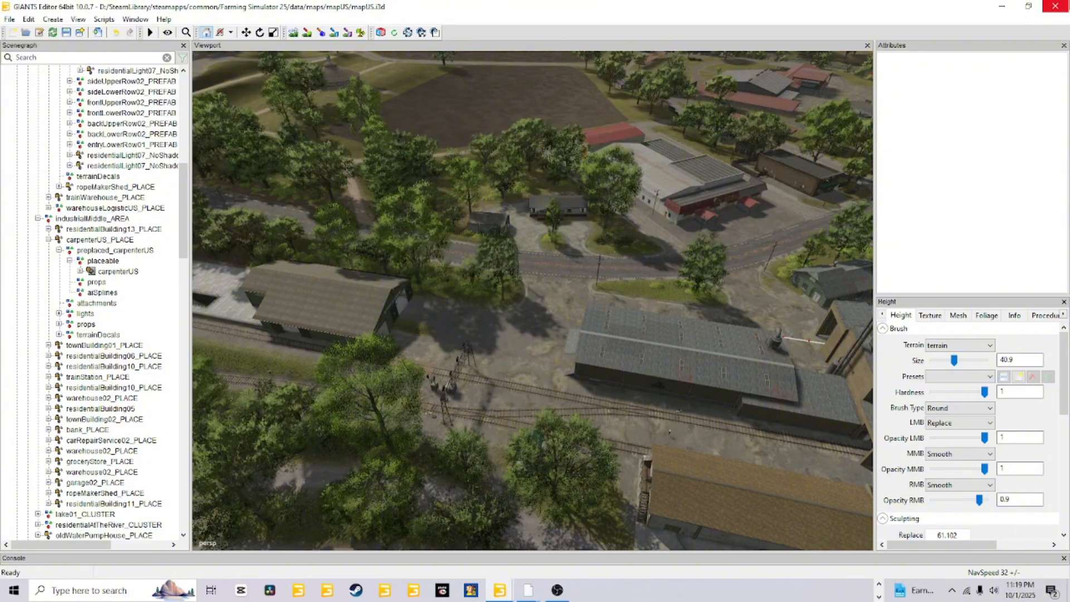
{"action": "left_click", "coordinate": [1056, 6]}
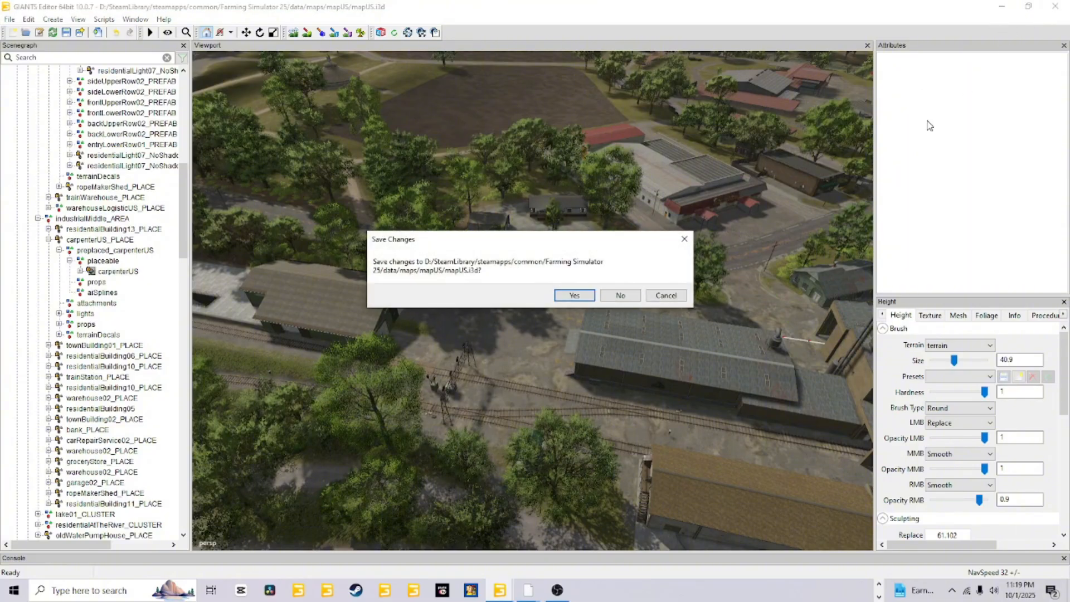
{"action": "left_click", "coordinate": [620, 296]}
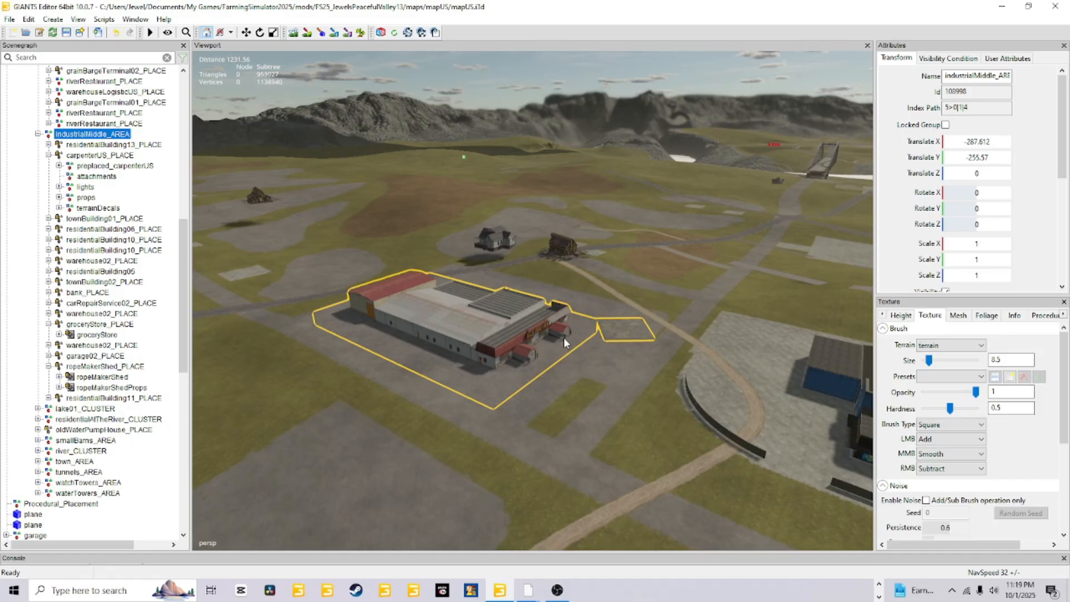
Start a file import and browse to Documents/My Games/FarmingSimulator2025/mods/FS25_JewelsPeacefulValley13/maps/mapUS
{"action": "left_click", "coordinate": [11, 20]}
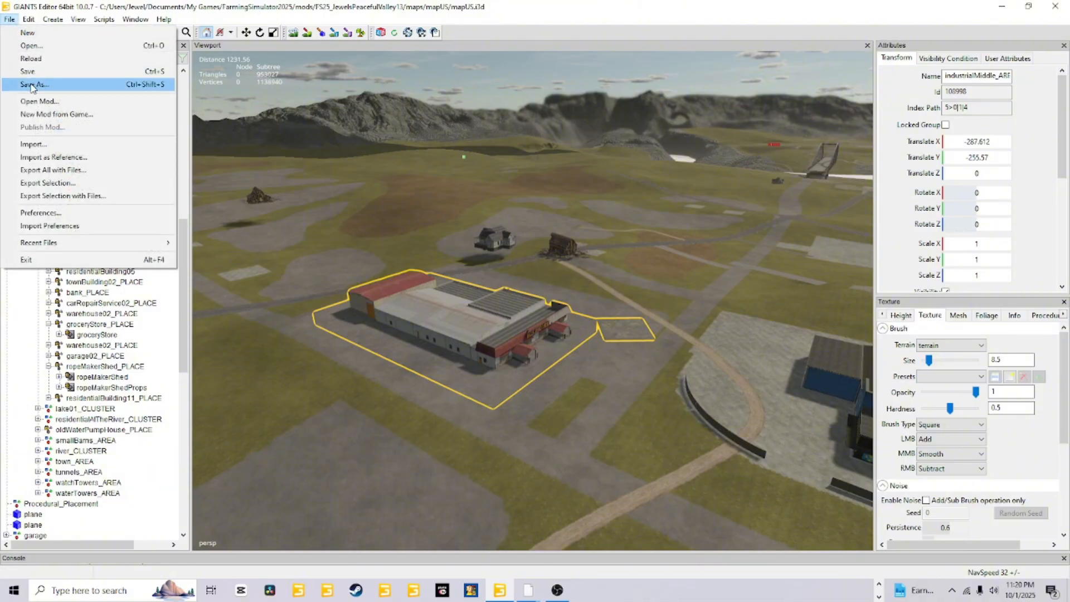
{"action": "left_click", "coordinate": [49, 136]}
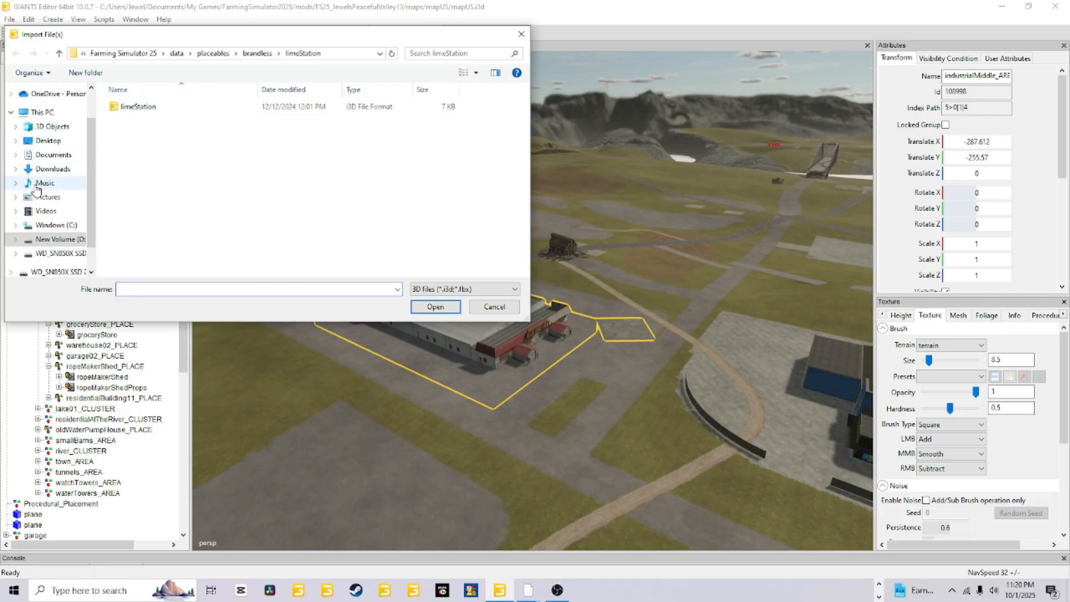
{"action": "left_click", "coordinate": [53, 155]}
{"action": "double_click", "coordinate": [190, 255]}
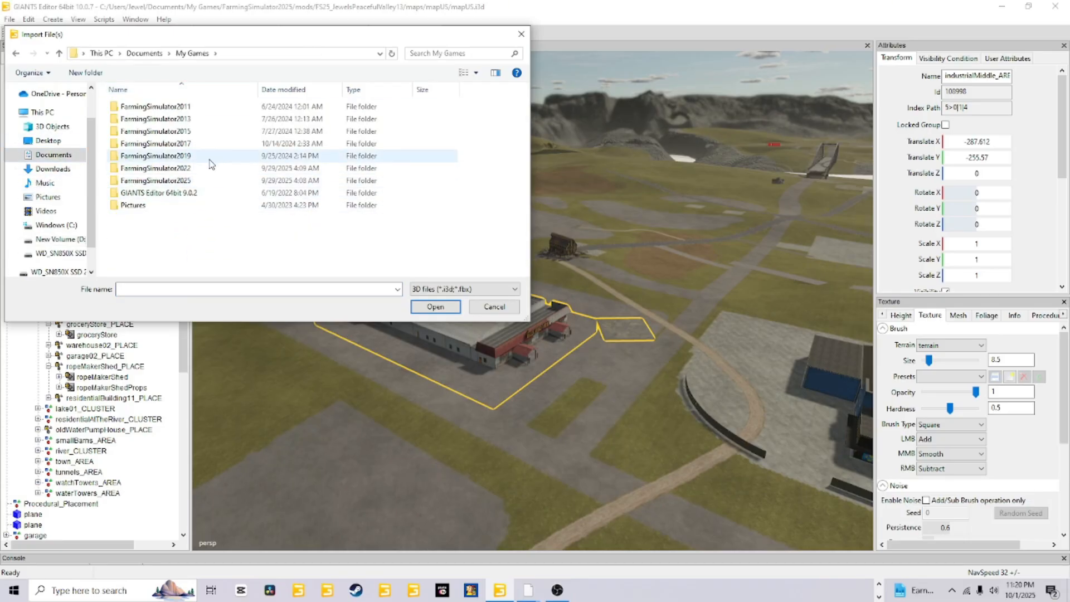
{"action": "double_click", "coordinate": [179, 182]}
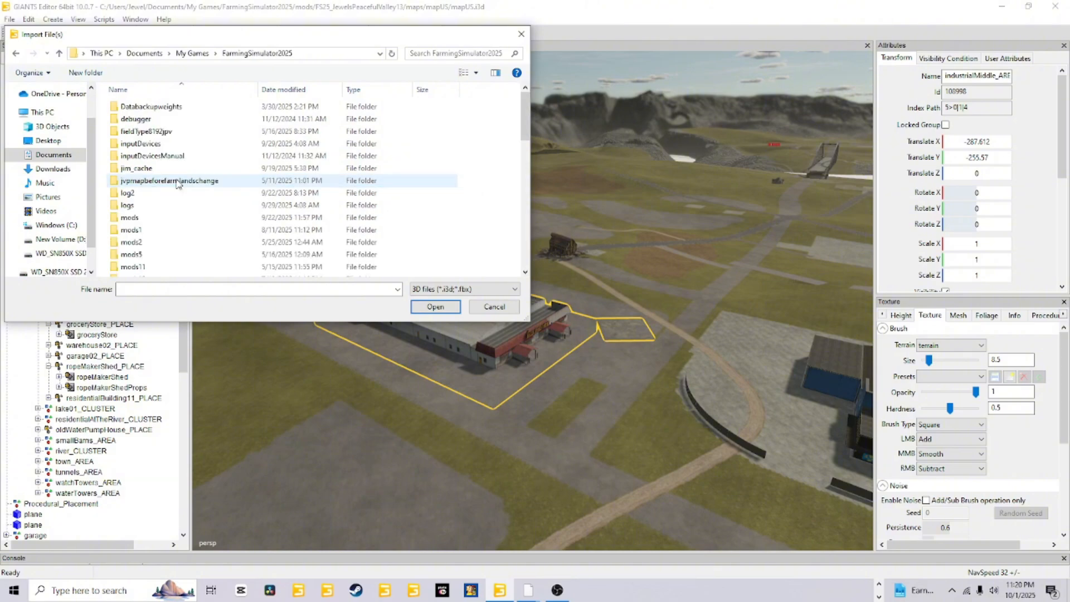
{"action": "double_click", "coordinate": [156, 221]}
{"action": "double_click", "coordinate": [164, 110]}
{"action": "double_click", "coordinate": [144, 125]}
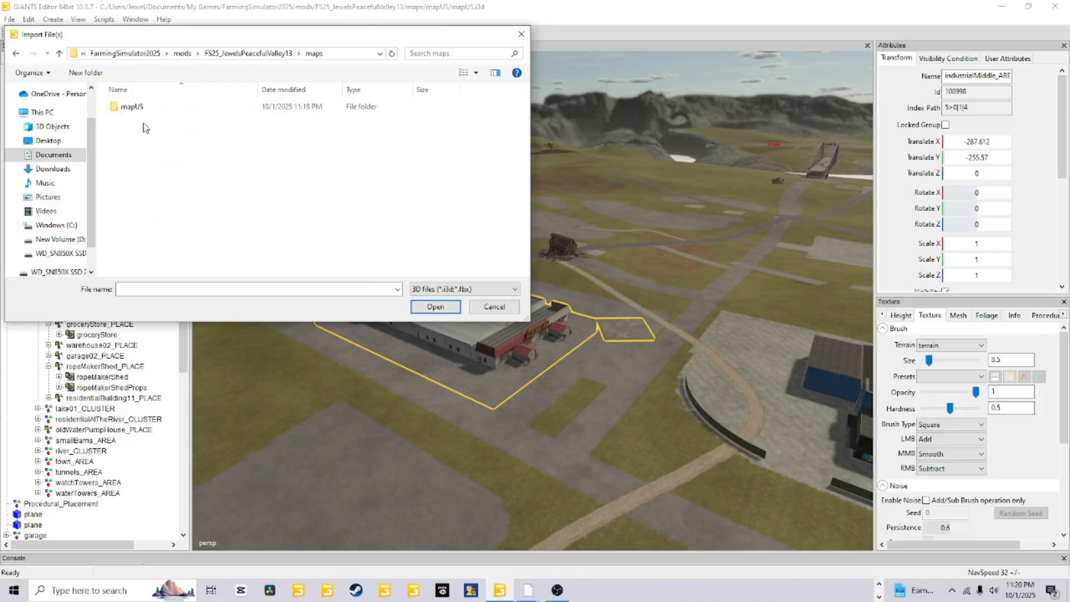
{"action": "double_click", "coordinate": [155, 108]}
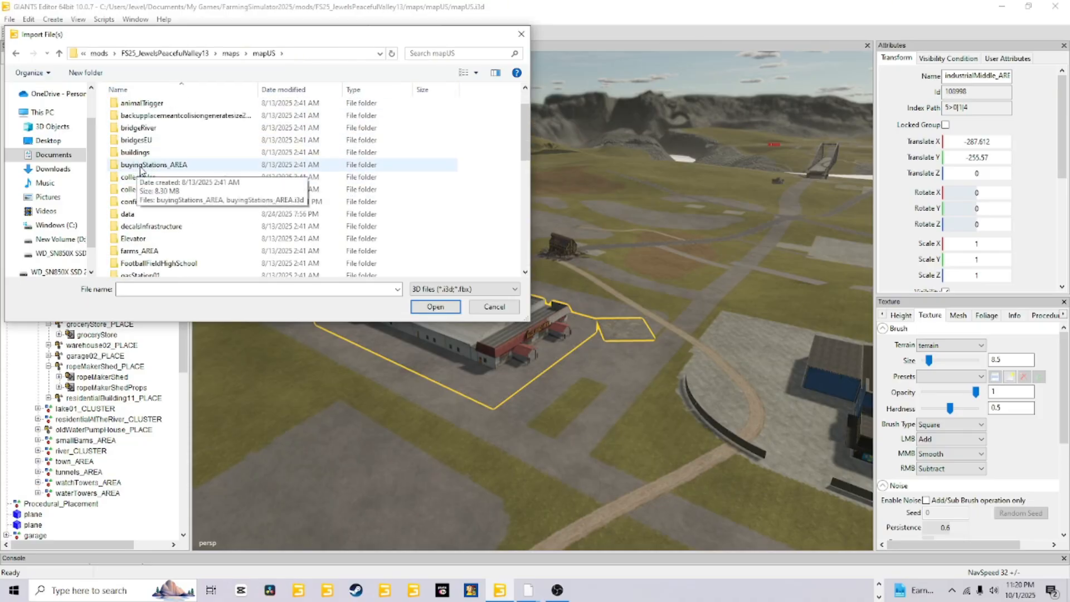
Choose the buyingStations_AREA i3d file from its mapUS subfolder as an import example and cancel the import
{"action": "double_click", "coordinate": [134, 165]}
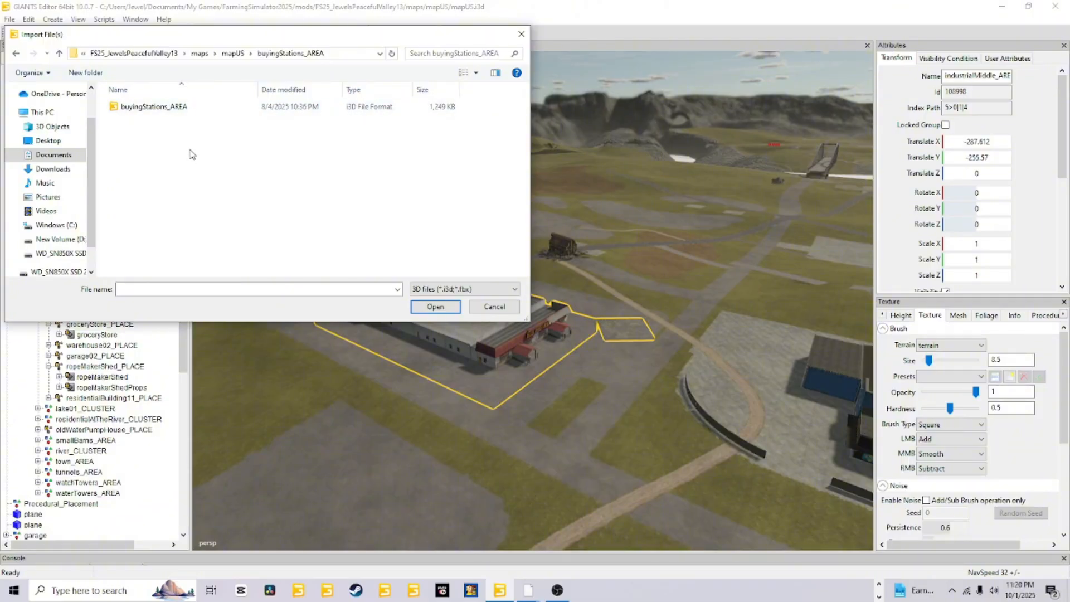
{"action": "left_click", "coordinate": [188, 106]}
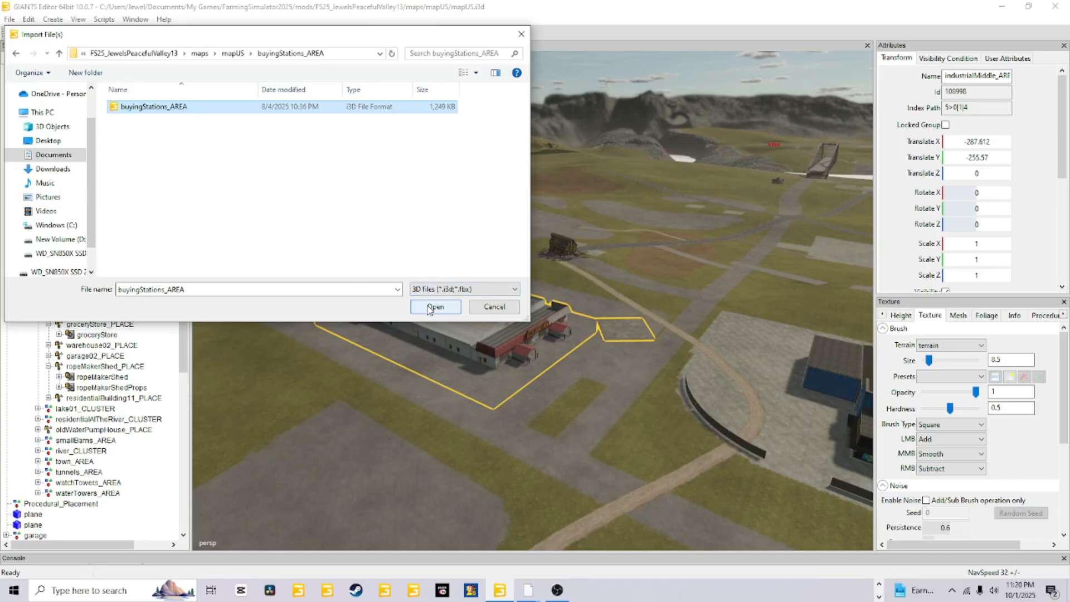
{"action": "left_click", "coordinate": [495, 306]}
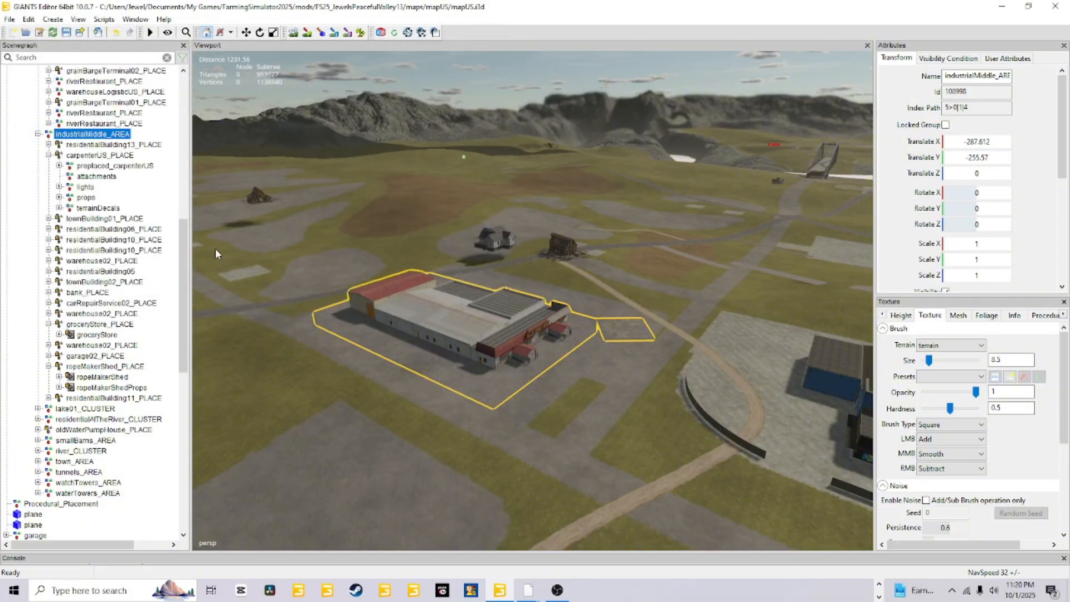
Find the sellingStations_AREA group in the mod map's scenegraph, select it and collapse it
{"action": "scroll", "coordinate": [99, 190], "scroll_direction": "up", "scroll_amount": 2}
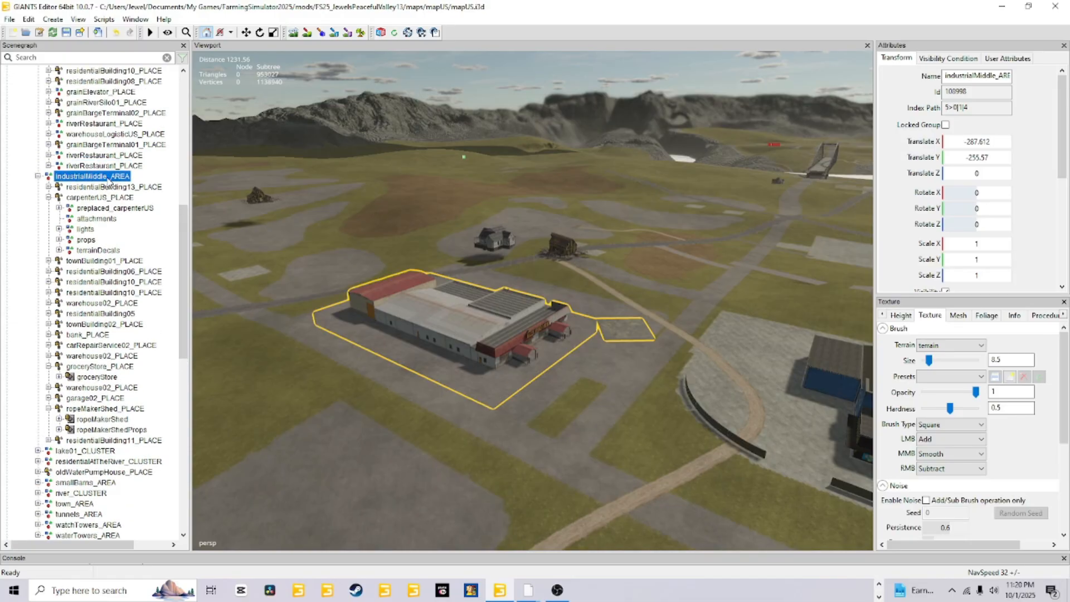
{"action": "scroll", "coordinate": [104, 412], "scroll_direction": "down", "scroll_amount": 4}
{"action": "scroll", "coordinate": [72, 505], "scroll_direction": "down", "scroll_amount": 2}
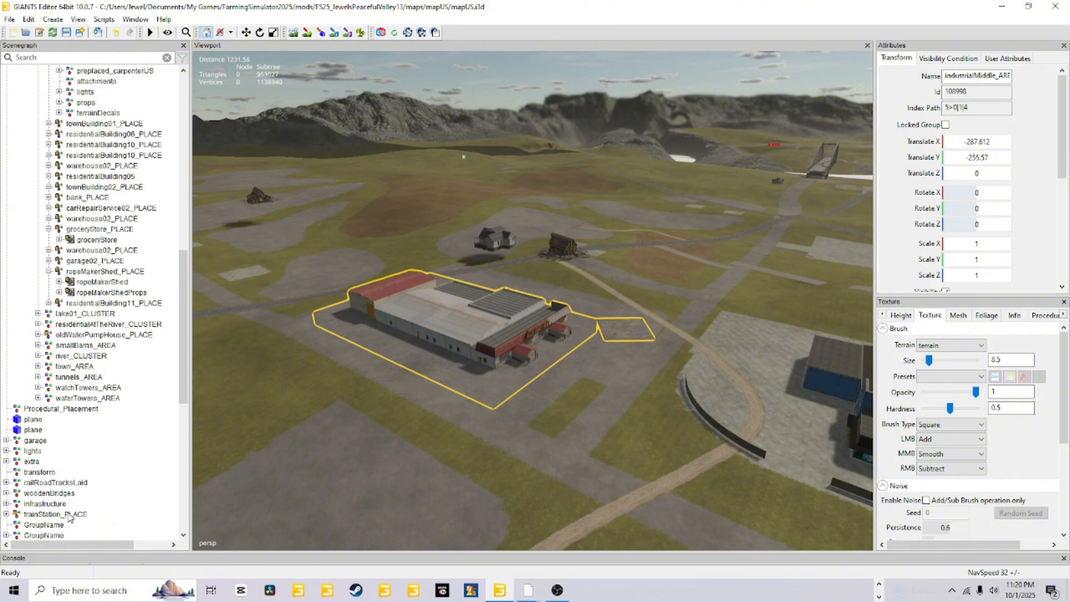
{"action": "scroll", "coordinate": [115, 479], "scroll_direction": "up", "scroll_amount": 3}
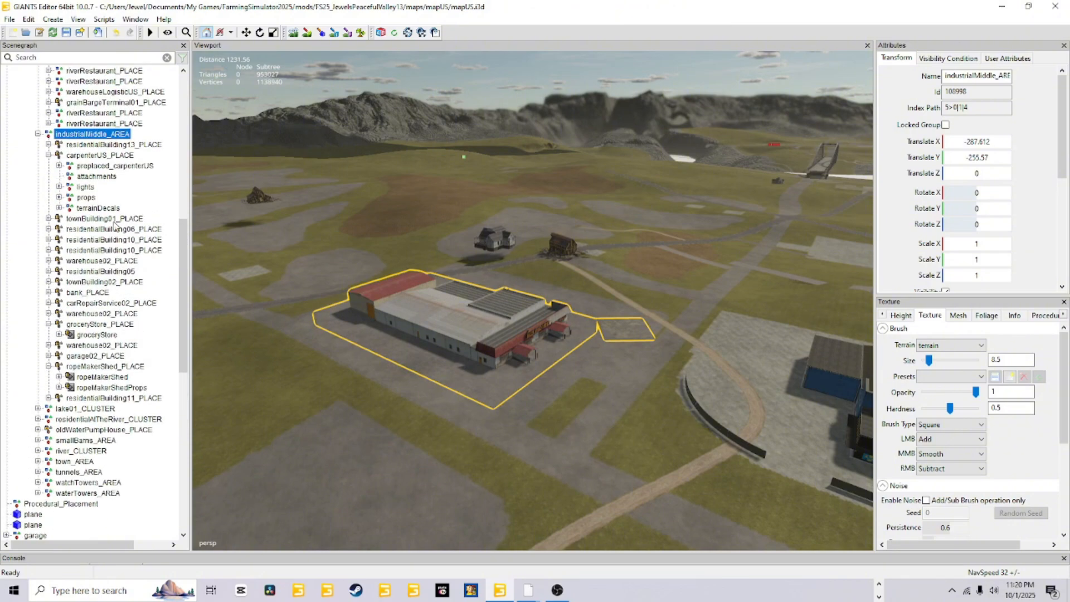
{"action": "scroll", "coordinate": [101, 173], "scroll_direction": "up", "scroll_amount": 7}
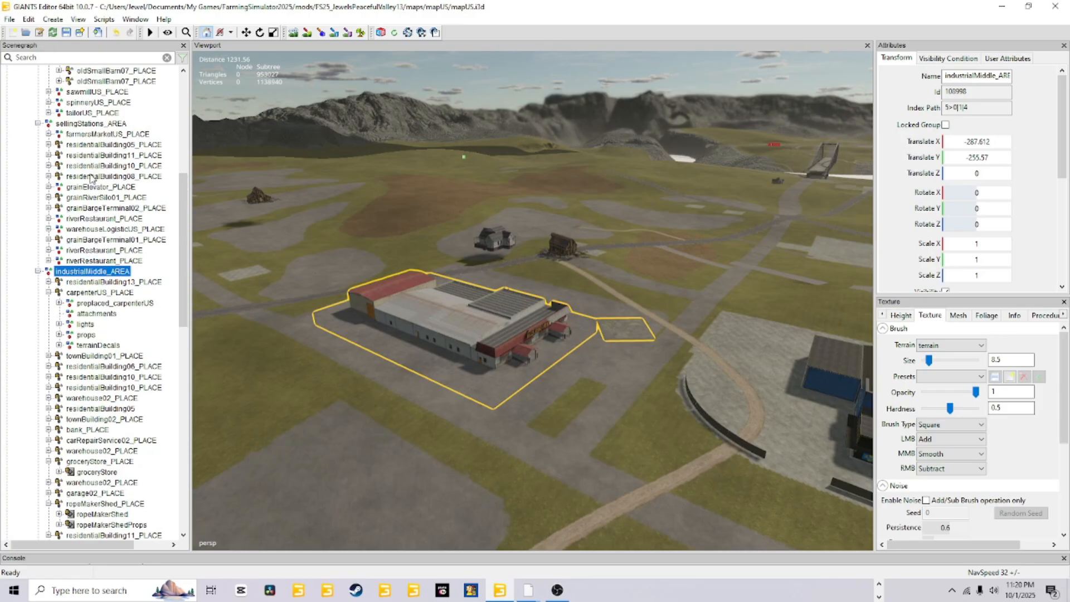
{"action": "scroll", "coordinate": [91, 181], "scroll_direction": "up", "scroll_amount": 7}
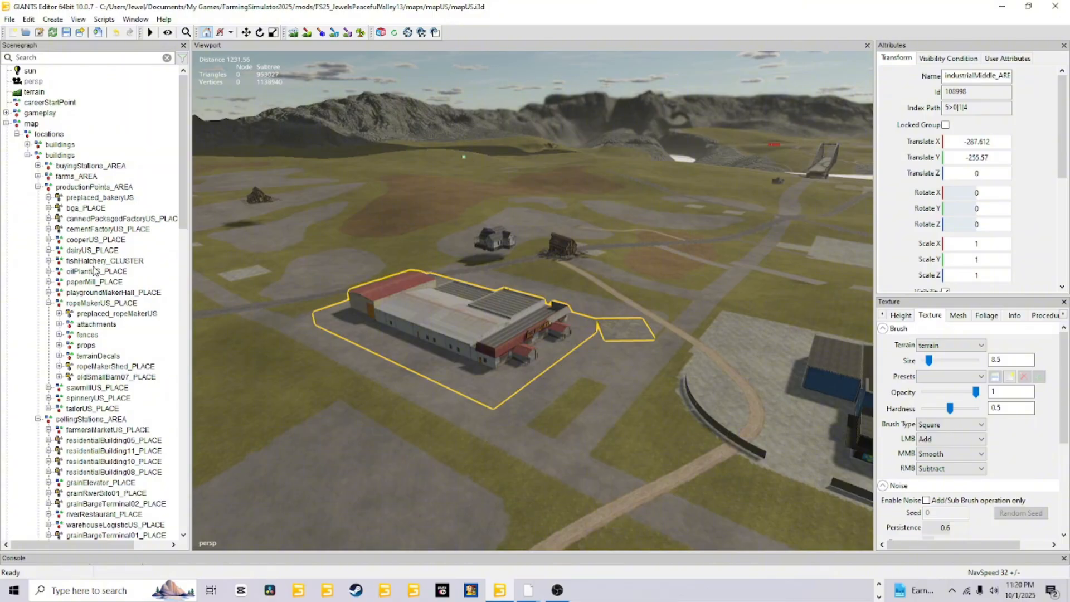
{"action": "scroll", "coordinate": [92, 234], "scroll_direction": "down", "scroll_amount": 5}
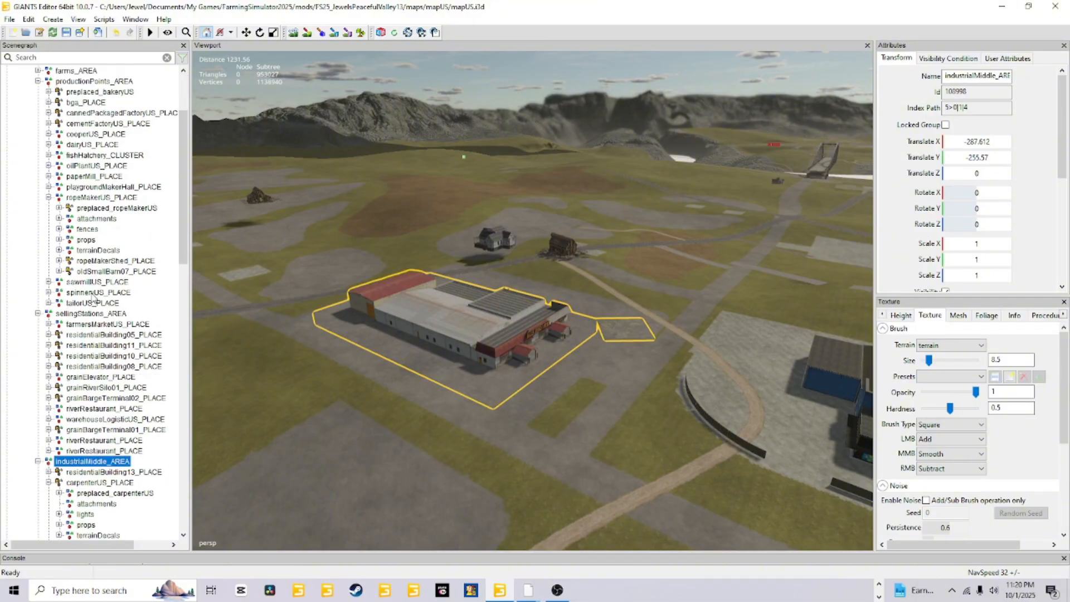
{"action": "right_click", "coordinate": [93, 254]}
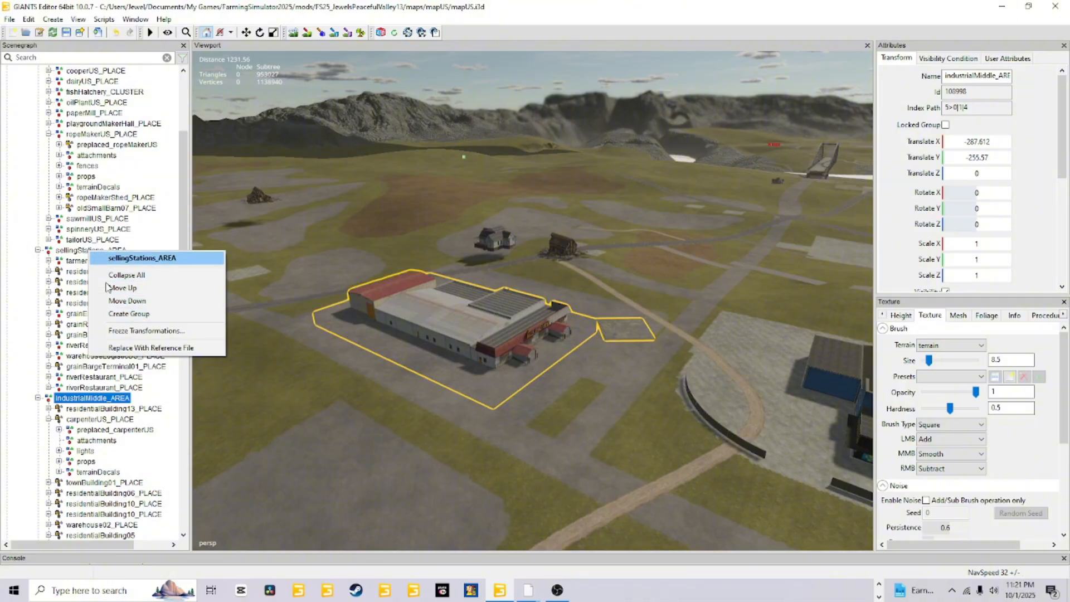
{"action": "left_click", "coordinate": [74, 251]}
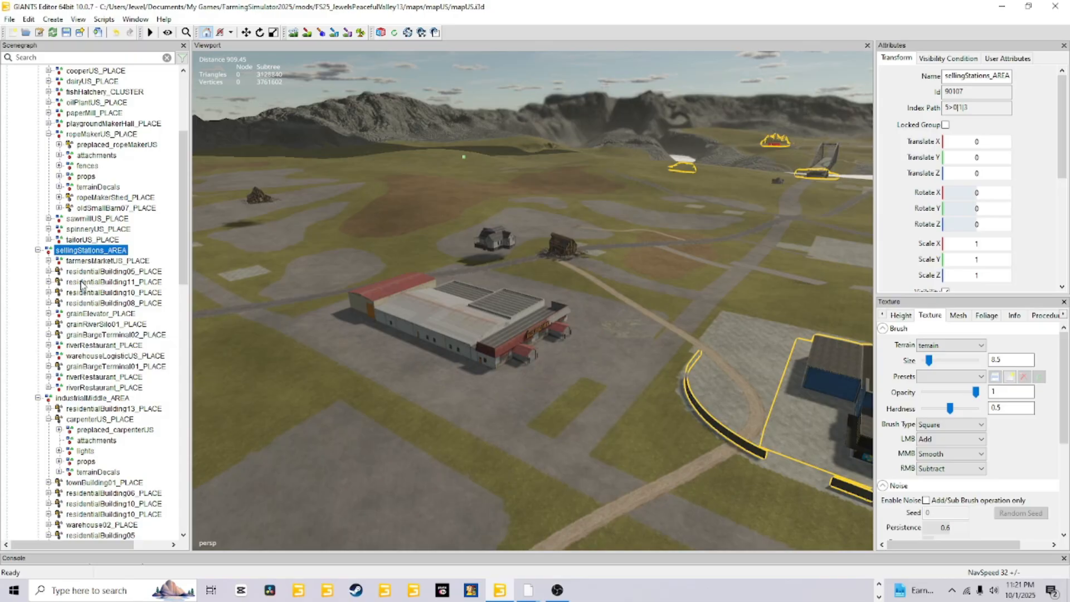
{"action": "scroll", "coordinate": [83, 285], "scroll_direction": "down", "scroll_amount": 1}
{"action": "left_click", "coordinate": [38, 219]}
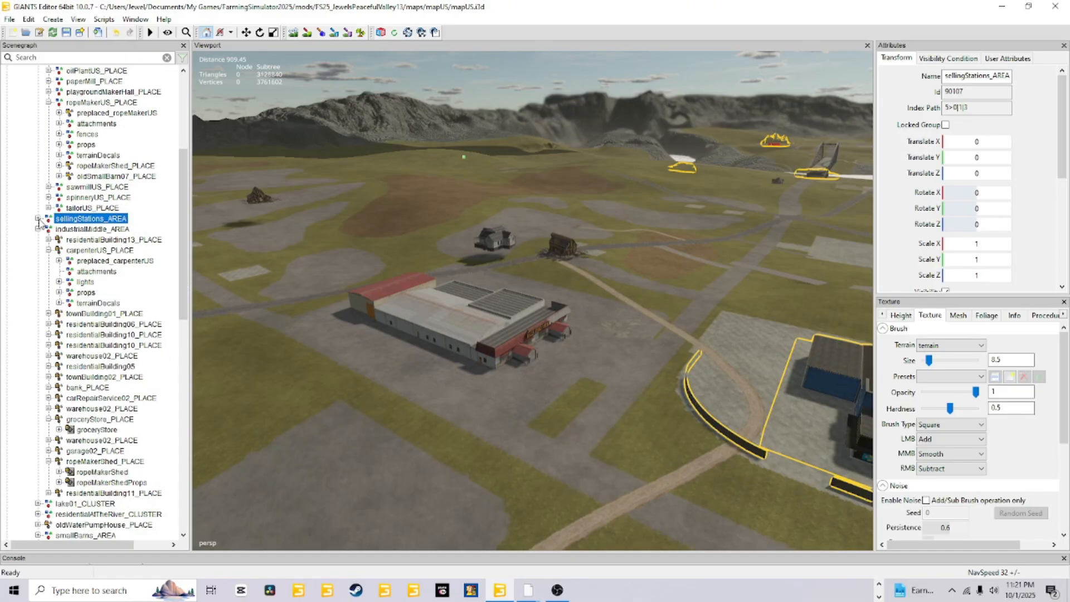
Examine the full uniqueId user attribute of preplaced_carpenterUS inside carpenterUS_PLACE, and reselect the carpenterUS_PLACE group
{"action": "left_click", "coordinate": [81, 250]}
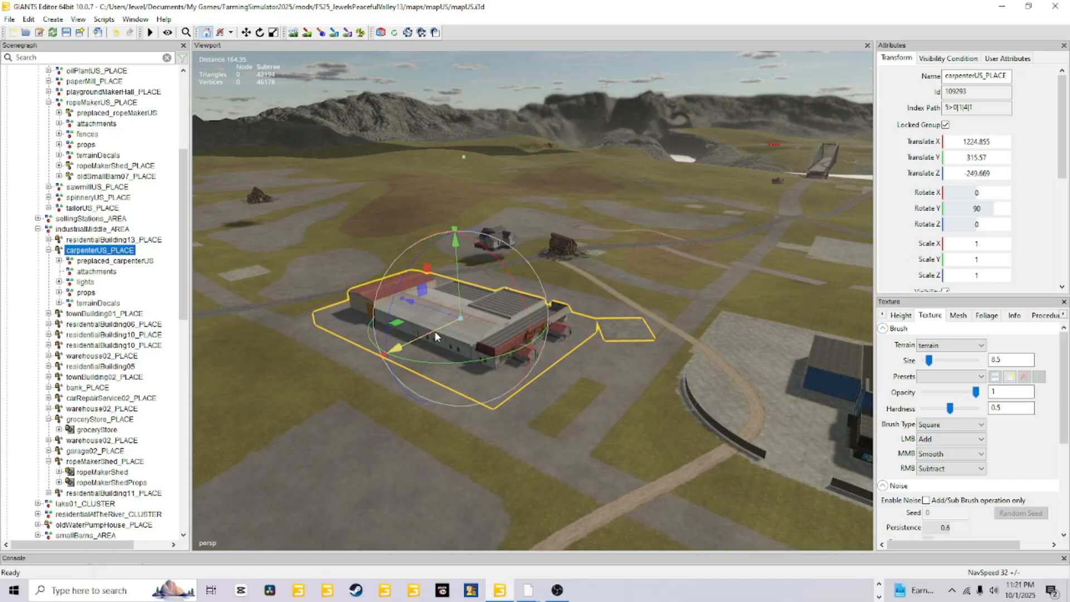
{"action": "left_click", "coordinate": [104, 260]}
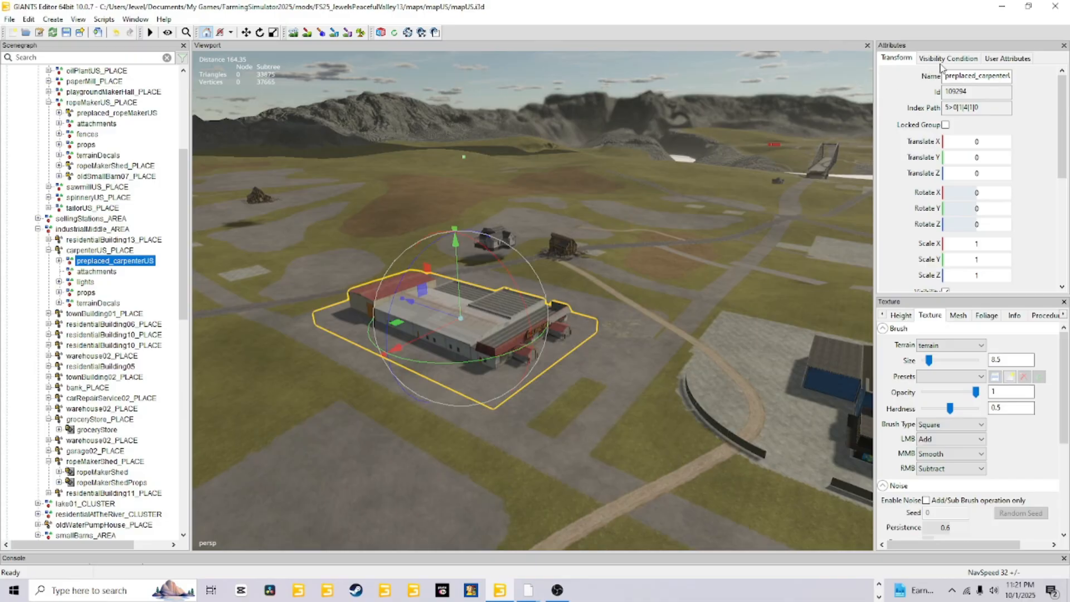
{"action": "left_click", "coordinate": [998, 59]}
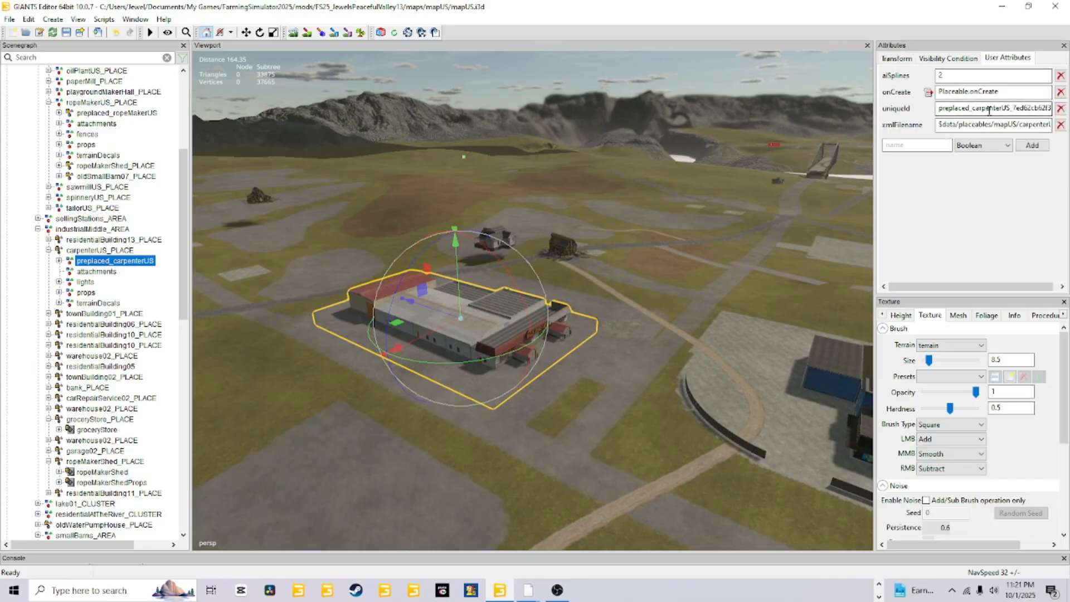
{"action": "key", "text": "Right"}
{"action": "key", "text": "Right"}
{"action": "key", "text": "Right"}
{"action": "key", "text": "Right"}
{"action": "key", "text": "Right"}
{"action": "key", "text": "Right"}
{"action": "key", "text": "Right"}
{"action": "key", "text": "Right"}
{"action": "key", "text": "Right"}
{"action": "key", "text": "Right"}
{"action": "key", "text": "Right"}
{"action": "key", "text": "Right"}
{"action": "key", "text": "Right"}
{"action": "key", "text": "Right"}
{"action": "key", "text": "Right"}
{"action": "key", "text": "Right"}
{"action": "key", "text": "Right"}
{"action": "key", "text": "Right"}
{"action": "key", "text": "Right"}
{"action": "key", "text": "Right"}
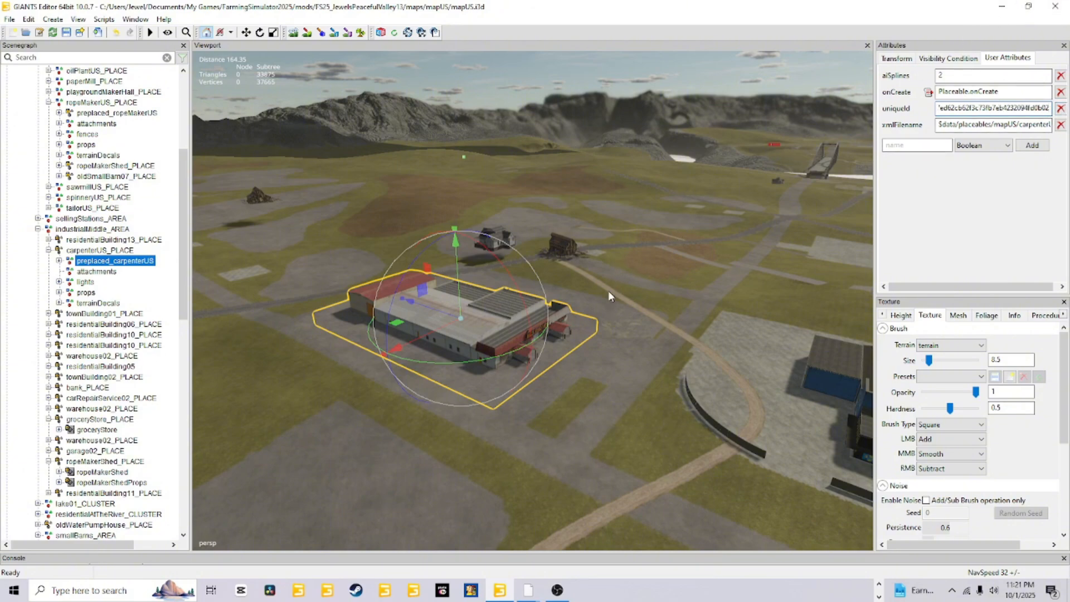
{"action": "left_click", "coordinate": [117, 251]}
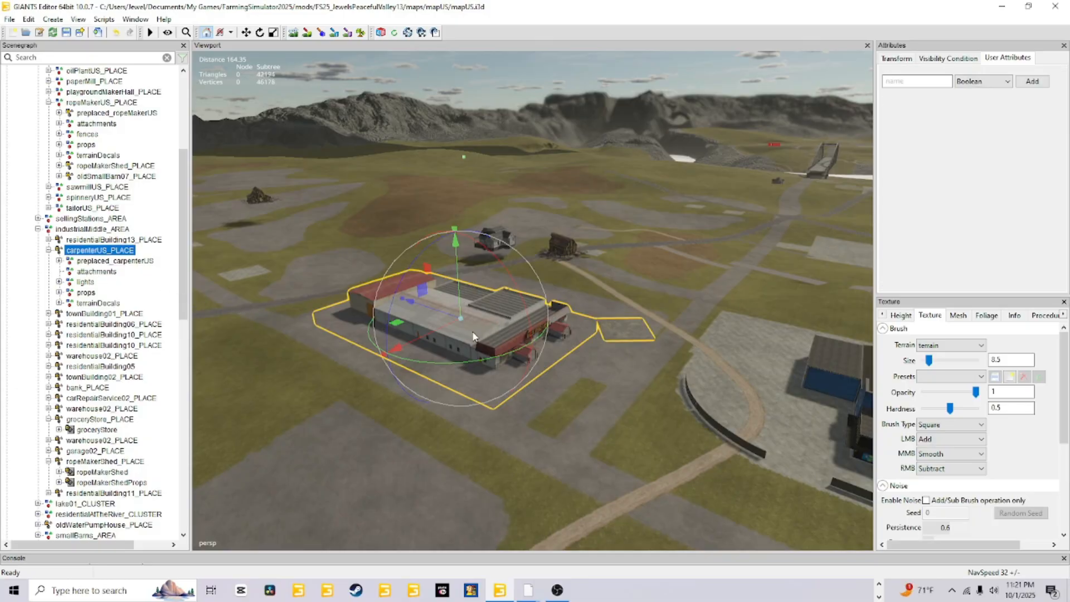
Compare the transform values of the industrialMiddle_AREA group with those of the sellingStations_AREA group
{"action": "left_click", "coordinate": [78, 230]}
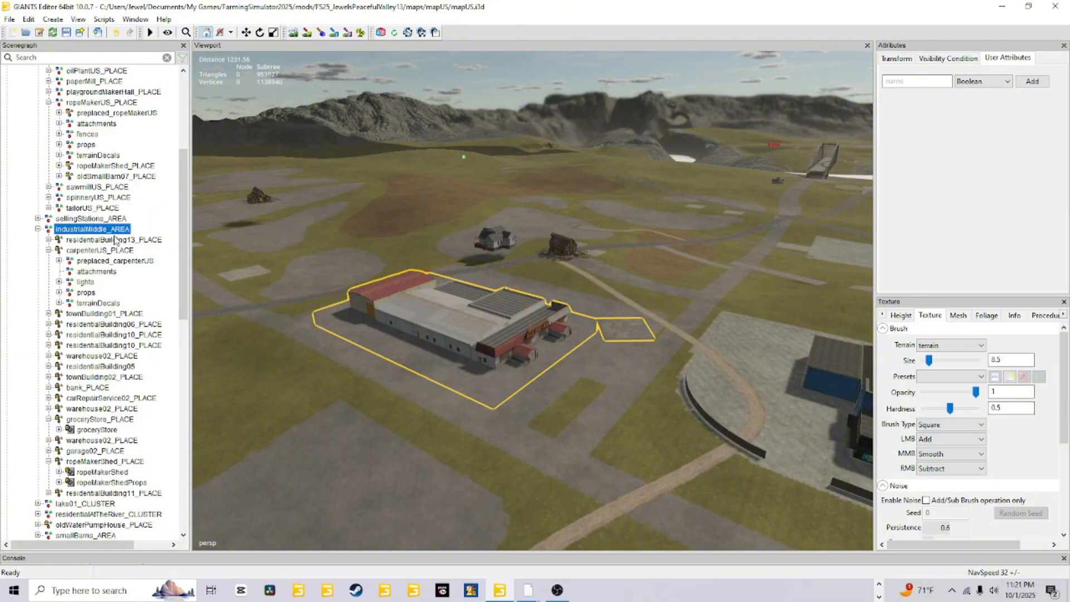
{"action": "left_click", "coordinate": [896, 58]}
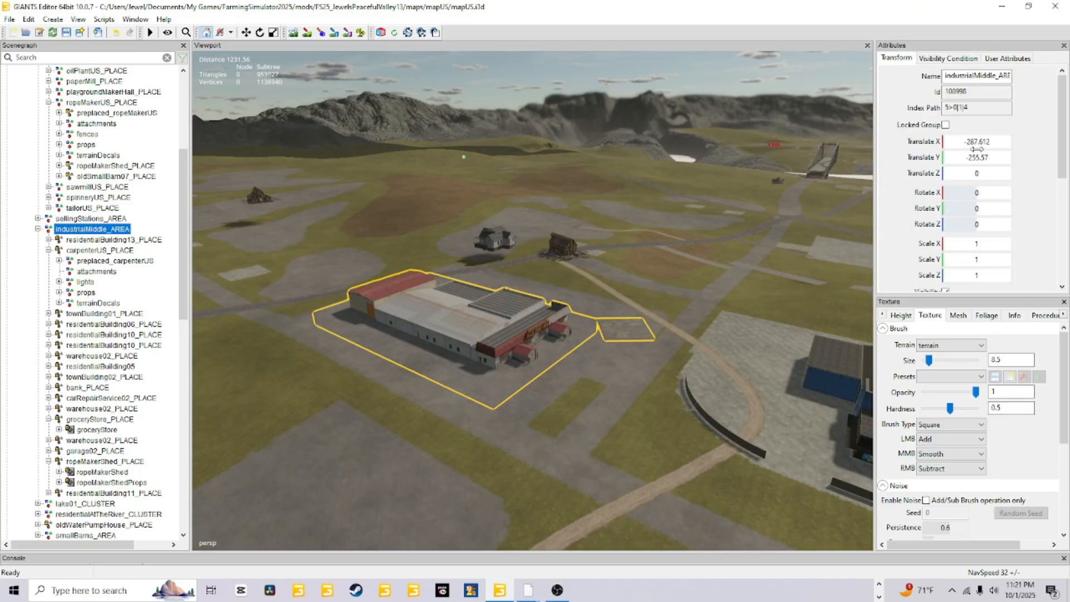
{"action": "left_click_drag", "start_coordinate": [536, 302], "coordinate": [764, 291], "text": "alt"}
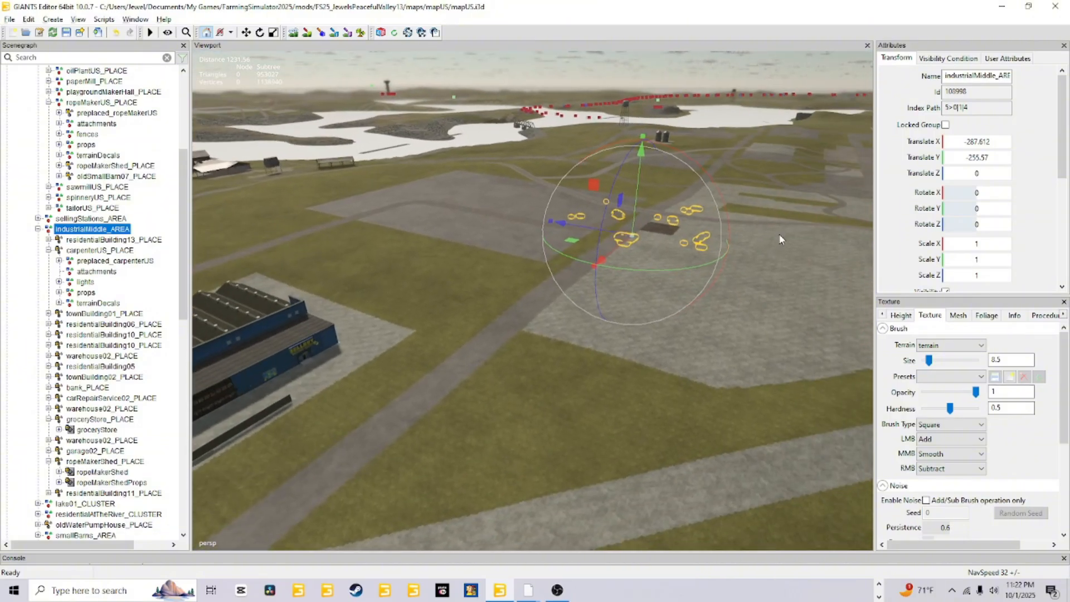
{"action": "right_click_drag", "start_coordinate": [779, 239], "coordinate": [459, 495], "text": "alt"}
{"action": "right_click_drag", "start_coordinate": [727, 269], "coordinate": [403, 507], "text": "alt"}
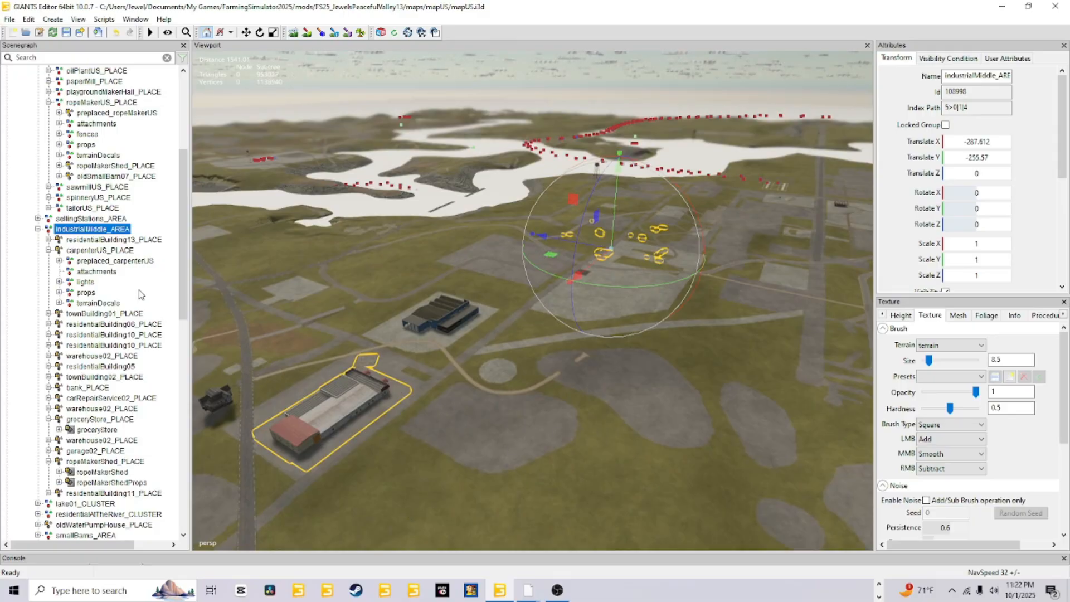
{"action": "left_click", "coordinate": [77, 219]}
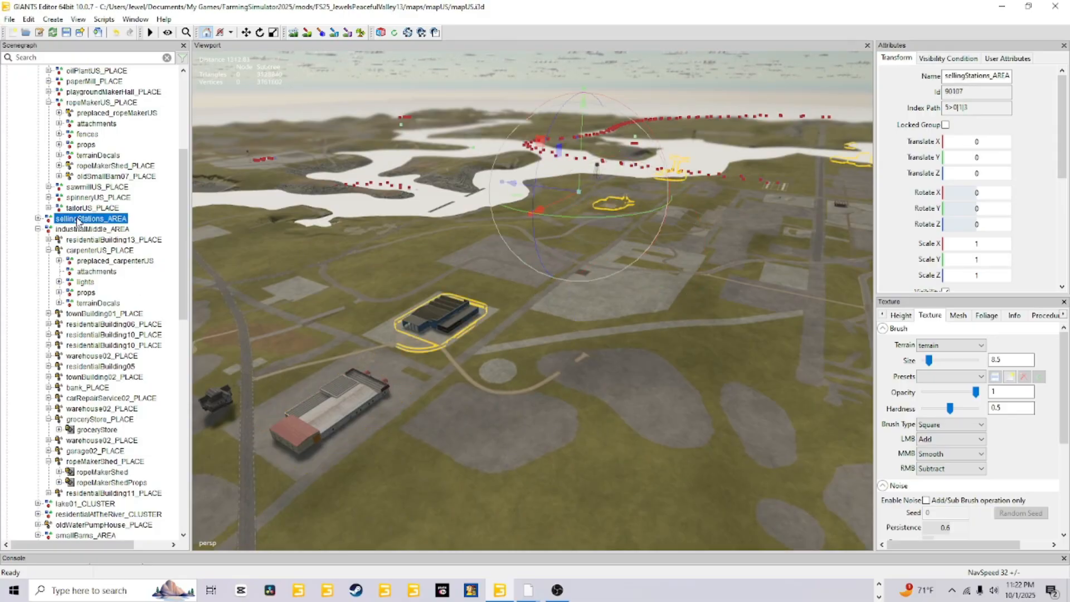
{"action": "left_click", "coordinate": [80, 229]}
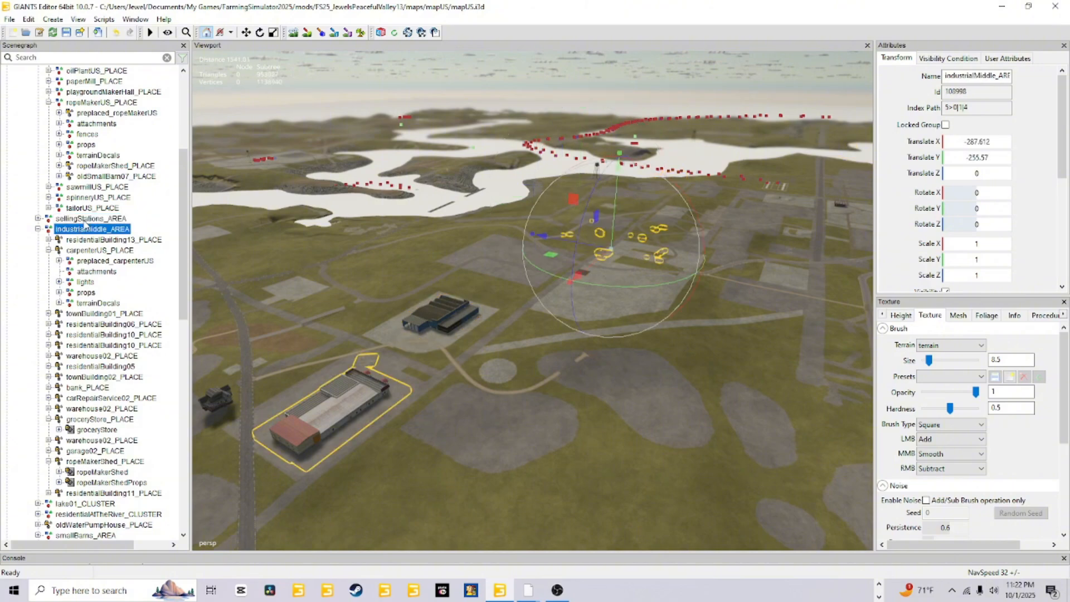
{"action": "left_click", "coordinate": [85, 220]}
{"action": "left_click", "coordinate": [82, 231]}
{"action": "left_click", "coordinate": [90, 221]}
{"action": "left_click", "coordinate": [87, 231]}
Set Translate Y and Translate X of the industrialMiddle_AREA group to 0
{"action": "double_click", "coordinate": [976, 157]}
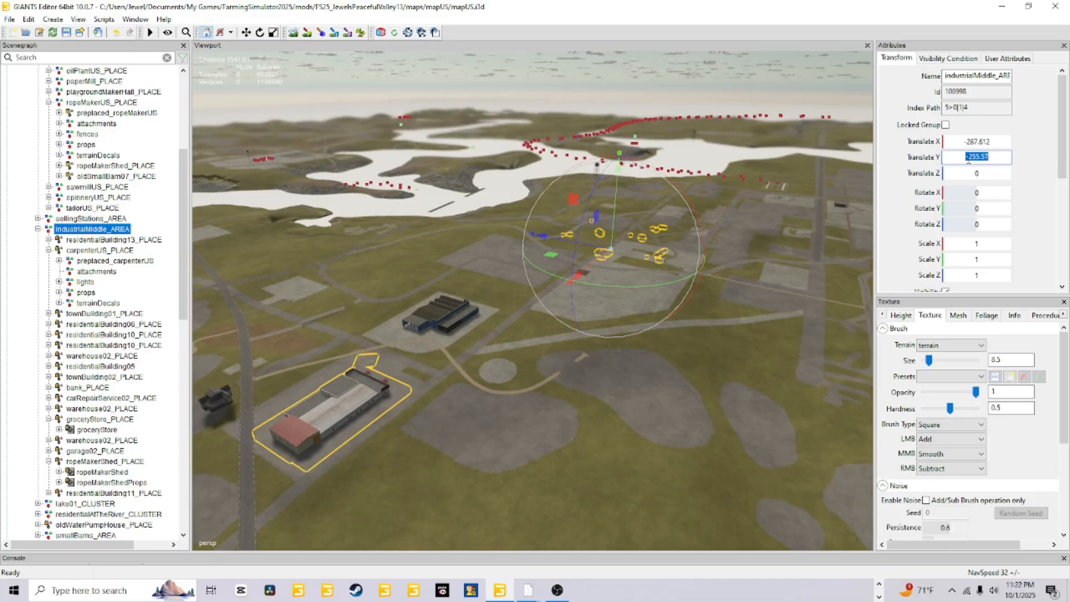
{"action": "type", "text": "0"}
{"action": "key", "text": "Return"}
{"action": "double_click", "coordinate": [981, 142]}
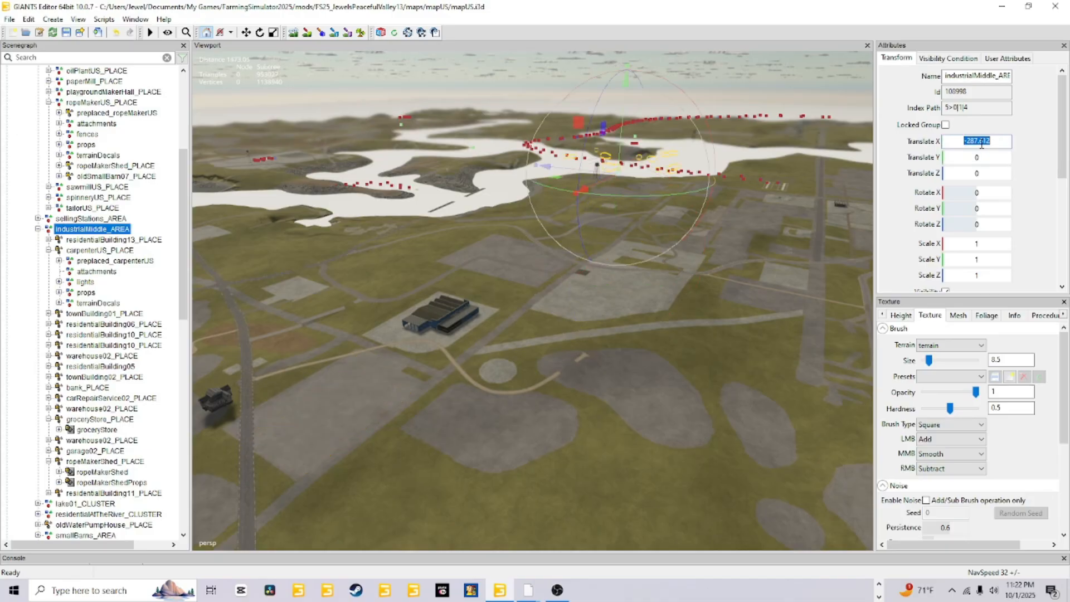
{"action": "type", "text": "0"}
{"action": "key", "text": "Return"}
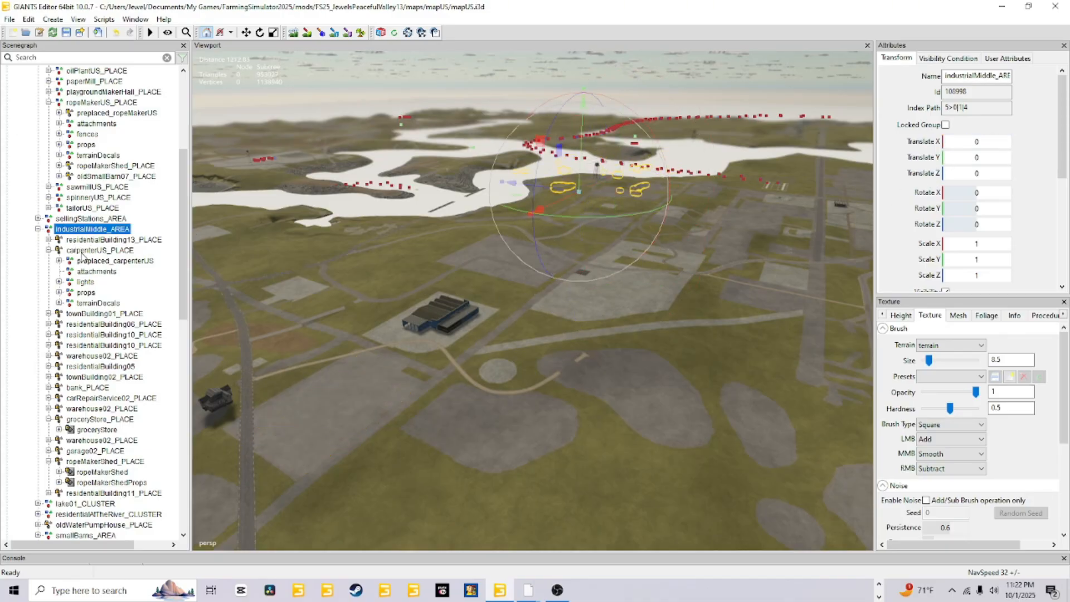
Place carpenterUS_PLACE back on the paved ground beside the road at about X 924.5, Y 60, Z -237.7, and check its parent group's transform
{"action": "left_click", "coordinate": [79, 250]}
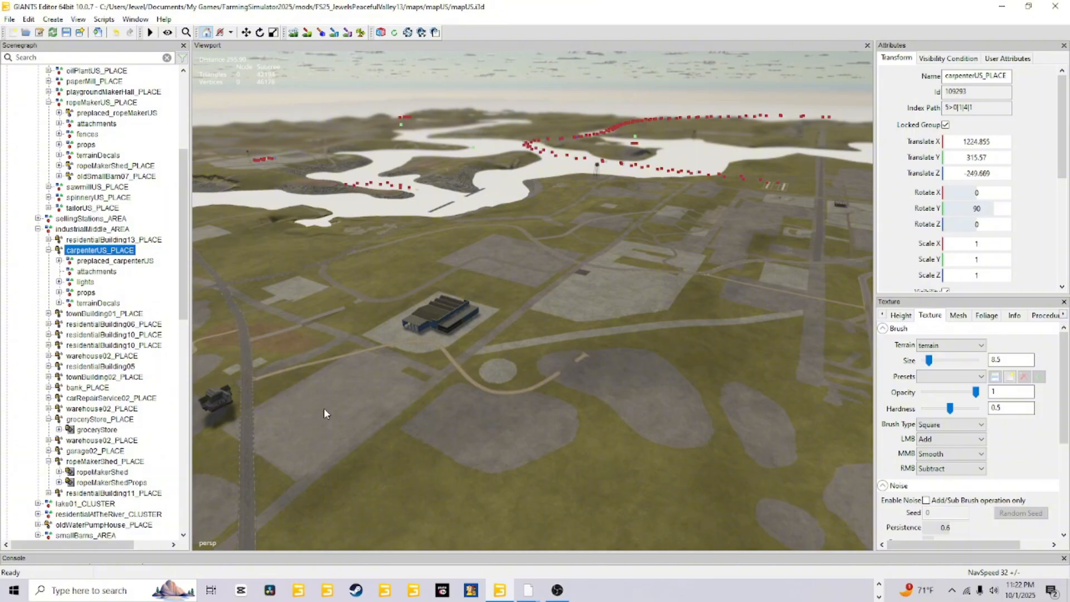
{"action": "key", "text": "ctrl+b"}
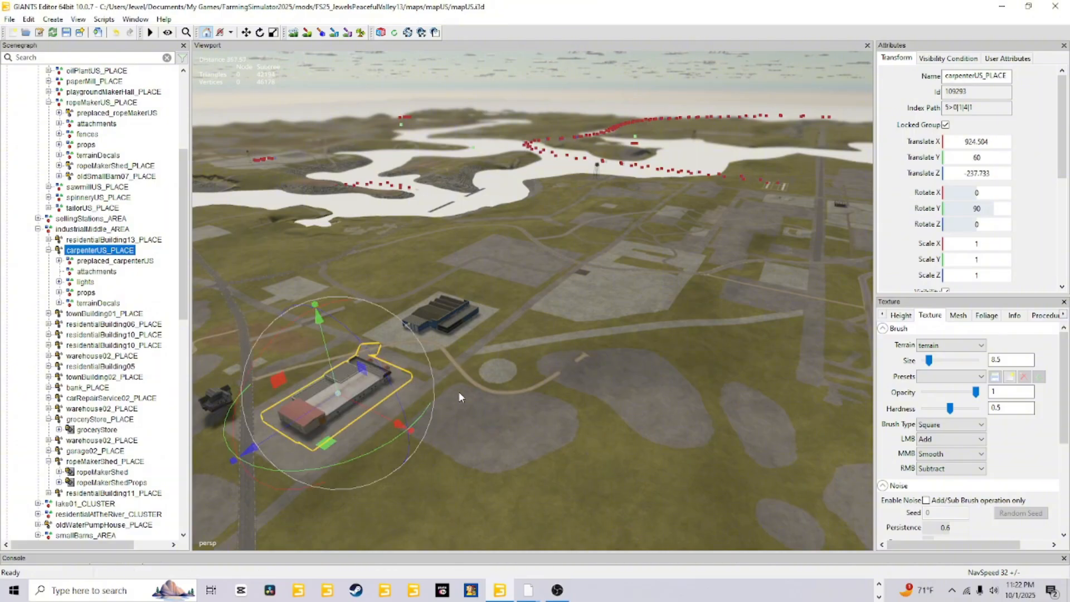
{"action": "left_click_drag", "start_coordinate": [460, 392], "coordinate": [437, 413], "text": "alt"}
{"action": "scroll", "coordinate": [484, 339], "scroll_direction": "up", "scroll_amount": 3}
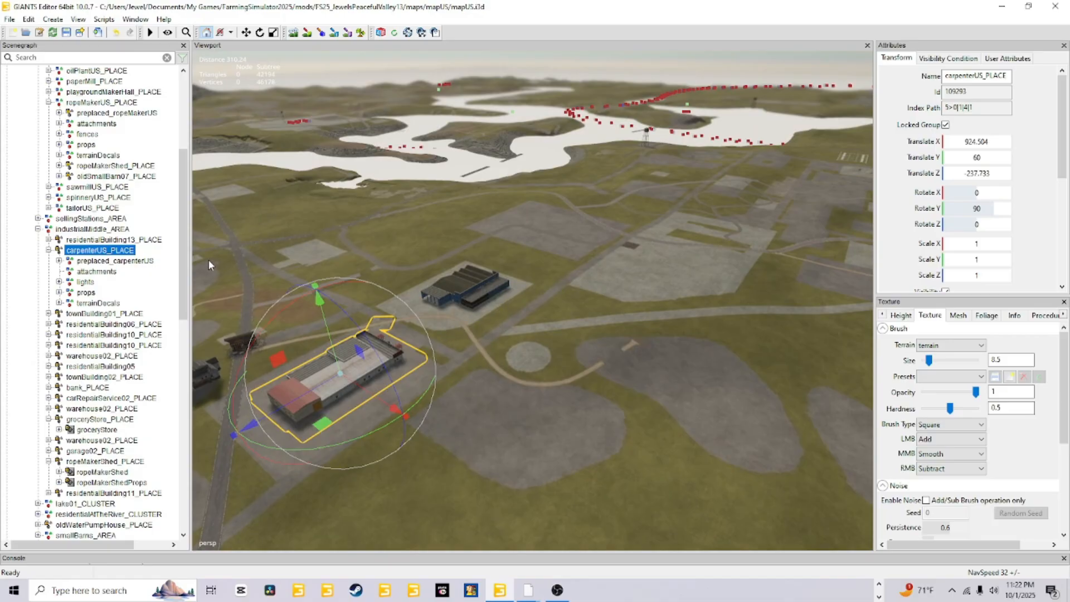
{"action": "left_click", "coordinate": [92, 229]}
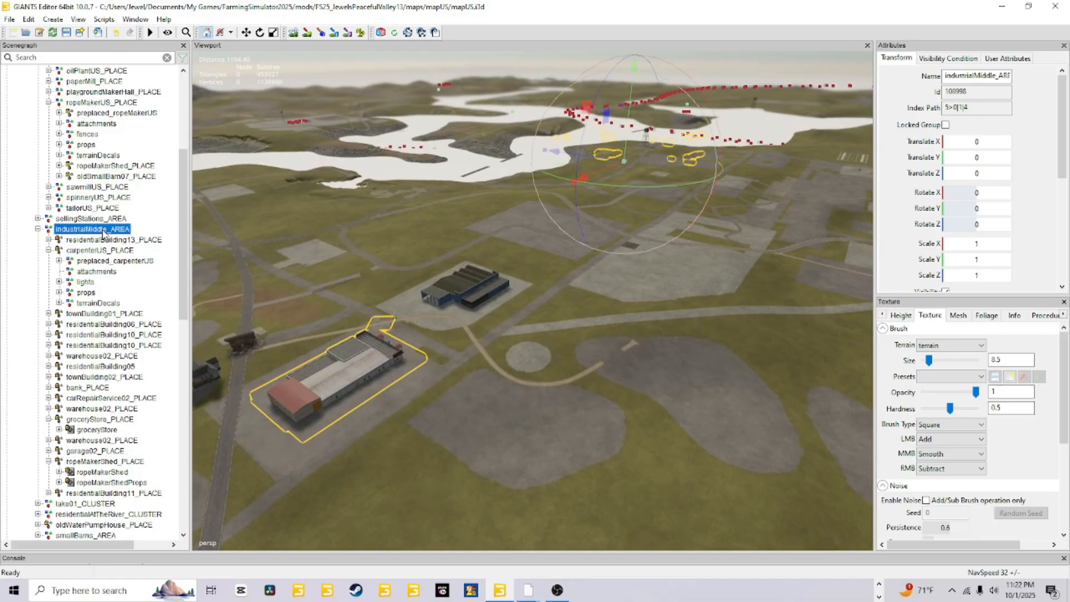
{"action": "left_click", "coordinate": [94, 250]}
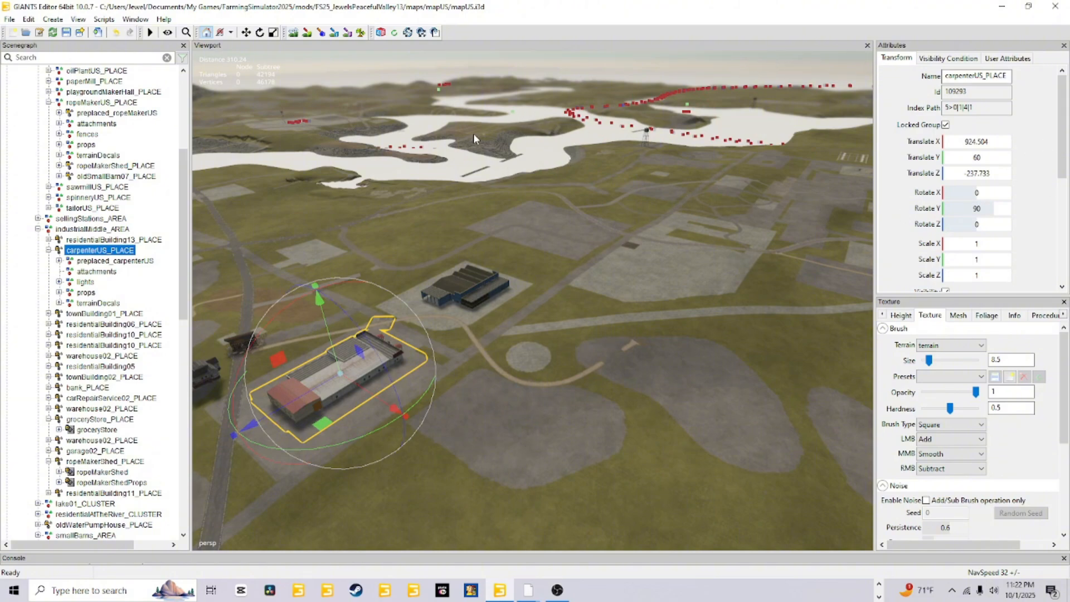
Move carpenterUS_PLACE about 5.8 along positive X and about 11.4 along negative Z on its paved lot
{"action": "left_click_drag", "start_coordinate": [449, 321], "coordinate": [478, 338], "text": "alt"}
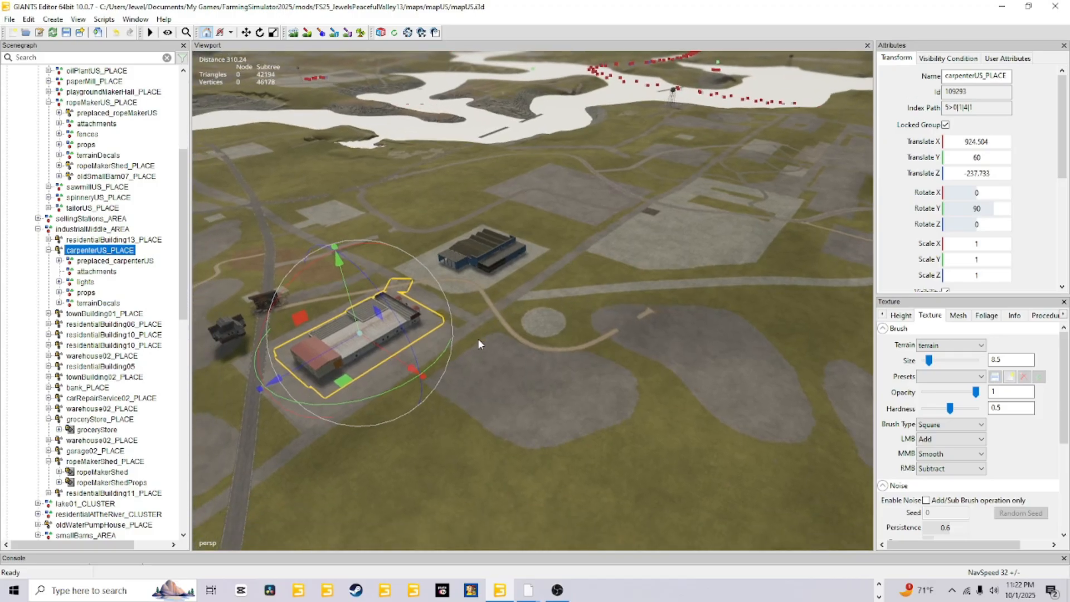
{"action": "scroll", "coordinate": [515, 331], "scroll_direction": "up", "scroll_amount": 3}
{"action": "left_click_drag", "start_coordinate": [579, 344], "coordinate": [490, 387], "text": "alt"}
{"action": "scroll", "coordinate": [571, 291], "scroll_direction": "up", "scroll_amount": 3}
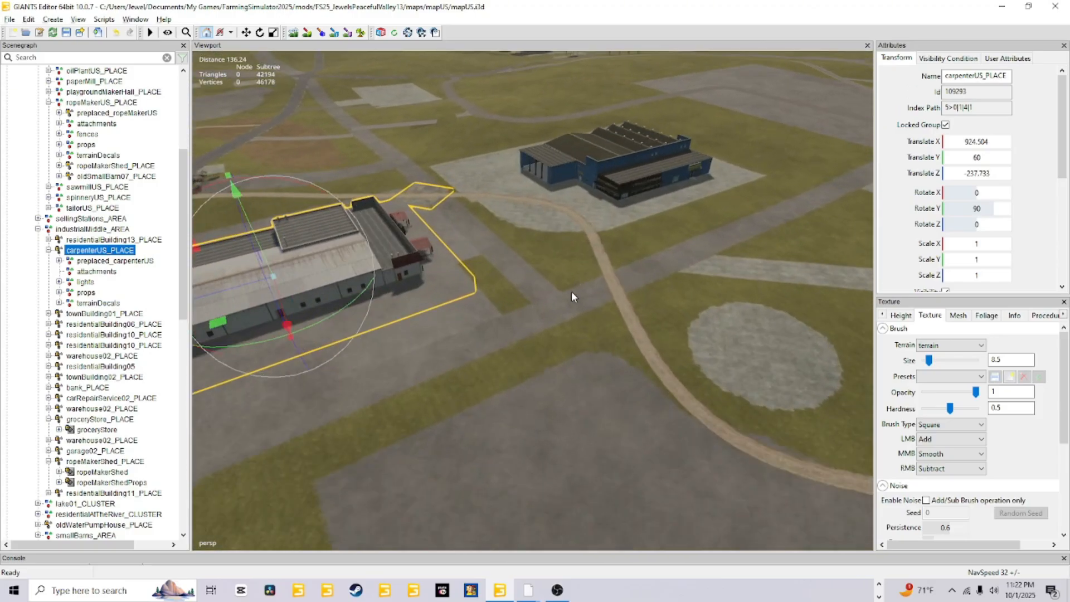
{"action": "left_click_drag", "start_coordinate": [571, 291], "coordinate": [475, 319], "text": "alt"}
{"action": "scroll", "coordinate": [574, 210], "scroll_direction": "up", "scroll_amount": 5}
{"action": "left_click_drag", "start_coordinate": [573, 210], "coordinate": [548, 243], "text": "alt"}
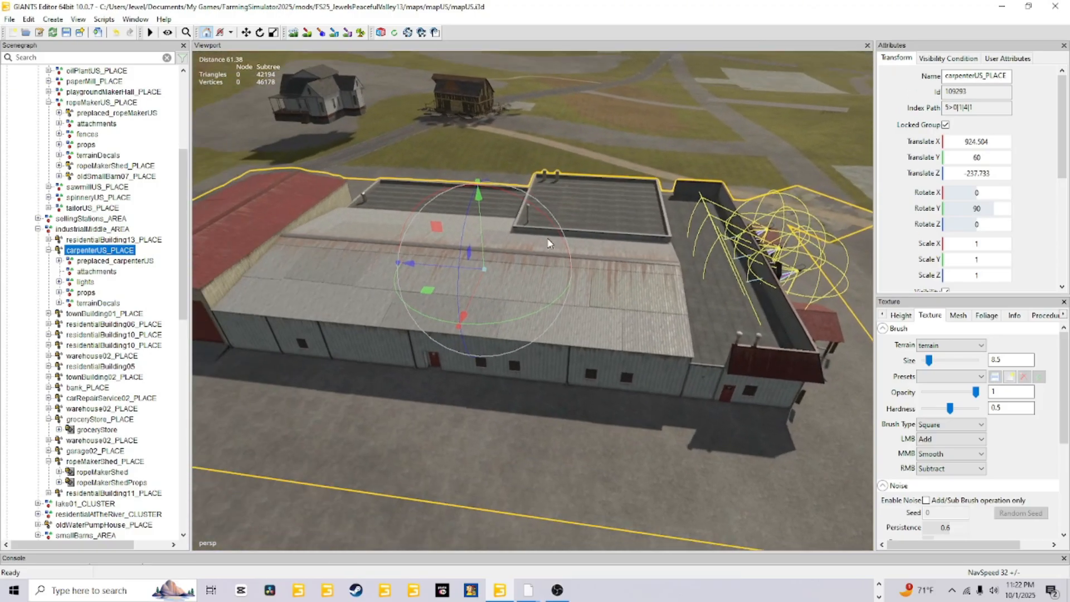
{"action": "scroll", "coordinate": [541, 310], "scroll_direction": "down", "scroll_amount": 3}
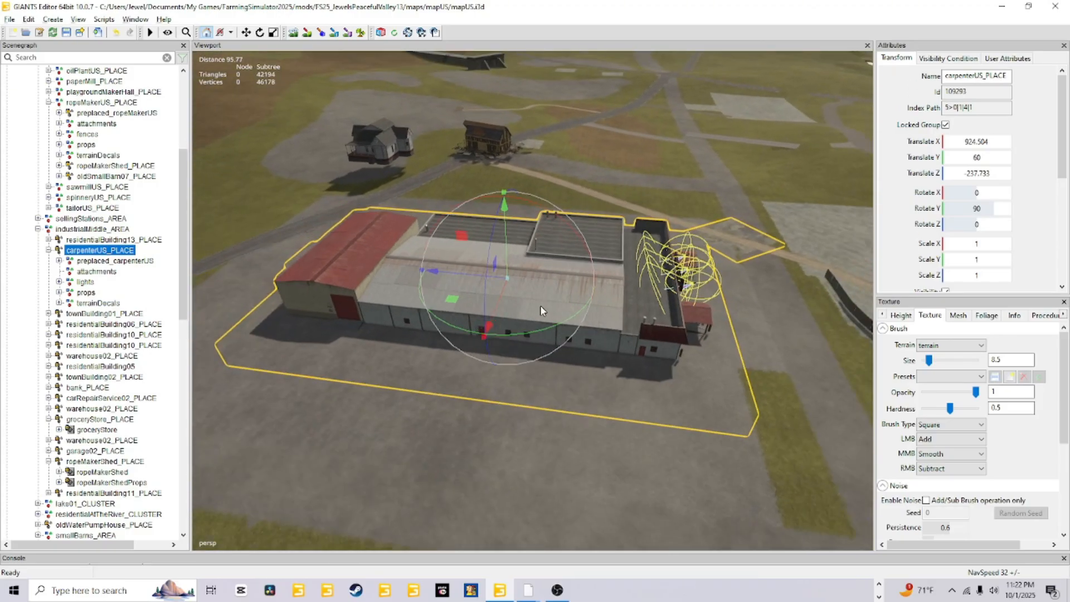
{"action": "left_click_drag", "start_coordinate": [476, 266], "coordinate": [437, 286]}
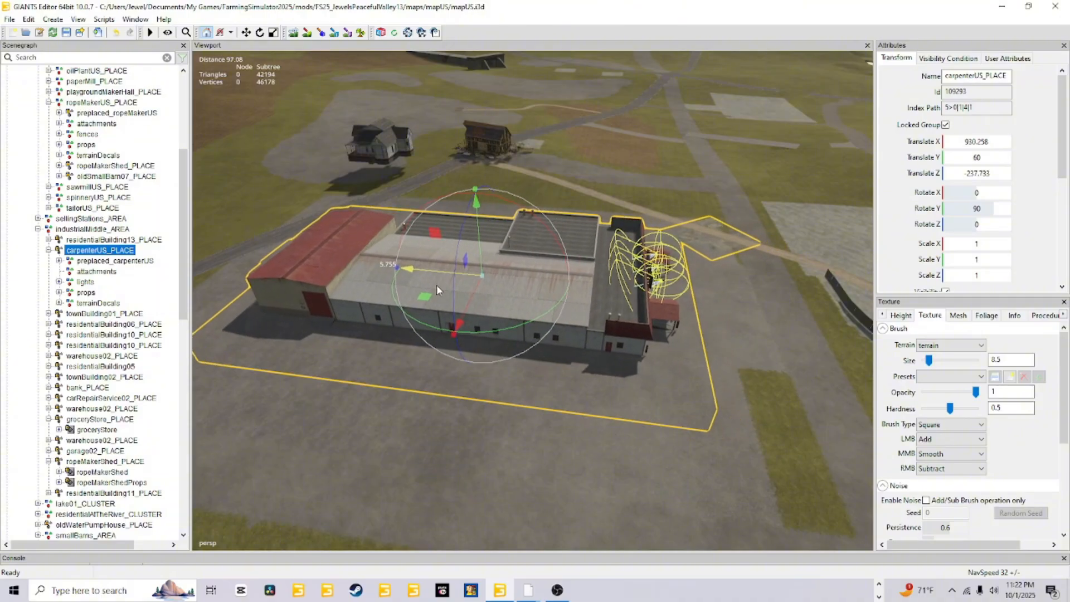
{"action": "left_click_drag", "start_coordinate": [456, 328], "coordinate": [446, 353]}
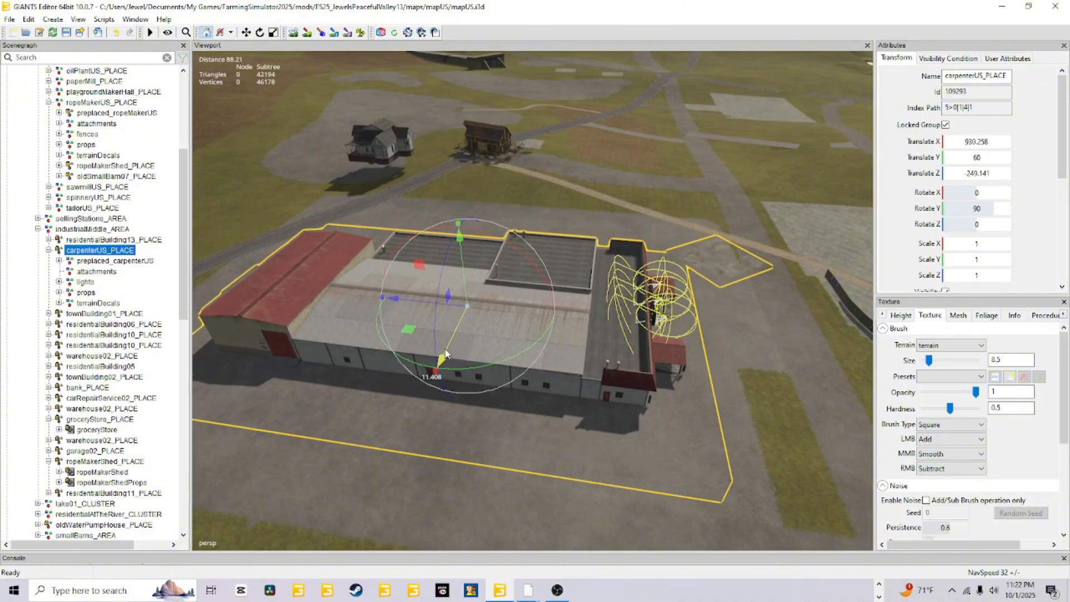
Examine the dirt decal patch beside the carpenter building from several sides
{"action": "left_click_drag", "start_coordinate": [587, 319], "coordinate": [560, 339], "text": "alt"}
{"action": "left_click_drag", "start_coordinate": [596, 293], "coordinate": [643, 323], "text": "alt"}
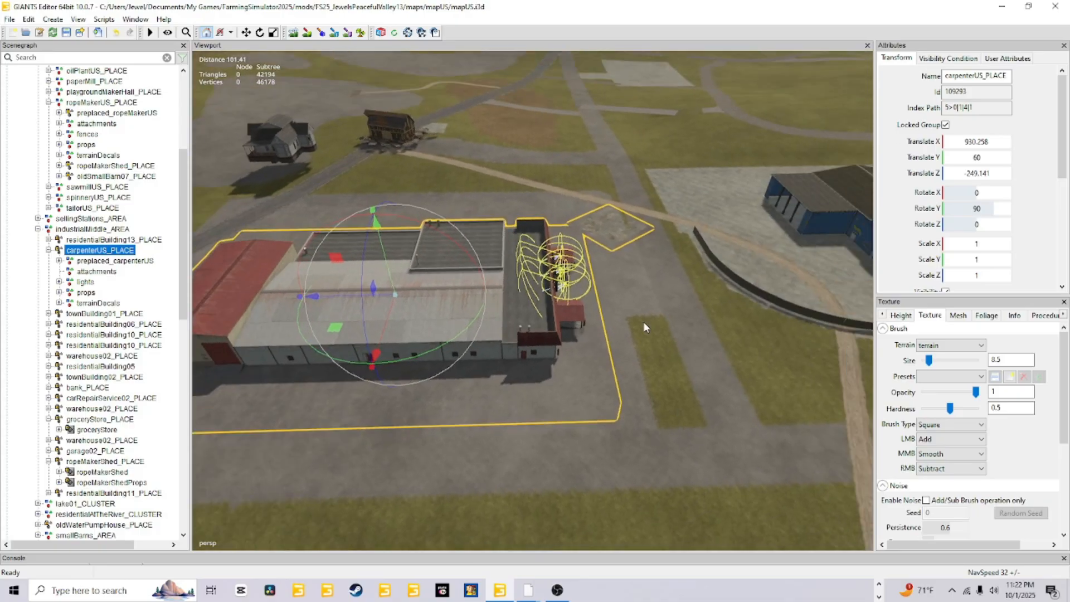
{"action": "middle_click_drag", "start_coordinate": [643, 323], "coordinate": [575, 355], "text": "alt"}
{"action": "right_click_drag", "start_coordinate": [575, 355], "coordinate": [600, 334], "text": "alt"}
{"action": "left_click_drag", "start_coordinate": [599, 334], "coordinate": [543, 370], "text": "alt"}
{"action": "right_click_drag", "start_coordinate": [542, 370], "coordinate": [614, 265], "text": "alt"}
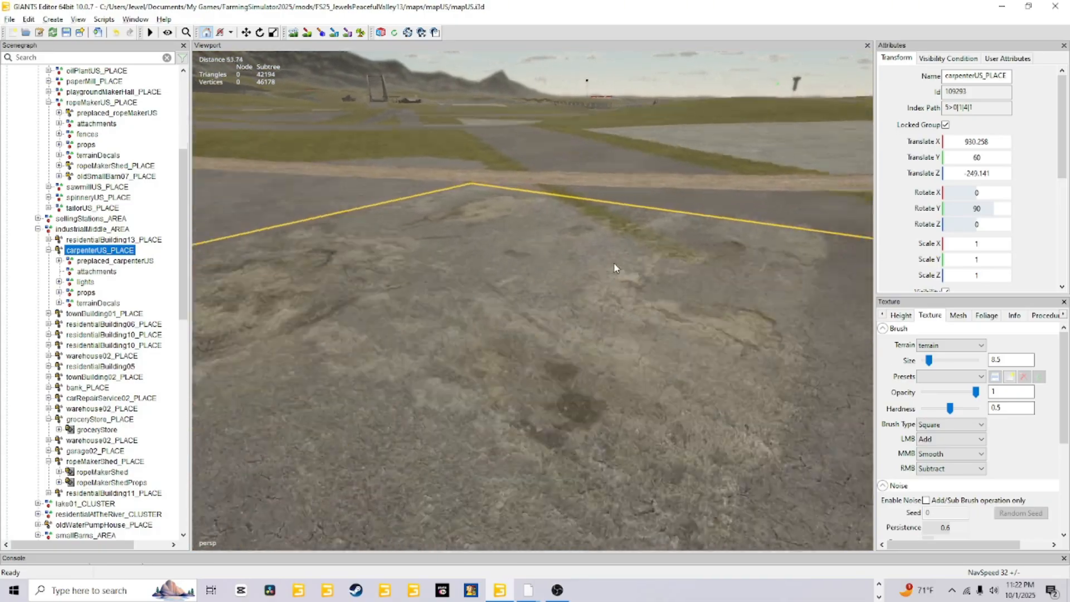
{"action": "left_click_drag", "start_coordinate": [613, 264], "coordinate": [566, 392], "text": "alt"}
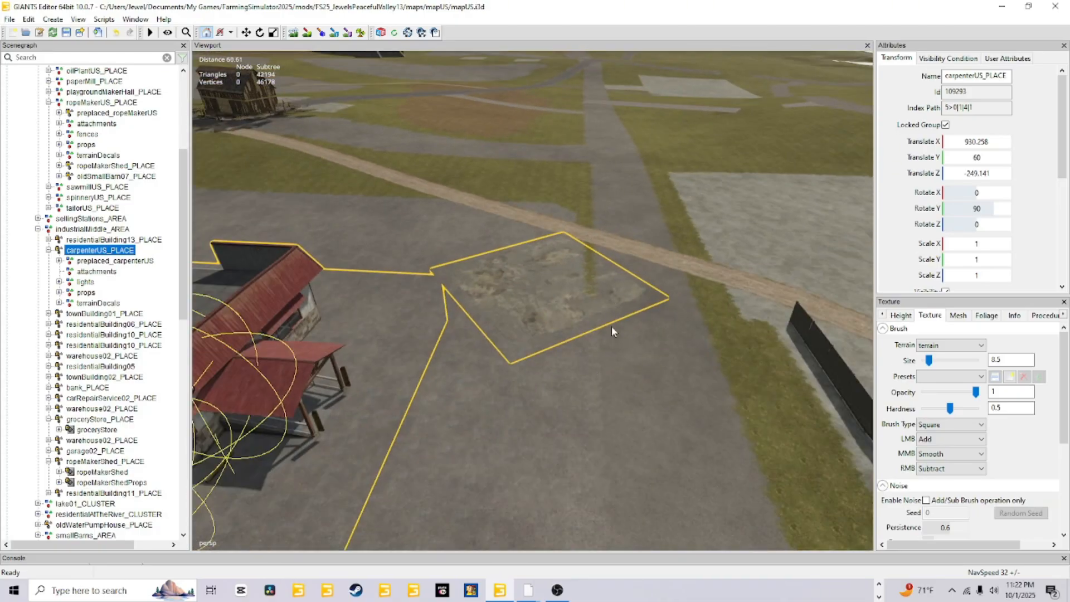
{"action": "left_click_drag", "start_coordinate": [639, 378], "coordinate": [552, 411], "text": "alt"}
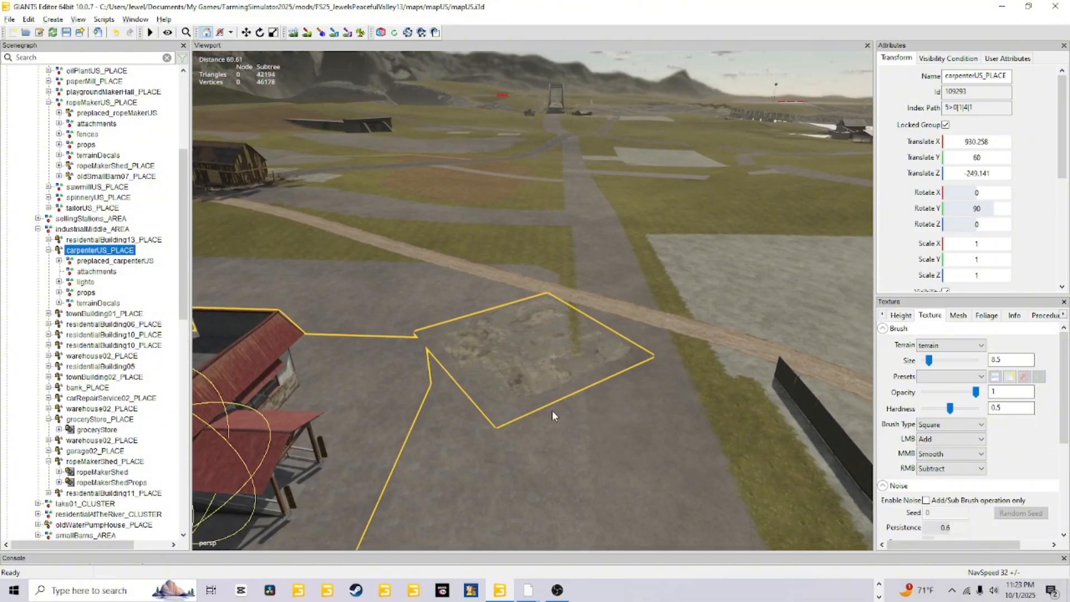
{"action": "right_click_drag", "start_coordinate": [552, 411], "coordinate": [613, 306], "text": "alt"}
{"action": "left_click_drag", "start_coordinate": [612, 306], "coordinate": [476, 336], "text": "alt"}
{"action": "right_click_drag", "start_coordinate": [476, 336], "coordinate": [347, 305], "text": "alt"}
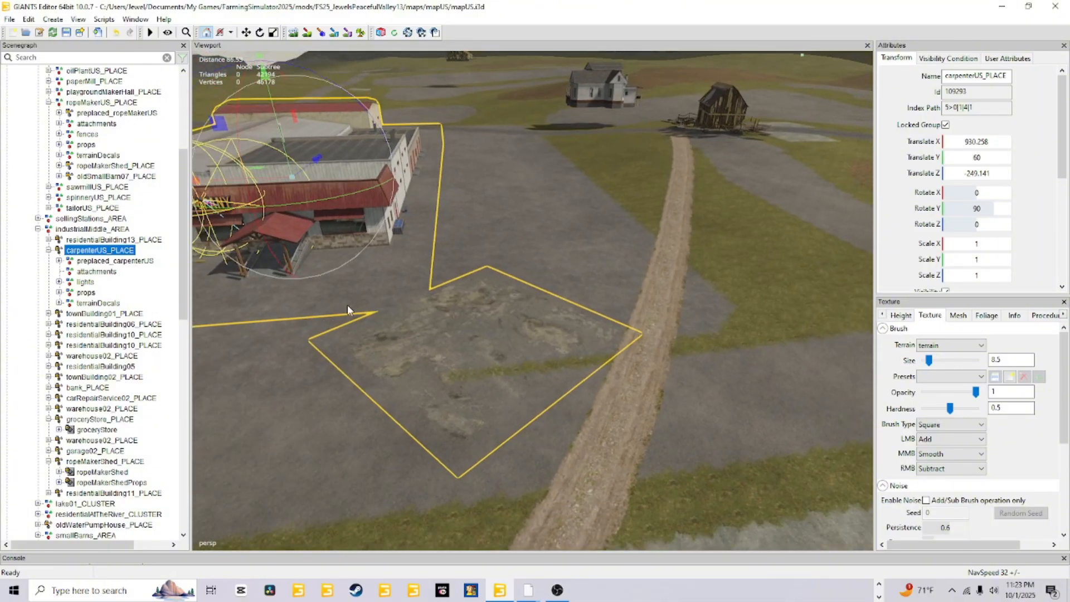
{"action": "left_click_drag", "start_coordinate": [612, 352], "coordinate": [571, 350], "text": "alt"}
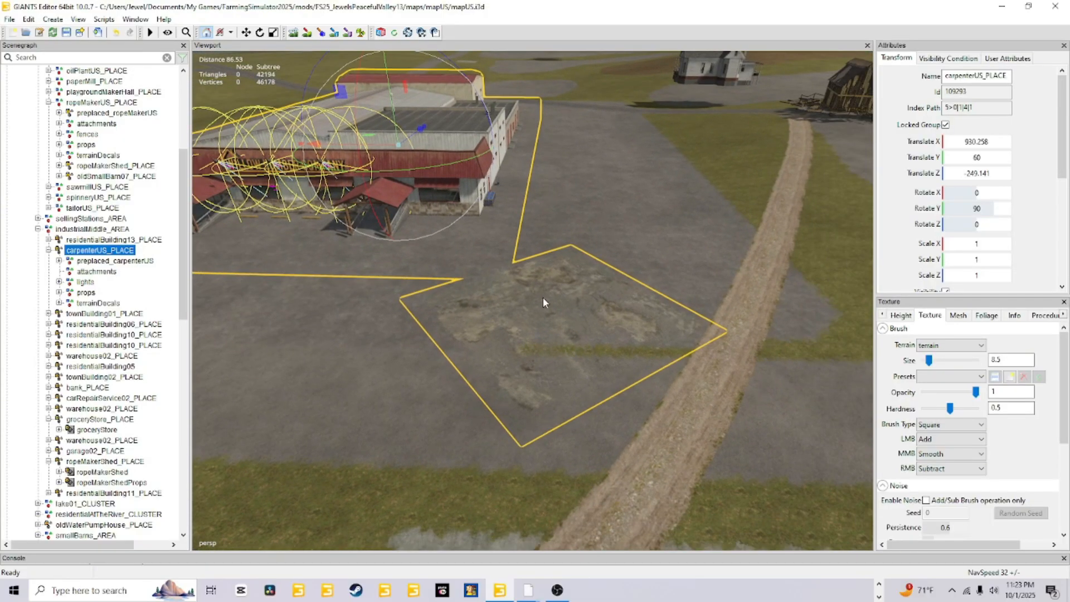
Compare the outline of preplaced_carpenterUS with that of the whole carpenterUS_PLACE group around the dirt patch, and frame the group
{"action": "left_click", "coordinate": [124, 261]}
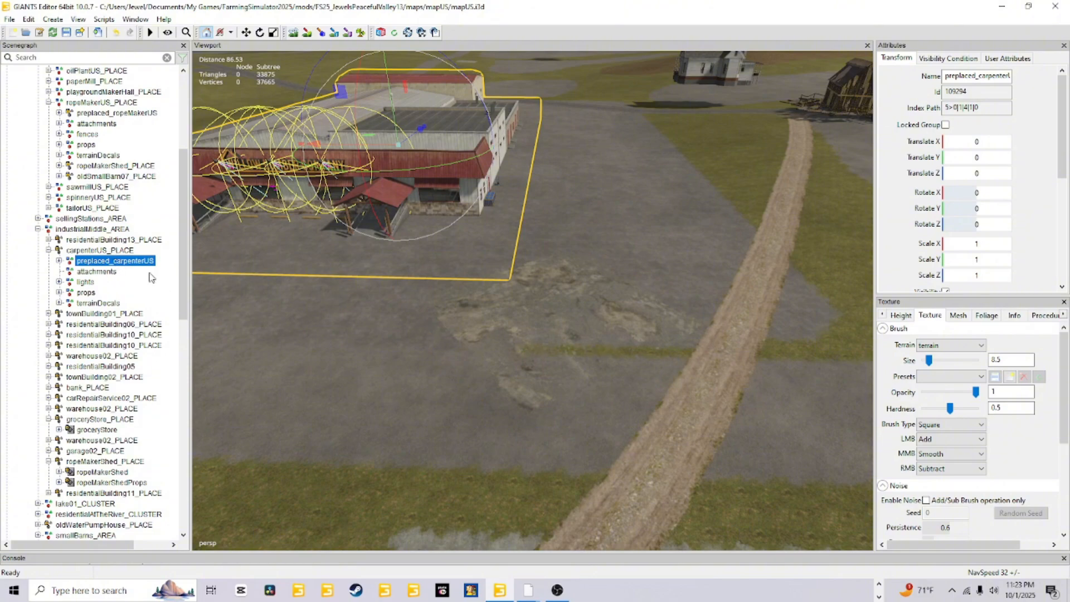
{"action": "left_click", "coordinate": [120, 251]}
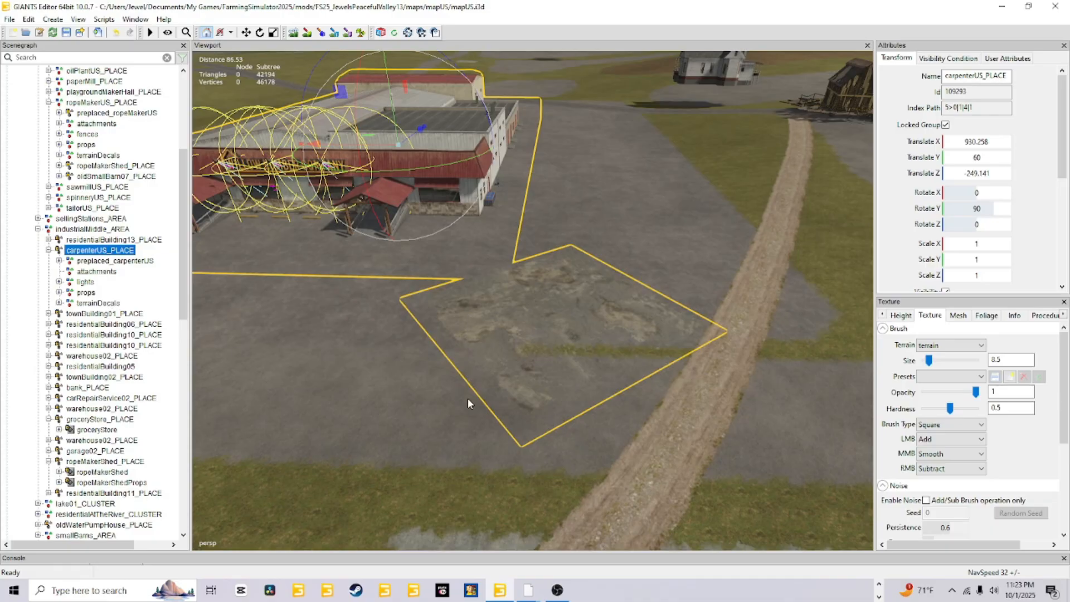
{"action": "left_click_drag", "start_coordinate": [467, 399], "coordinate": [376, 424], "text": "alt"}
{"action": "scroll", "coordinate": [376, 424], "scroll_direction": "up", "scroll_amount": 3}
{"action": "left_click_drag", "start_coordinate": [452, 360], "coordinate": [551, 393], "text": "alt"}
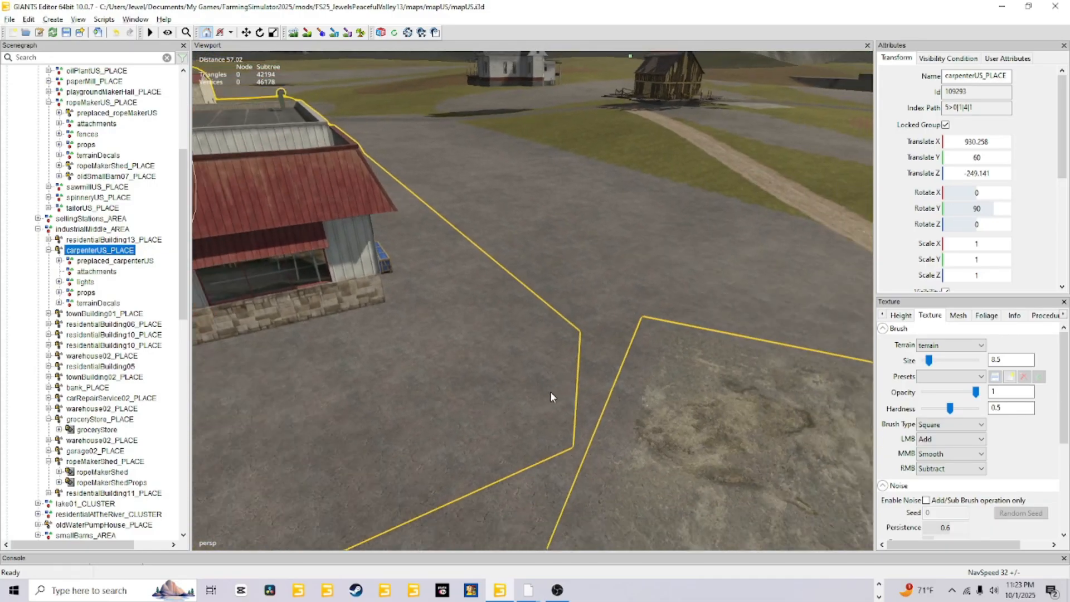
{"action": "key", "text": "f"}
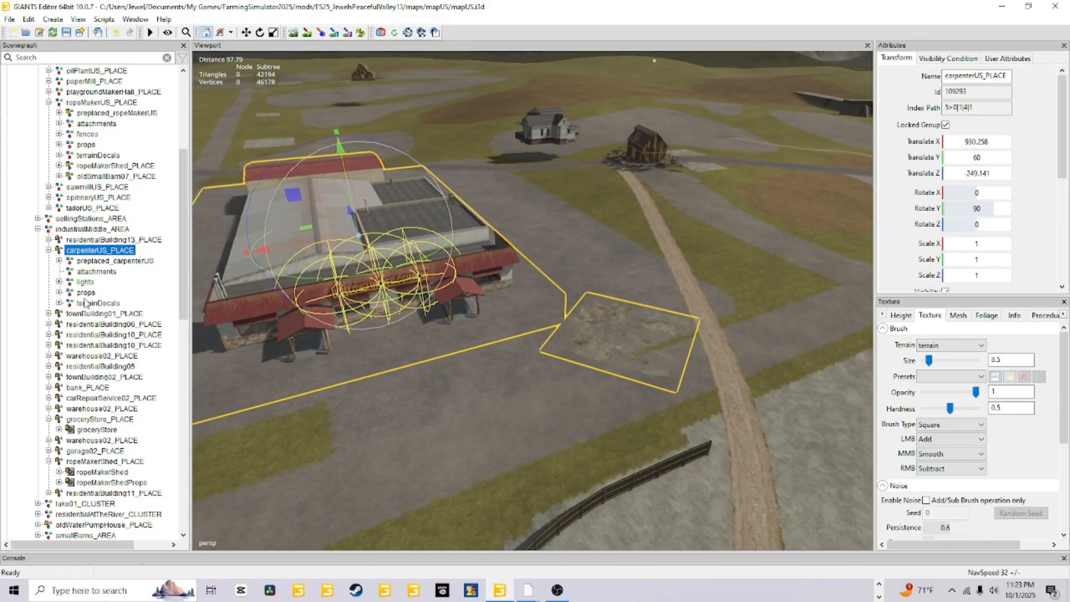
Hide the terrainDecals group of carpenterUS_PLACE, show it again, and reselect carpenterUS_PLACE
{"action": "left_click", "coordinate": [84, 303]}
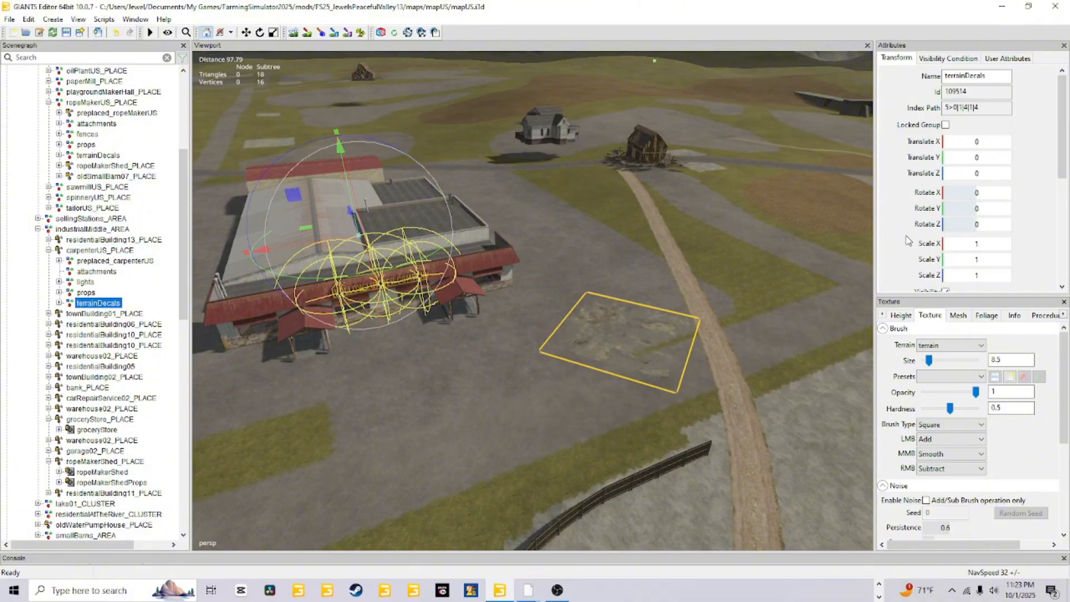
{"action": "scroll", "coordinate": [917, 212], "scroll_direction": "down", "scroll_amount": 1}
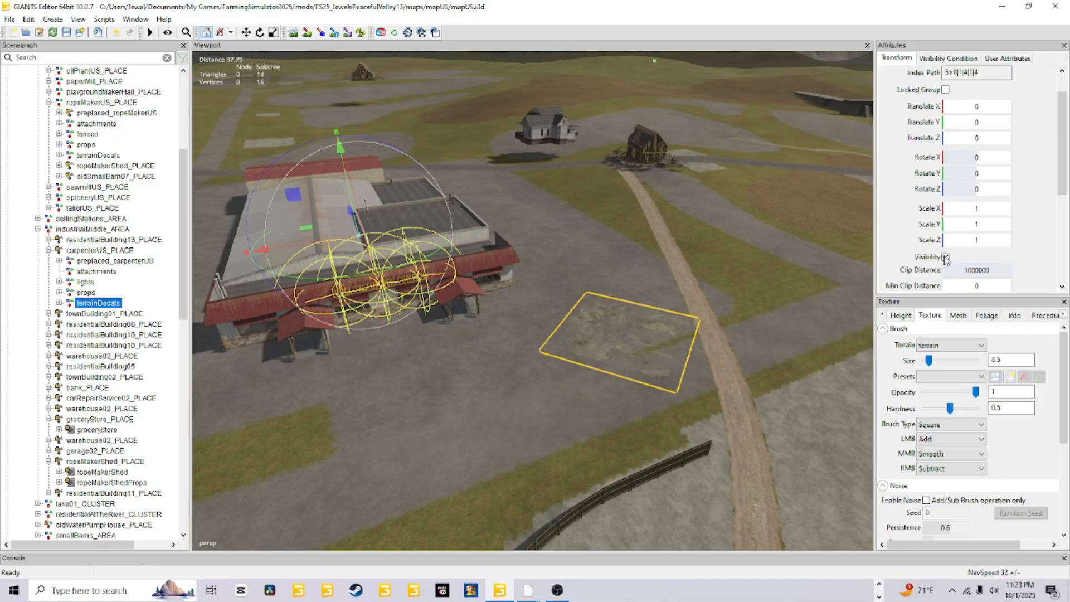
{"action": "left_click", "coordinate": [946, 257]}
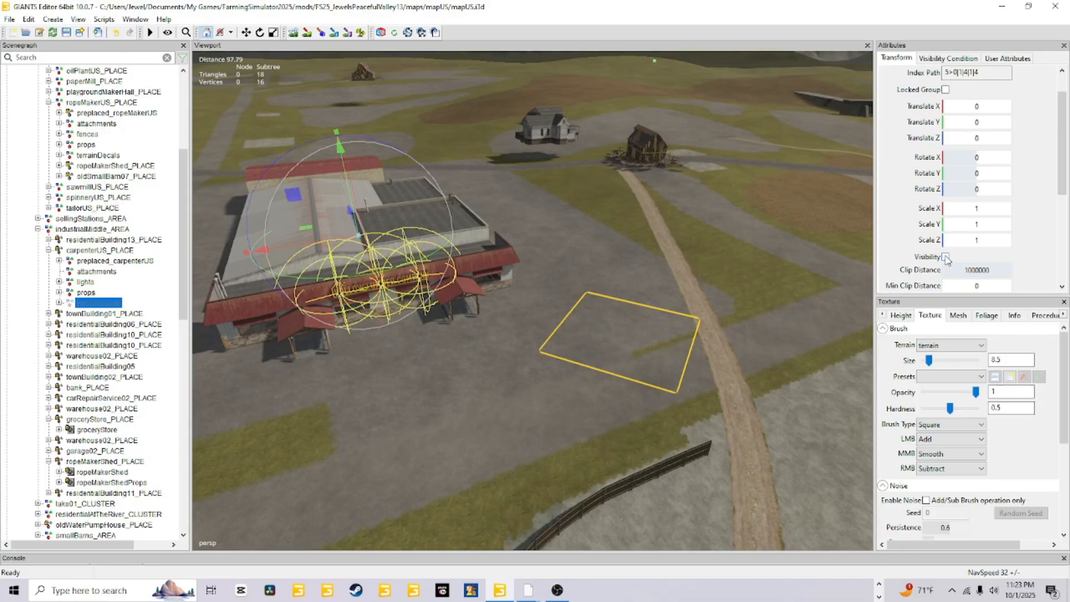
{"action": "left_click", "coordinate": [946, 257]}
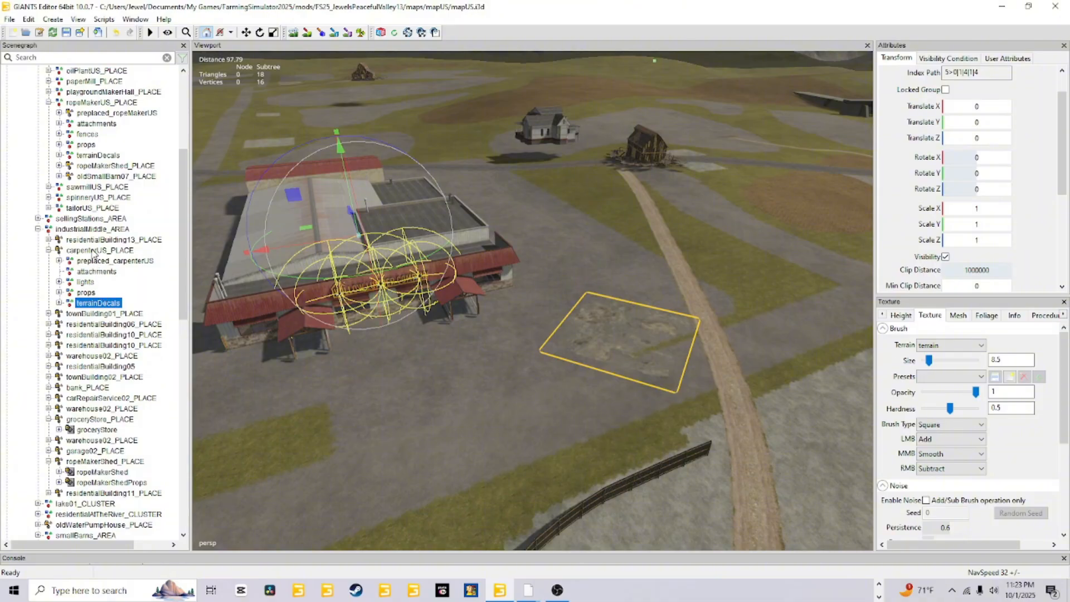
{"action": "left_click", "coordinate": [95, 250]}
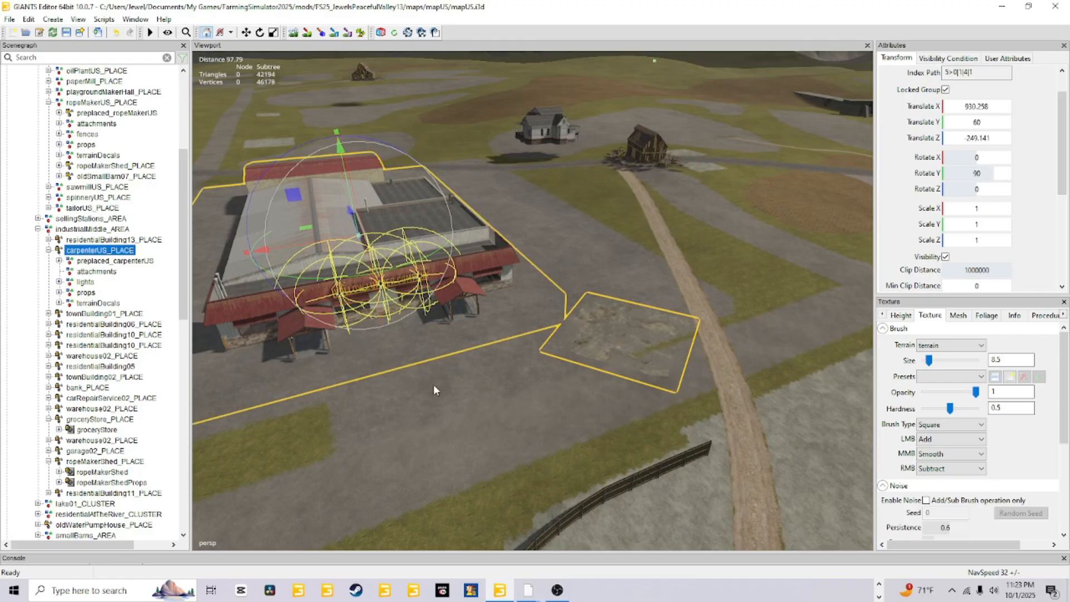
Move carpenterUS_PLACE about 1.5 along positive Z on its paved lot
{"action": "left_click_drag", "start_coordinate": [394, 396], "coordinate": [334, 398], "text": "alt"}
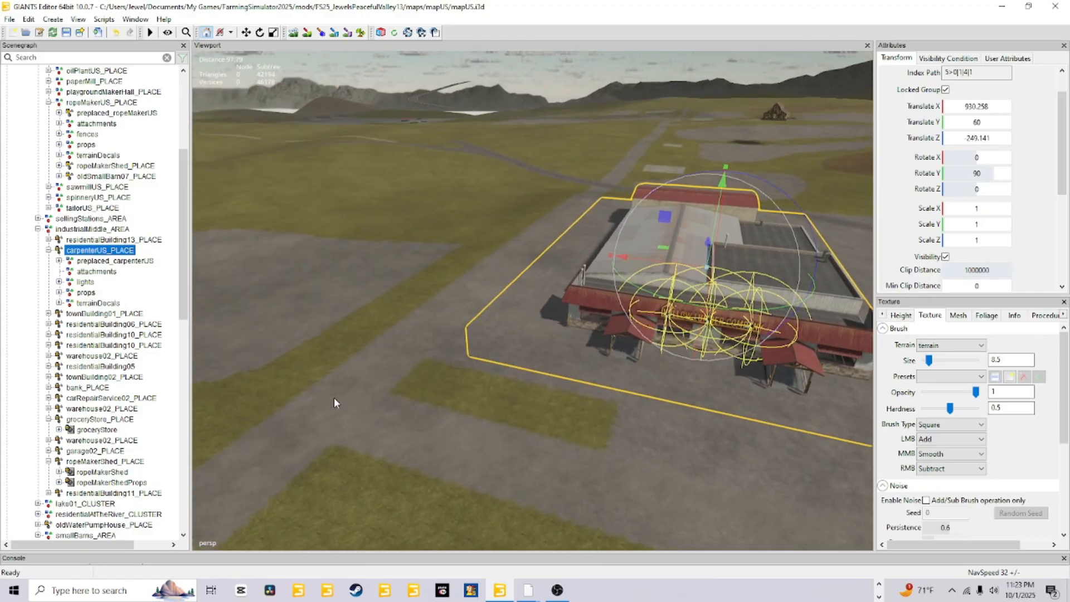
{"action": "scroll", "coordinate": [450, 329], "scroll_direction": "up", "scroll_amount": 3}
{"action": "scroll", "coordinate": [443, 336], "scroll_direction": "up", "scroll_amount": 2}
{"action": "left_click_drag", "start_coordinate": [433, 343], "coordinate": [580, 182], "text": "alt"}
{"action": "scroll", "coordinate": [538, 376], "scroll_direction": "down", "scroll_amount": 4}
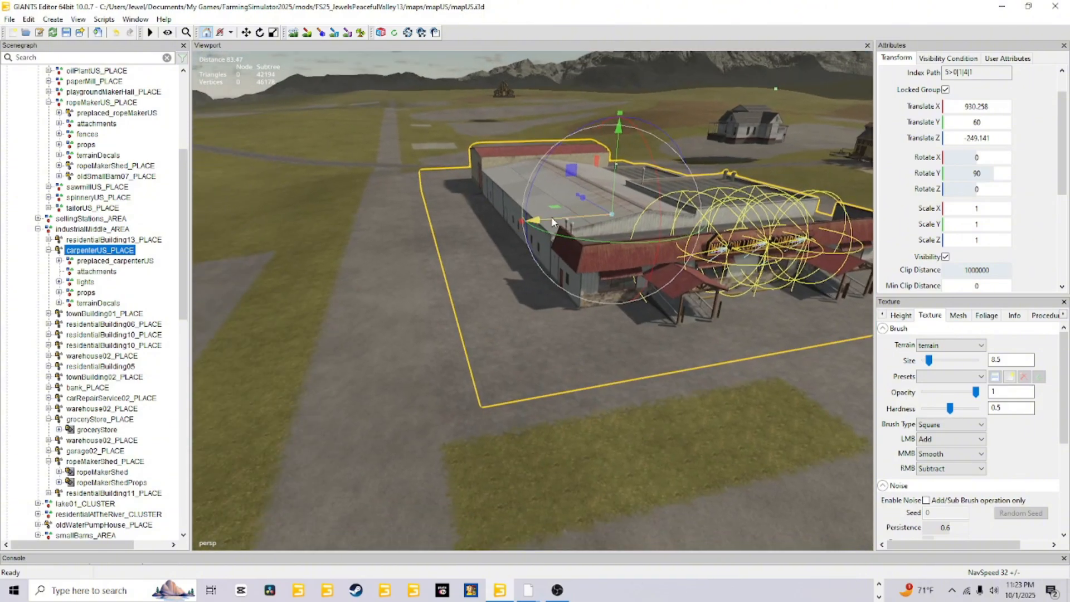
{"action": "left_click_drag", "start_coordinate": [552, 221], "coordinate": [575, 370]}
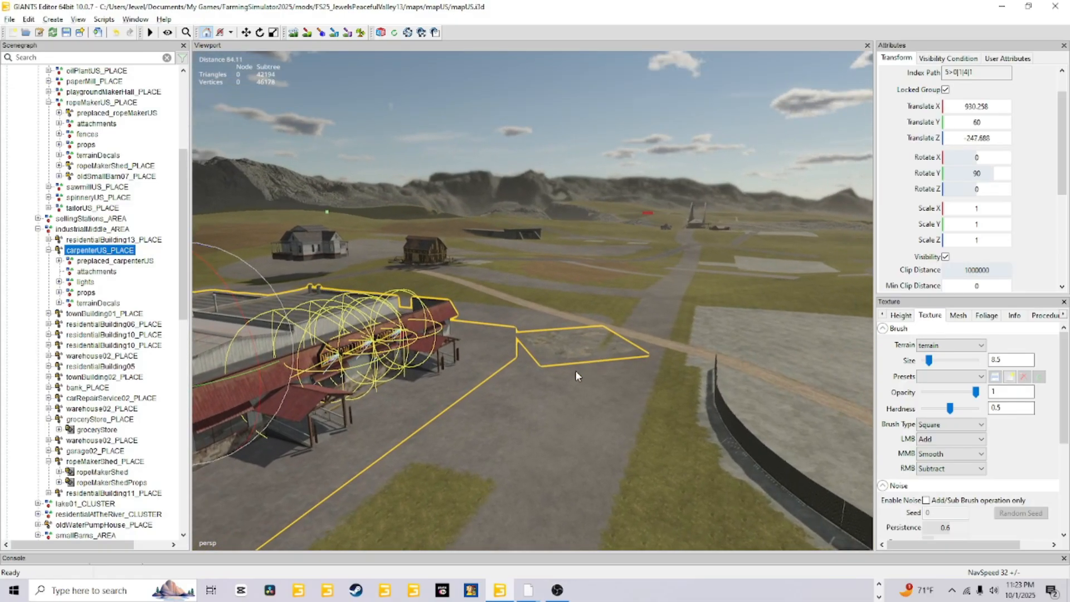
Examine the placement of the carpenter building on its lot from the storefront, above the roof and the rear
{"action": "scroll", "coordinate": [590, 323], "scroll_direction": "up", "scroll_amount": 3}
{"action": "left_click_drag", "start_coordinate": [590, 324], "coordinate": [594, 355], "text": "alt"}
{"action": "scroll", "coordinate": [616, 263], "scroll_direction": "up", "scroll_amount": 5}
{"action": "left_click_drag", "start_coordinate": [616, 263], "coordinate": [433, 301], "text": "alt"}
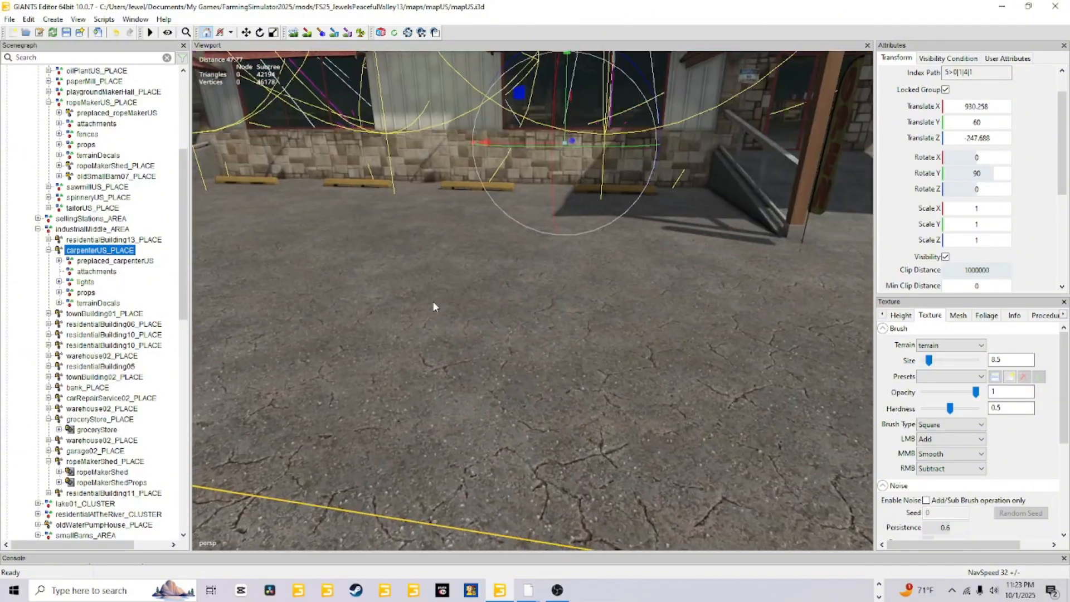
{"action": "scroll", "coordinate": [452, 306], "scroll_direction": "down", "scroll_amount": 3}
{"action": "scroll", "coordinate": [532, 293], "scroll_direction": "up", "scroll_amount": 5}
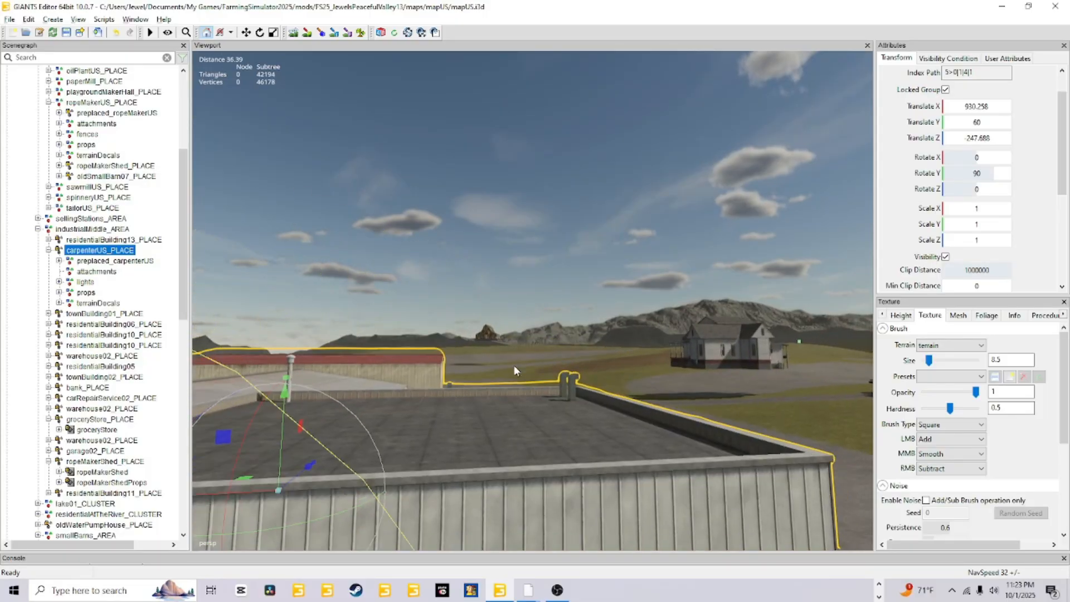
{"action": "left_click_drag", "start_coordinate": [455, 398], "coordinate": [767, 373], "text": "alt"}
{"action": "scroll", "coordinate": [694, 411], "scroll_direction": "down", "scroll_amount": 5}
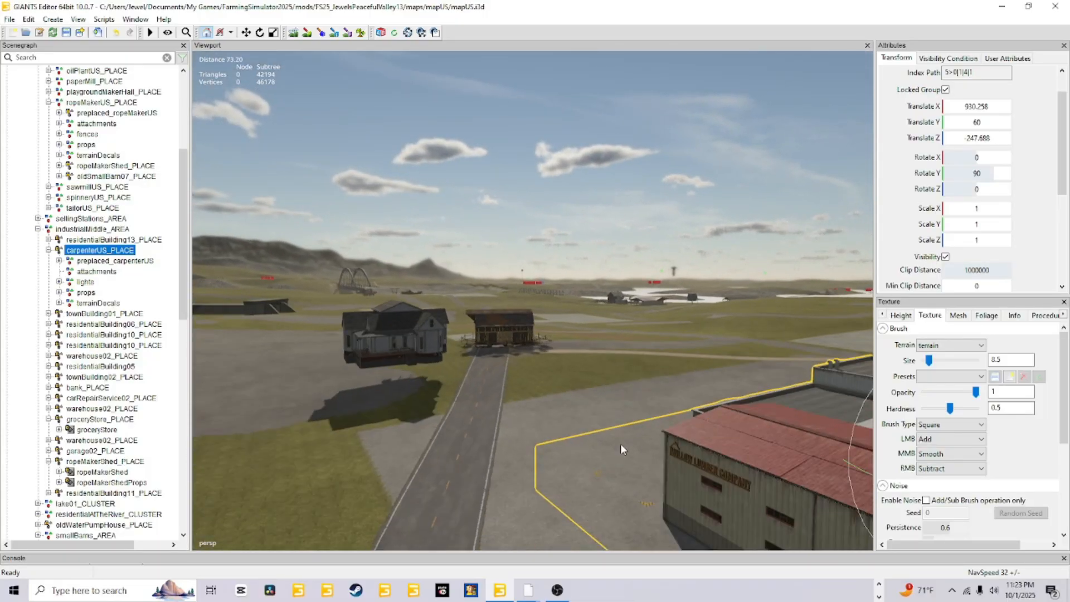
{"action": "left_click_drag", "start_coordinate": [621, 446], "coordinate": [738, 379], "text": "alt"}
{"action": "scroll", "coordinate": [718, 480], "scroll_direction": "down", "scroll_amount": 3}
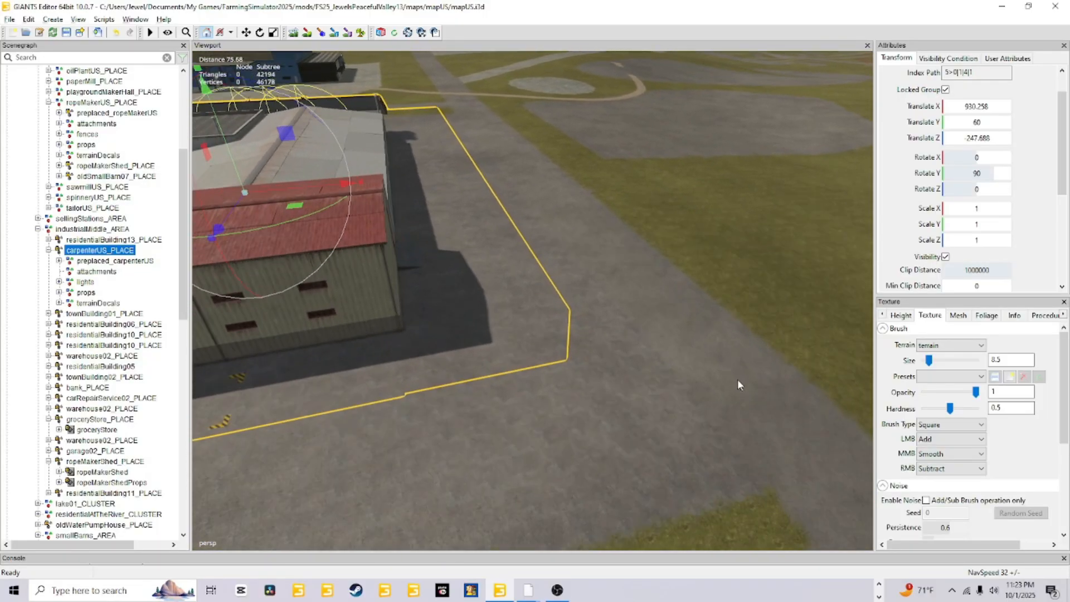
Move carpenterUS_PLACE about 4.7 along positive X, away from the road behind the building
{"action": "scroll", "coordinate": [719, 279], "scroll_direction": "up", "scroll_amount": 5}
{"action": "left_click_drag", "start_coordinate": [717, 265], "coordinate": [459, 255], "text": "alt"}
{"action": "scroll", "coordinate": [460, 335], "scroll_direction": "down", "scroll_amount": 5}
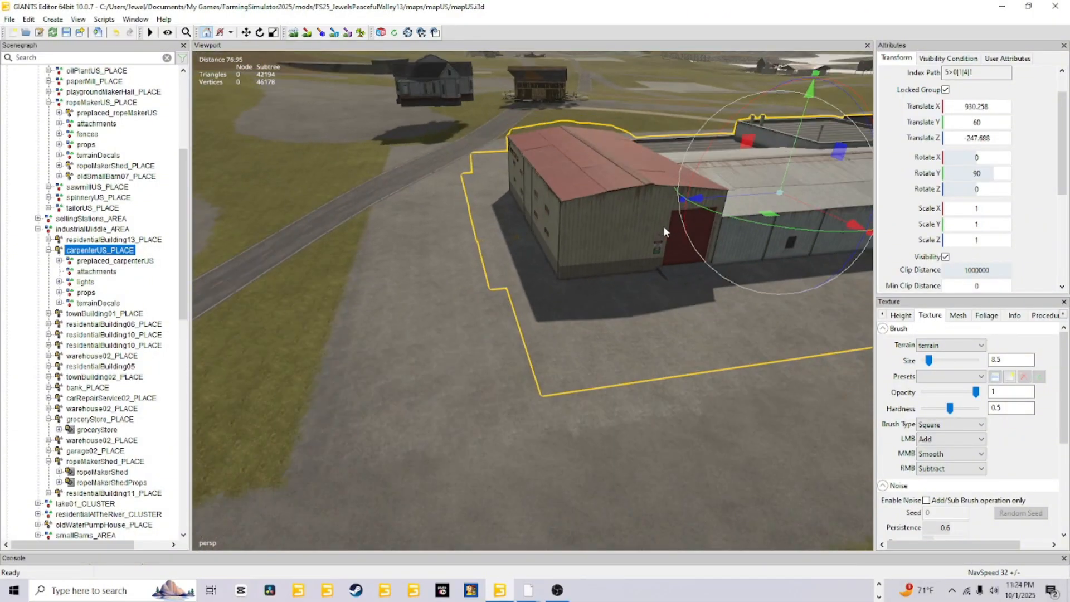
{"action": "left_click_drag", "start_coordinate": [725, 198], "coordinate": [693, 210]}
Inspect the pavement, striped ground markings and outline of carpenterUS_PLACE along the rear wall facing the road
{"action": "scroll", "coordinate": [628, 334], "scroll_direction": "up", "scroll_amount": 5}
{"action": "left_click_drag", "start_coordinate": [632, 343], "coordinate": [586, 296], "text": "alt"}
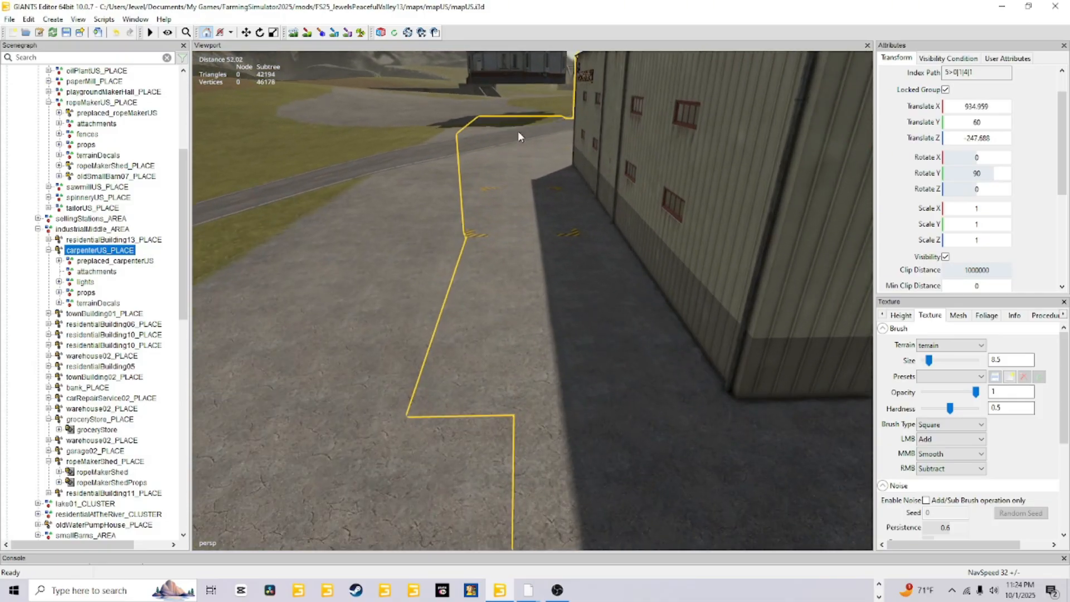
{"action": "left_click_drag", "start_coordinate": [552, 413], "coordinate": [498, 291], "text": "alt"}
{"action": "scroll", "coordinate": [546, 347], "scroll_direction": "up", "scroll_amount": 3}
{"action": "left_click_drag", "start_coordinate": [546, 346], "coordinate": [637, 405], "text": "alt"}
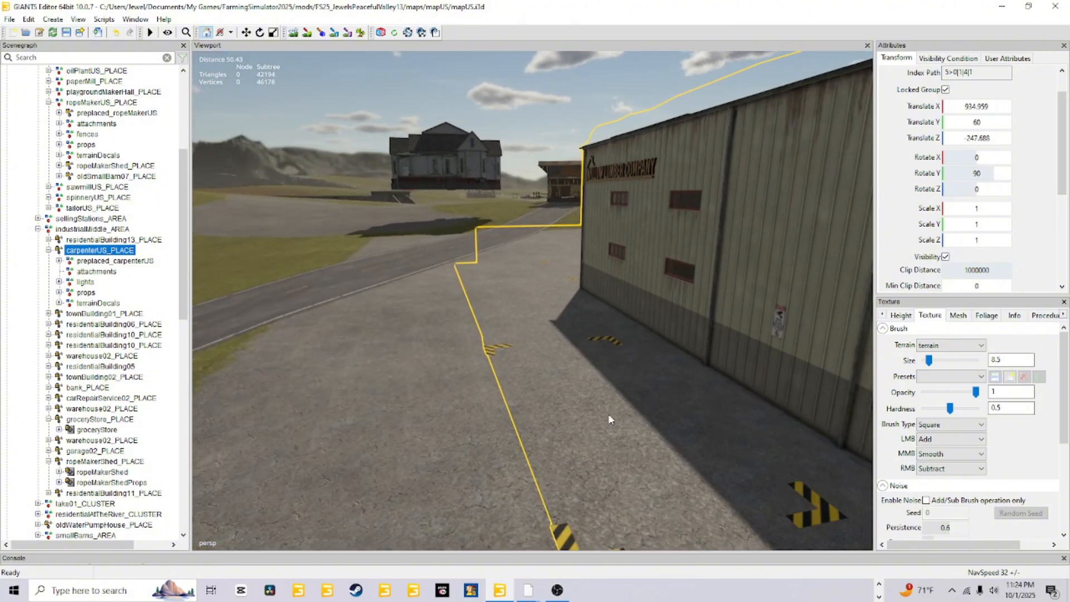
{"action": "scroll", "coordinate": [540, 357], "scroll_direction": "up", "scroll_amount": 3}
{"action": "left_click_drag", "start_coordinate": [503, 388], "coordinate": [512, 418], "text": "alt"}
{"action": "scroll", "coordinate": [791, 372], "scroll_direction": "down", "scroll_amount": 5}
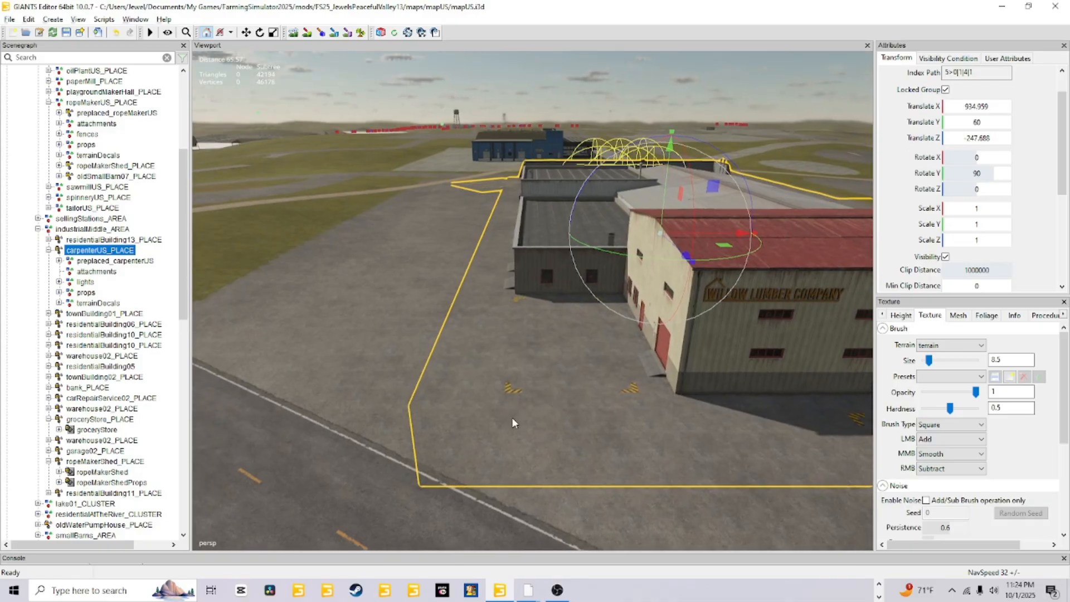
Compare the carpenter storefront with the neighbouring blue building and its paved lot, and frame carpenterUS_PLACE
{"action": "scroll", "coordinate": [537, 380], "scroll_direction": "up", "scroll_amount": 5}
{"action": "left_click_drag", "start_coordinate": [567, 385], "coordinate": [809, 344], "text": "alt"}
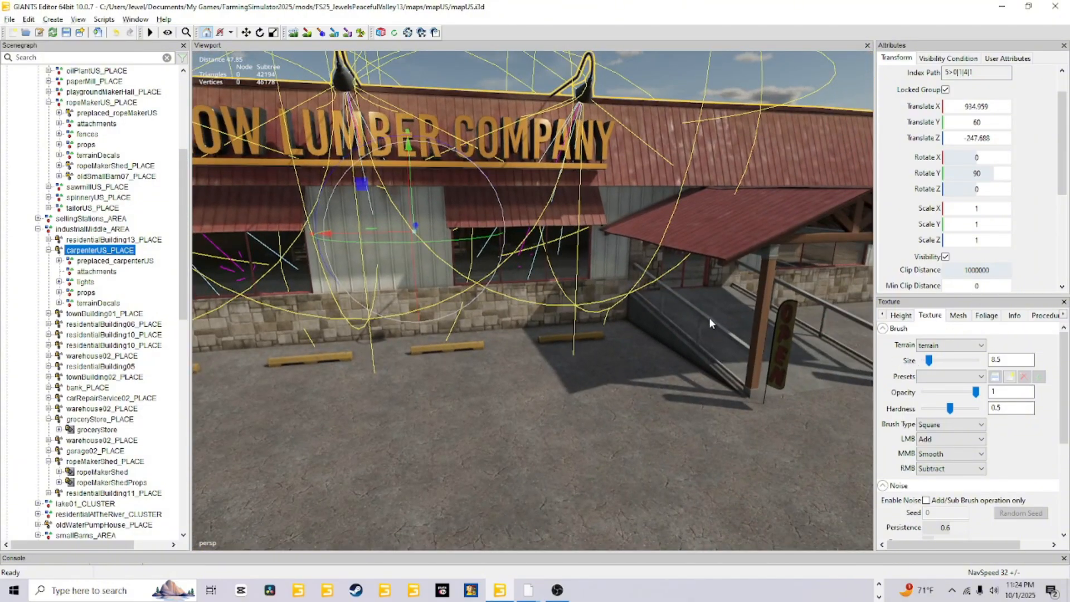
{"action": "left_click_drag", "start_coordinate": [710, 324], "coordinate": [693, 329], "text": "alt"}
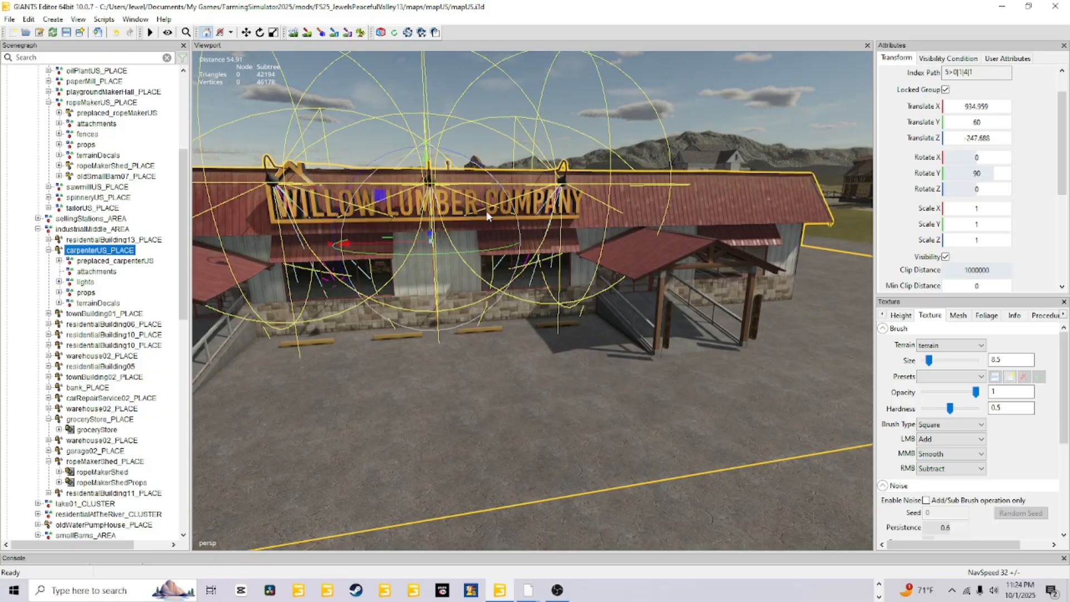
{"action": "left_click_drag", "start_coordinate": [486, 211], "coordinate": [628, 286], "text": "alt"}
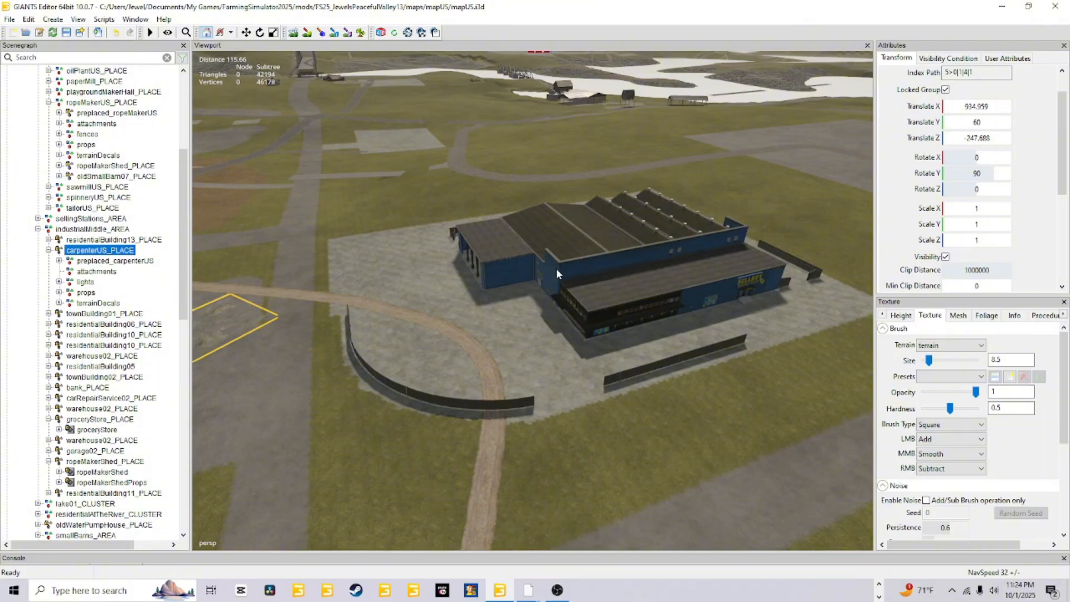
{"action": "left_click_drag", "start_coordinate": [557, 268], "coordinate": [601, 288], "text": "alt"}
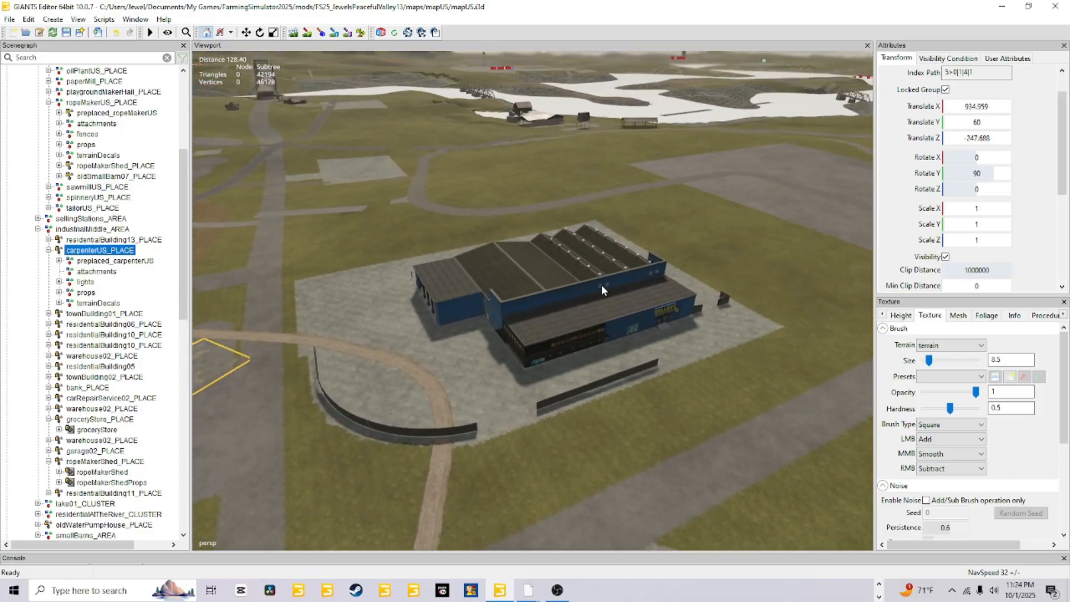
{"action": "left_click_drag", "start_coordinate": [579, 325], "coordinate": [539, 369], "text": "alt"}
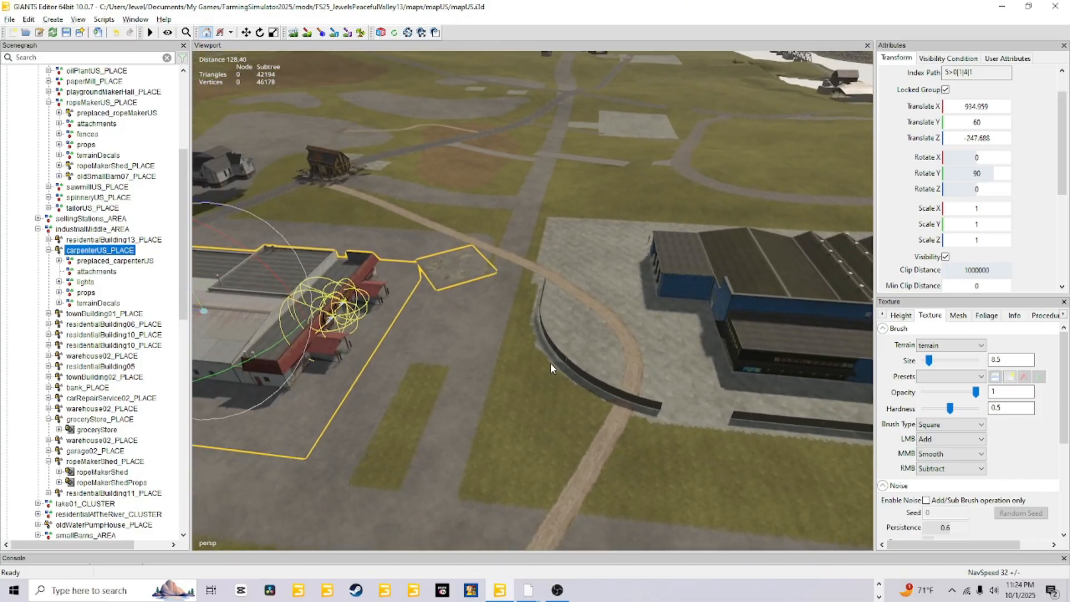
{"action": "key", "text": "alt"}
{"action": "key", "text": "f"}
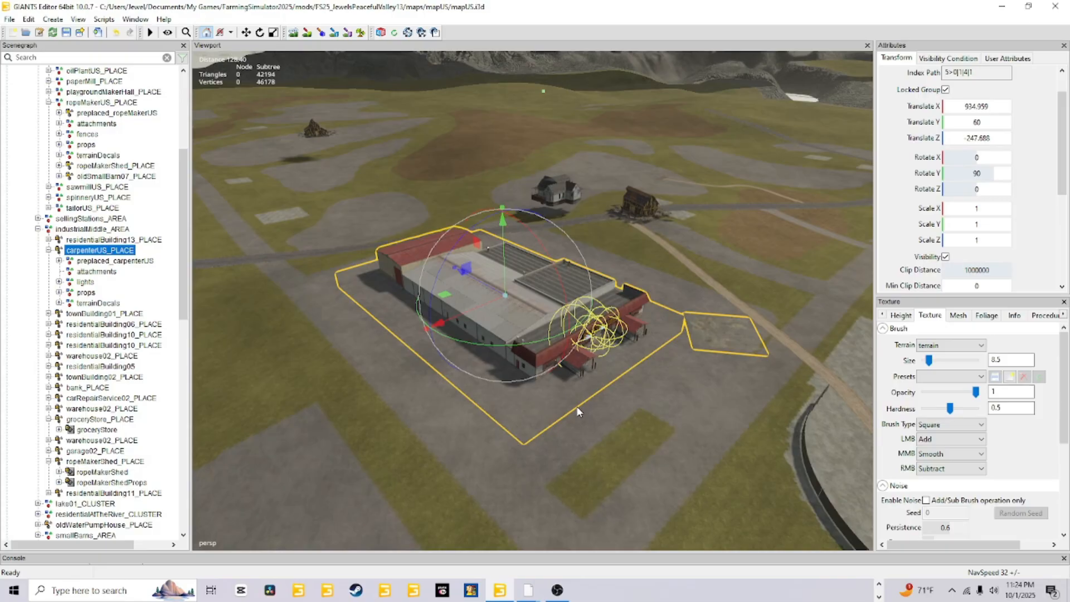
Inspect the ground, parking stops and canopies in front of the Willow Lumber Company storefront up close
{"action": "left_click_drag", "start_coordinate": [507, 282], "coordinate": [703, 239], "text": "alt"}
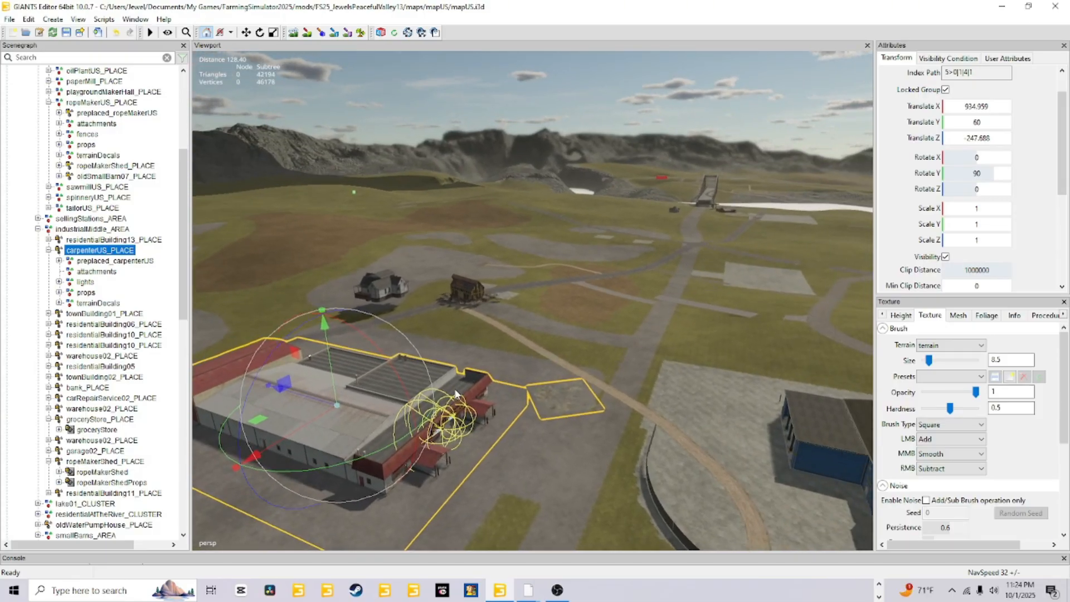
{"action": "left_click_drag", "start_coordinate": [438, 401], "coordinate": [469, 424], "text": "alt"}
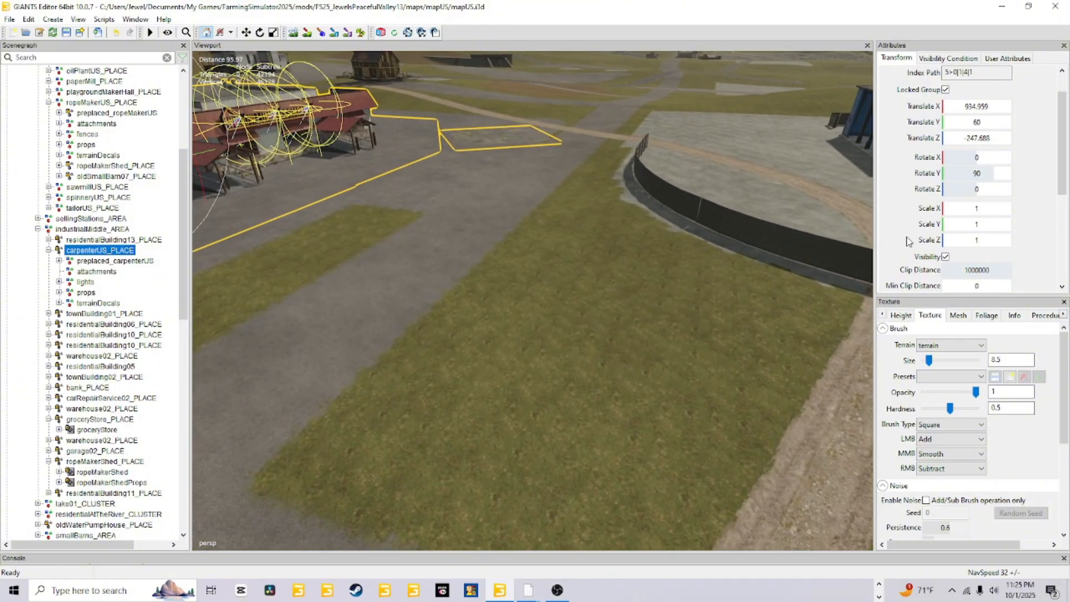
{"action": "left_click_drag", "start_coordinate": [496, 385], "coordinate": [448, 358], "text": "alt"}
{"action": "scroll", "coordinate": [468, 358], "scroll_direction": "up", "scroll_amount": 4}
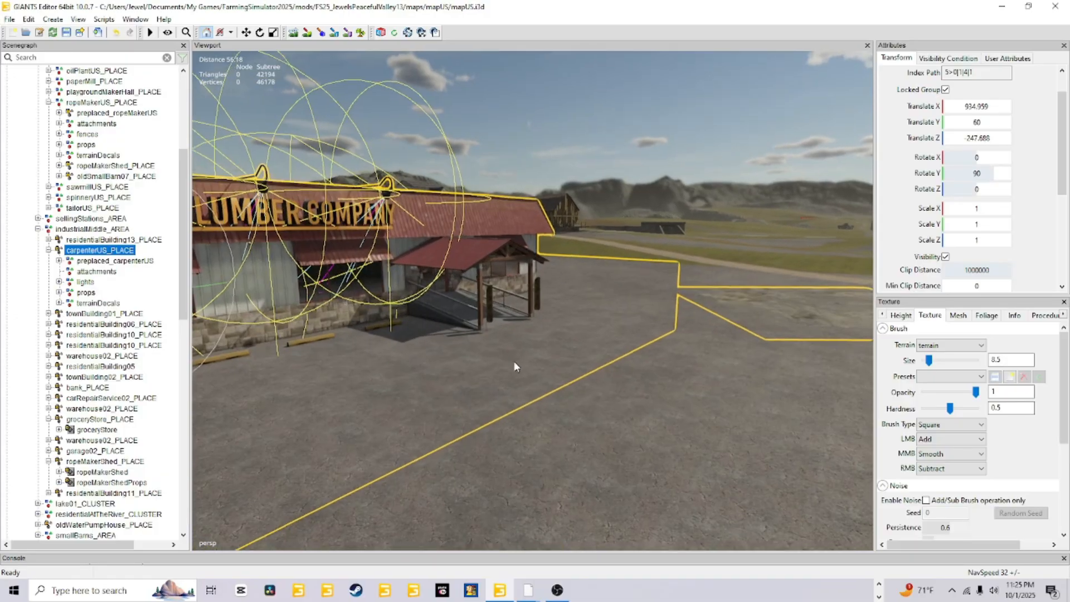
{"action": "left_click_drag", "start_coordinate": [512, 365], "coordinate": [597, 357], "text": "alt"}
{"action": "scroll", "coordinate": [418, 362], "scroll_direction": "up", "scroll_amount": 3}
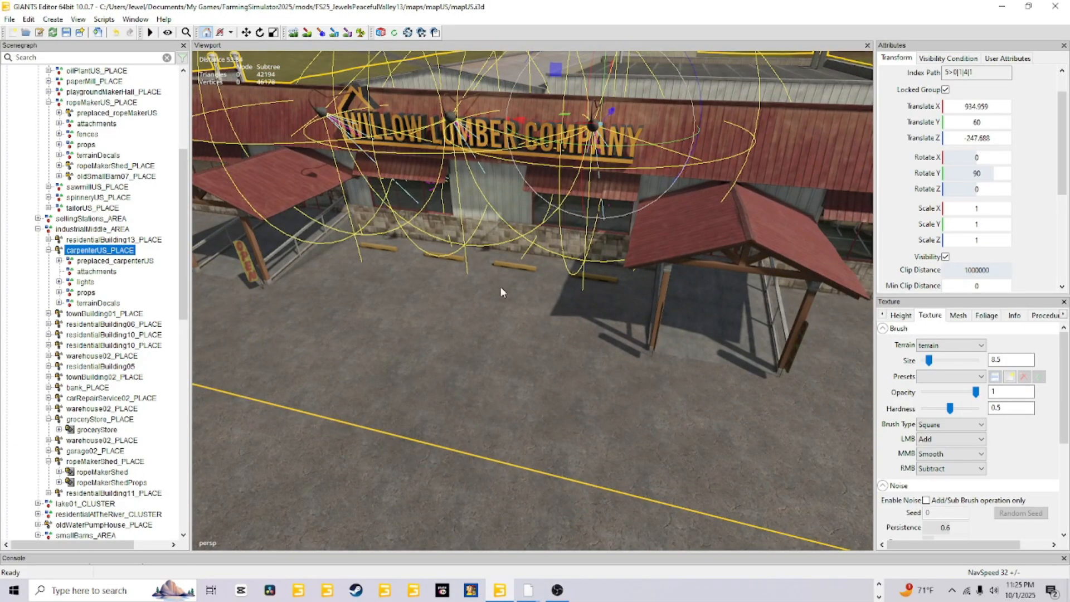
{"action": "scroll", "coordinate": [518, 301], "scroll_direction": "up", "scroll_amount": 3}
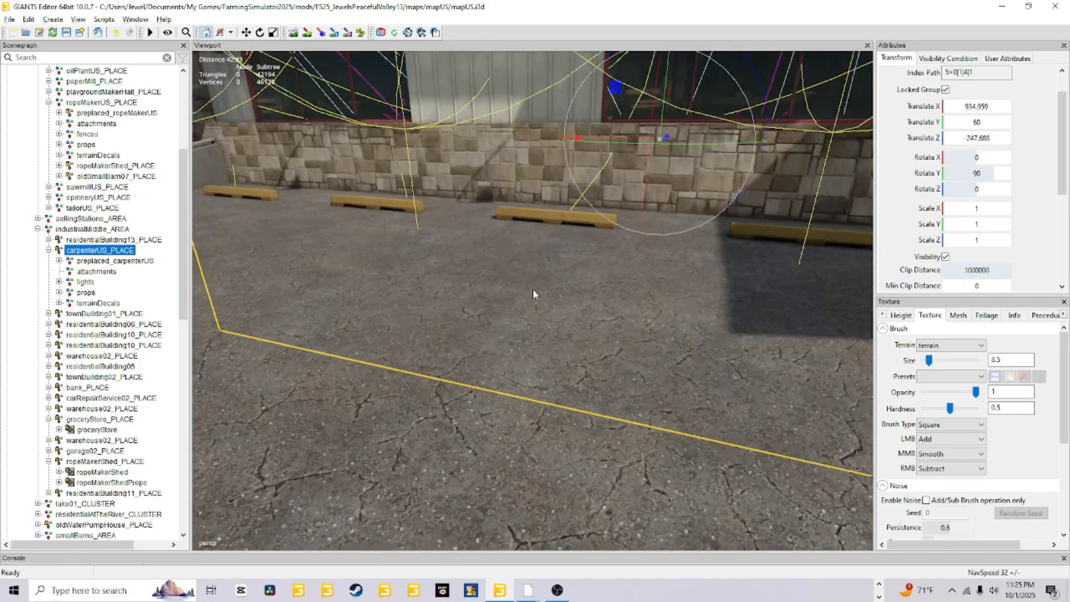
{"action": "left_click_drag", "start_coordinate": [533, 288], "coordinate": [606, 179], "text": "alt"}
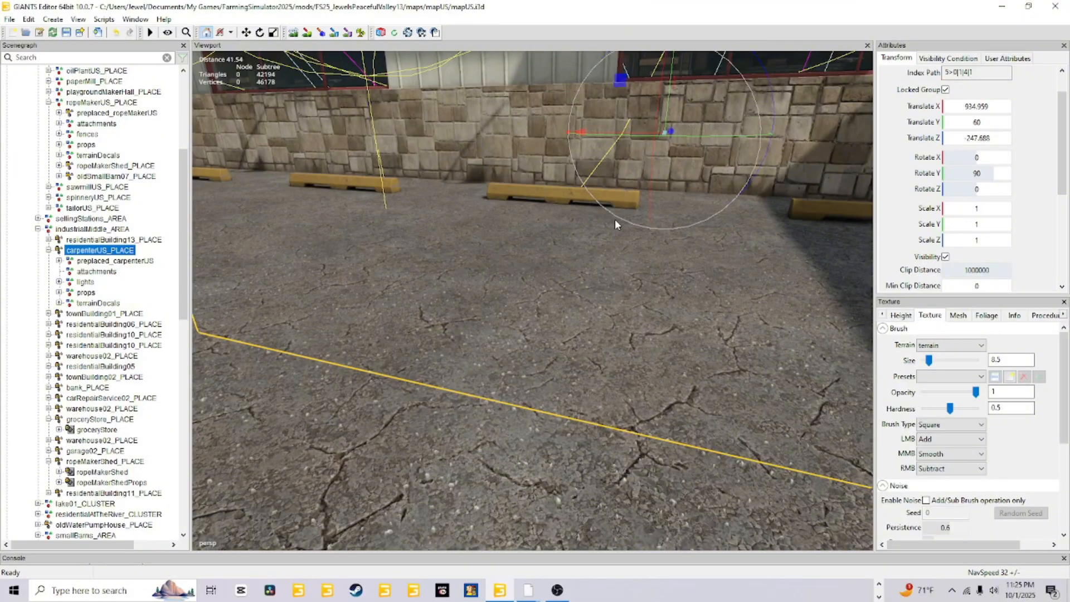
{"action": "left_click_drag", "start_coordinate": [624, 214], "coordinate": [619, 252], "text": "alt"}
{"action": "key", "text": "f"}
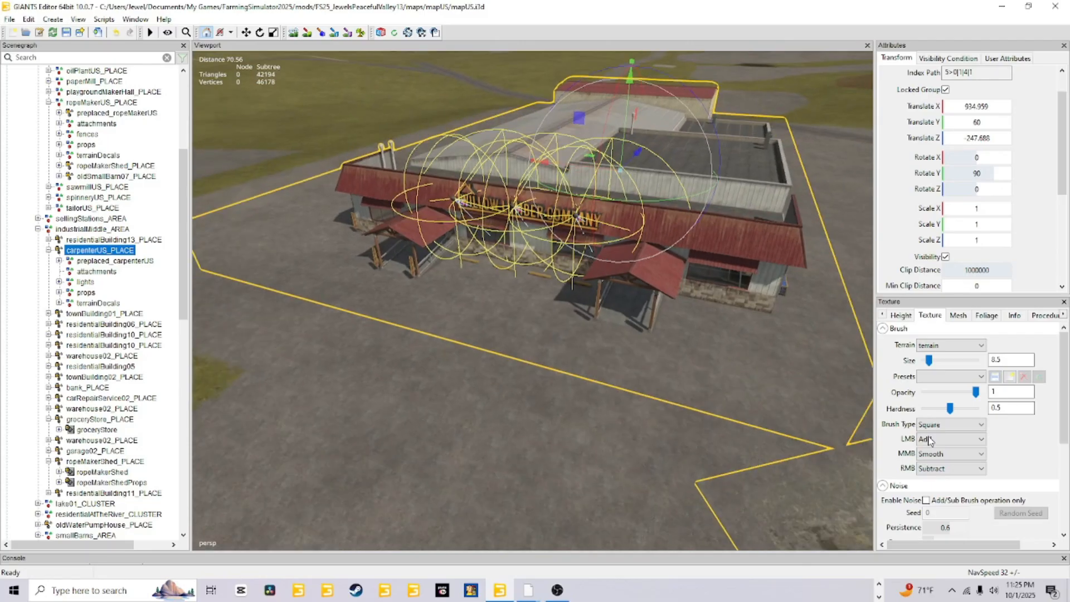
Show the terrain height brush settings and view the whole carpenter lot from above
{"action": "left_click", "coordinate": [909, 317]}
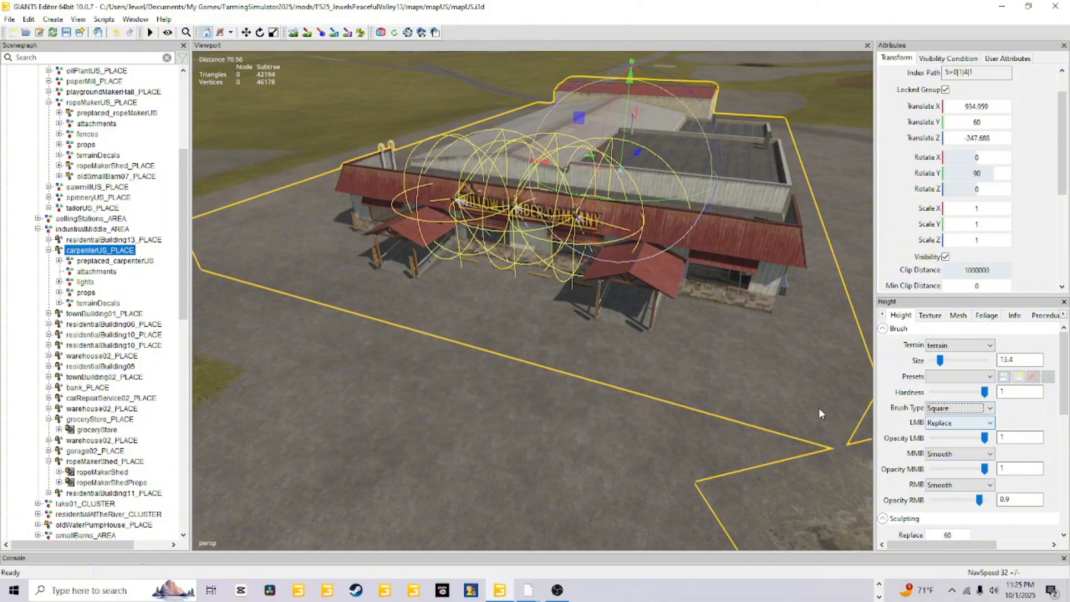
{"action": "left_click_drag", "start_coordinate": [677, 390], "coordinate": [652, 213], "text": "alt"}
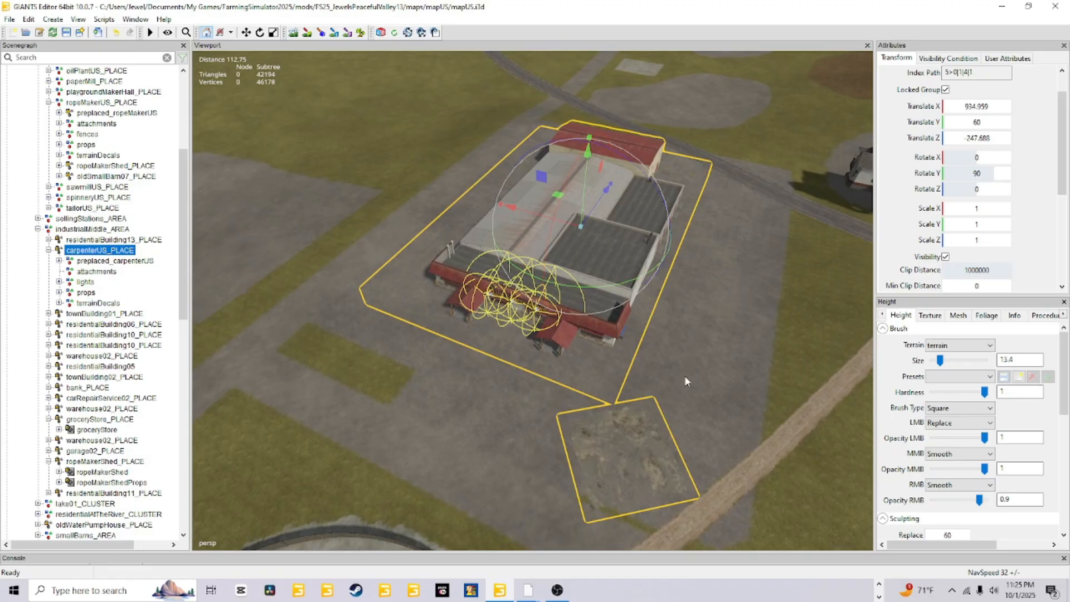
{"action": "mouse_move", "coordinate": [684, 376]}
{"action": "left_mouse_down", "text": "alt"}
{"action": "mouse_move", "coordinate": [678, 399]}
{"action": "mouse_move", "coordinate": [683, 376]}
{"action": "mouse_move", "coordinate": [673, 387]}
{"action": "left_mouse_up", "text": "alt"}
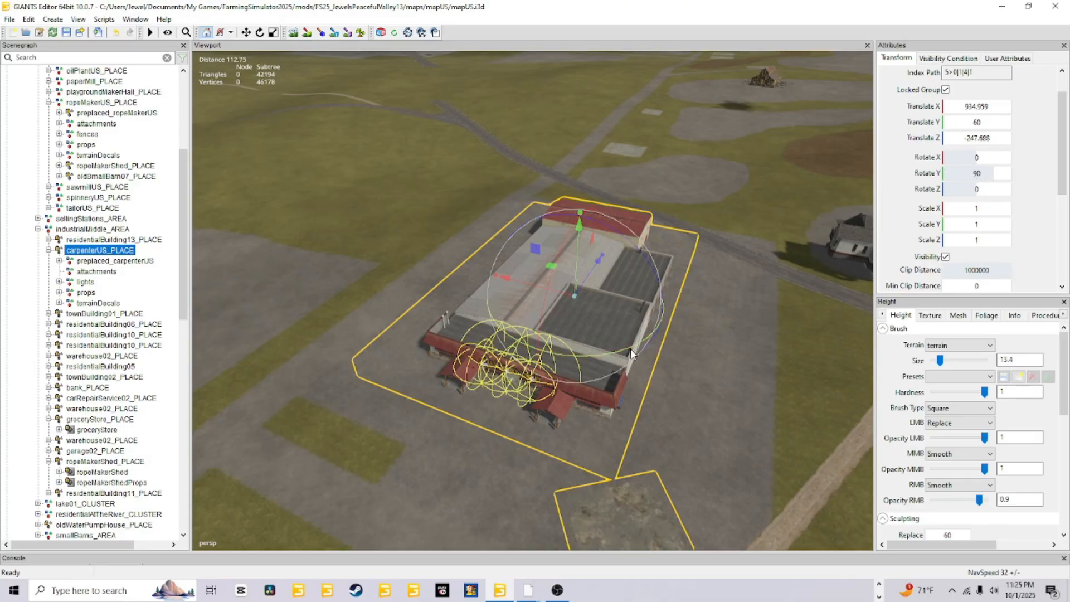
Rotate carpenterUS_PLACE slightly about its vertical axis, and set its Y rotation to 90
{"action": "left_click_drag", "start_coordinate": [630, 349], "coordinate": [590, 348]}
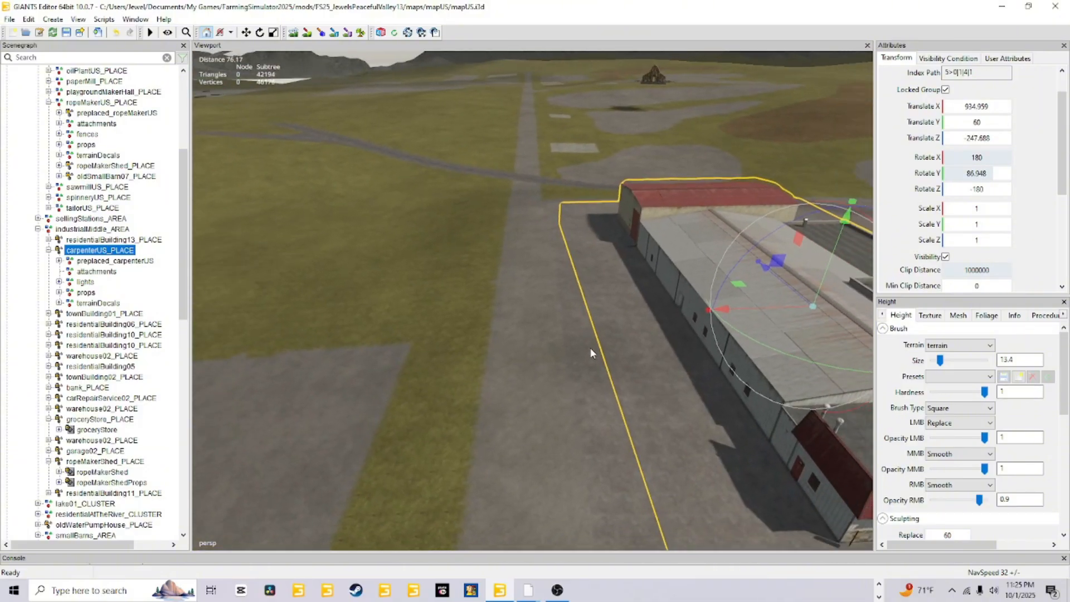
{"action": "double_click", "coordinate": [976, 173]}
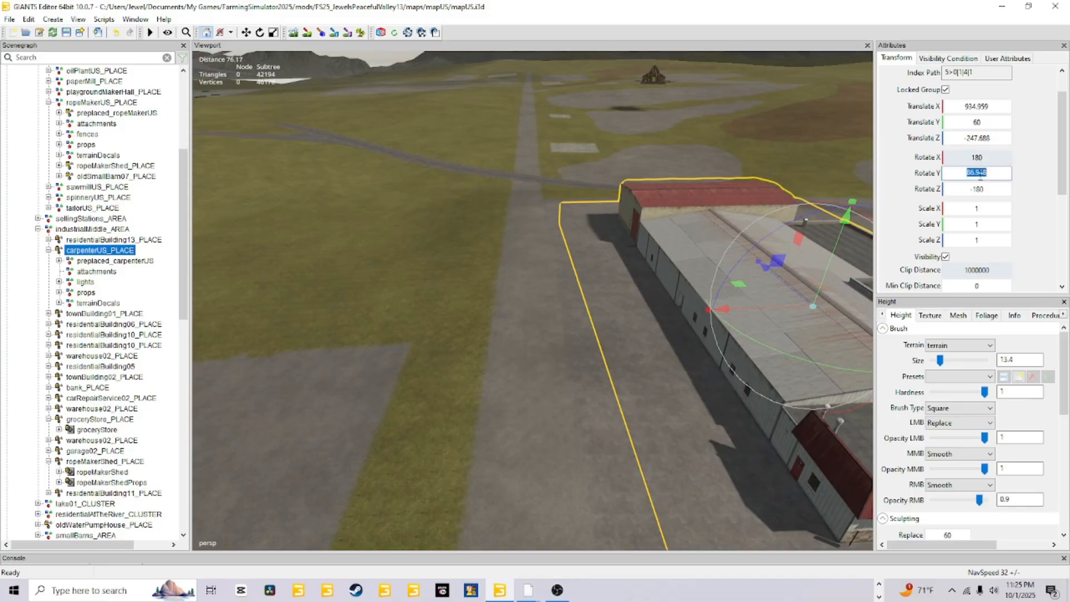
{"action": "type", "text": "90"}
{"action": "key", "text": "Return"}
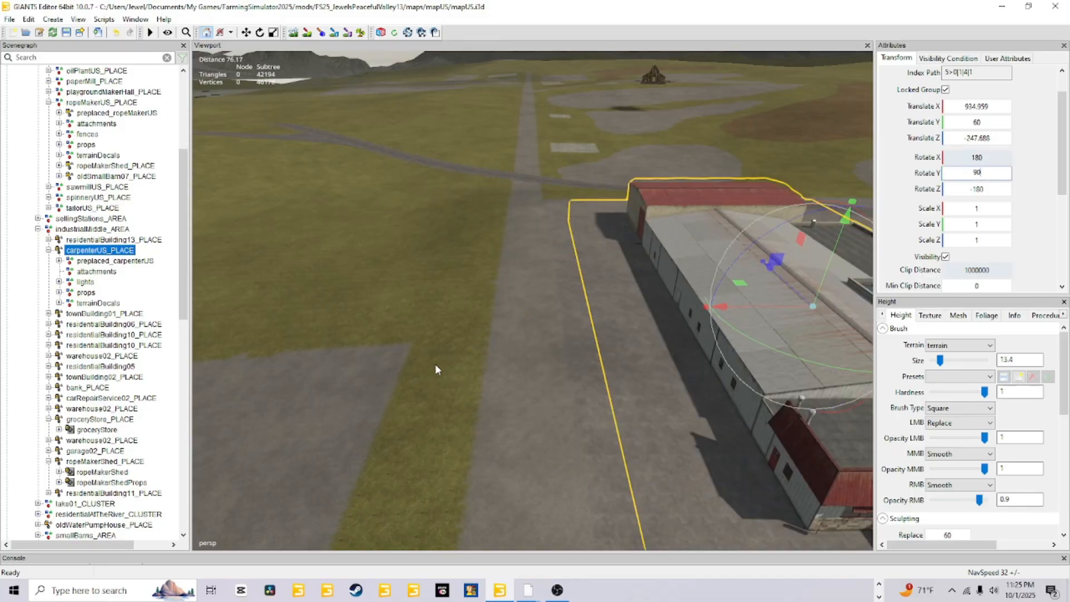
{"action": "left_click_drag", "start_coordinate": [435, 363], "coordinate": [531, 314], "text": "alt"}
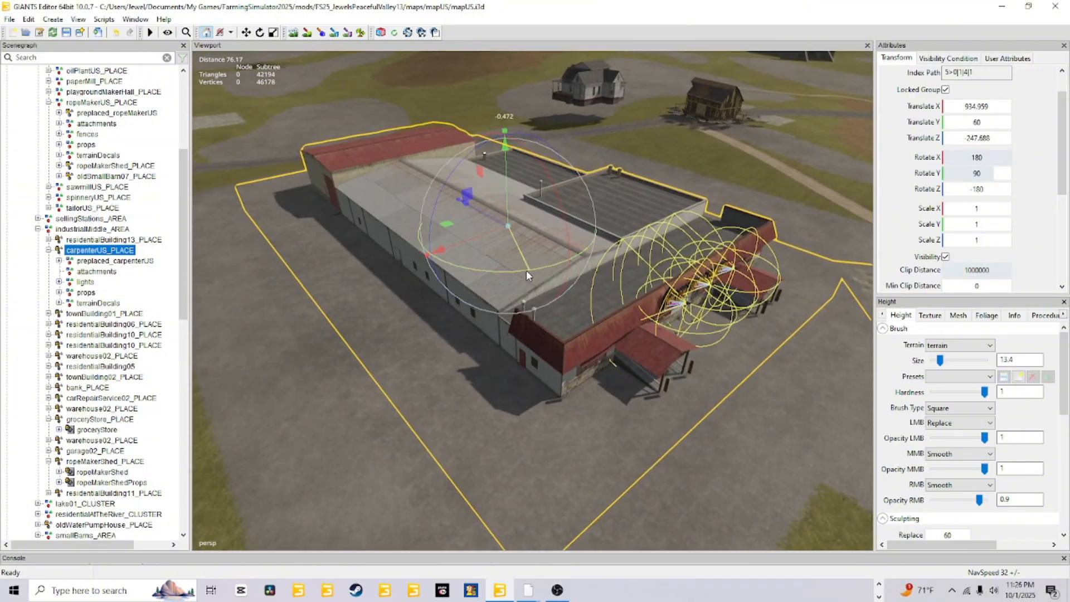
Turn carpenterUS_PLACE about its vertical axis to about 5 degrees, and set its Y rotation to 0
{"action": "left_click_drag", "start_coordinate": [526, 270], "coordinate": [427, 242]}
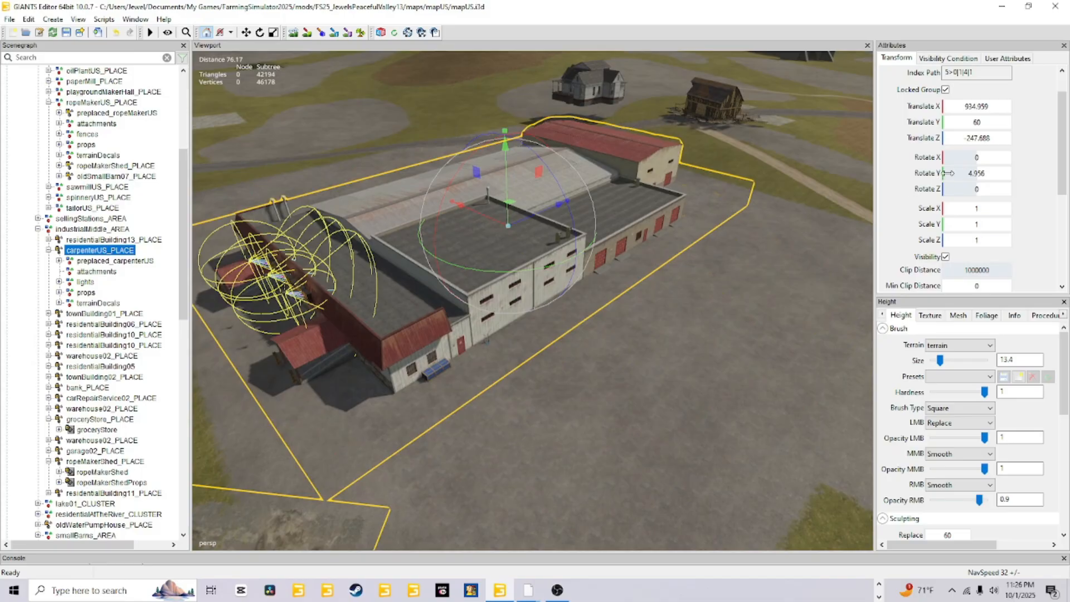
{"action": "left_click", "coordinate": [969, 173]}
{"action": "type", "text": "0"}
{"action": "key", "text": "Return"}
{"action": "left_click_drag", "start_coordinate": [802, 257], "coordinate": [741, 273], "text": "alt"}
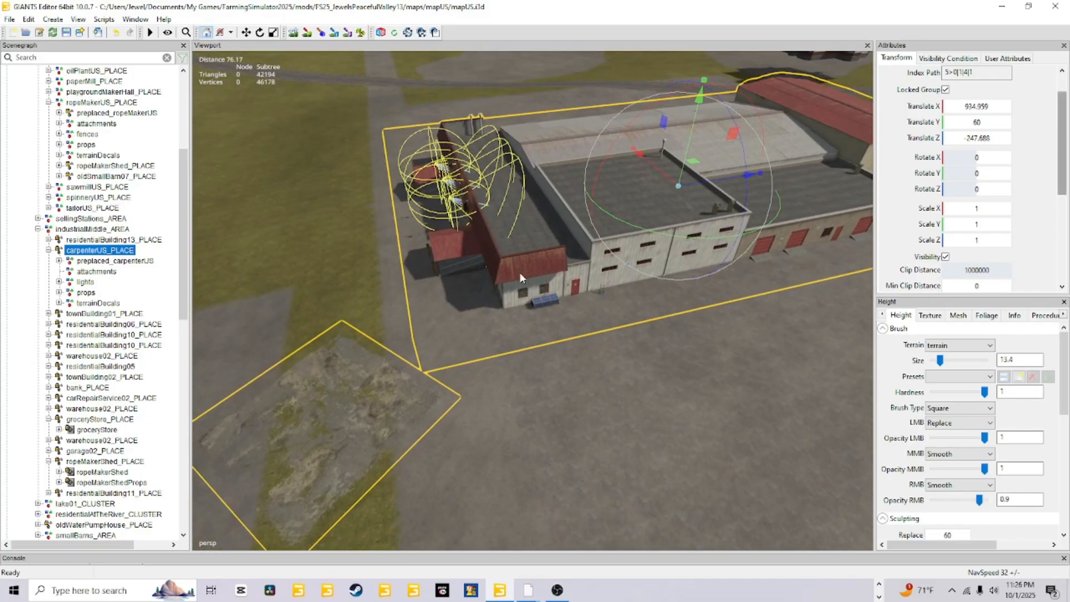
Set the Y rotation of carpenterUS_PLACE to 90 and check its alignment on the lot
{"action": "left_click", "coordinate": [980, 173]}
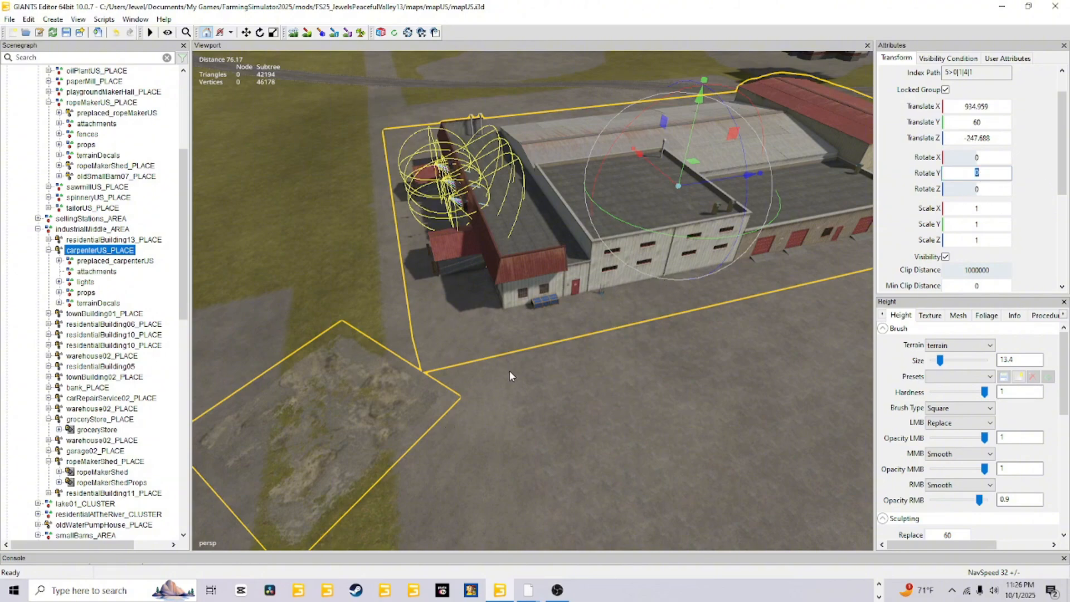
{"action": "type", "text": "90"}
{"action": "key", "text": "Return"}
{"action": "left_click_drag", "start_coordinate": [452, 348], "coordinate": [594, 330], "text": "alt"}
{"action": "scroll", "coordinate": [653, 304], "scroll_direction": "down", "scroll_amount": 3}
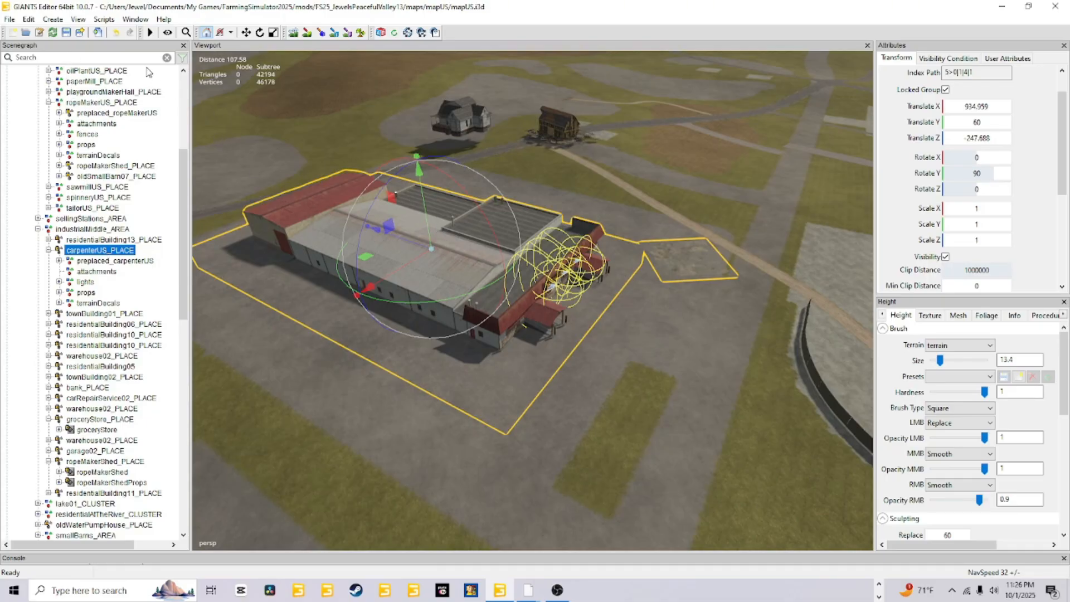
Save the map and open the Placeable Toolkit from the shared map scripts for placeables
{"action": "left_click", "coordinate": [67, 31]}
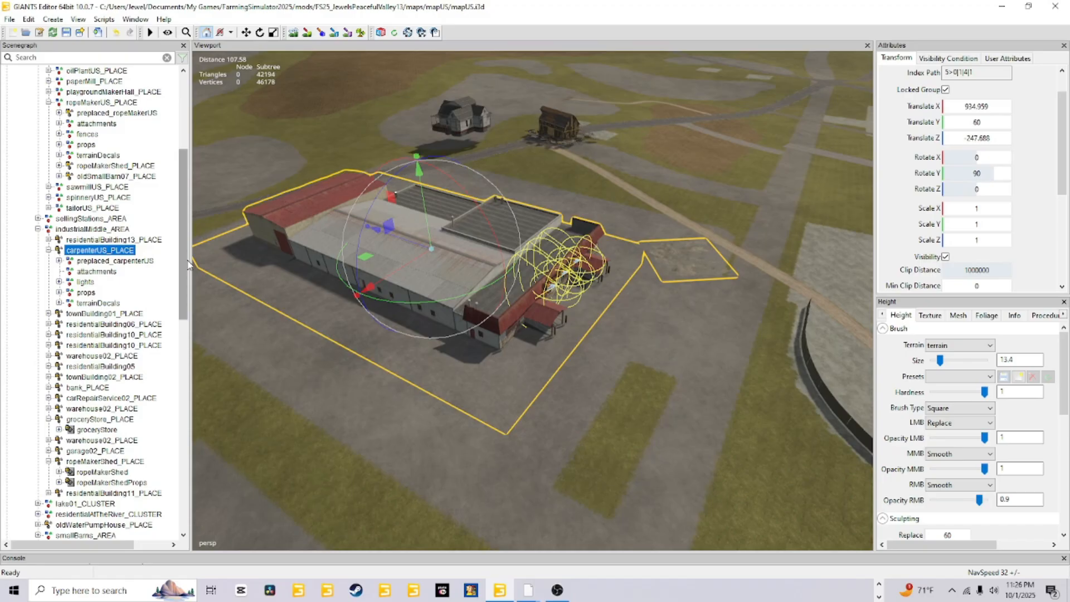
{"action": "left_click", "coordinate": [105, 19]}
{"action": "mouse_move", "coordinate": [155, 37]}
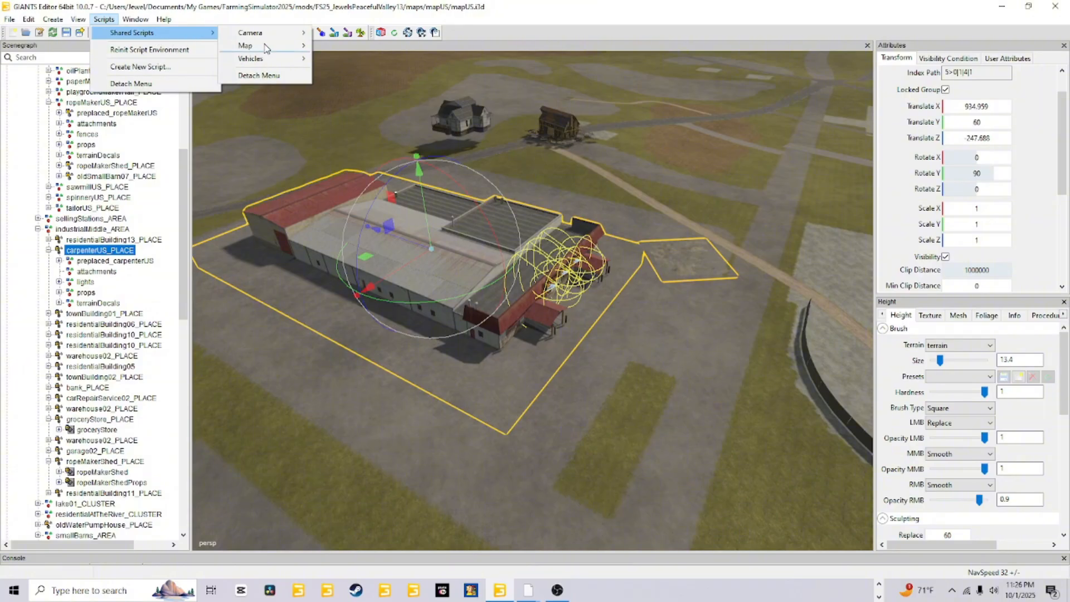
{"action": "mouse_move", "coordinate": [267, 47]}
{"action": "mouse_move", "coordinate": [350, 63]}
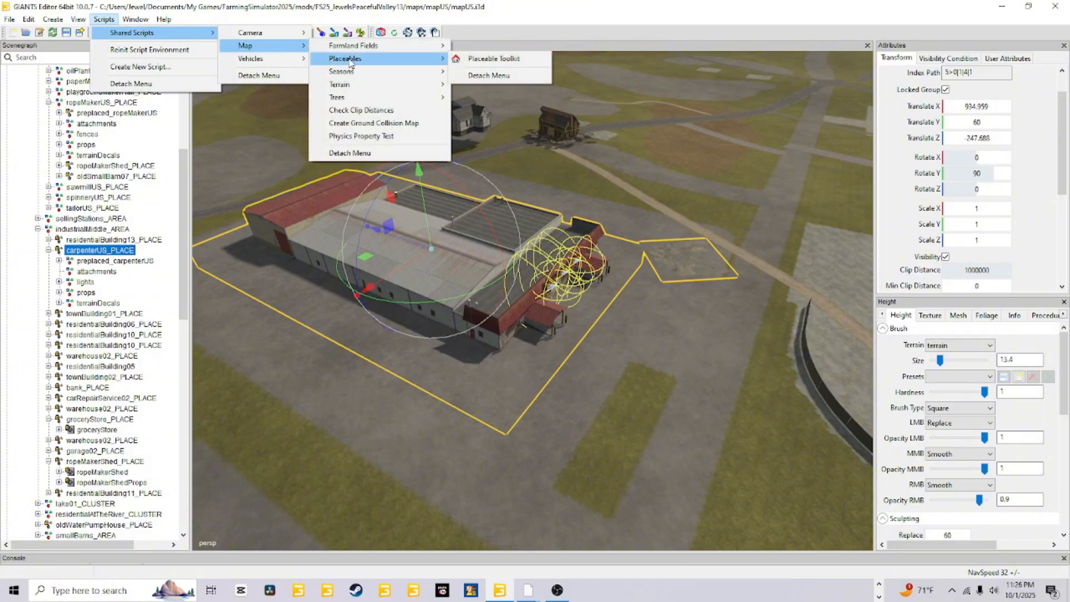
{"action": "left_click", "coordinate": [485, 59]}
Set the Map Placeables Config to the placeables file in FS25_JewelsPeacefulValley13/maps/mapUS/config
{"action": "left_click", "coordinate": [277, 134]}
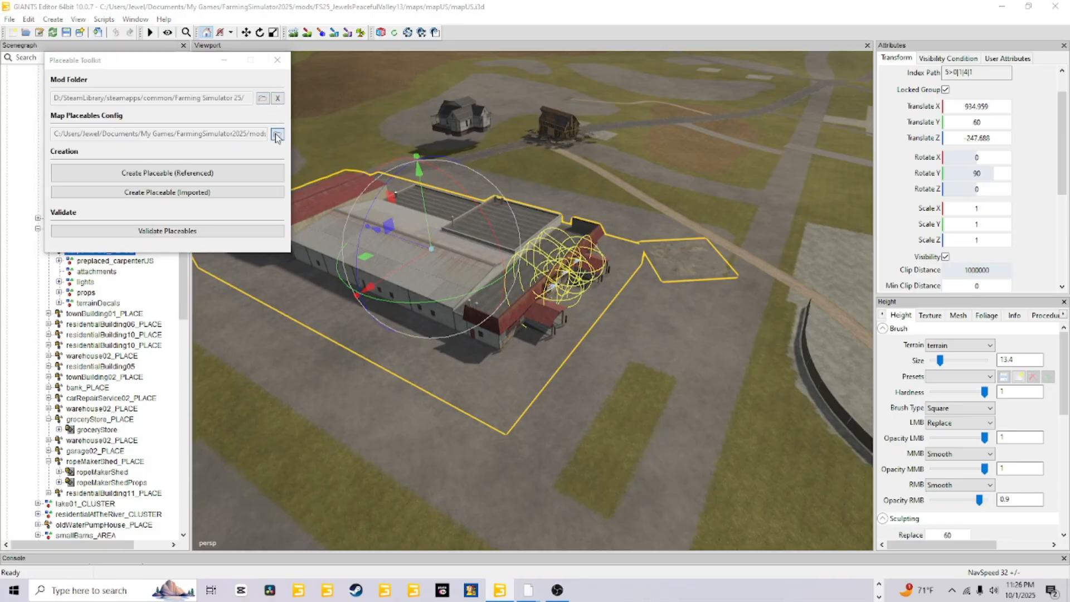
{"action": "left_click", "coordinate": [113, 203]}
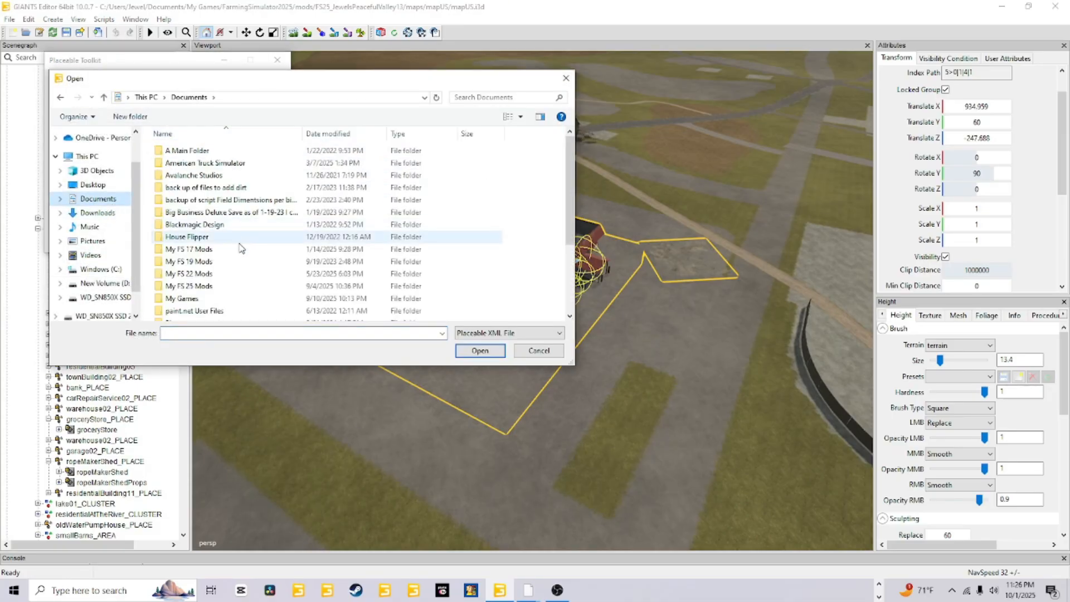
{"action": "double_click", "coordinate": [215, 300]}
{"action": "double_click", "coordinate": [228, 224]}
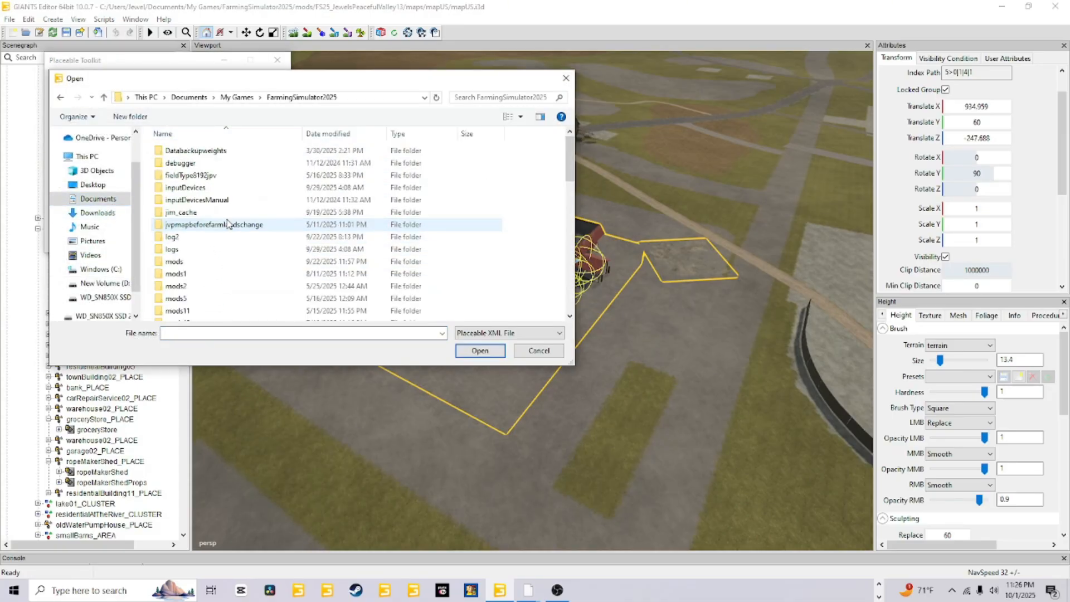
{"action": "double_click", "coordinate": [215, 262]}
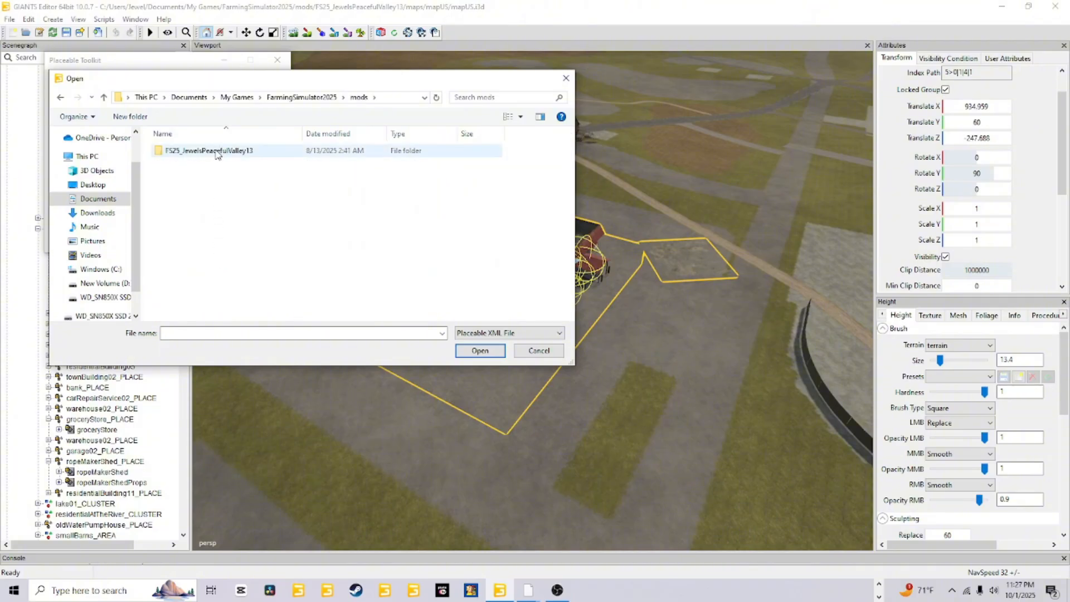
{"action": "double_click", "coordinate": [216, 152]}
{"action": "double_click", "coordinate": [192, 159]}
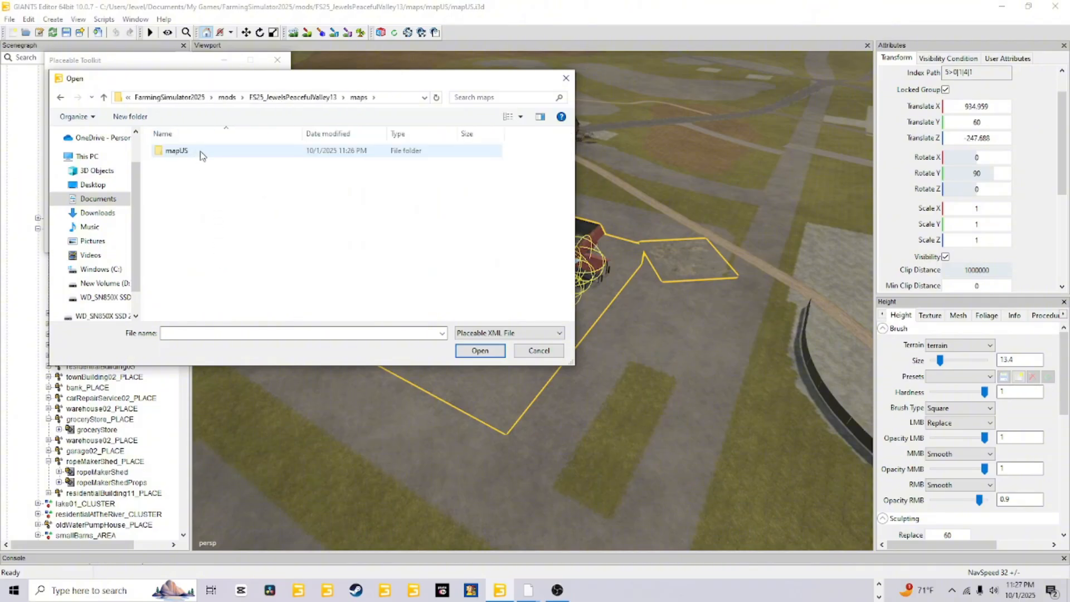
{"action": "double_click", "coordinate": [199, 152]}
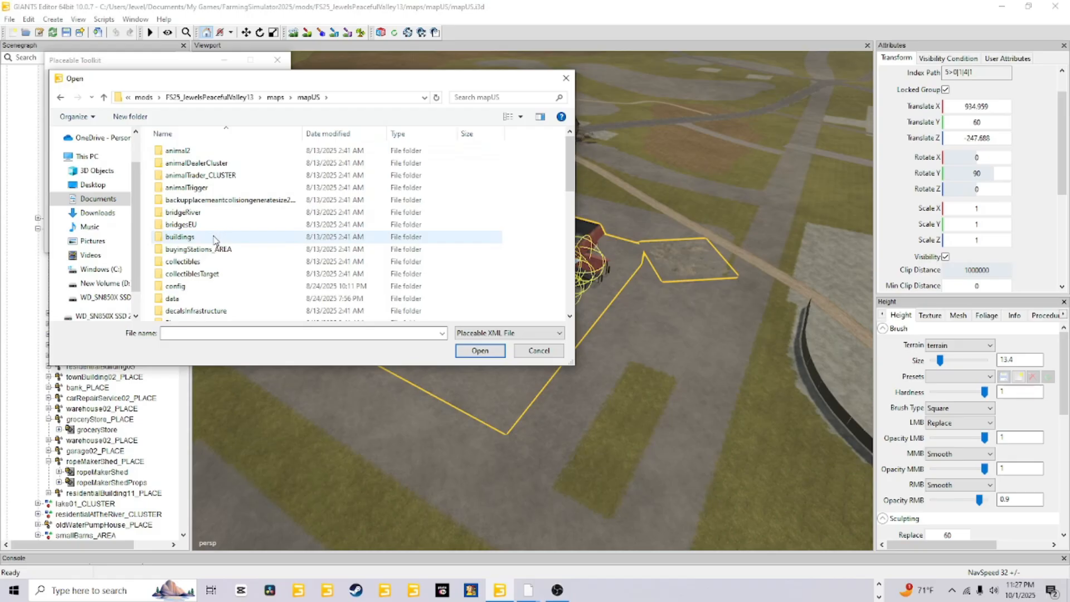
{"action": "scroll", "coordinate": [218, 236], "scroll_direction": "down", "scroll_amount": 2}
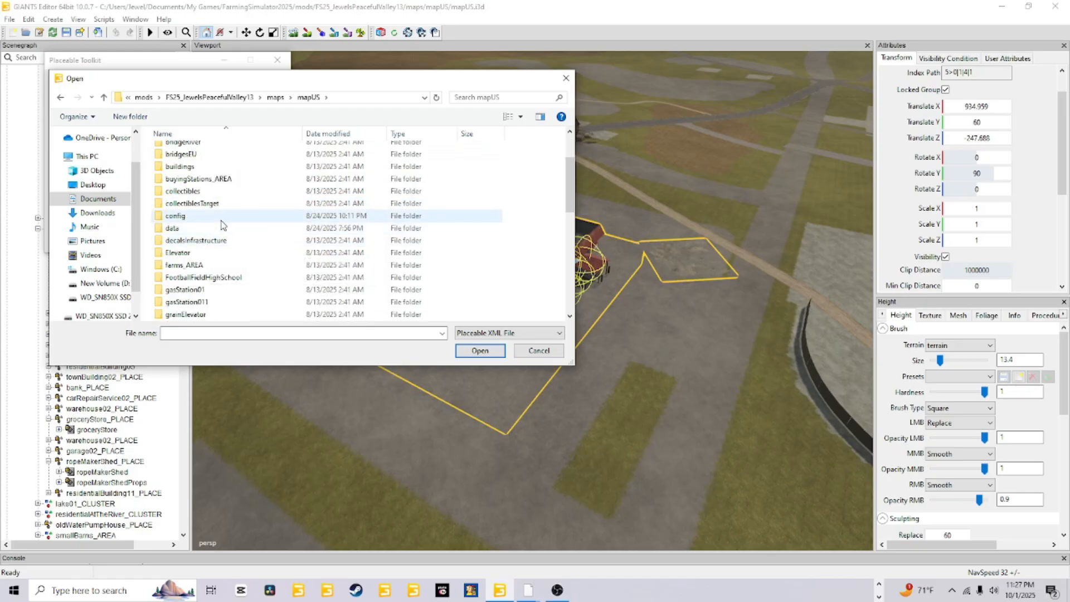
{"action": "double_click", "coordinate": [213, 219]}
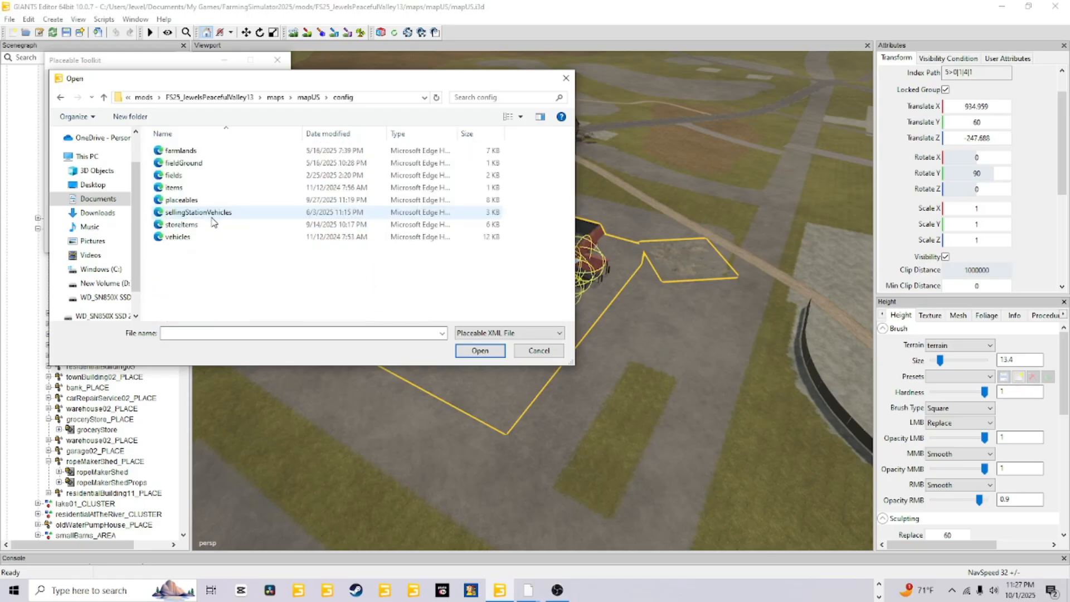
{"action": "left_click", "coordinate": [214, 201]}
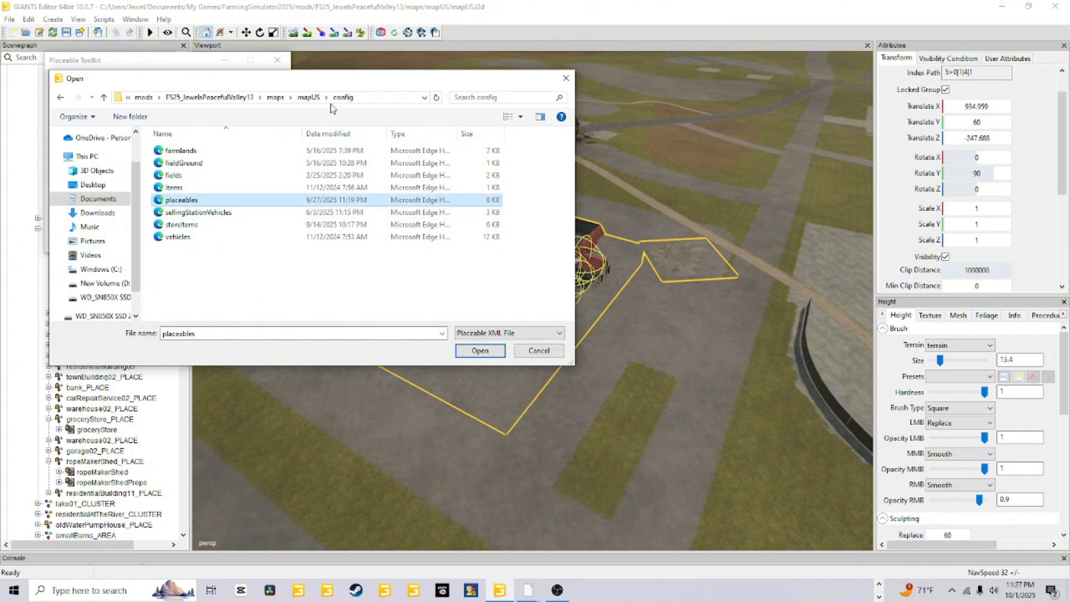
{"action": "left_click", "coordinate": [480, 351]}
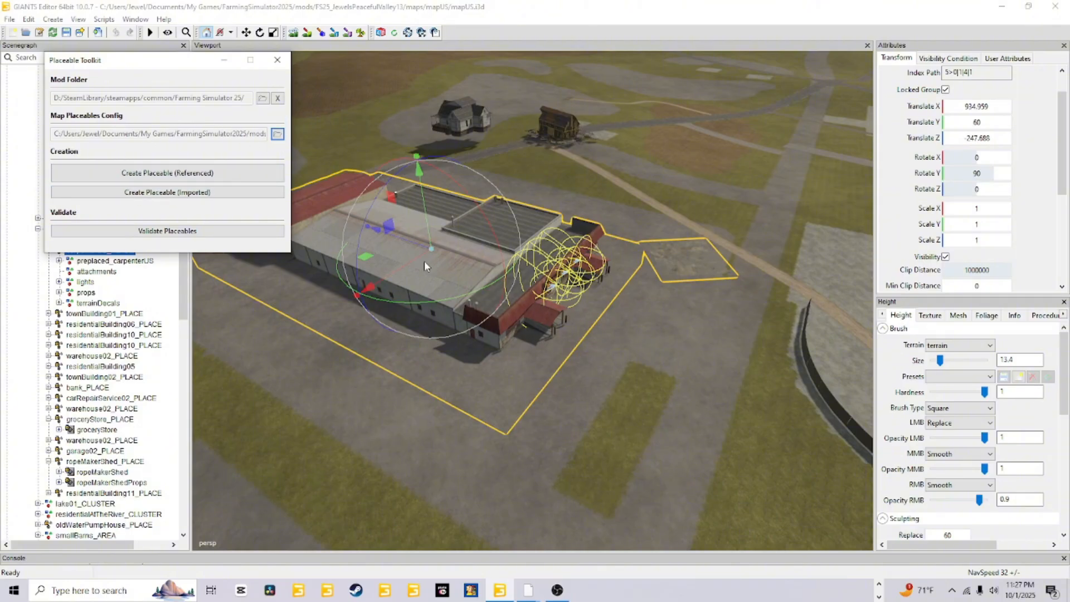
Validate the placeables and decline adding unrelated missing ones to the map config, such as preplaced_farmHouse04, preplaced_paperMill, preplaced_barn02 and preplaced_spinneryUS
{"action": "left_click", "coordinate": [179, 231]}
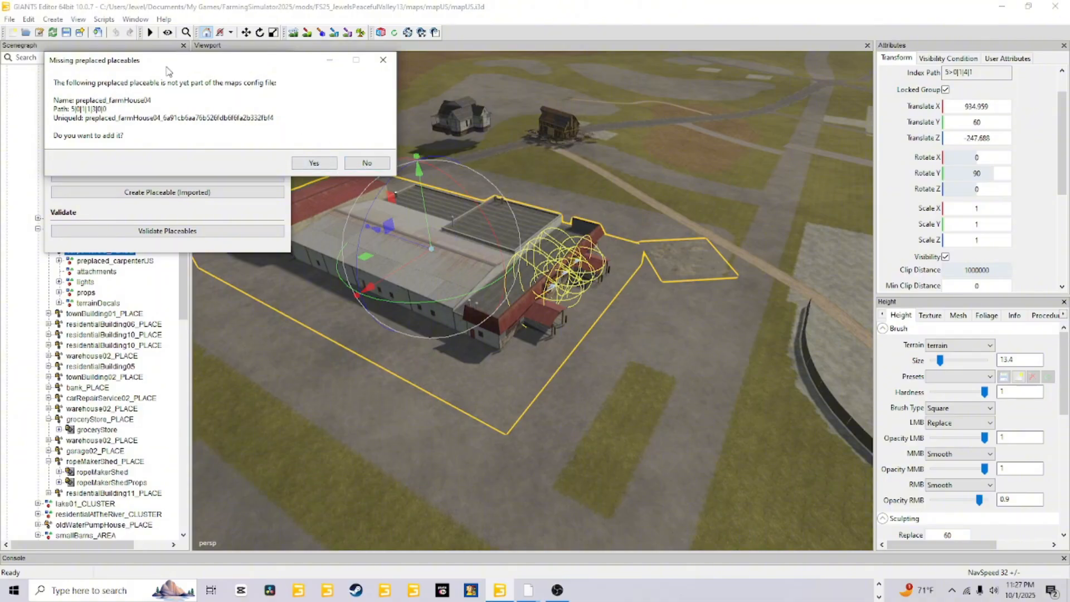
{"action": "left_click", "coordinate": [365, 163]}
{"action": "left_click", "coordinate": [365, 163]}
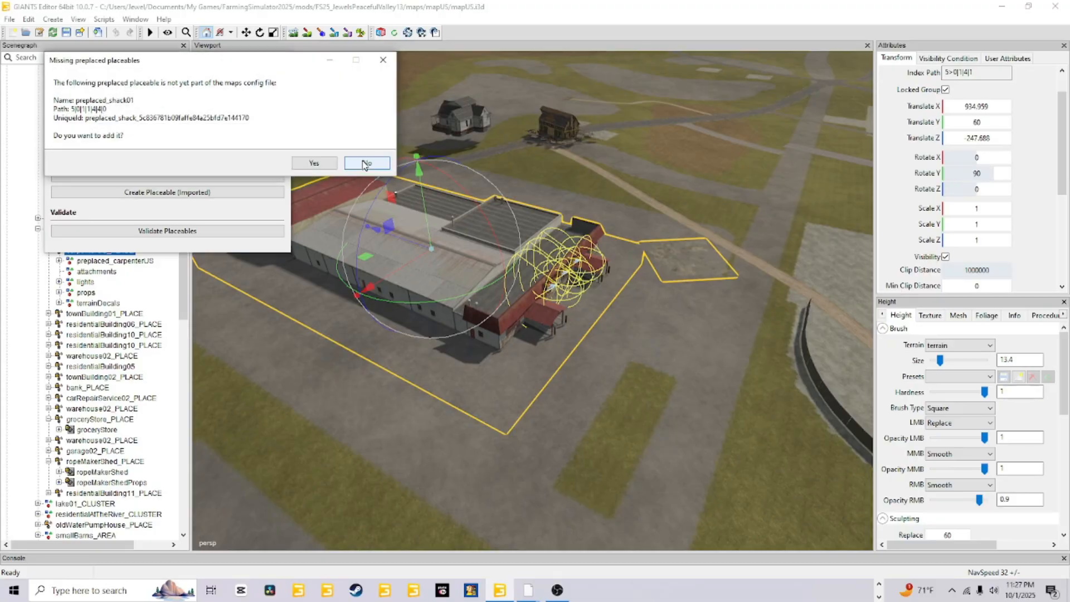
{"action": "left_click", "coordinate": [365, 163]}
{"action": "left_click", "coordinate": [365, 164]}
{"action": "left_click", "coordinate": [365, 163]}
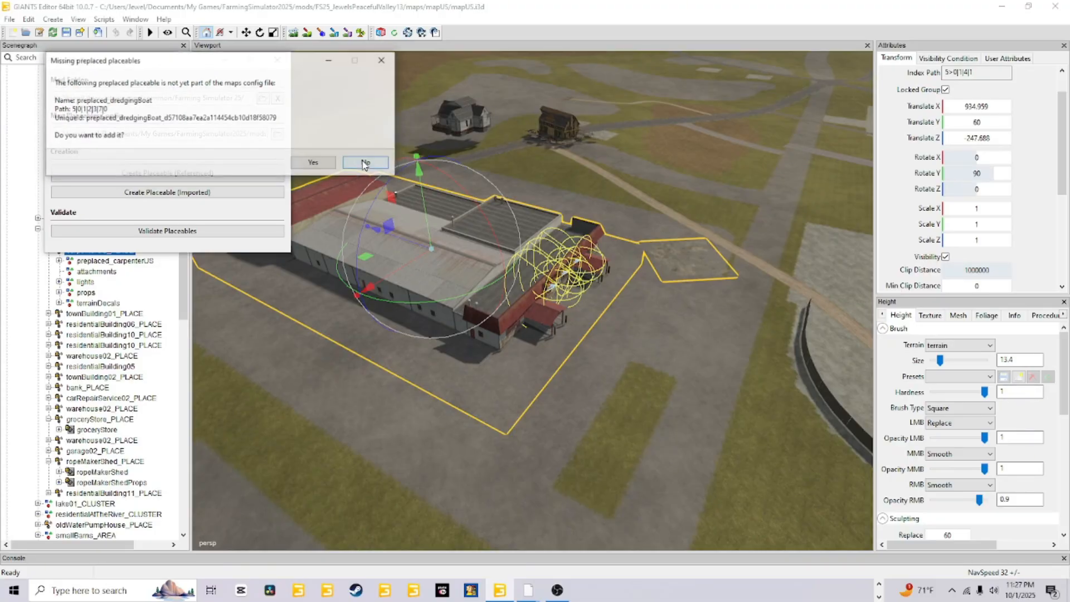
{"action": "left_click", "coordinate": [365, 163]}
{"action": "left_click", "coordinate": [365, 163]}
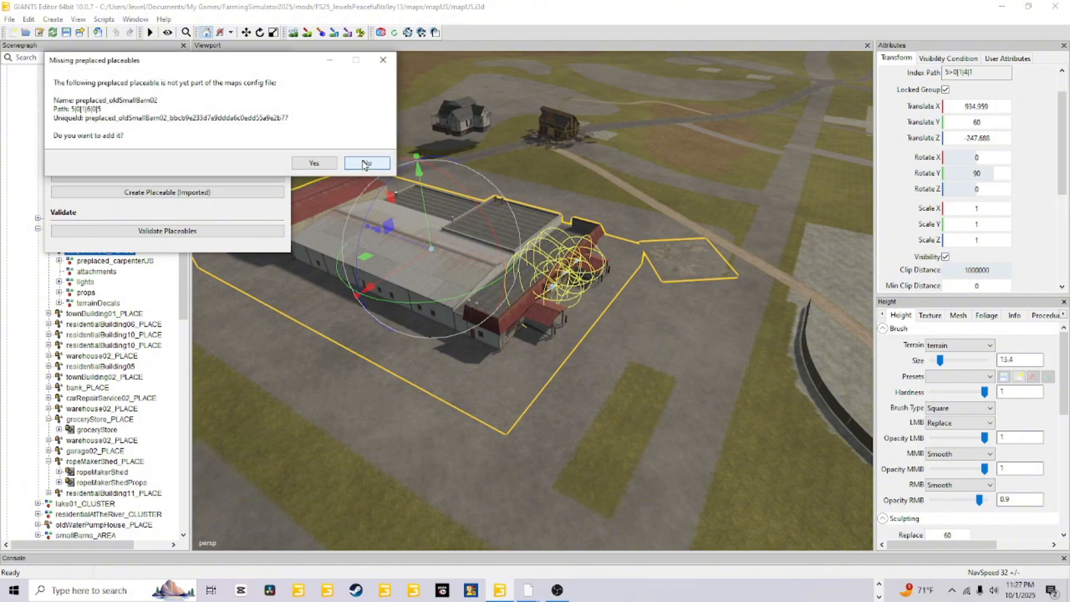
{"action": "left_click", "coordinate": [365, 163]}
{"action": "left_click", "coordinate": [365, 163]}
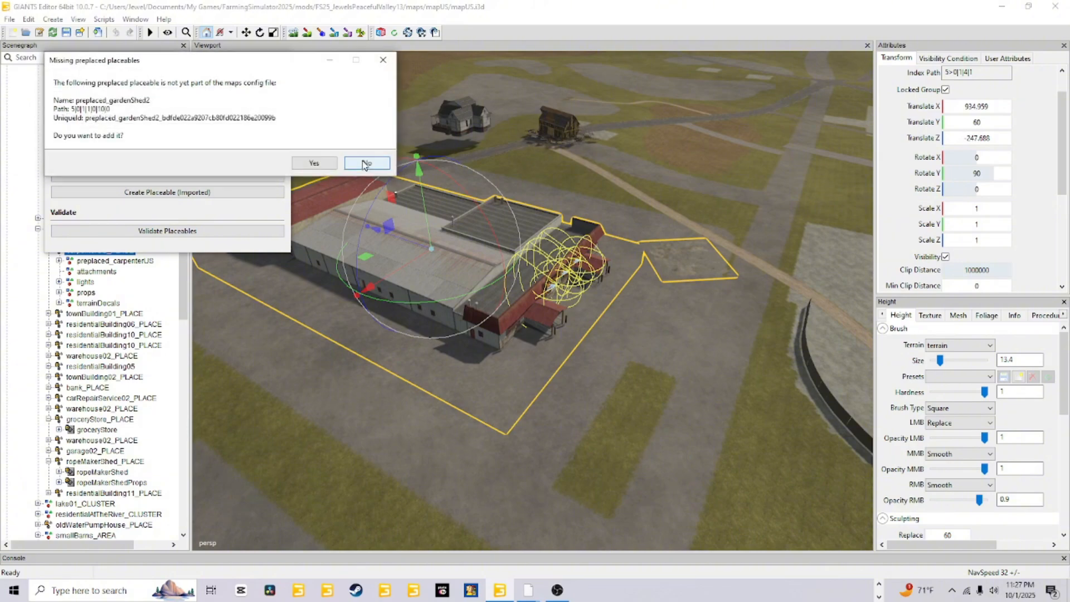
{"action": "left_click", "coordinate": [365, 163]}
{"action": "left_click", "coordinate": [365, 163]}
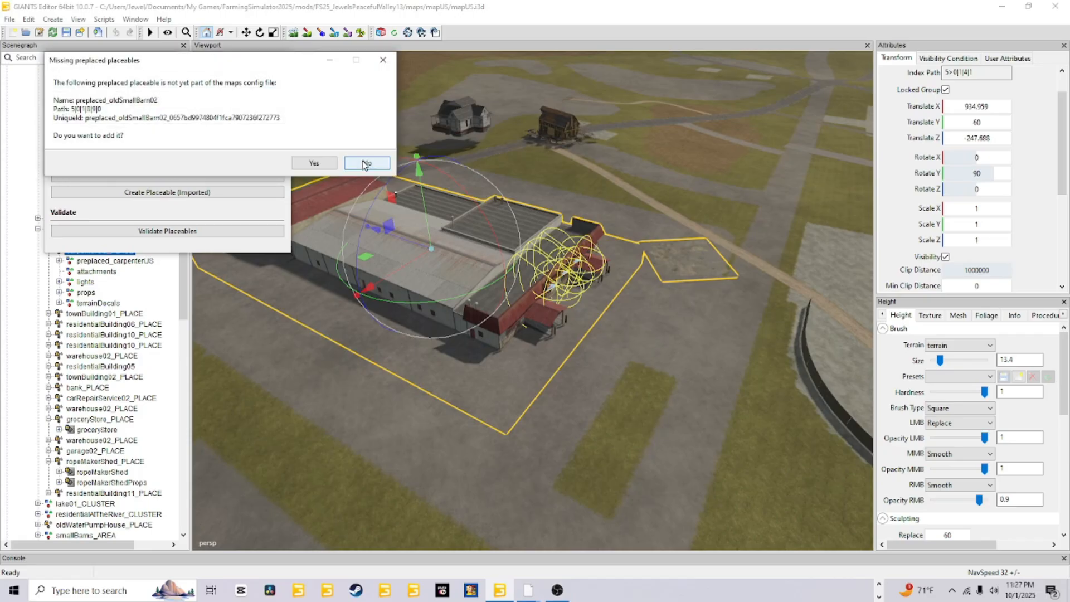
{"action": "left_click", "coordinate": [365, 163]}
{"action": "left_click", "coordinate": [365, 163]}
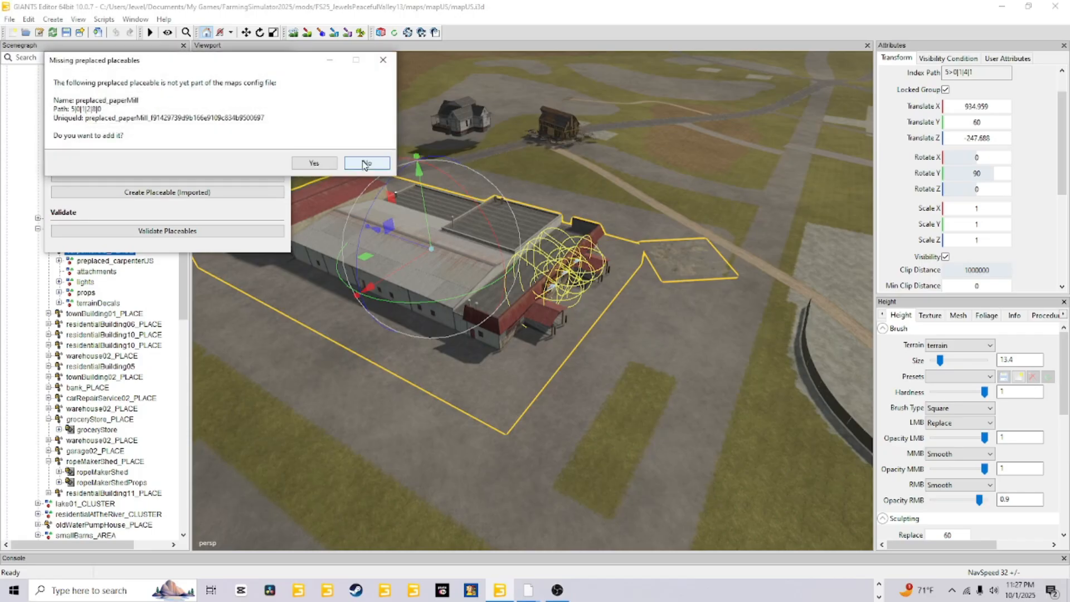
{"action": "left_click", "coordinate": [365, 163]}
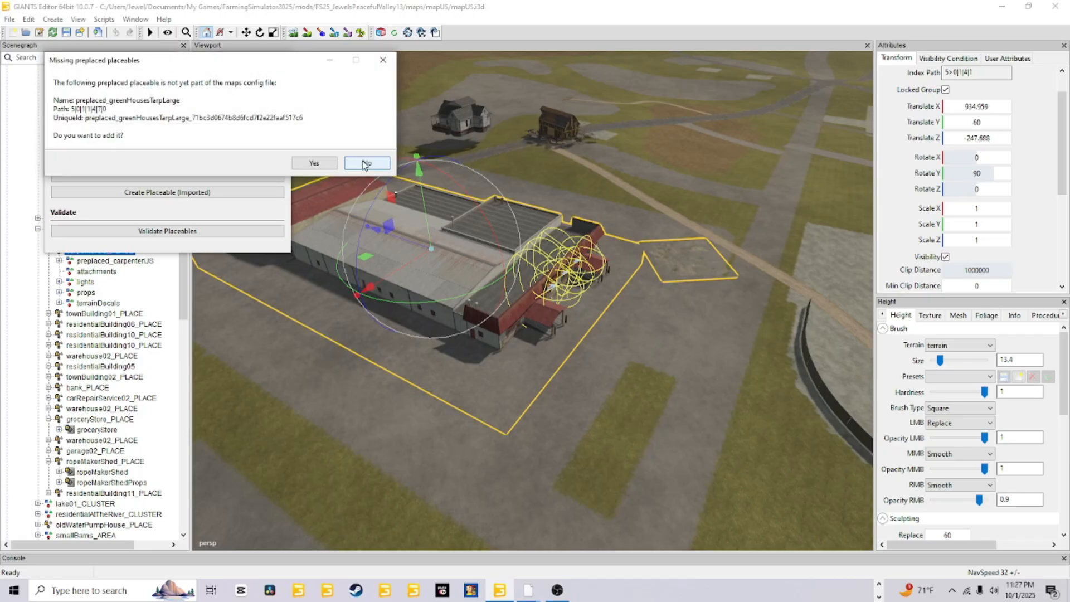
{"action": "left_click", "coordinate": [365, 163]}
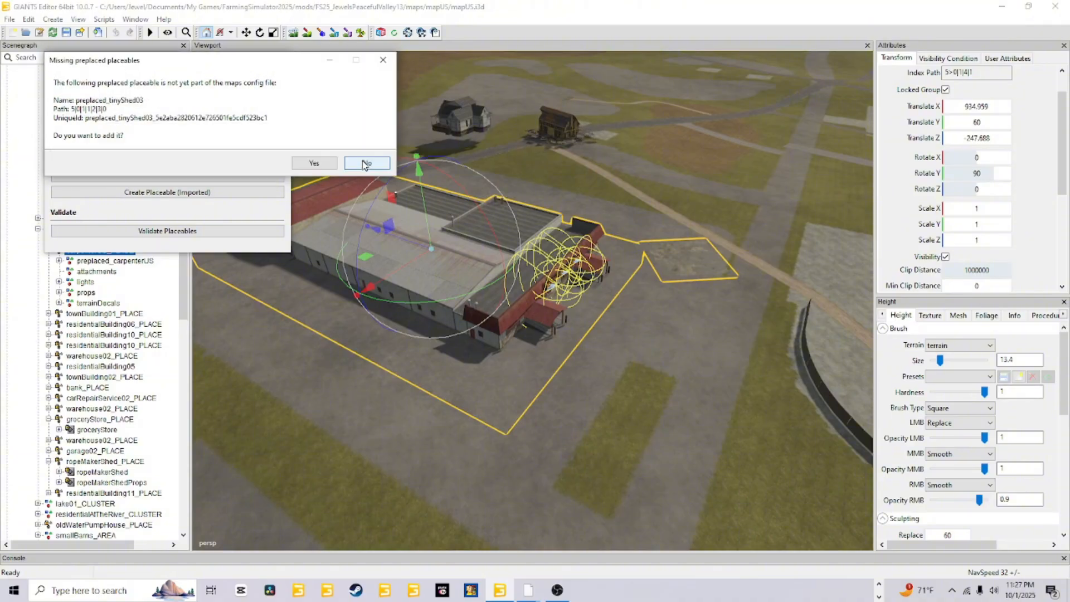
{"action": "left_click", "coordinate": [365, 164]}
{"action": "left_click", "coordinate": [365, 163]}
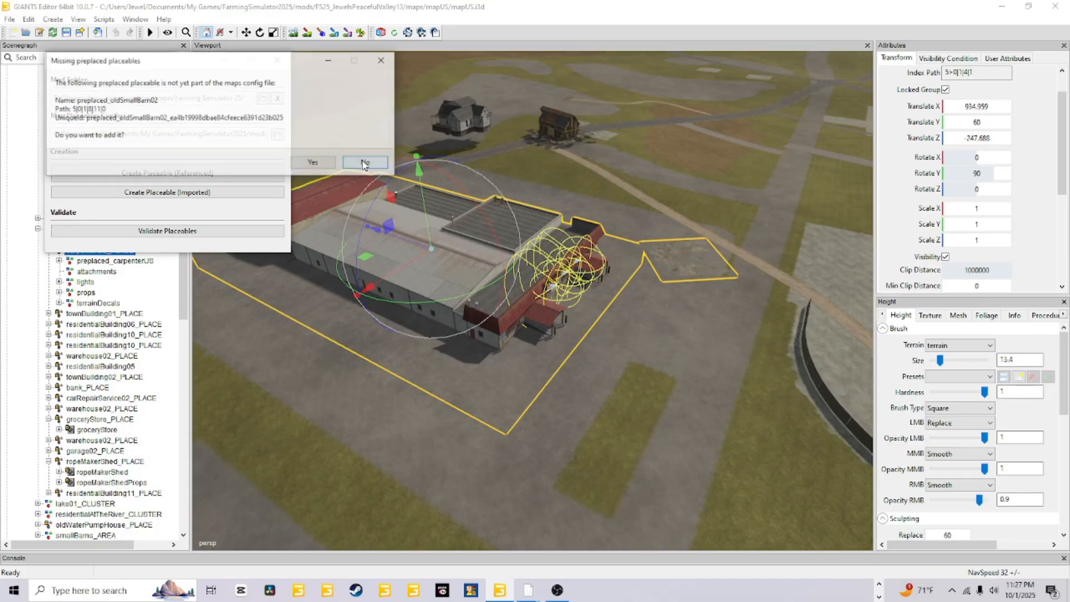
{"action": "left_click", "coordinate": [365, 163]}
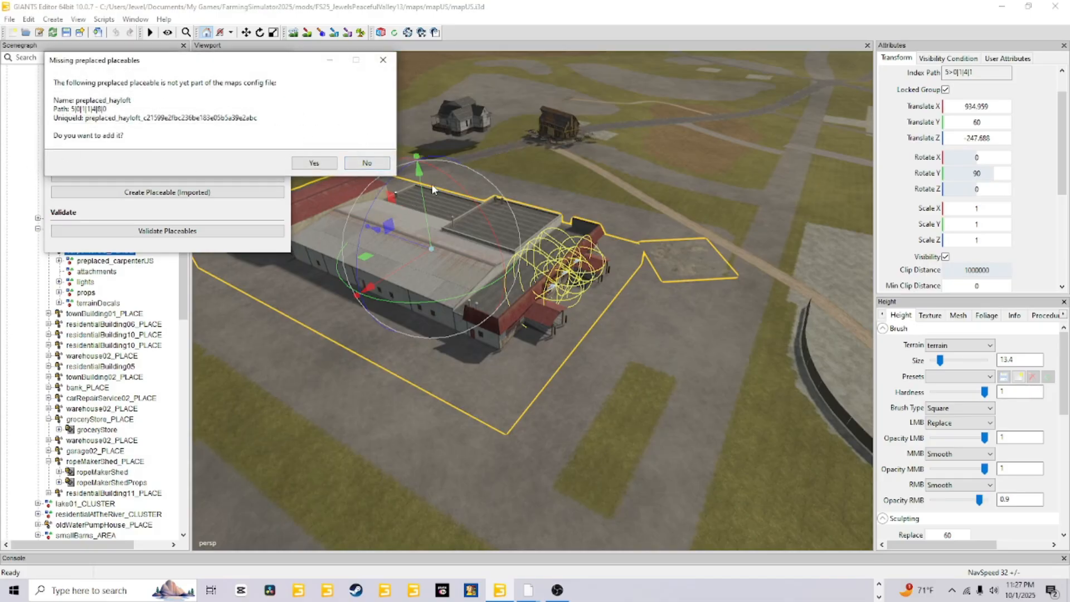
{"action": "left_click", "coordinate": [372, 165]}
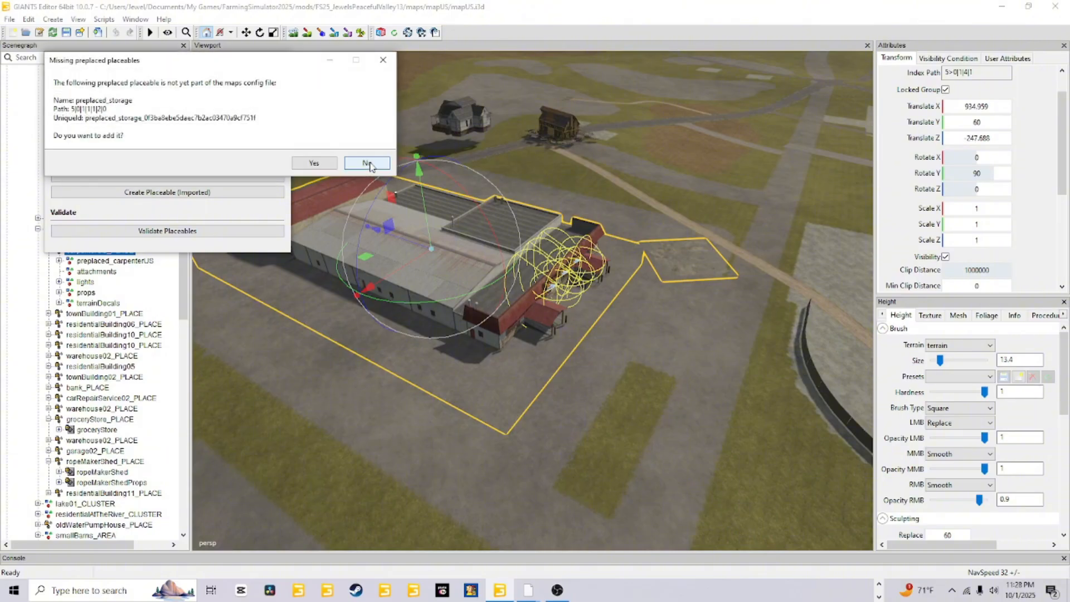
{"action": "left_click", "coordinate": [370, 165]}
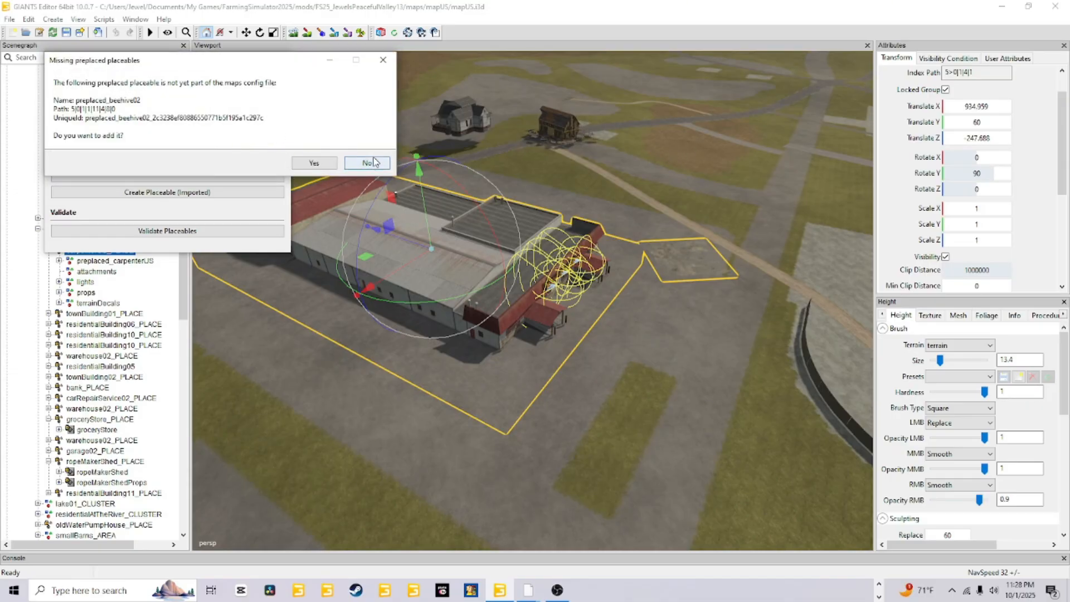
{"action": "left_click", "coordinate": [363, 165]}
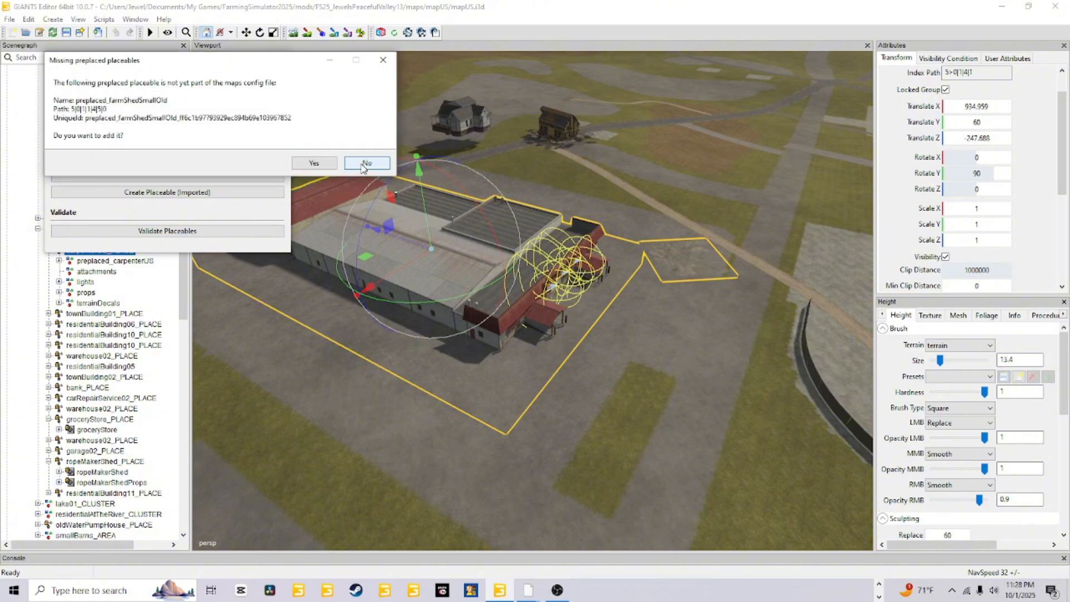
{"action": "left_click", "coordinate": [363, 165]}
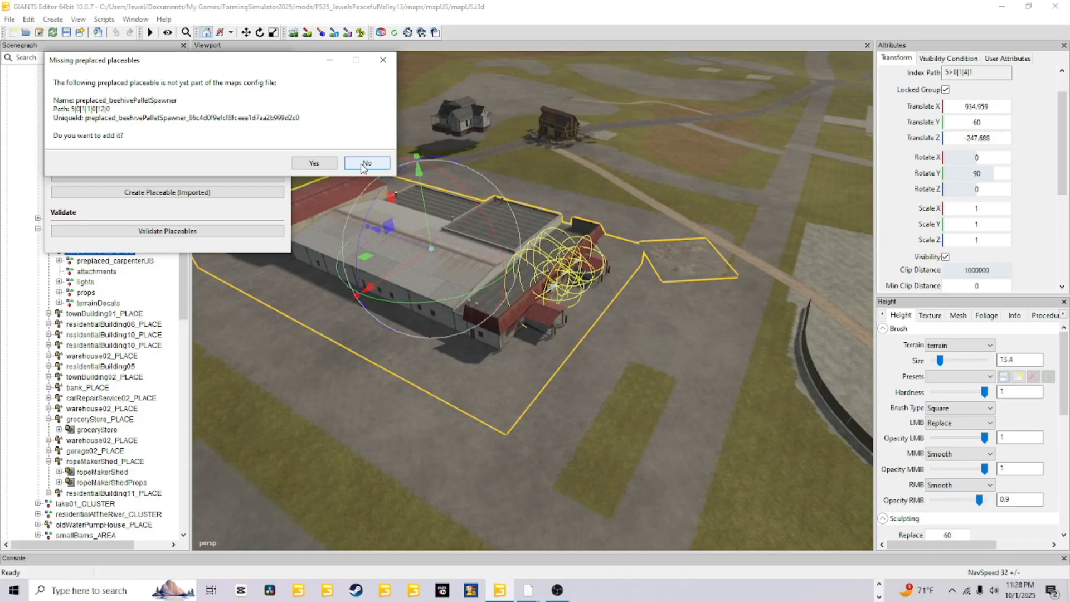
{"action": "left_click", "coordinate": [363, 165]}
{"action": "left_click", "coordinate": [363, 165]}
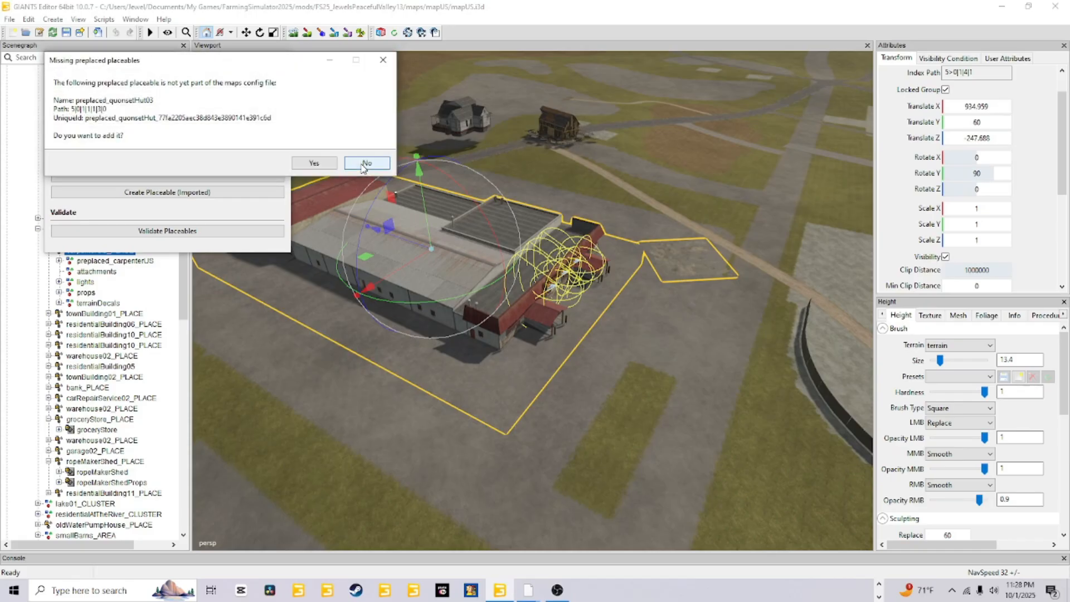
{"action": "left_click", "coordinate": [364, 165]}
{"action": "left_click", "coordinate": [363, 165]}
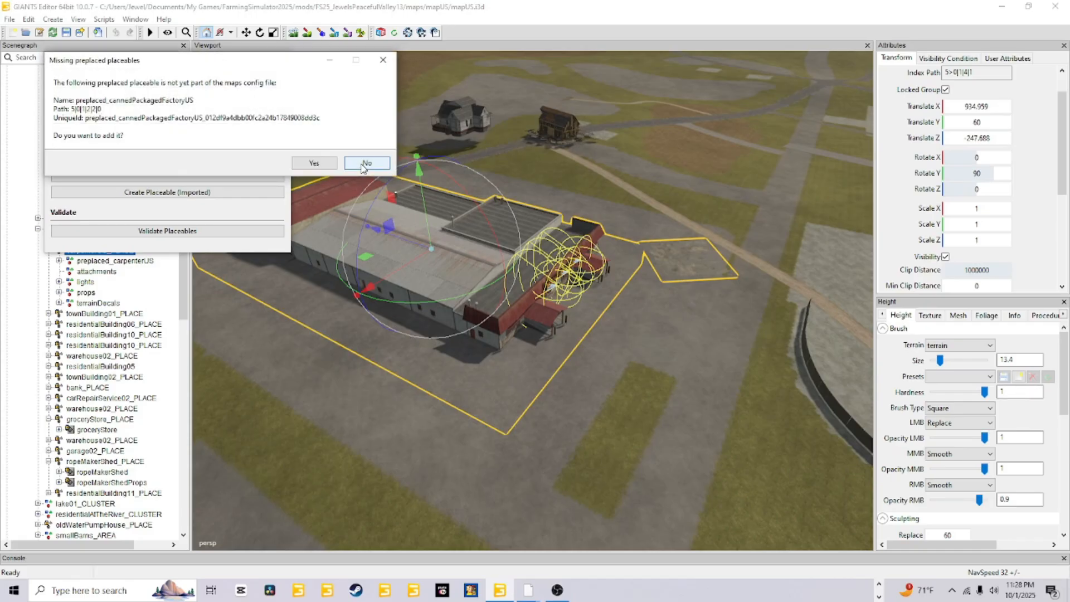
{"action": "left_click", "coordinate": [364, 165]}
{"action": "left_click", "coordinate": [363, 165]}
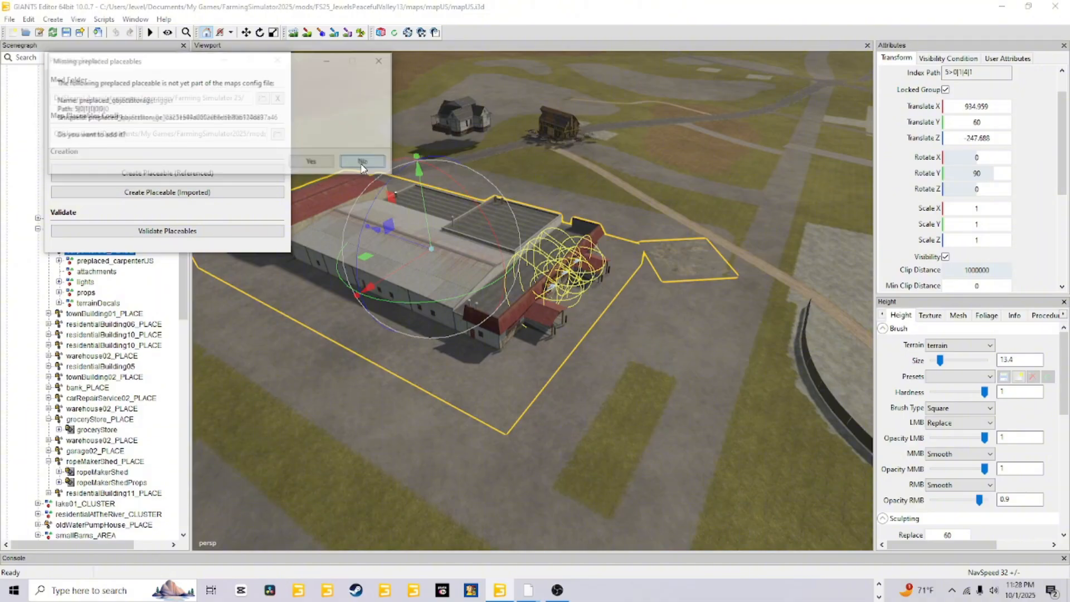
{"action": "left_click", "coordinate": [363, 165]}
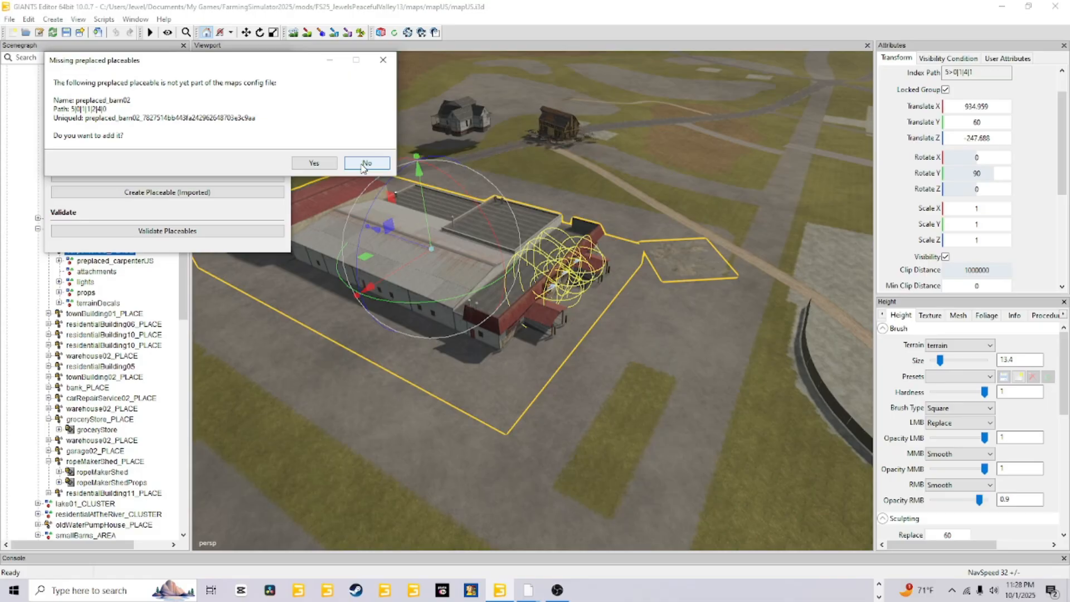
{"action": "left_click", "coordinate": [364, 165]}
{"action": "left_click", "coordinate": [364, 165]}
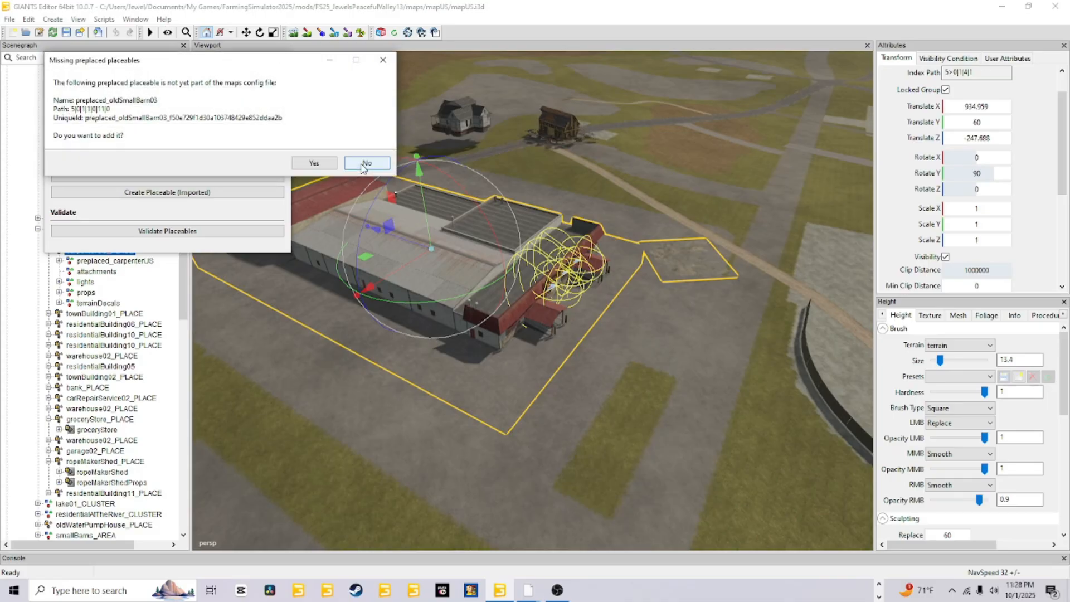
{"action": "left_click", "coordinate": [363, 165]}
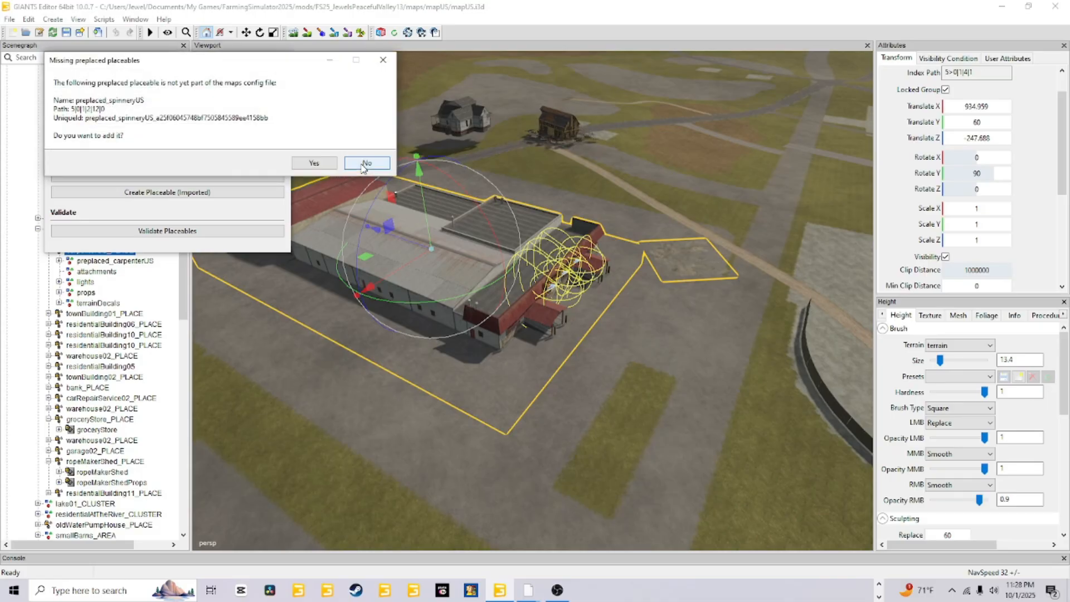
{"action": "left_click", "coordinate": [364, 165]}
{"action": "left_click", "coordinate": [363, 165]}
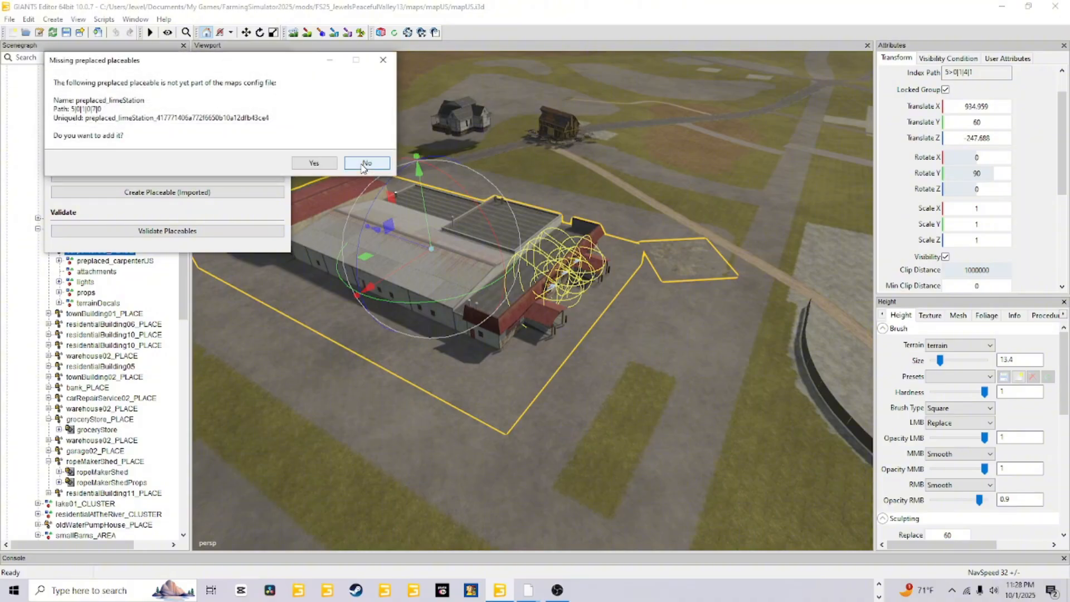
Decline adding the other unrelated missing placeables, such as preplaced_limeStation, preplaced_oldSmallBarn07, preplaced_beehive02, preplaced_cooperUS and preplaced_windWheelSmall, to the map config
{"action": "left_click", "coordinate": [363, 165]}
{"action": "left_click", "coordinate": [363, 165]}
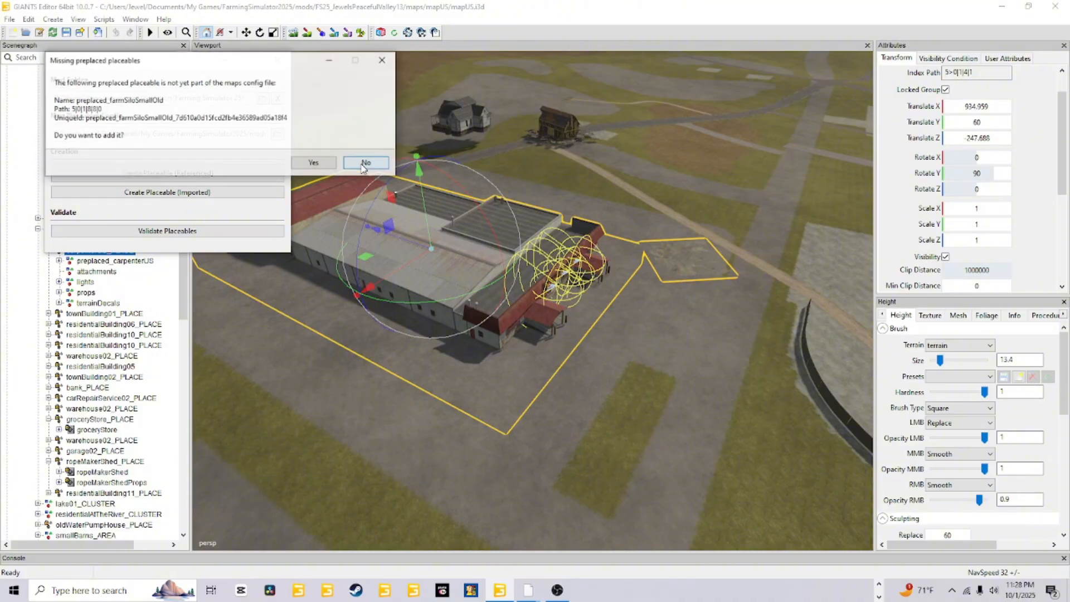
{"action": "left_click", "coordinate": [363, 165]}
{"action": "left_click", "coordinate": [364, 165]}
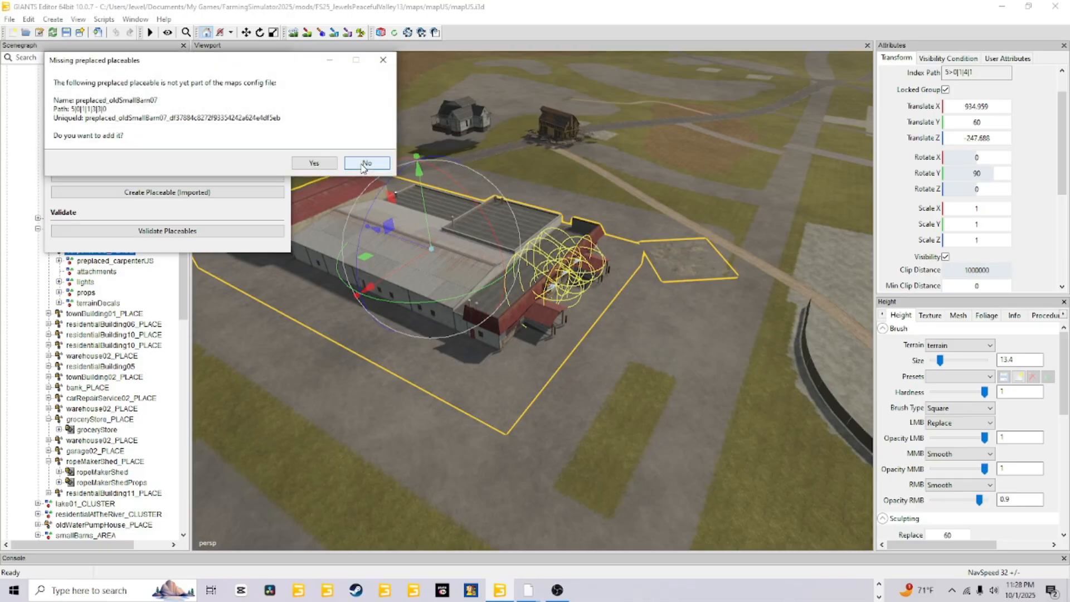
{"action": "left_click", "coordinate": [363, 164]}
{"action": "left_click", "coordinate": [363, 165]}
{"action": "left_click", "coordinate": [364, 165]}
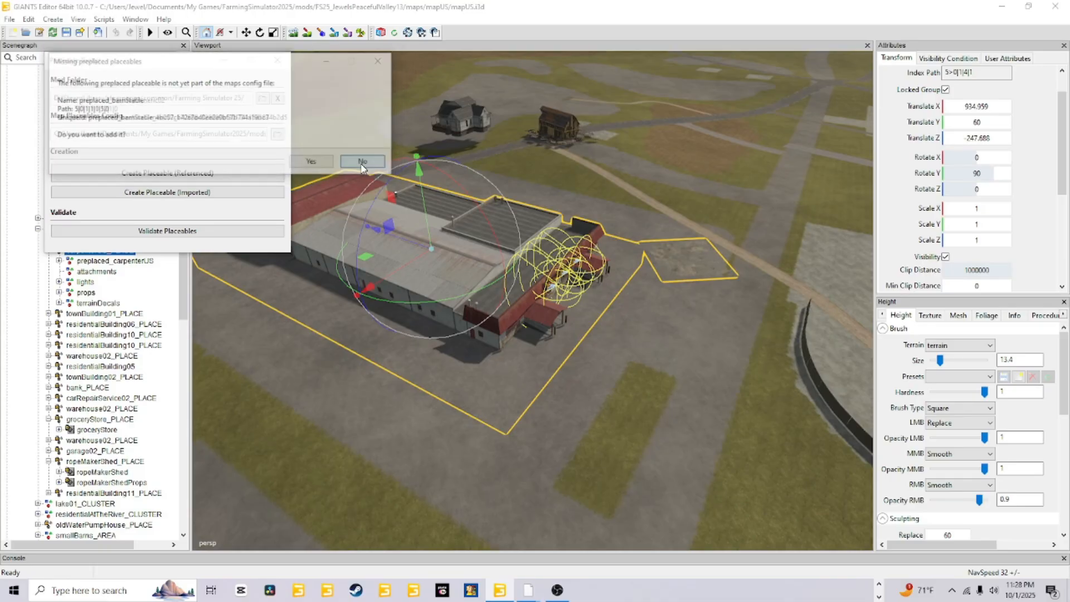
{"action": "left_click", "coordinate": [363, 165]}
{"action": "left_click", "coordinate": [363, 165]}
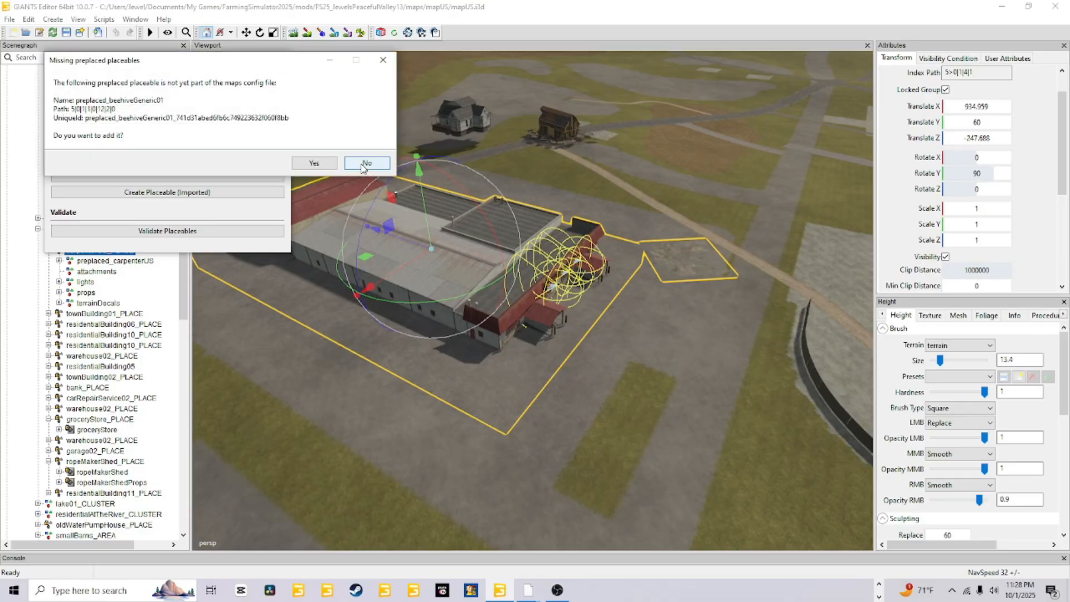
{"action": "left_click", "coordinate": [363, 165]}
{"action": "left_click", "coordinate": [363, 165]}
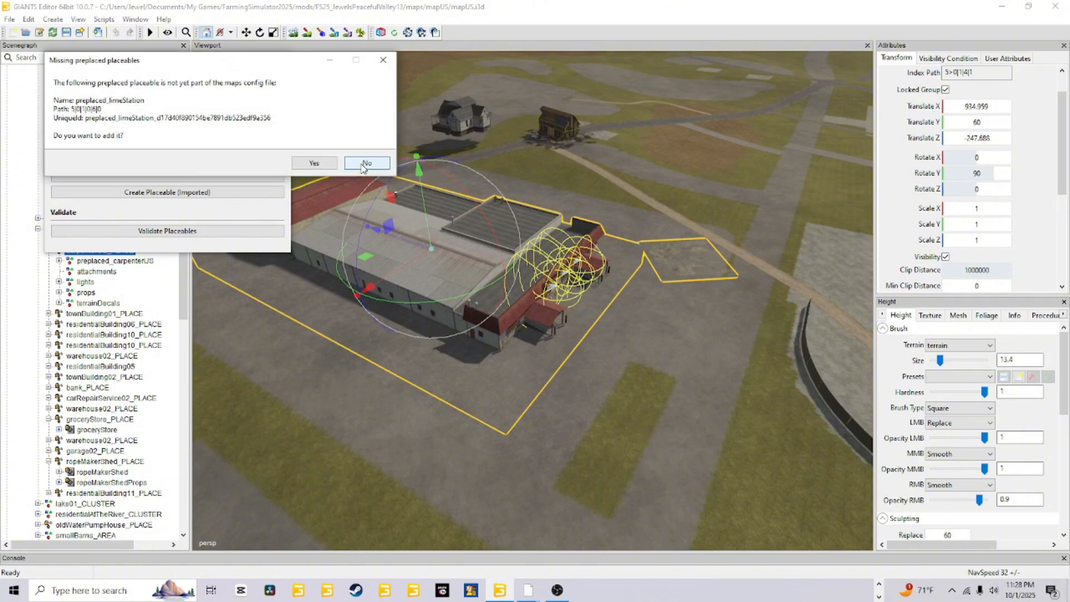
{"action": "left_click", "coordinate": [363, 165]}
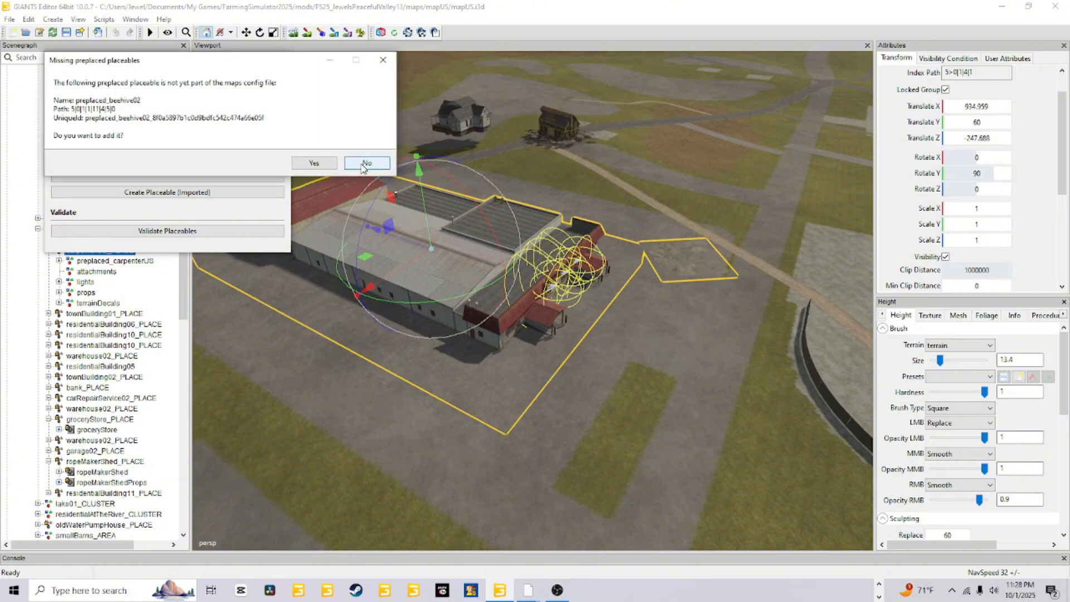
{"action": "left_click", "coordinate": [364, 165]}
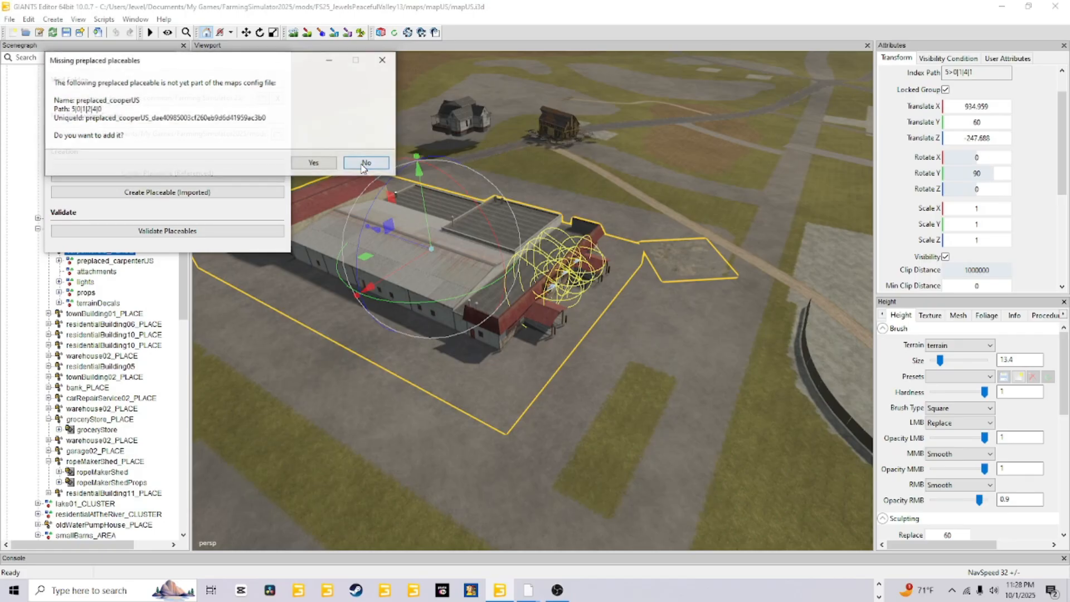
{"action": "left_click", "coordinate": [364, 165]}
{"action": "left_click", "coordinate": [364, 165]}
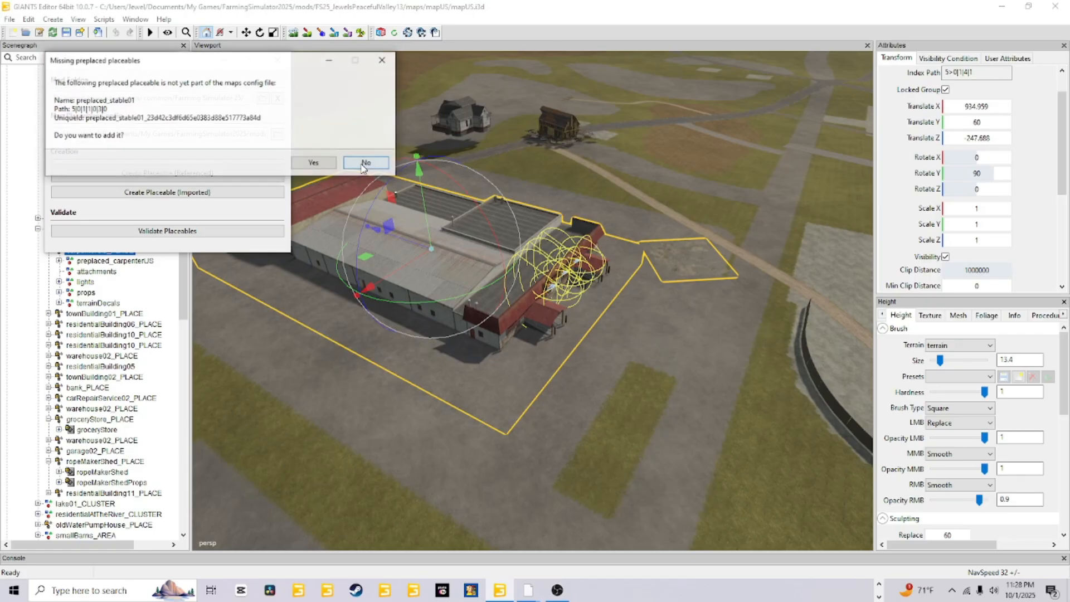
{"action": "left_click", "coordinate": [363, 165]}
{"action": "left_click", "coordinate": [363, 165]}
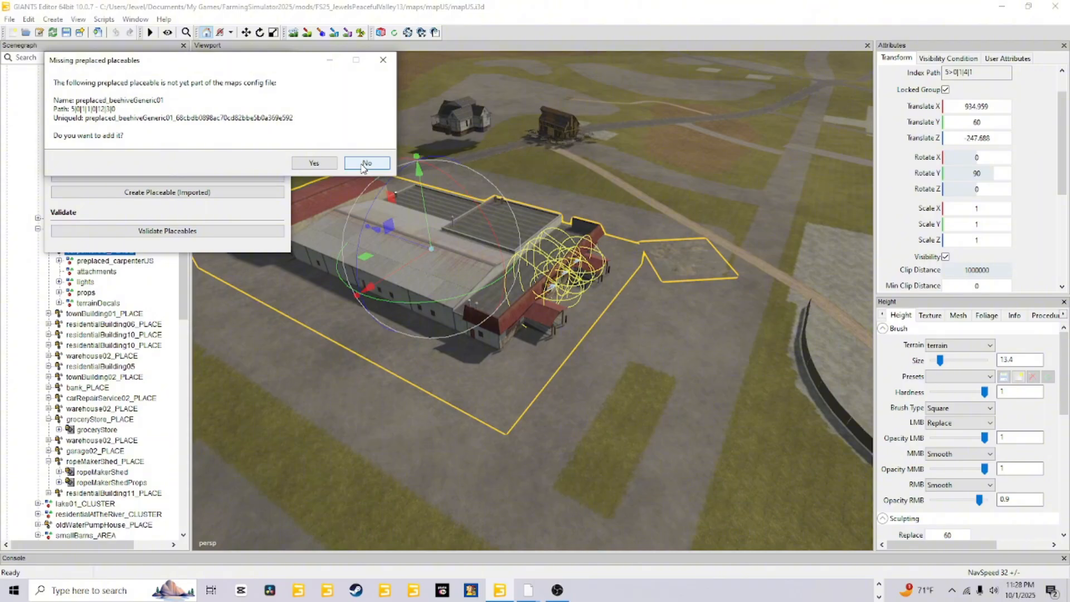
{"action": "left_click", "coordinate": [364, 165]}
{"action": "left_click", "coordinate": [363, 165]}
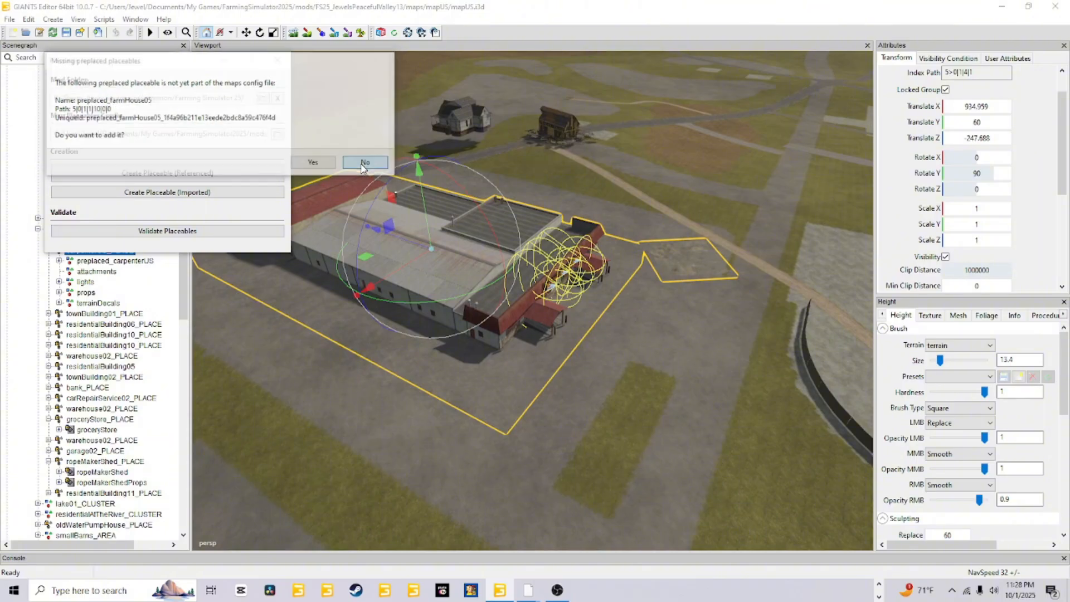
{"action": "left_click", "coordinate": [364, 165]}
{"action": "left_click", "coordinate": [364, 165]}
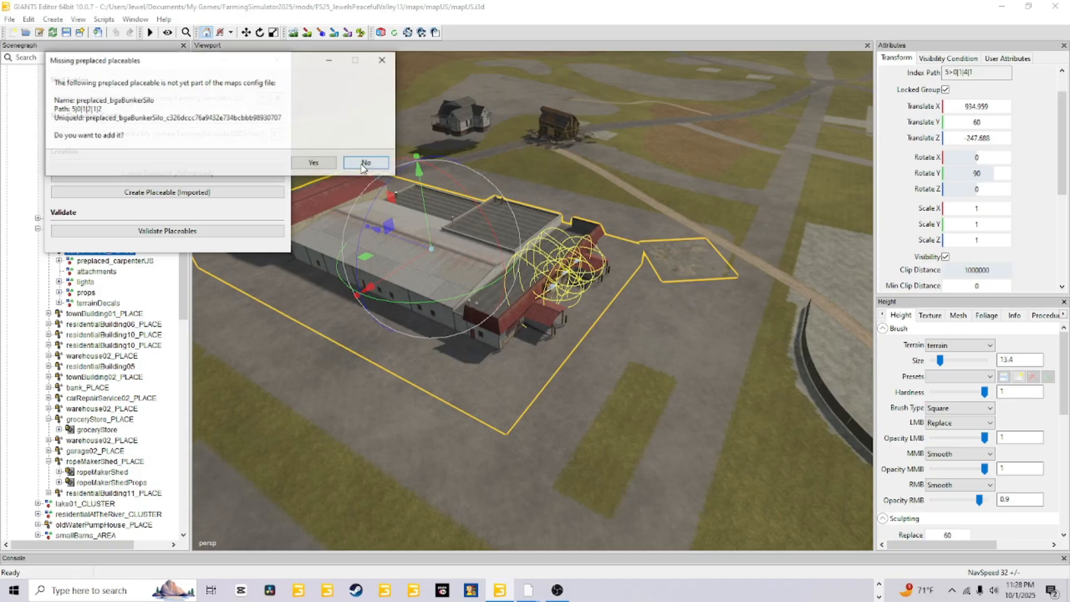
{"action": "left_click", "coordinate": [363, 165]}
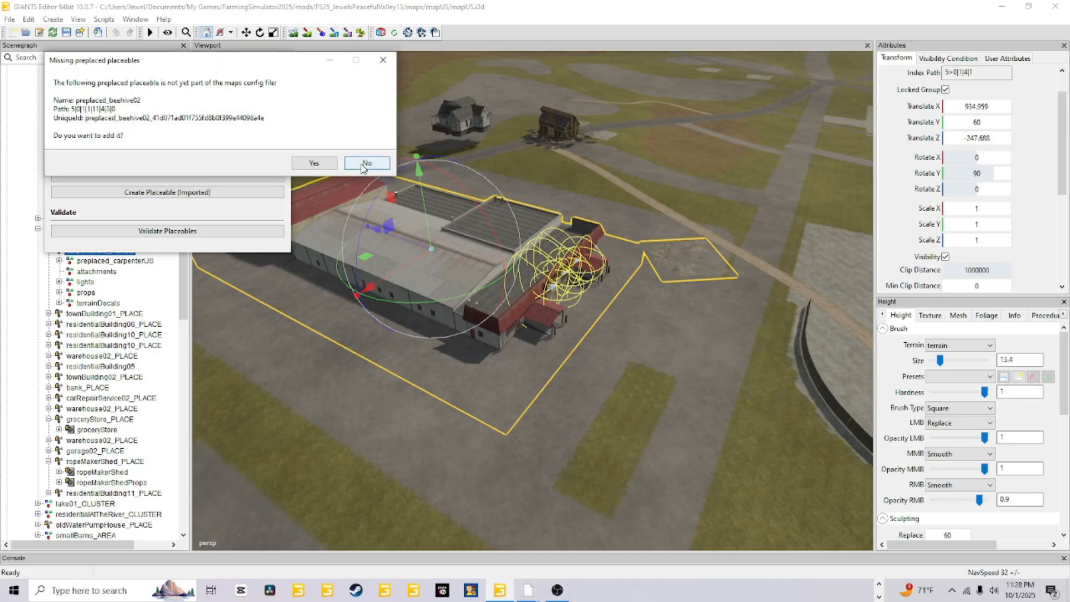
{"action": "left_click", "coordinate": [363, 165]}
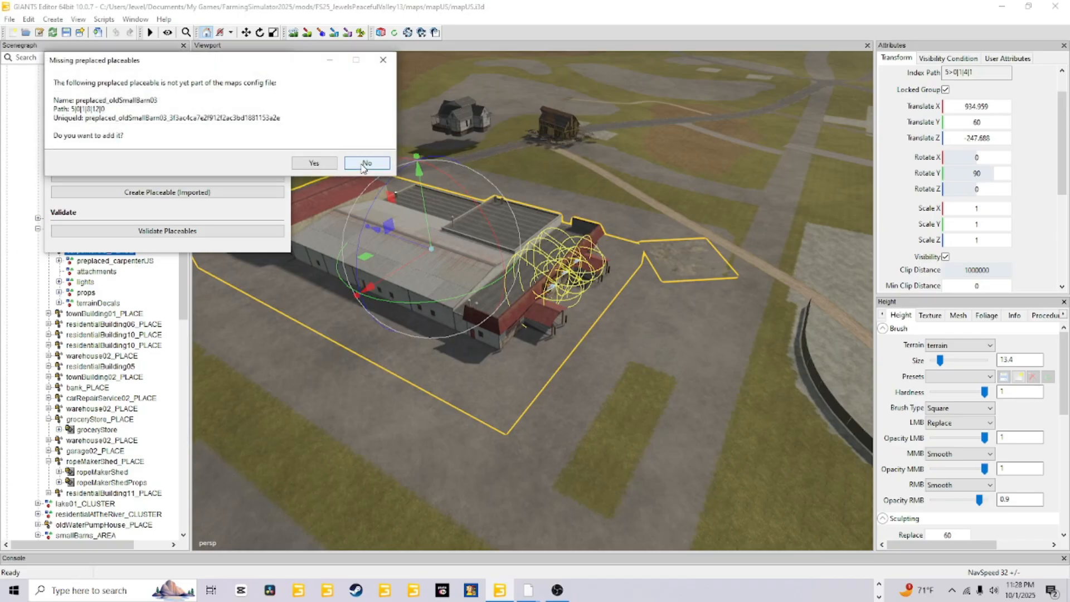
{"action": "left_click", "coordinate": [364, 164]}
{"action": "left_click", "coordinate": [363, 165]}
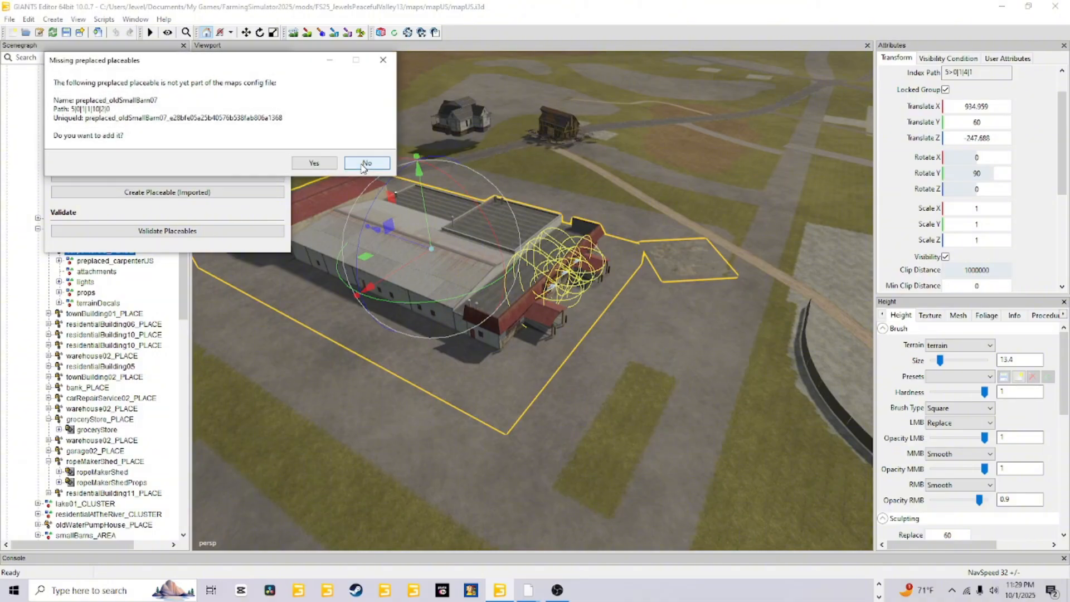
{"action": "left_click", "coordinate": [364, 165]}
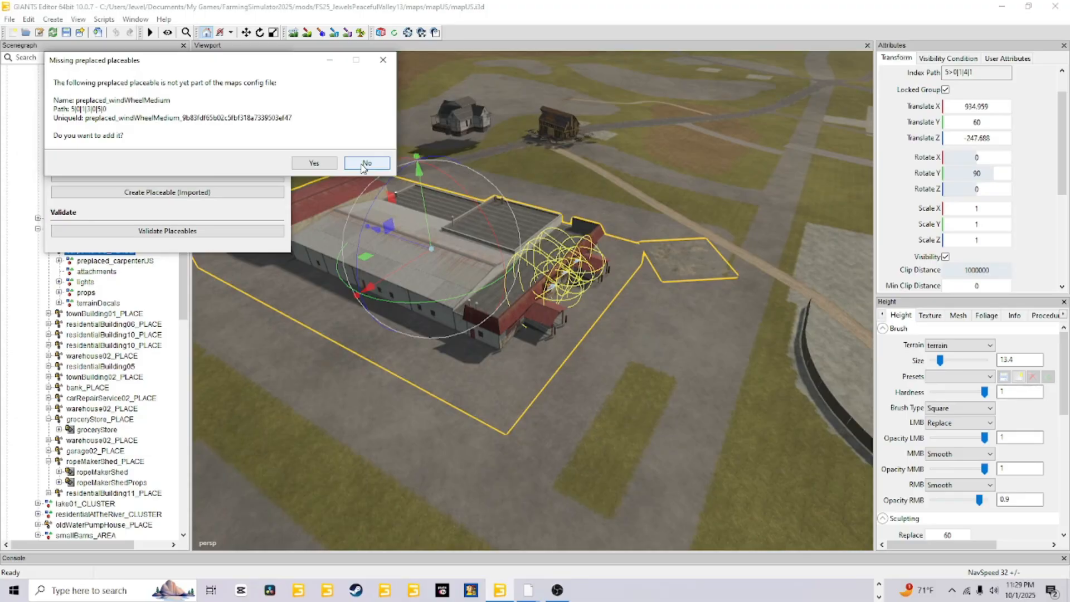
{"action": "left_click", "coordinate": [364, 165]}
{"action": "left_click", "coordinate": [363, 165]}
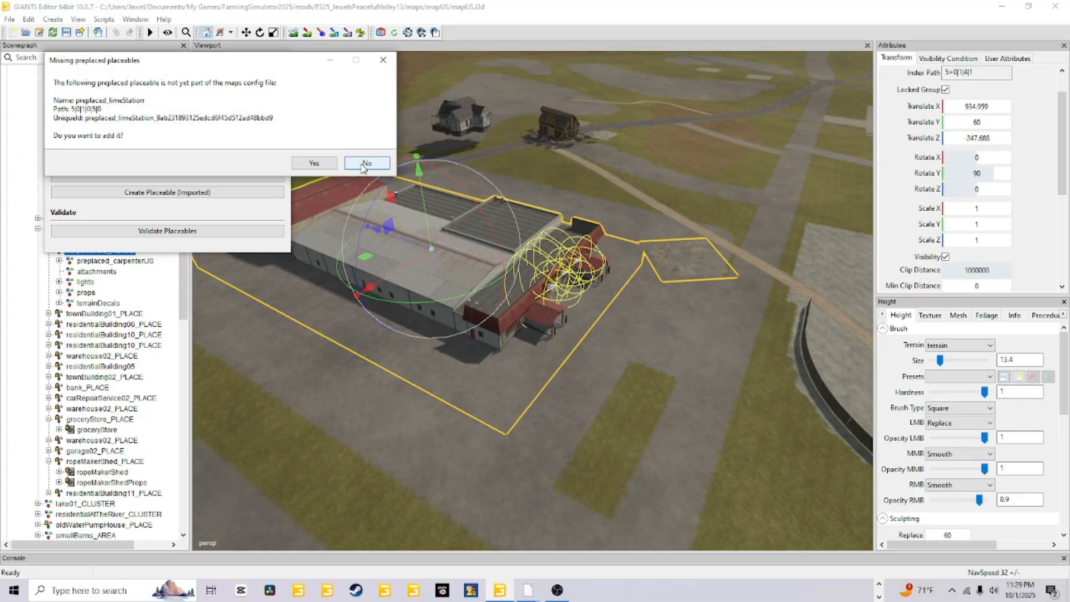
{"action": "left_click", "coordinate": [364, 165]}
{"action": "left_click", "coordinate": [363, 165]}
{"action": "left_click", "coordinate": [363, 165]}
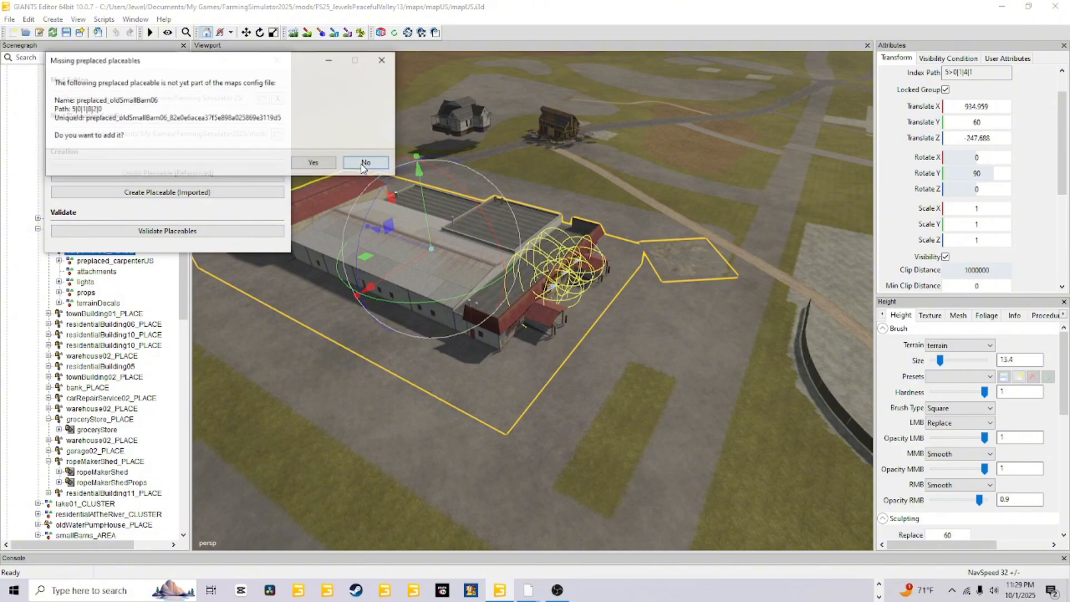
{"action": "left_click", "coordinate": [365, 163]}
{"action": "left_click", "coordinate": [365, 163]}
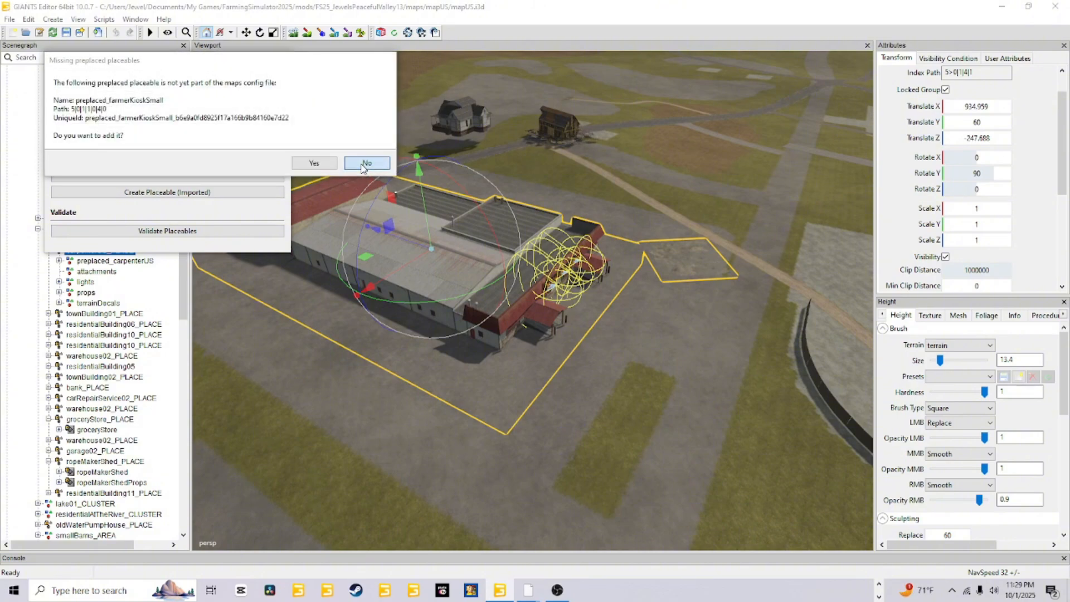
{"action": "left_click", "coordinate": [365, 163]}
{"action": "left_click", "coordinate": [365, 163]}
{"action": "left_click", "coordinate": [365, 162]}
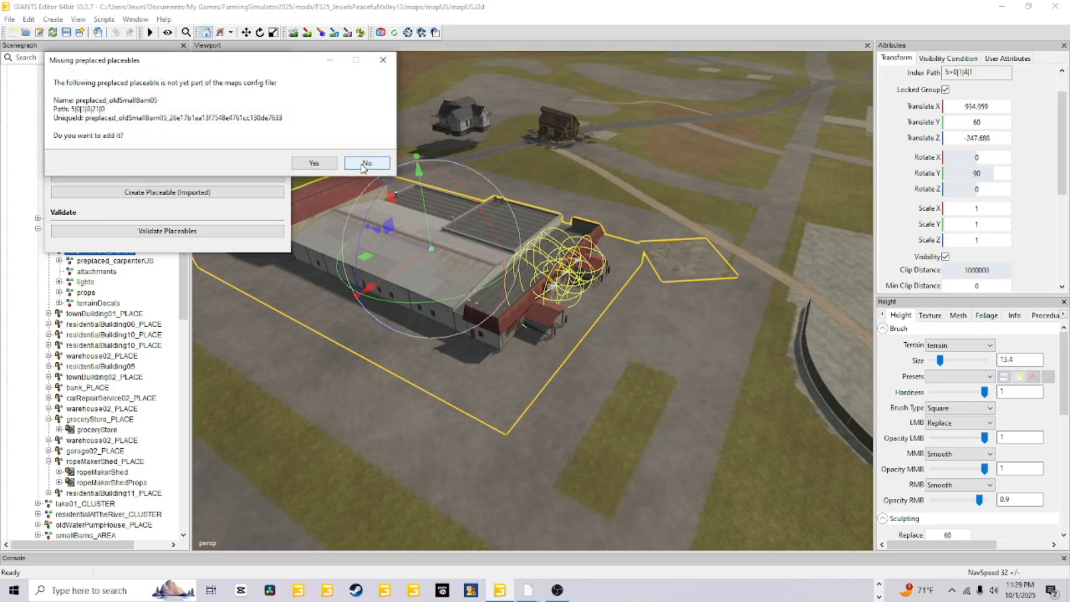
{"action": "left_click", "coordinate": [364, 165]}
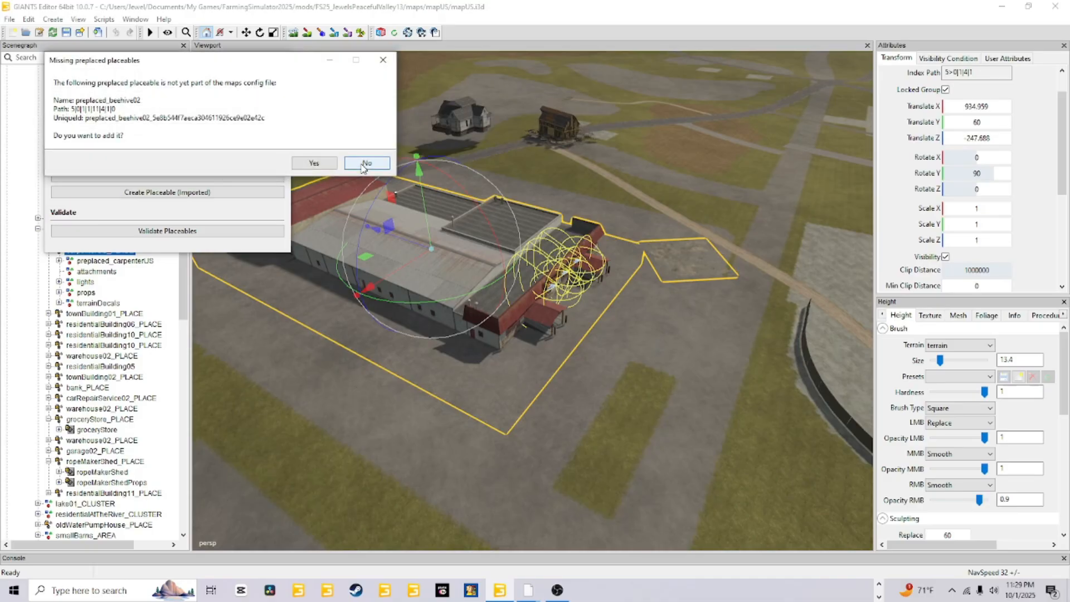
{"action": "left_click", "coordinate": [363, 165]}
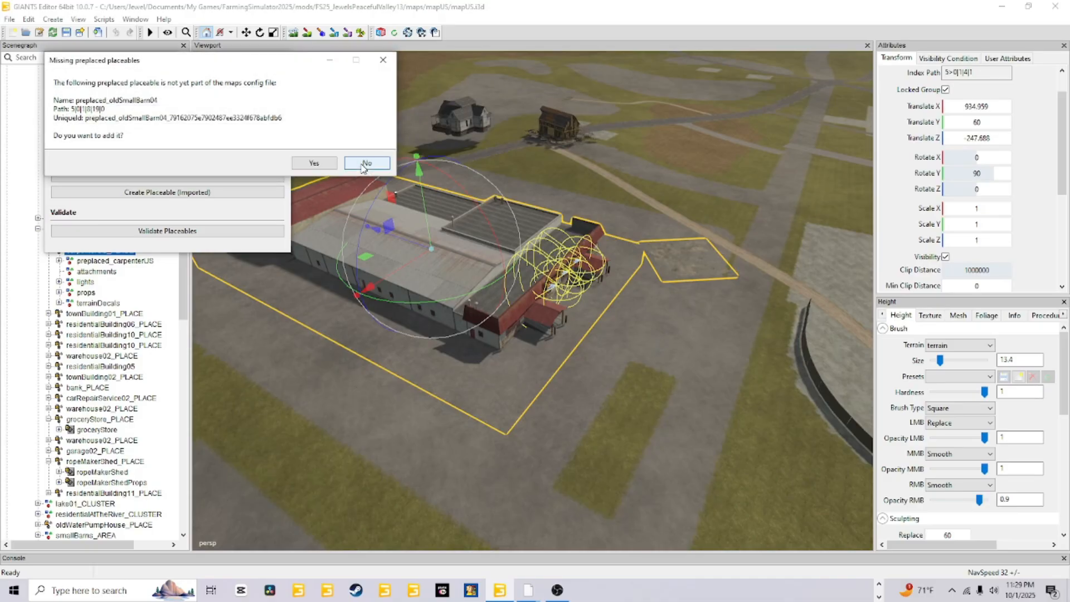
{"action": "left_click", "coordinate": [363, 165]}
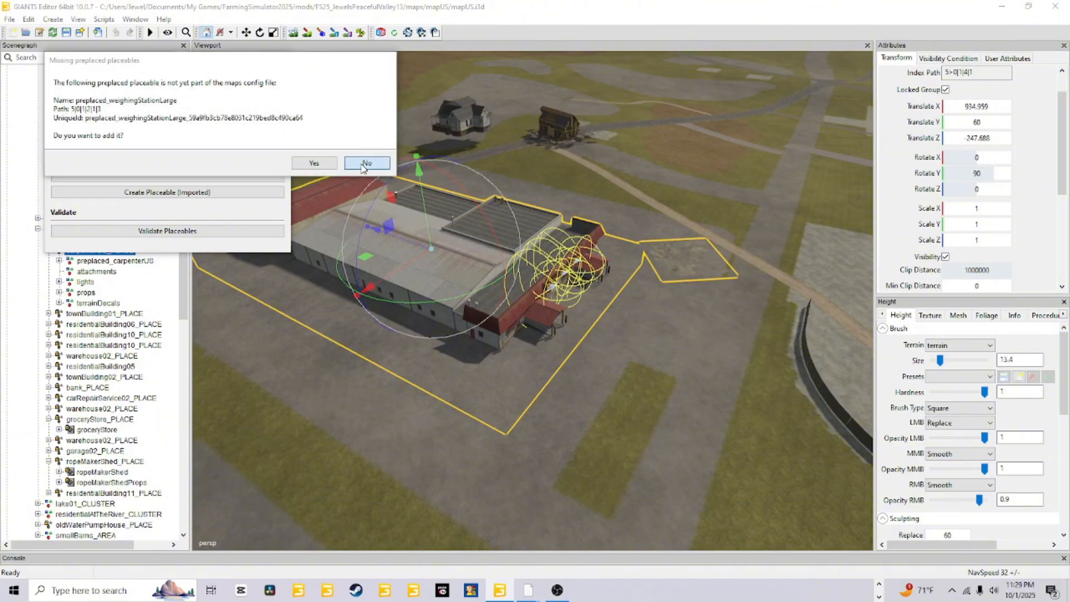
{"action": "left_click", "coordinate": [363, 165]}
{"action": "left_click", "coordinate": [363, 165]}
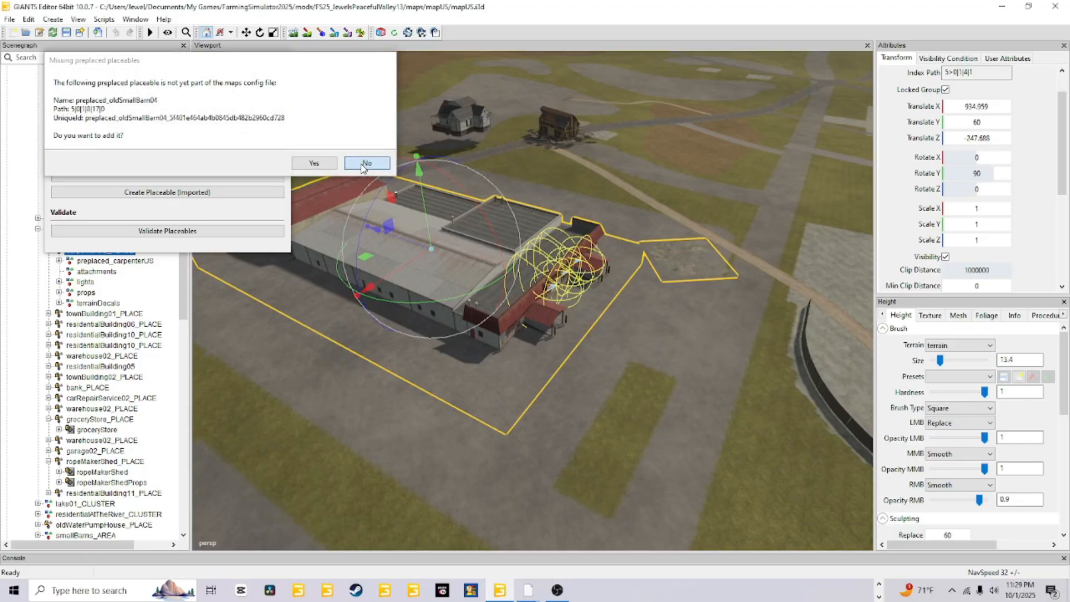
{"action": "left_click", "coordinate": [364, 165]}
{"action": "left_click", "coordinate": [364, 165]}
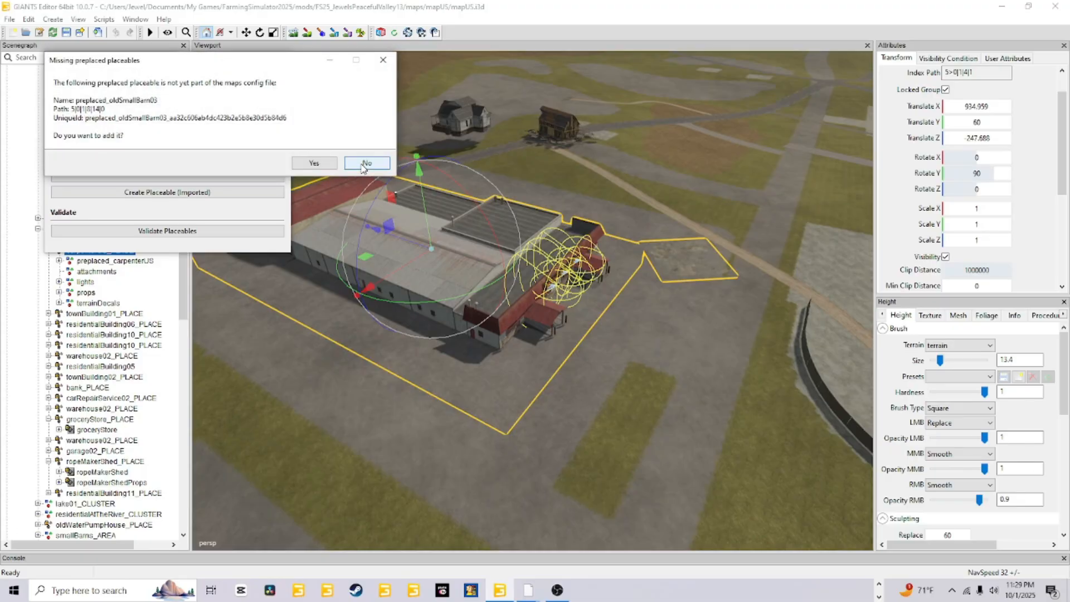
{"action": "left_click", "coordinate": [364, 165]}
{"action": "left_click", "coordinate": [364, 165]}
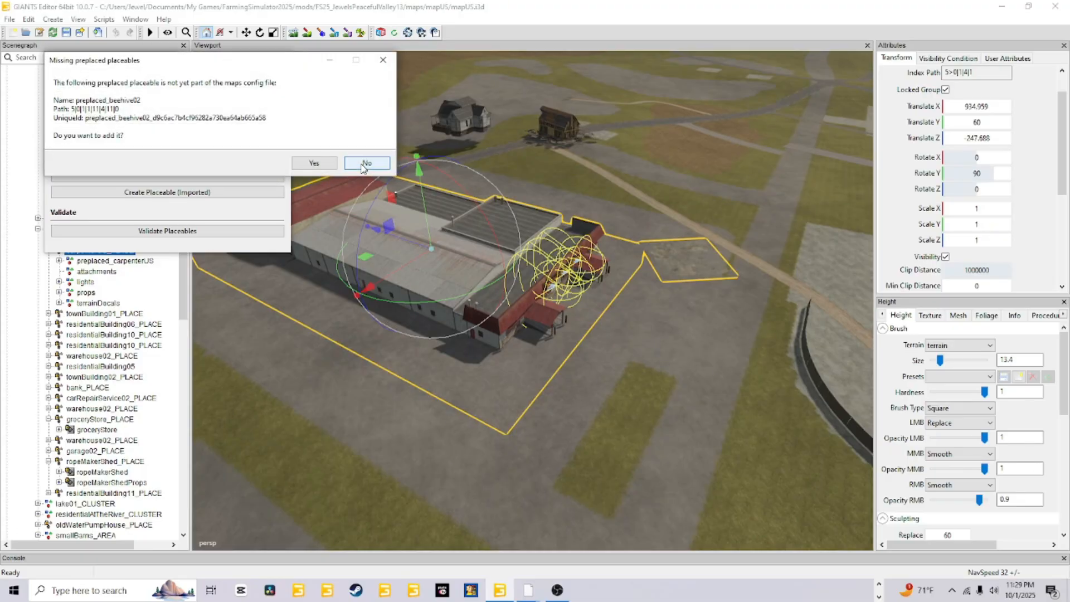
{"action": "left_click", "coordinate": [363, 165]}
{"action": "left_click", "coordinate": [363, 165]}
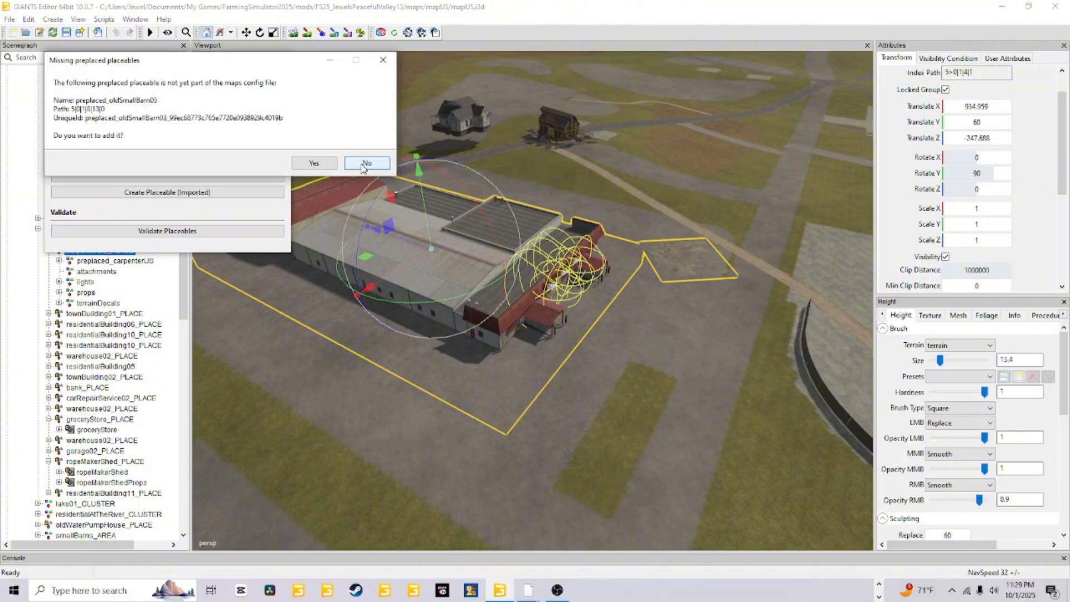
{"action": "left_click", "coordinate": [364, 165]}
{"action": "left_click", "coordinate": [363, 165]}
{"action": "left_click", "coordinate": [364, 165]}
{"action": "left_click", "coordinate": [364, 165]}
{"action": "left_click", "coordinate": [363, 165]}
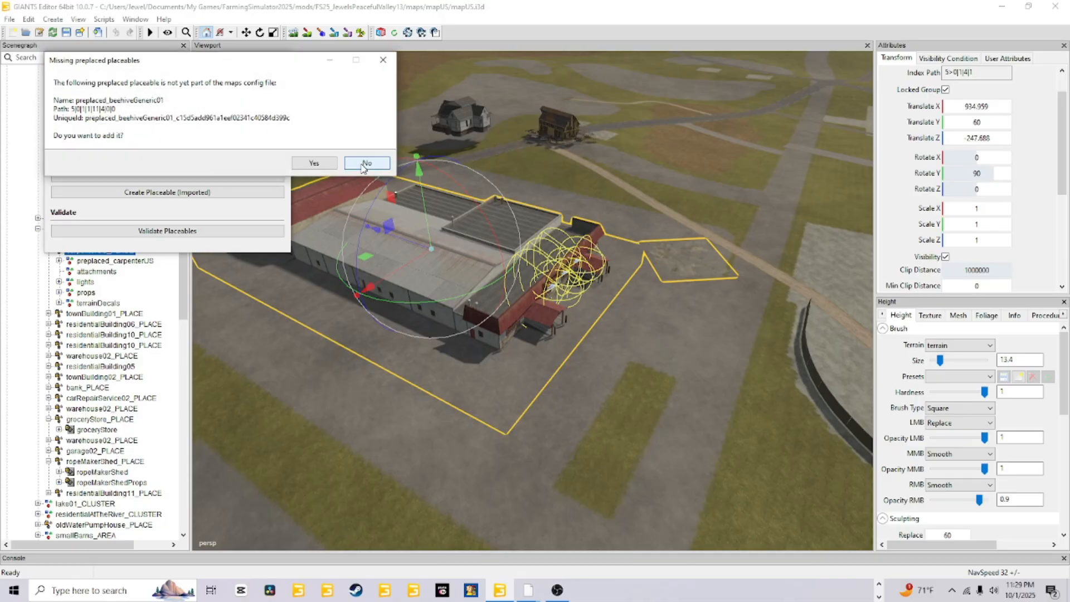
{"action": "left_click", "coordinate": [363, 164]}
{"action": "left_click", "coordinate": [363, 164]}
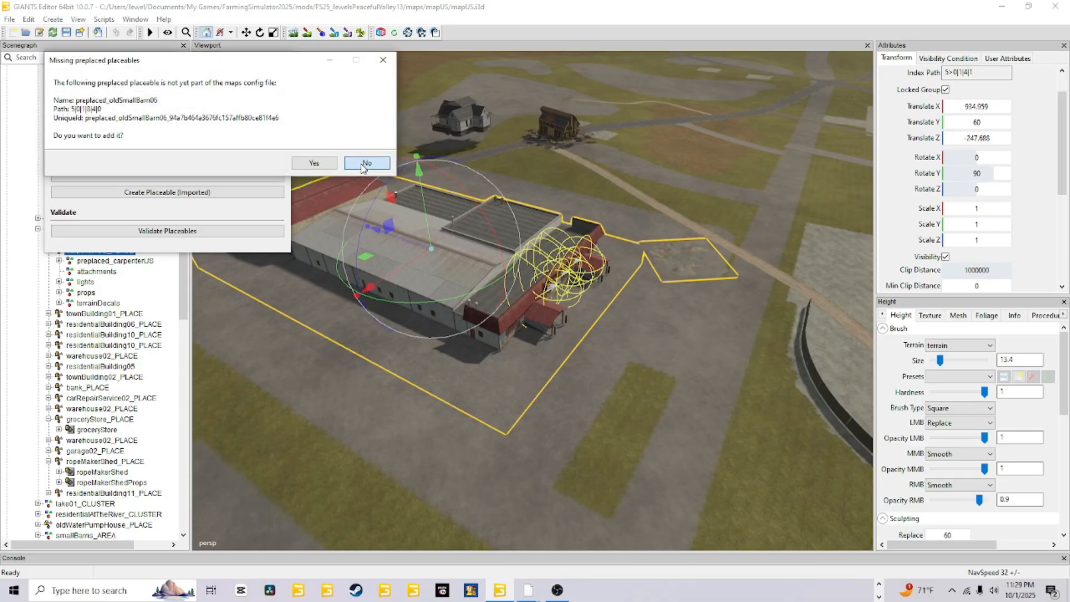
{"action": "left_click", "coordinate": [364, 164]}
{"action": "left_click", "coordinate": [363, 164]}
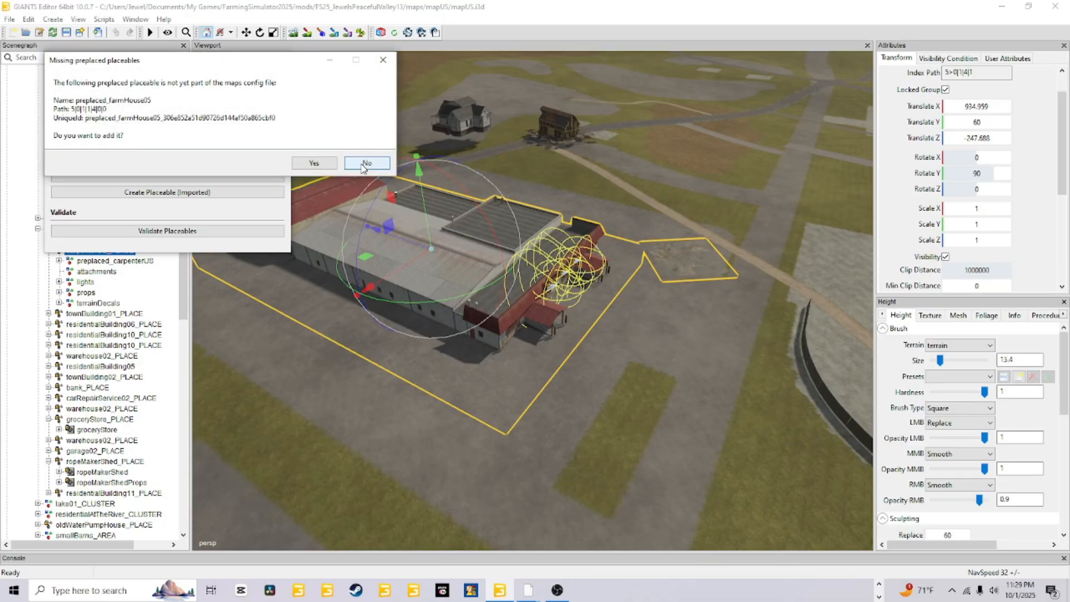
{"action": "left_click", "coordinate": [363, 164]}
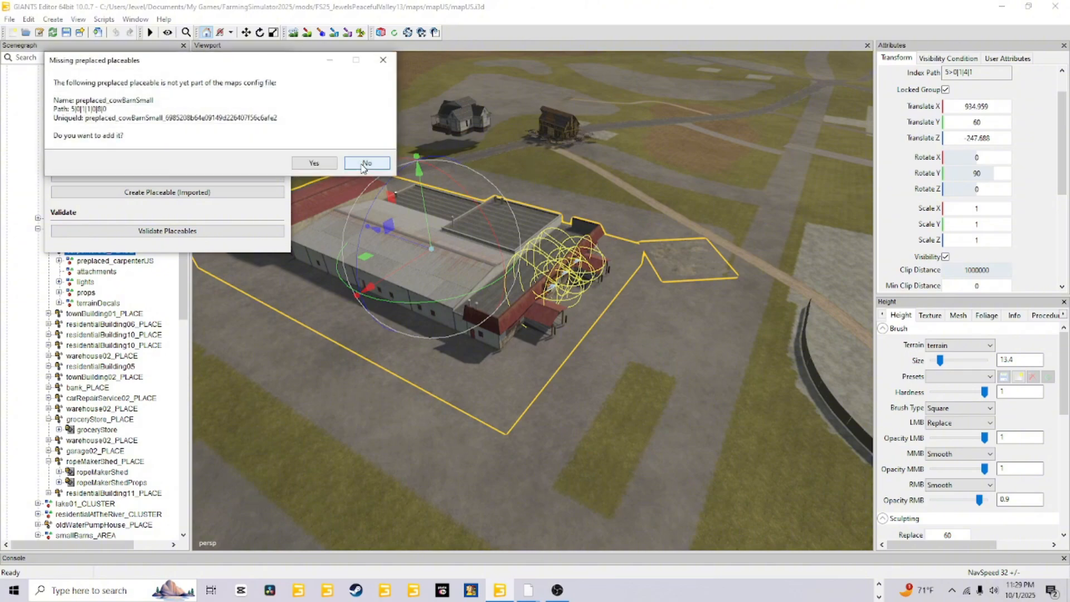
{"action": "left_click", "coordinate": [363, 164]}
{"action": "left_click", "coordinate": [364, 164]}
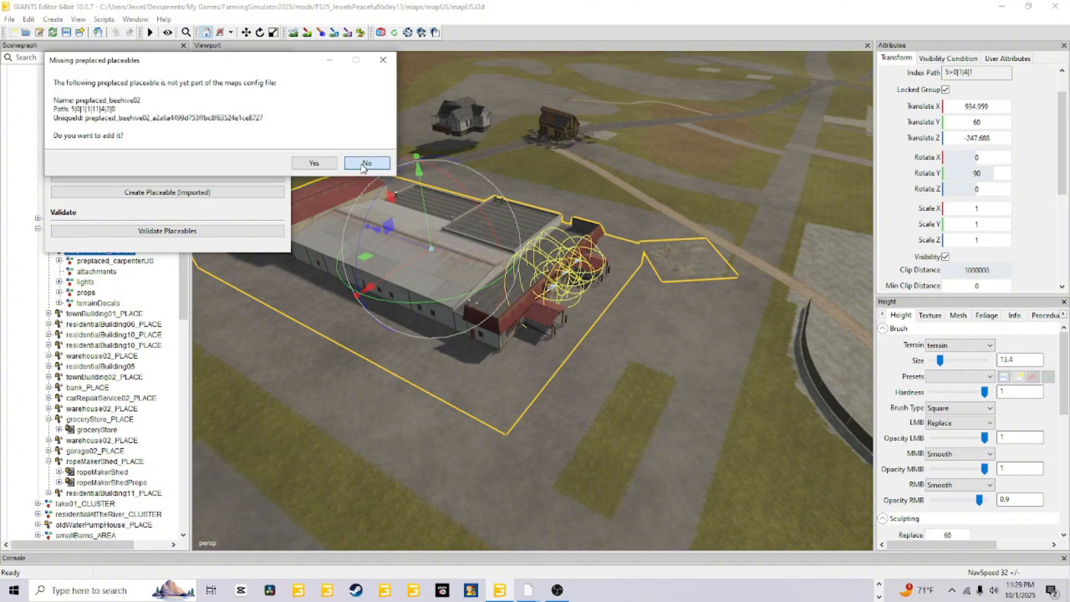
{"action": "left_click", "coordinate": [364, 164]}
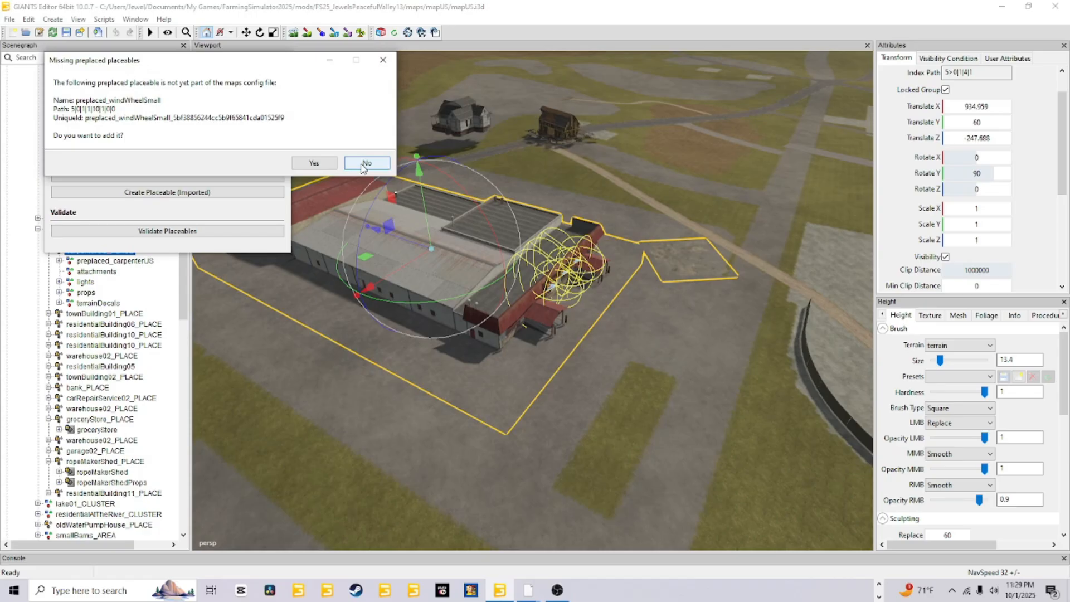
{"action": "left_click", "coordinate": [364, 163]}
{"action": "left_click", "coordinate": [363, 164]}
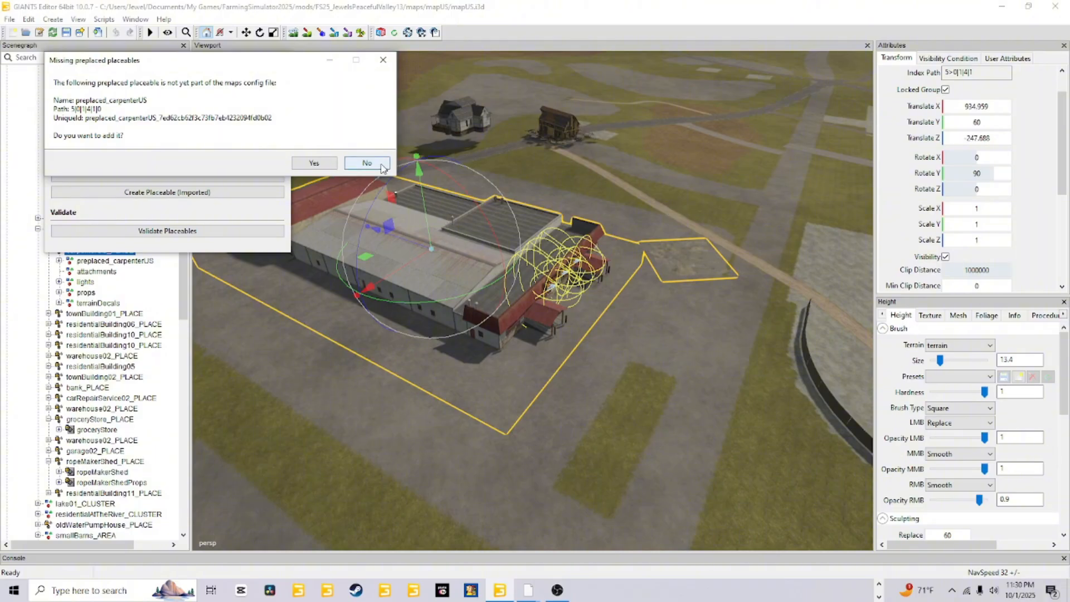
Decline adding preplaced_carpenterUS, preplaced_farmGrainBinOld and the missing placeables offered after them to the map config
{"action": "left_click", "coordinate": [381, 164]}
{"action": "left_click", "coordinate": [381, 165]}
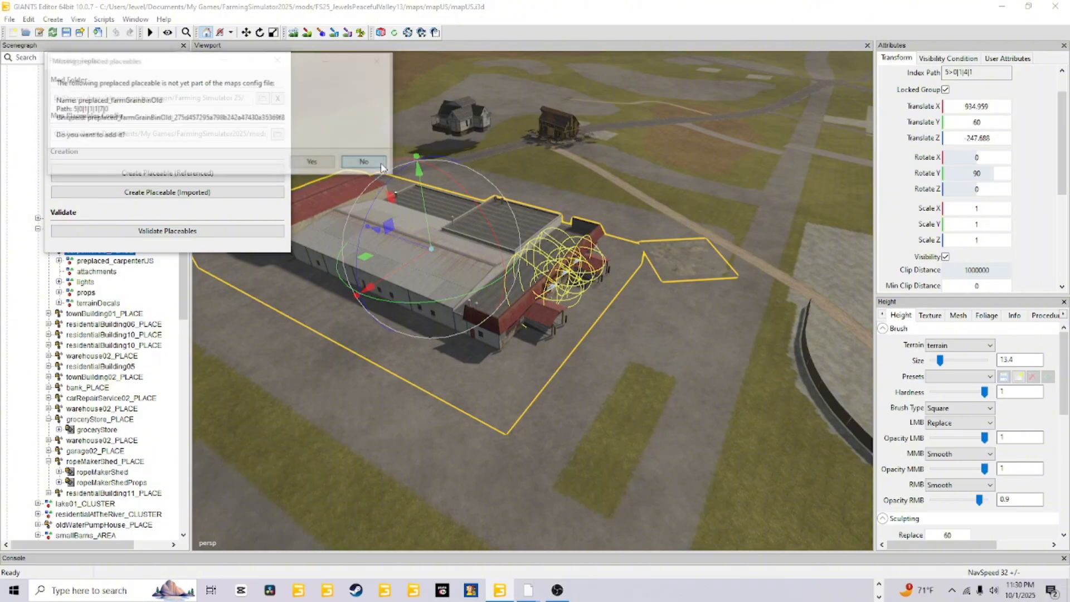
{"action": "left_click", "coordinate": [381, 165]}
{"action": "left_click", "coordinate": [382, 165]}
{"action": "left_click", "coordinate": [382, 165]}
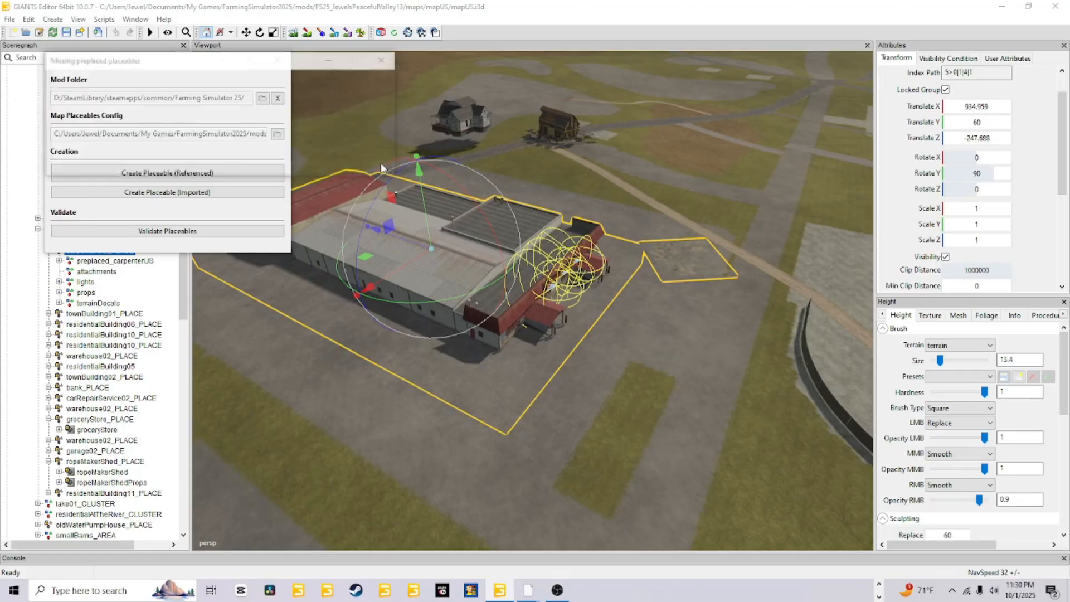
Decline adding the remaining missing placeables, such as preplaced_gasStation01_trigger, preplaced_beehive02 and preplaced_electricityGenerator1, to the map config and close the Placeable Toolkit
{"action": "left_click", "coordinate": [382, 165]}
{"action": "left_click", "coordinate": [382, 165]}
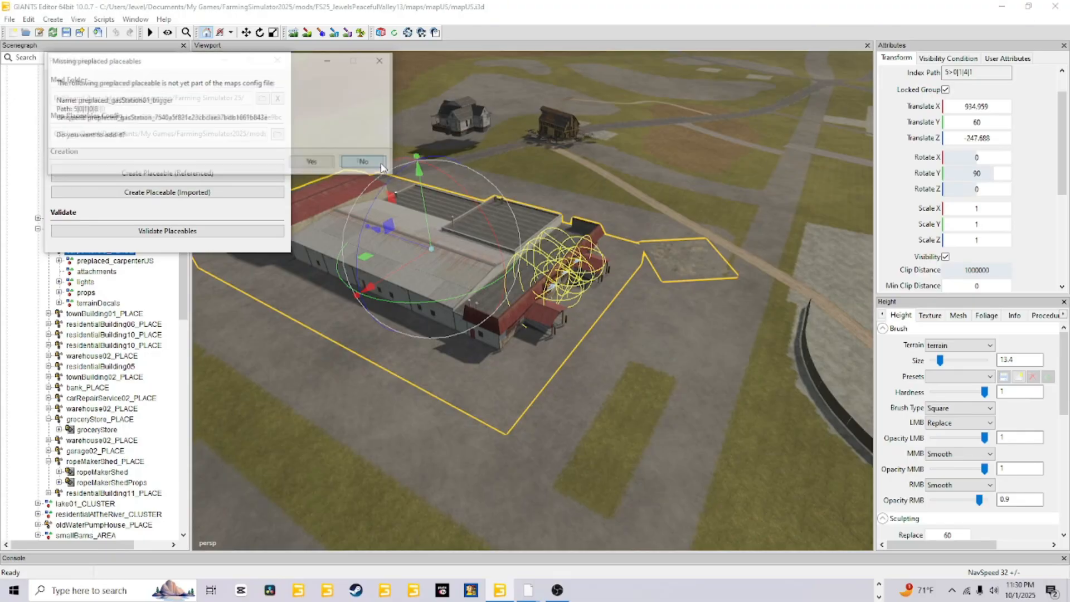
{"action": "left_click", "coordinate": [383, 165]}
{"action": "left_click", "coordinate": [383, 165]}
{"action": "left_click", "coordinate": [382, 165]}
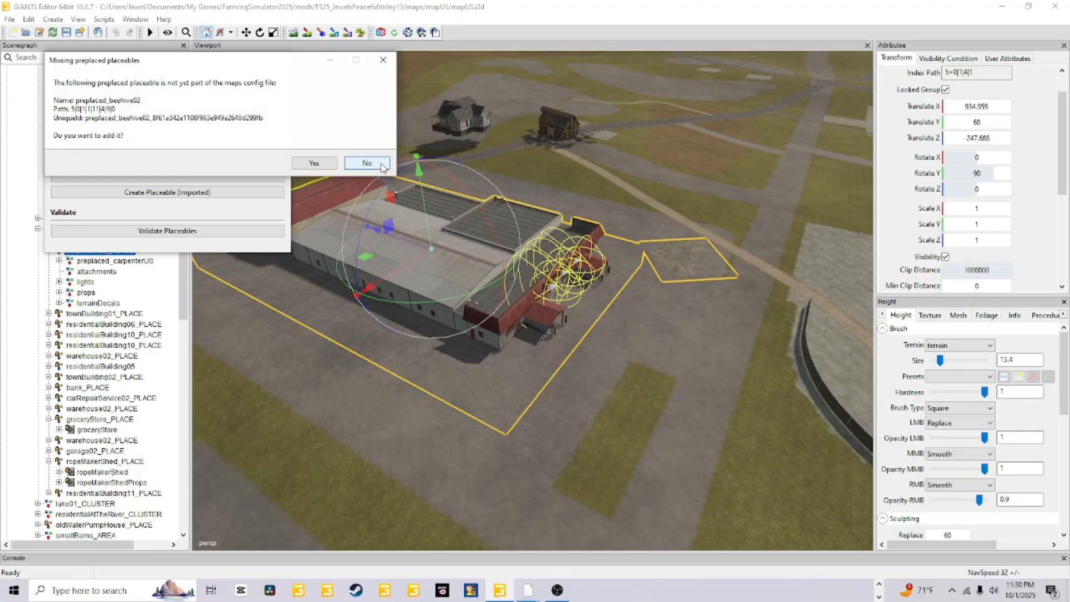
{"action": "left_click", "coordinate": [383, 165]}
{"action": "left_click", "coordinate": [382, 165]}
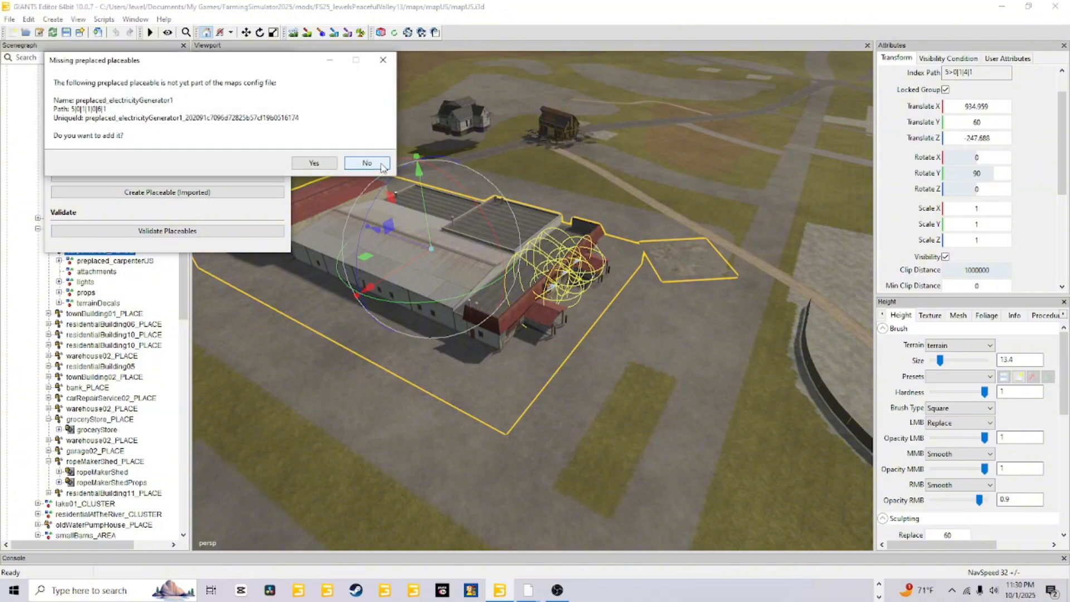
{"action": "left_click", "coordinate": [382, 165]}
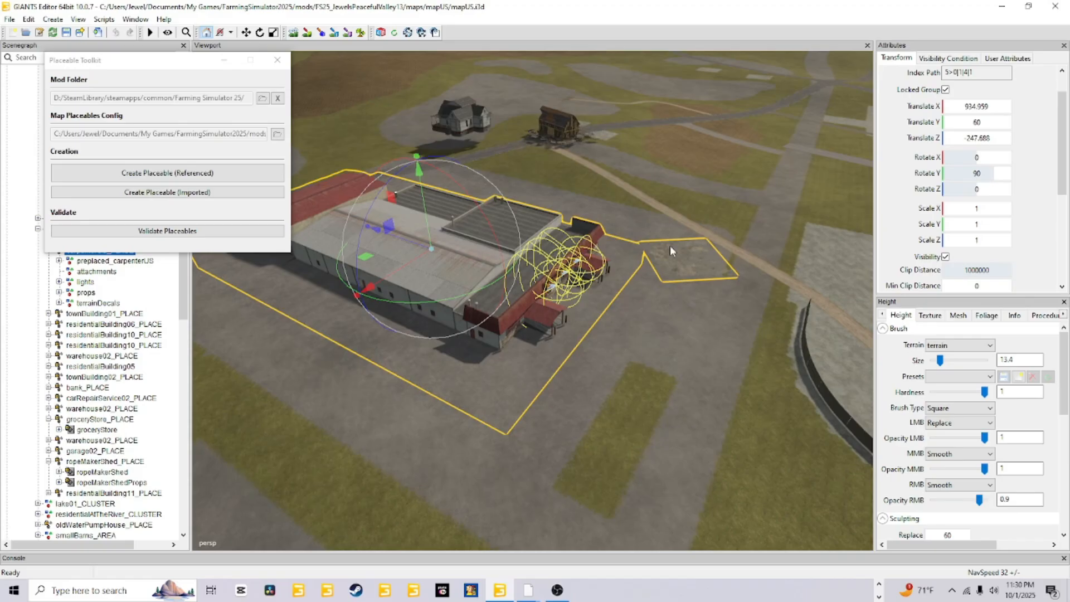
{"action": "left_click", "coordinate": [277, 61]}
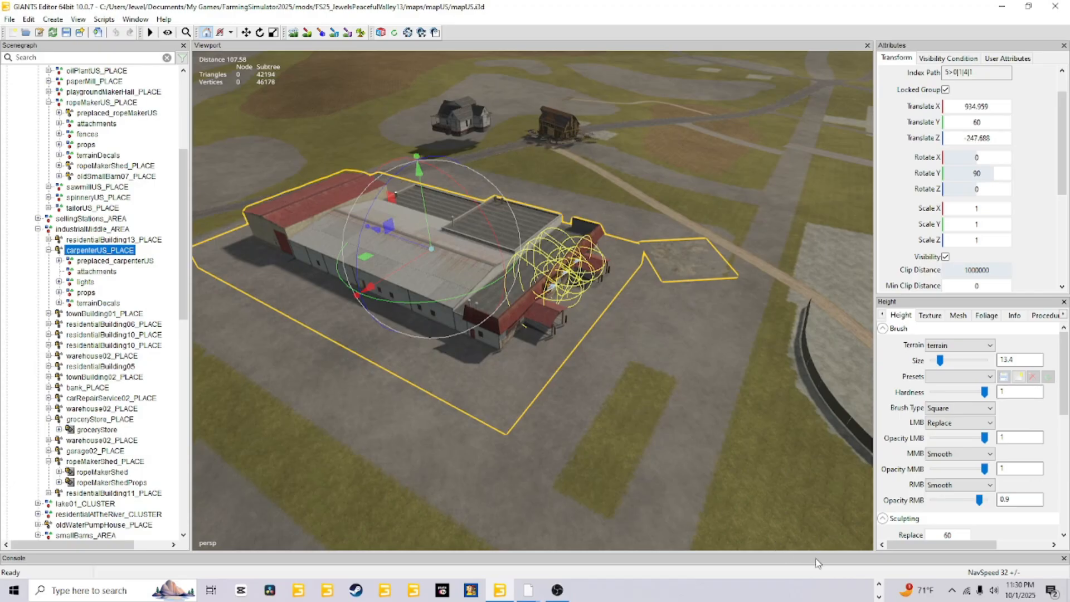
Switch to File Explorer and open the base game's placeables file from data/maps/mapUS/config in Notepad++
{"action": "left_click", "coordinate": [881, 584]}
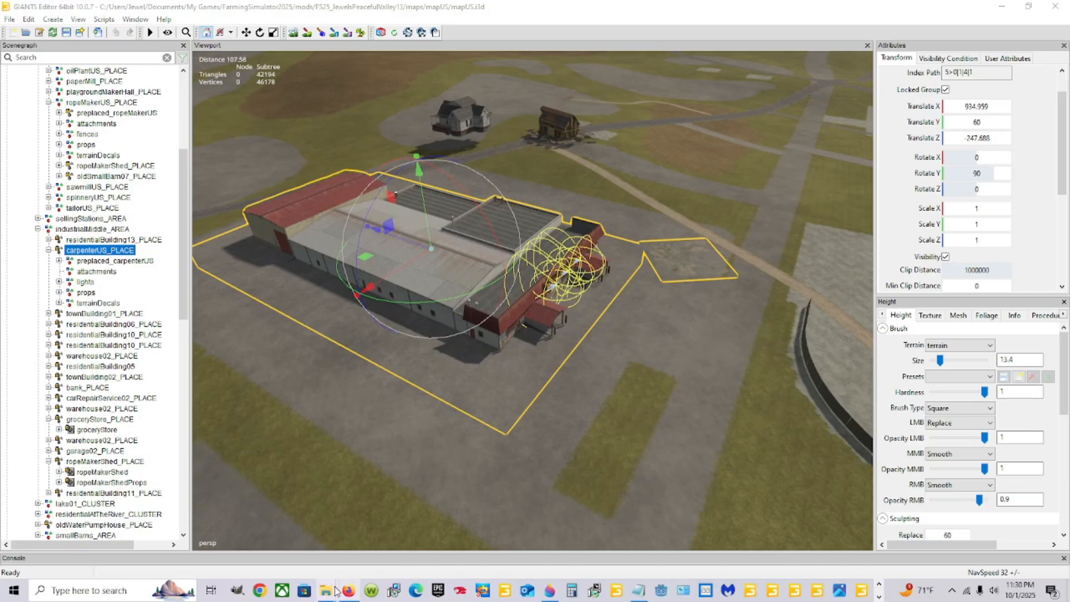
{"action": "mouse_move", "coordinate": [326, 590]}
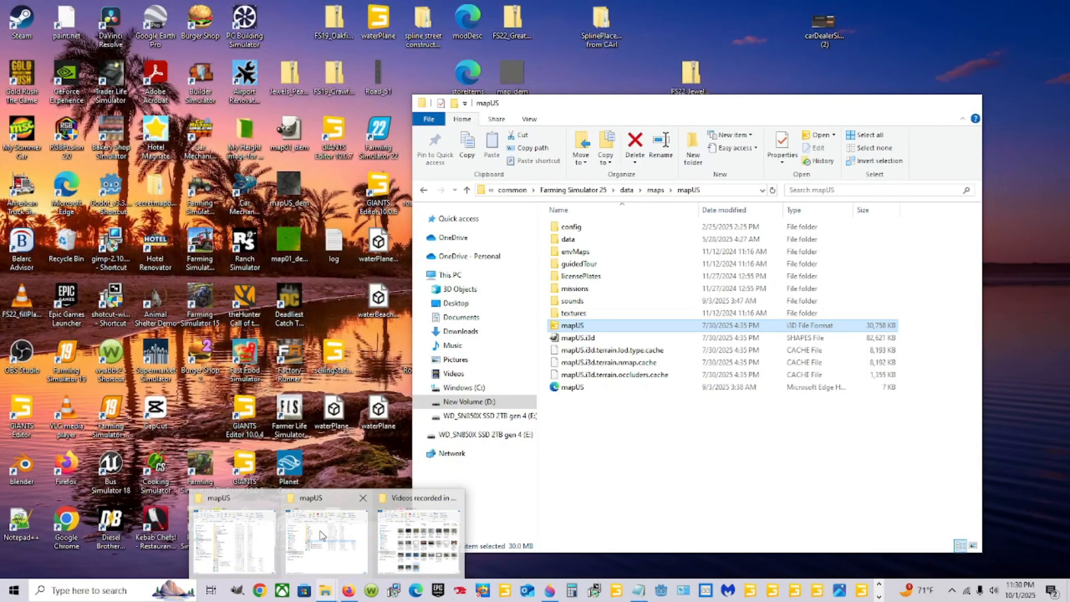
{"action": "left_click", "coordinate": [320, 535]}
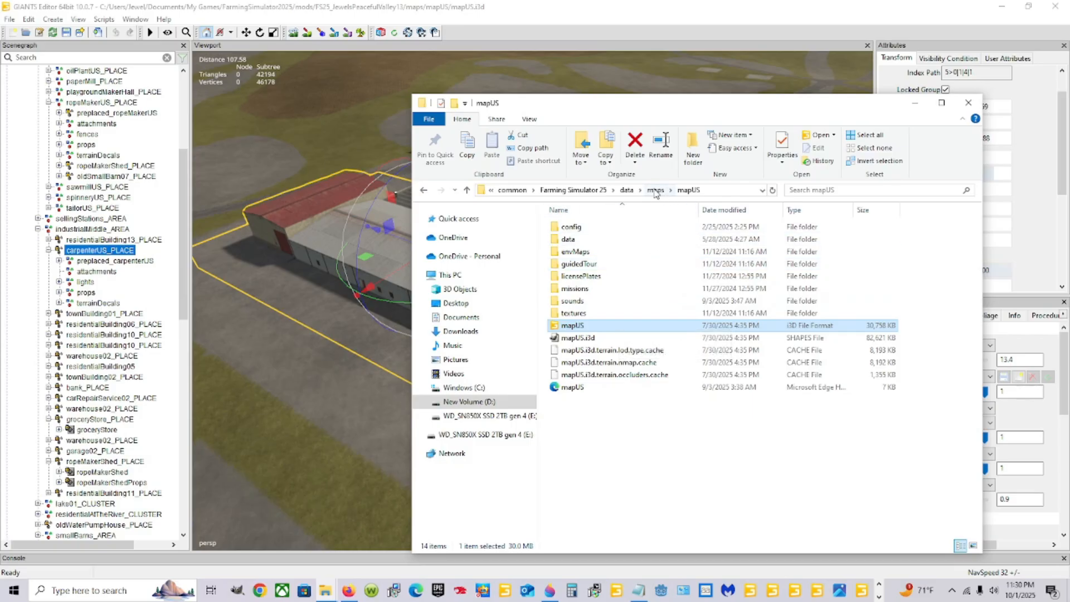
{"action": "double_click", "coordinate": [571, 227]}
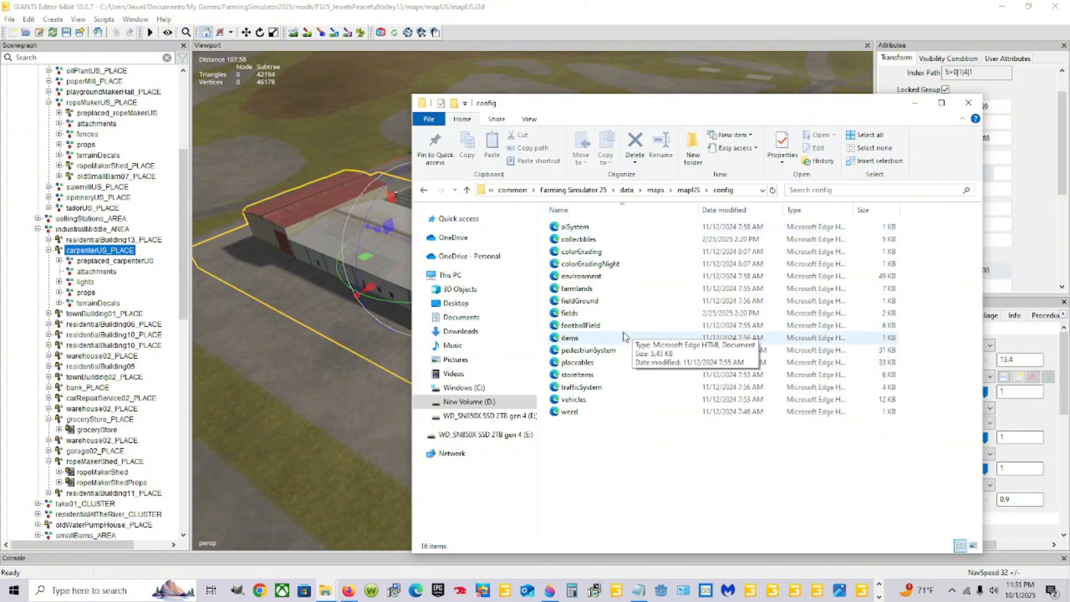
{"action": "left_click", "coordinate": [605, 366]}
{"action": "right_click", "coordinate": [605, 370]}
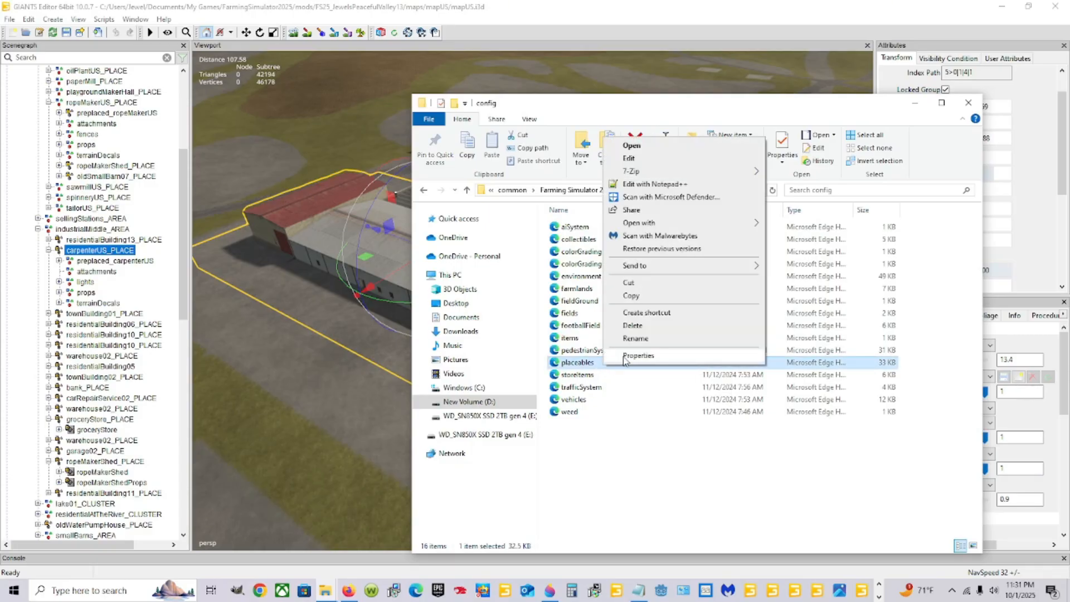
{"action": "left_click", "coordinate": [659, 189]}
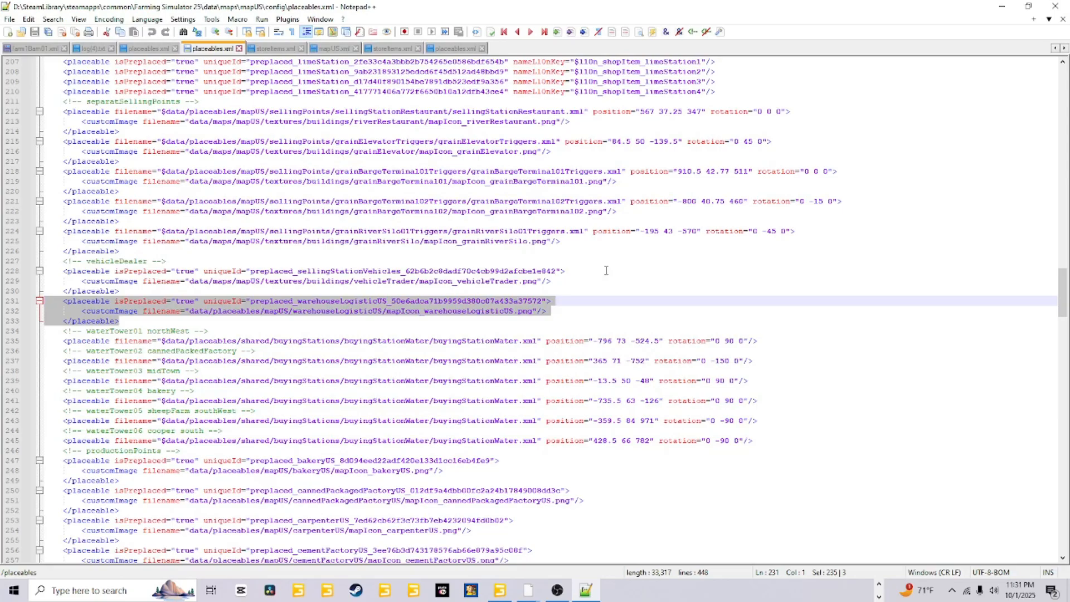
Search the base game's placeables.xml for "carp" to find the carpenterUS entry, and close the search
{"action": "left_click", "coordinate": [595, 317]}
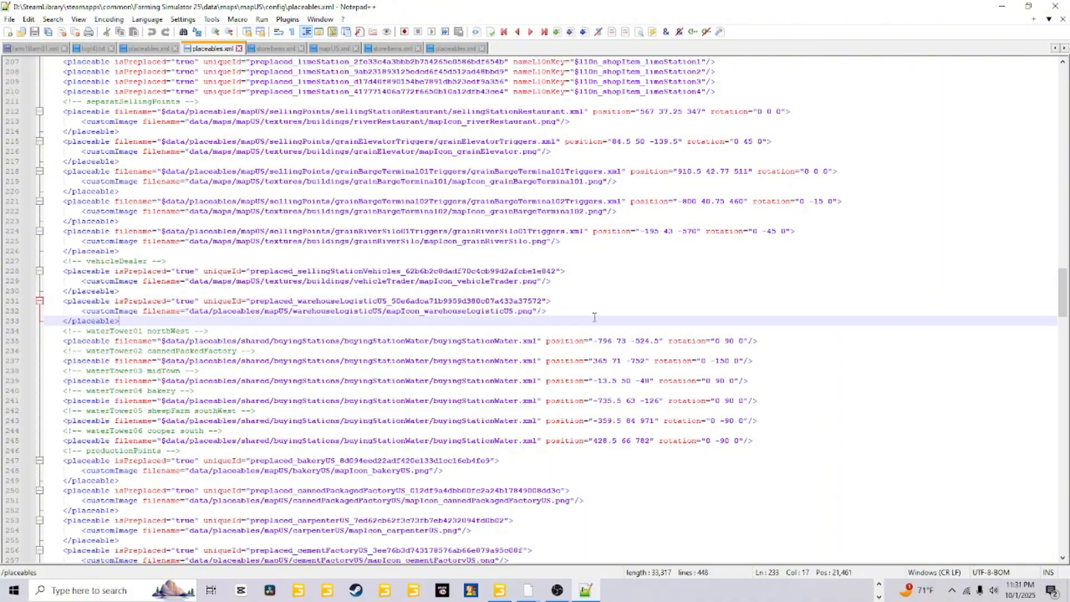
{"action": "key", "text": "ctrl+f"}
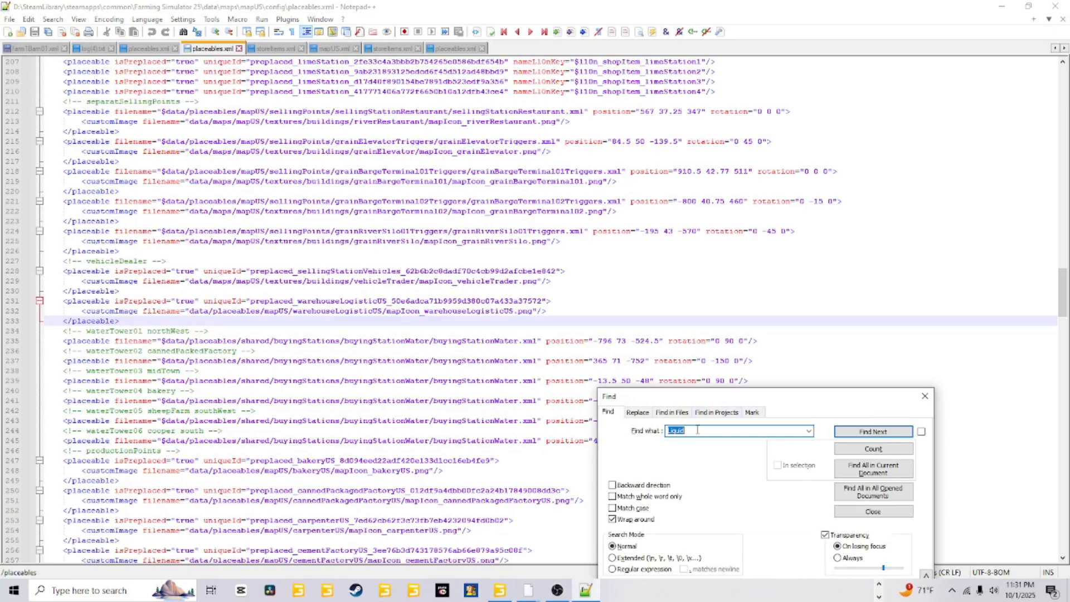
{"action": "type", "text": "carp"}
{"action": "double_click", "coordinate": [736, 430]}
{"action": "left_click_drag", "start_coordinate": [726, 431], "coordinate": [683, 435]}
{"action": "key", "text": "BackSpace"}
{"action": "left_click", "coordinate": [850, 433]}
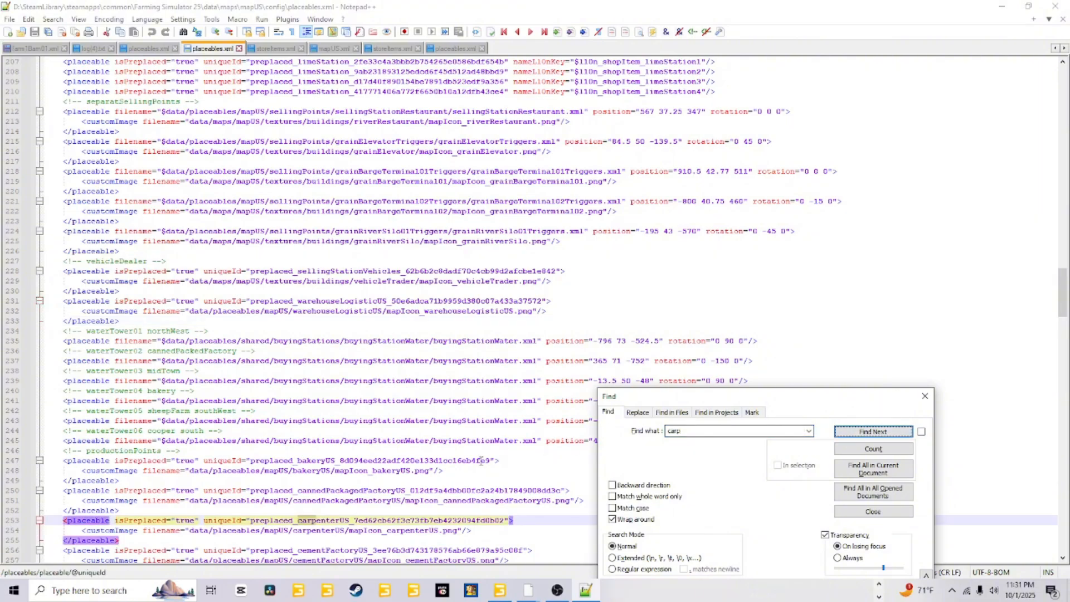
{"action": "scroll", "coordinate": [480, 460], "scroll_direction": "down", "scroll_amount": 5}
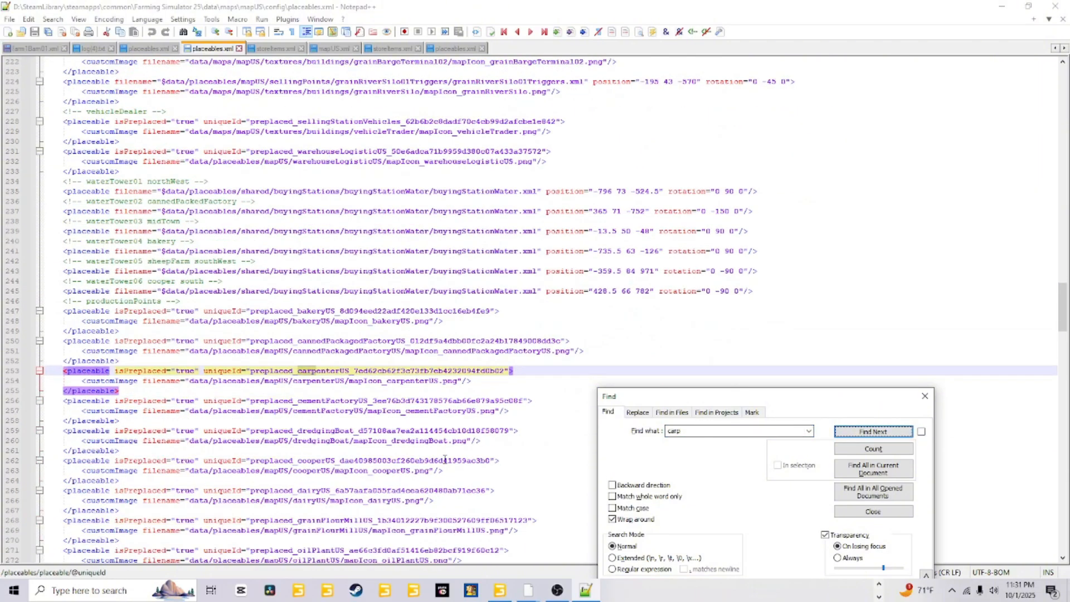
{"action": "left_click", "coordinate": [526, 369]}
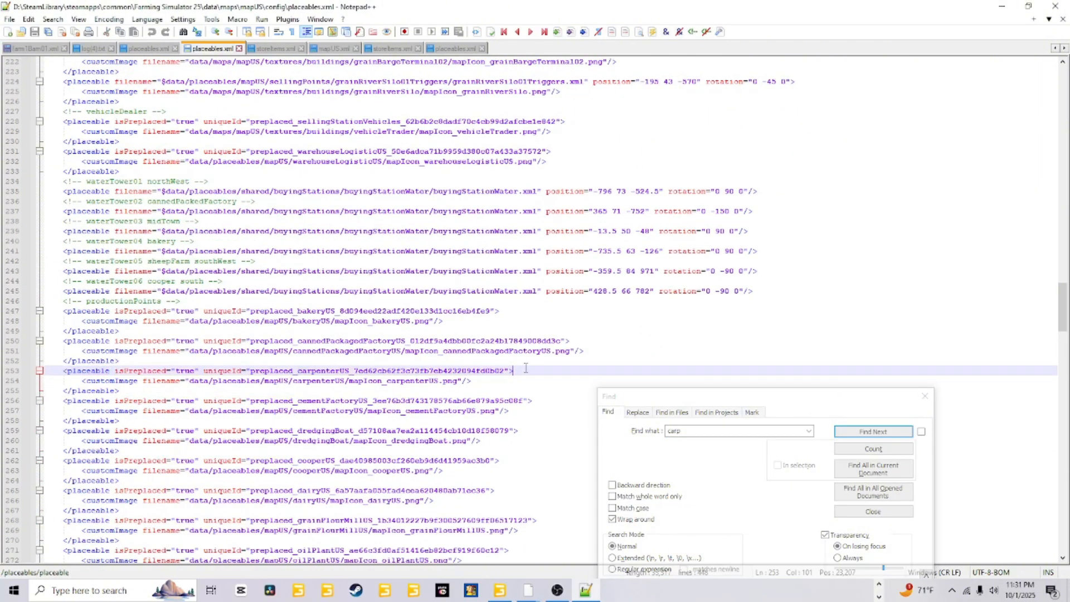
{"action": "left_click", "coordinate": [923, 397]}
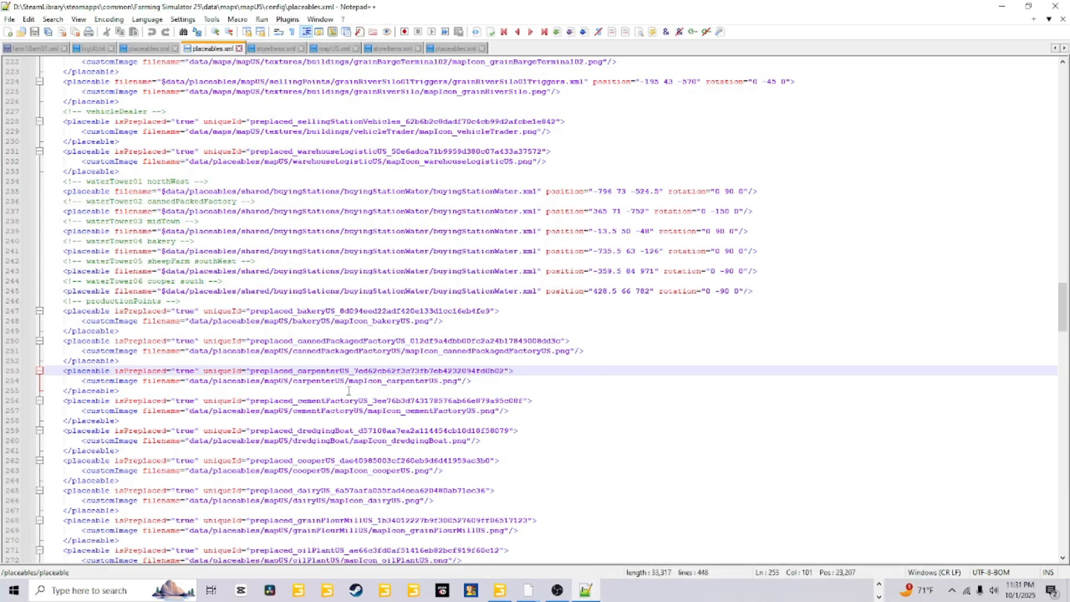
Copy the whole preplaced_carpenterUS placeable entry, including its customImage line and closing tag, from the base game's placeables.xml
{"action": "left_click_drag", "start_coordinate": [516, 371], "coordinate": [47, 370]}
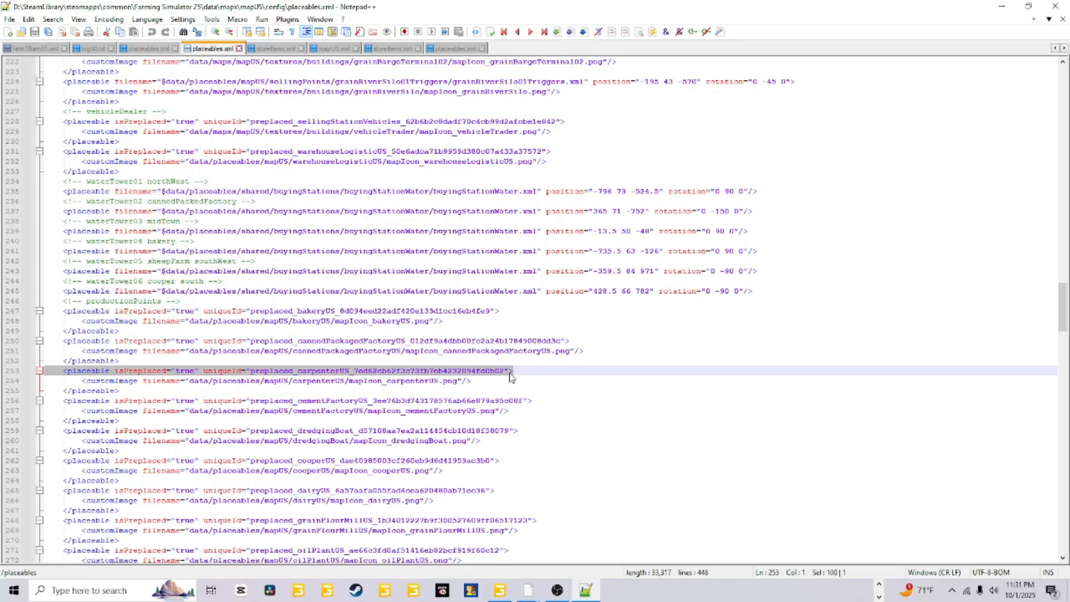
{"action": "left_click", "coordinate": [412, 382]}
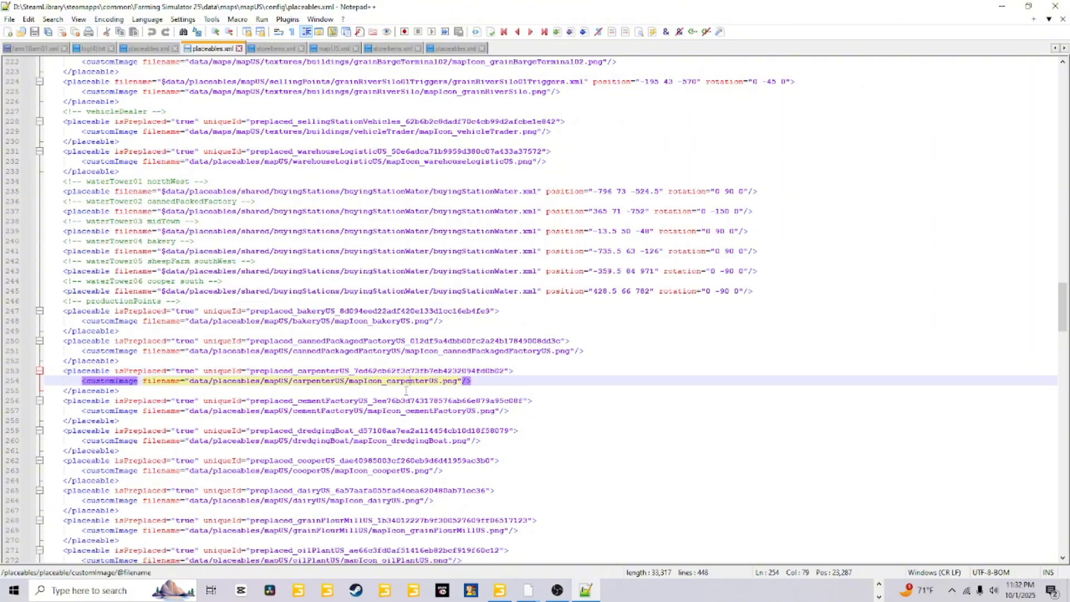
{"action": "left_click", "coordinate": [127, 391]}
{"action": "left_click_drag", "start_coordinate": [123, 390], "coordinate": [31, 375]}
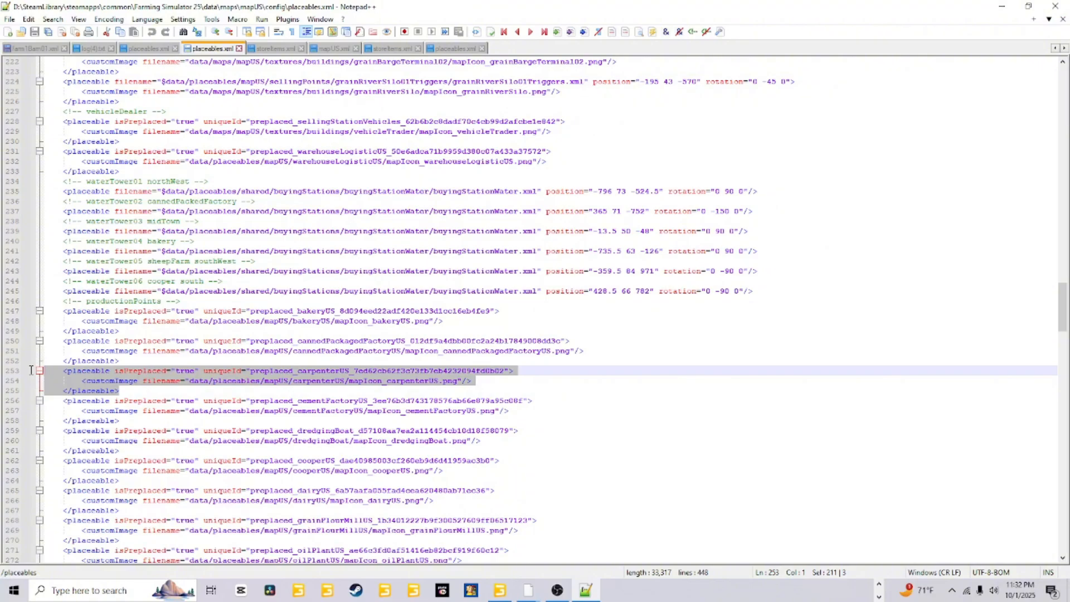
{"action": "right_click", "coordinate": [85, 383]}
{"action": "left_click", "coordinate": [135, 139]}
{"action": "left_click", "coordinate": [552, 379]}
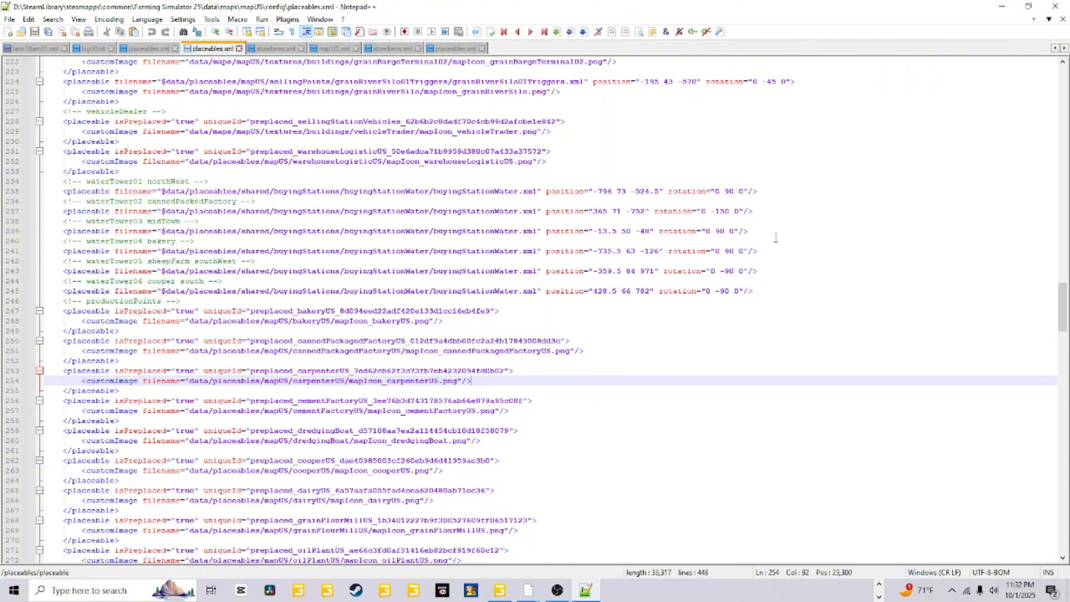
Switch to the File Explorer window for the mod and browse to Documents/My Games/FarmingSimulator2025/mods
{"action": "left_click", "coordinate": [879, 584]}
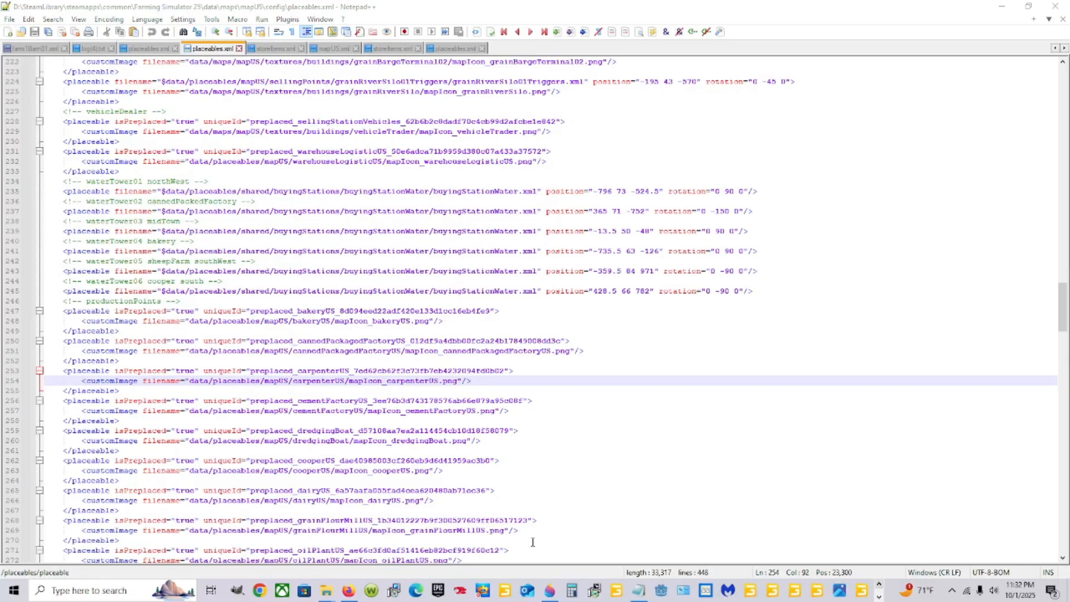
{"action": "mouse_move", "coordinate": [330, 593]}
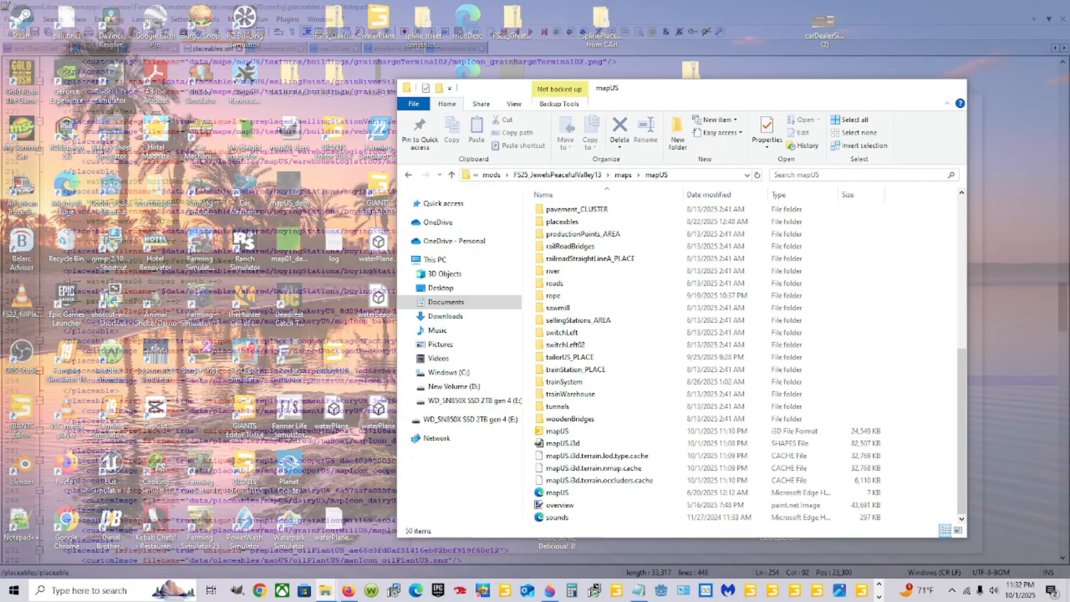
{"action": "left_click", "coordinate": [269, 528]}
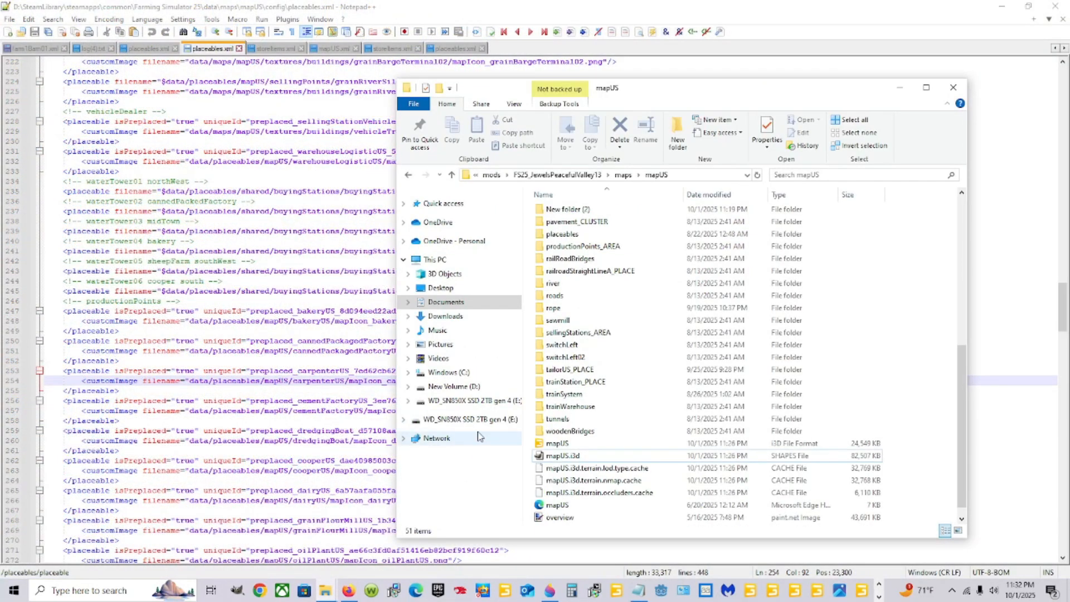
{"action": "left_click", "coordinate": [490, 304]}
{"action": "double_click", "coordinate": [564, 406]}
{"action": "left_click", "coordinate": [609, 287]}
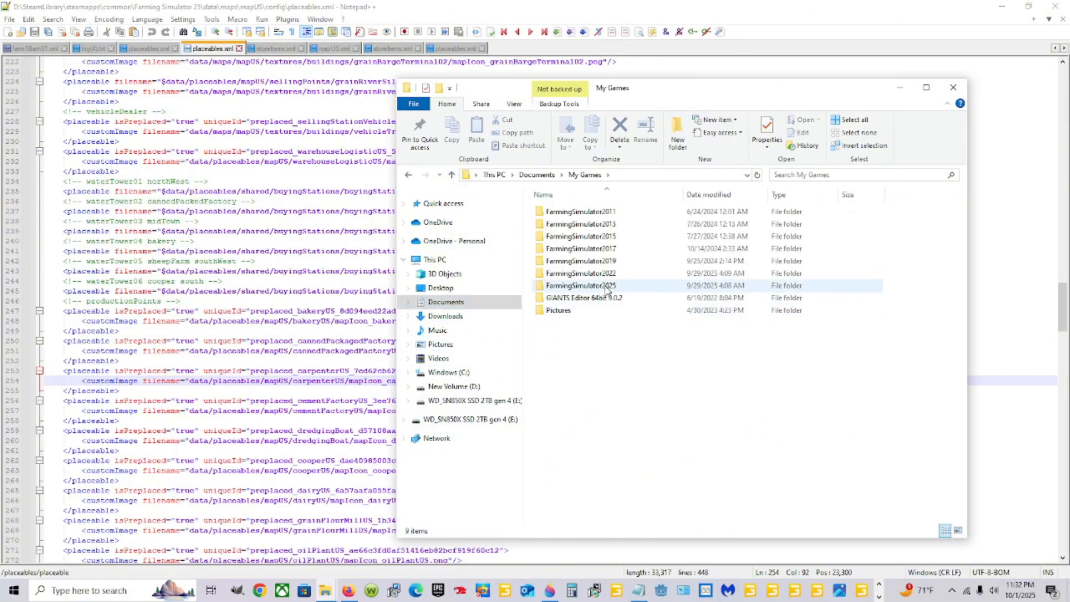
{"action": "double_click", "coordinate": [609, 287]}
{"action": "double_click", "coordinate": [591, 329]}
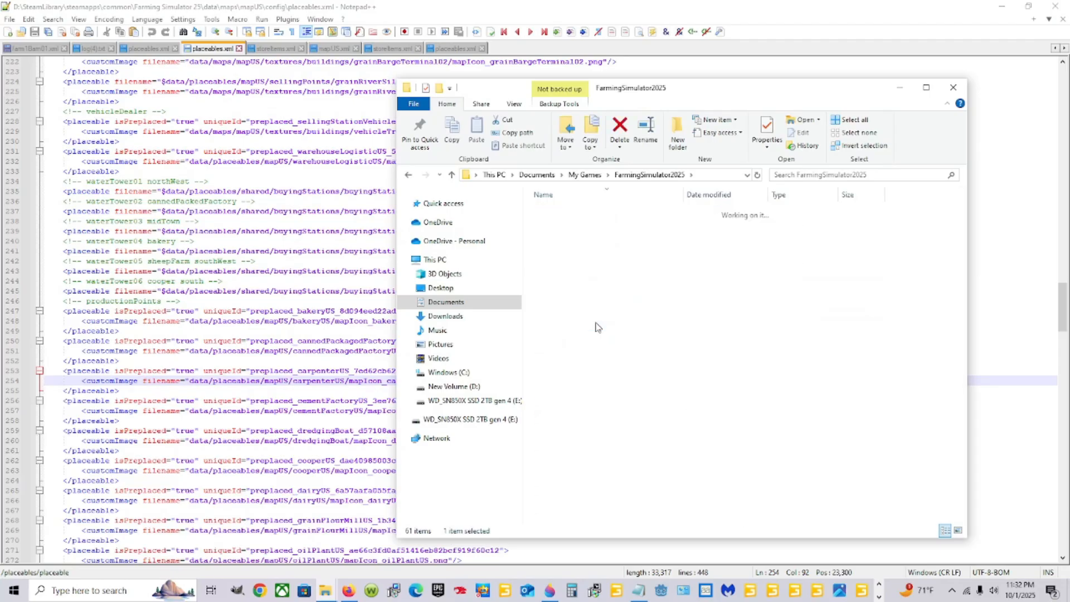
Open the placeables file from FS25_JewelsPeacefulValley13/maps/mapUS/config in Notepad++
{"action": "double_click", "coordinate": [589, 224]}
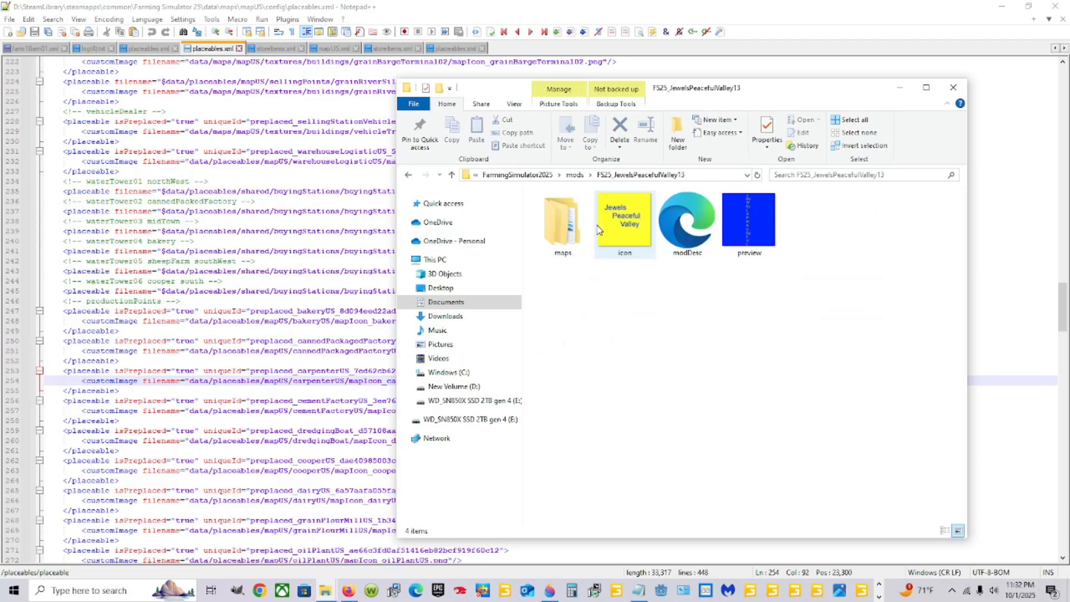
{"action": "double_click", "coordinate": [563, 226]}
{"action": "double_click", "coordinate": [571, 215]}
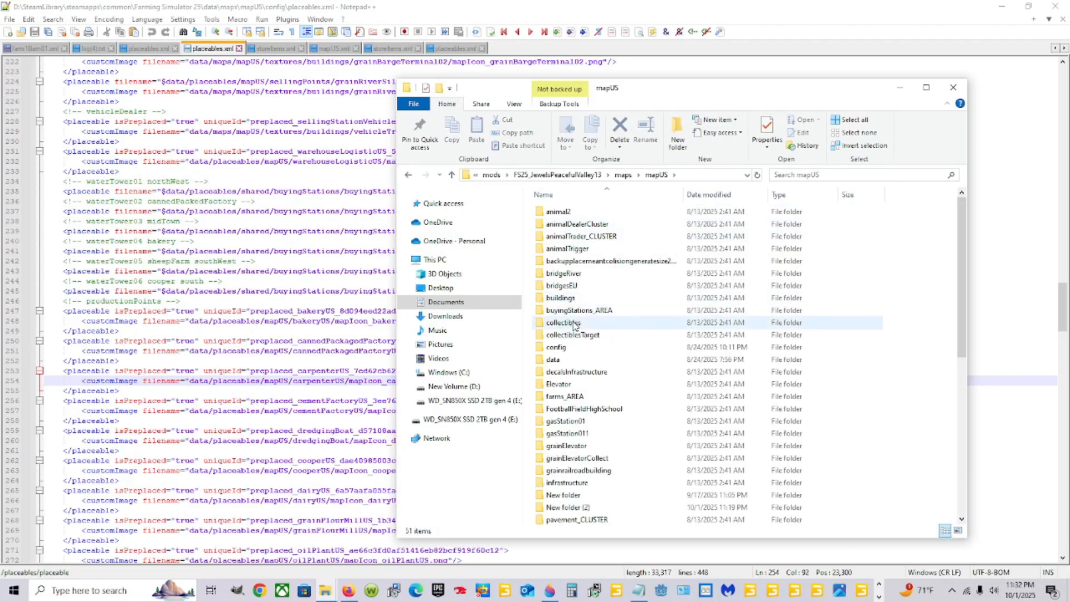
{"action": "double_click", "coordinate": [568, 347]}
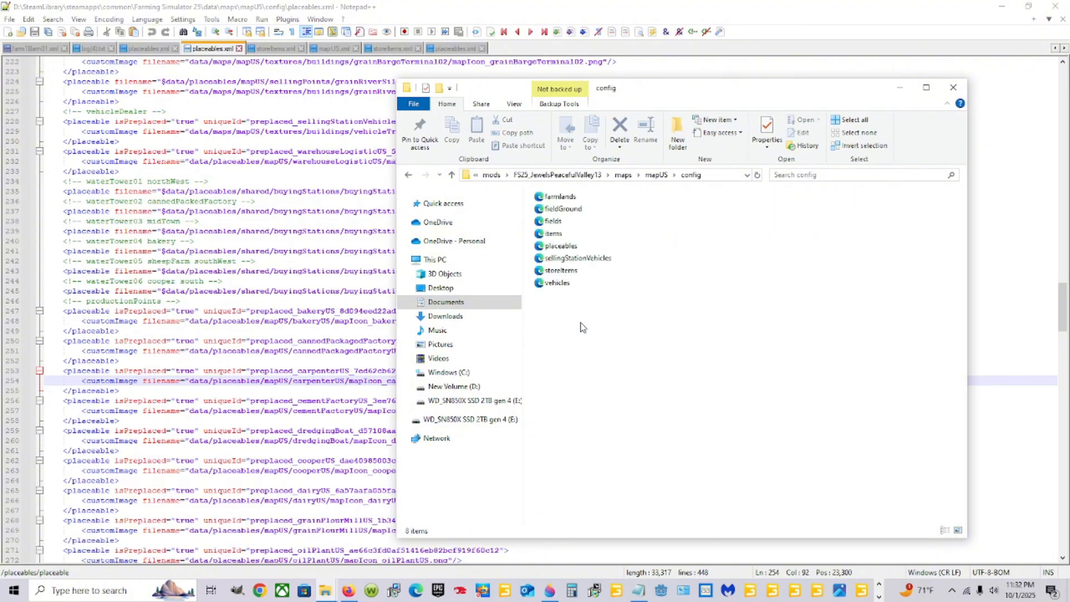
{"action": "right_click", "coordinate": [580, 245]}
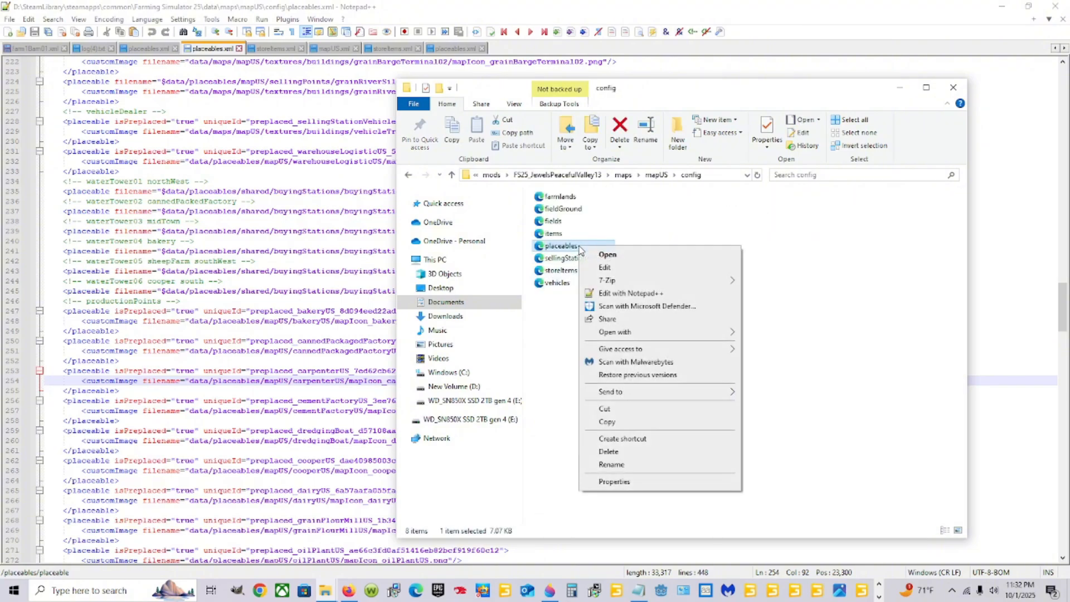
{"action": "left_click", "coordinate": [612, 293]}
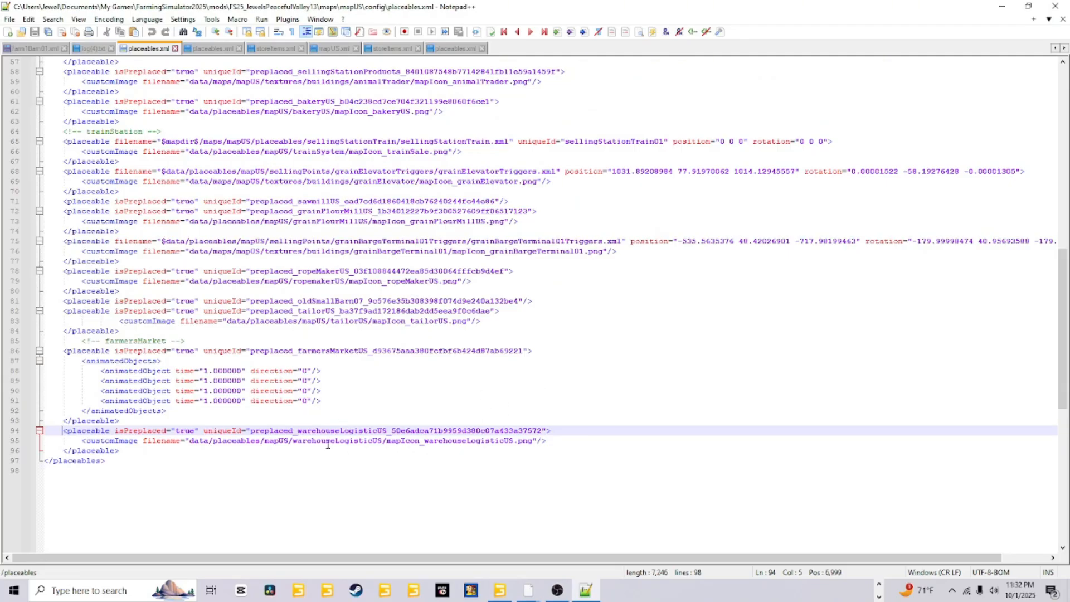
Paste the carpenterUS entry on a new line after the warehouseLogisticUS entry, just before the closing placeables tag
{"action": "scroll", "coordinate": [327, 445], "scroll_direction": "down", "scroll_amount": 2}
{"action": "left_click", "coordinate": [127, 392]}
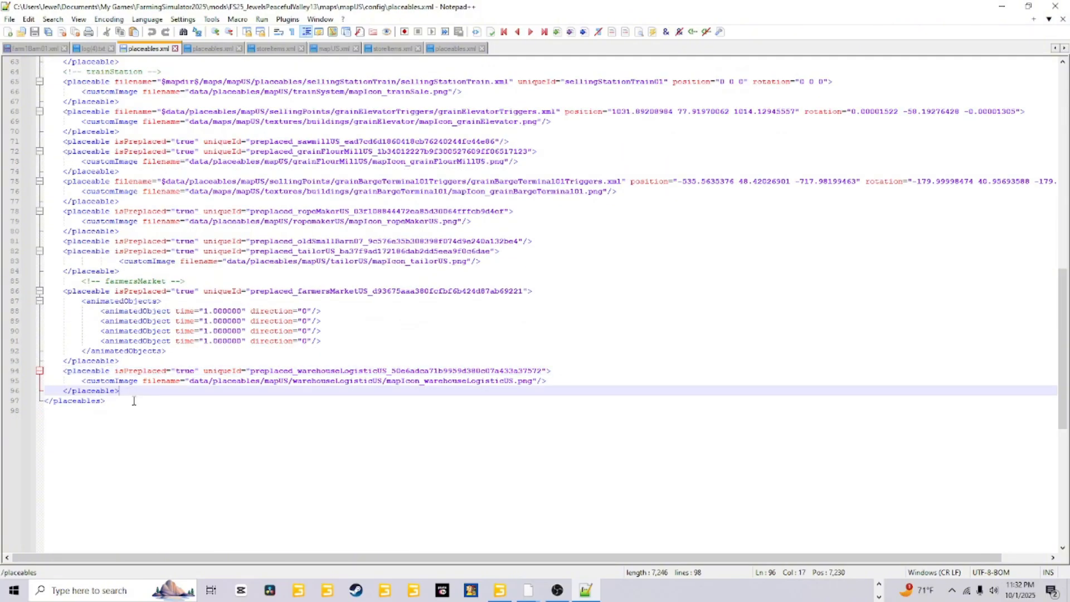
{"action": "key", "text": "Return"}
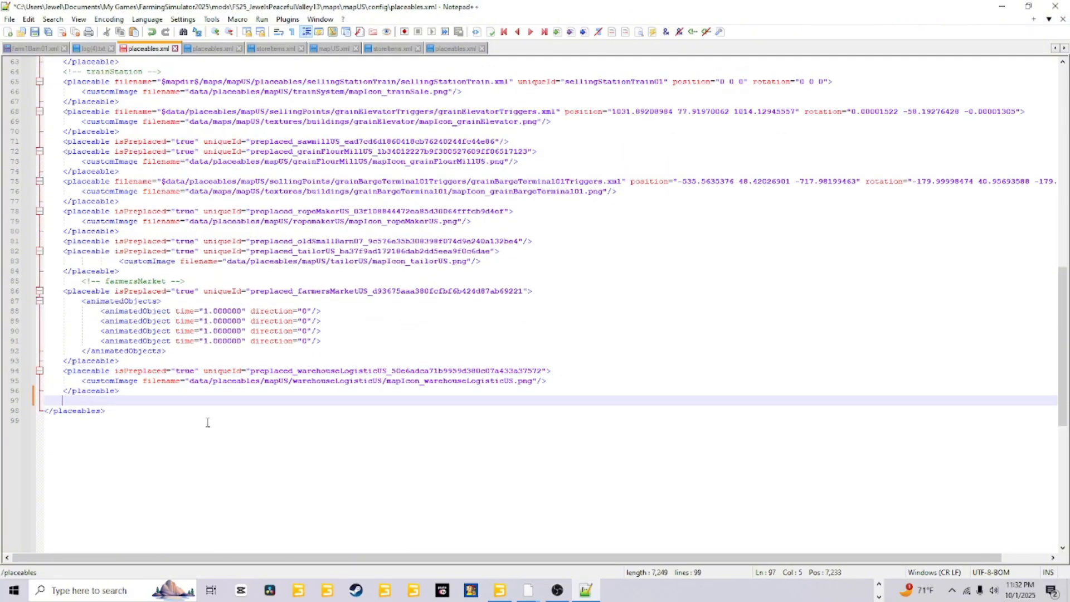
{"action": "right_click", "coordinate": [66, 399]}
{"action": "left_click", "coordinate": [138, 172]}
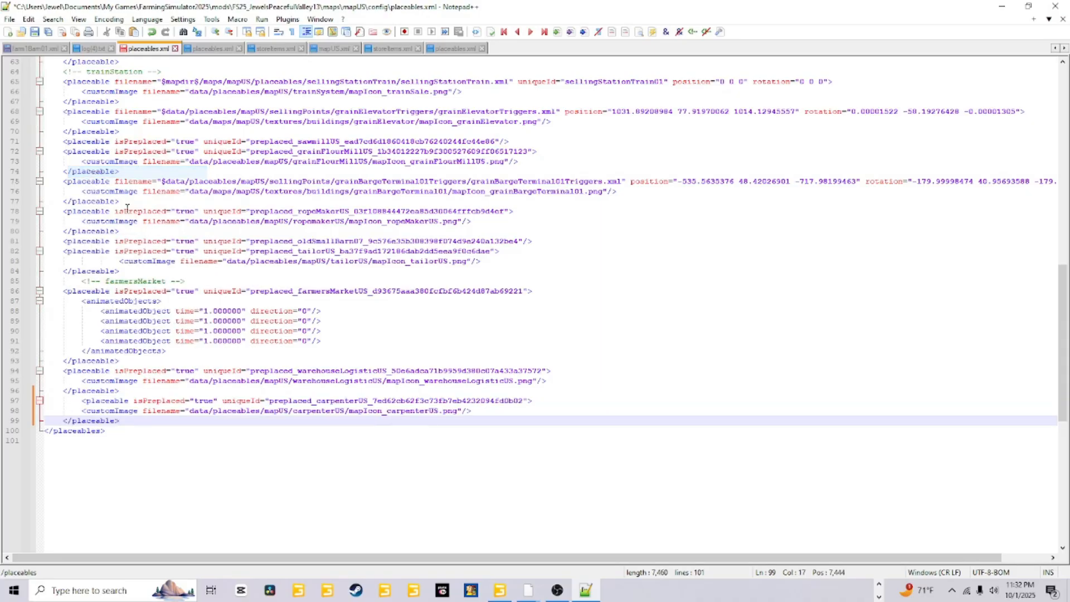
Remove the extra indentation before the pasted carpenterUS placeable tag so it aligns with the other entries
{"action": "left_click", "coordinate": [82, 401]}
{"action": "key", "text": "BackSpace"}
{"action": "key", "text": "BackSpace"}
{"action": "key", "text": "BackSpace"}
{"action": "key", "text": "BackSpace"}
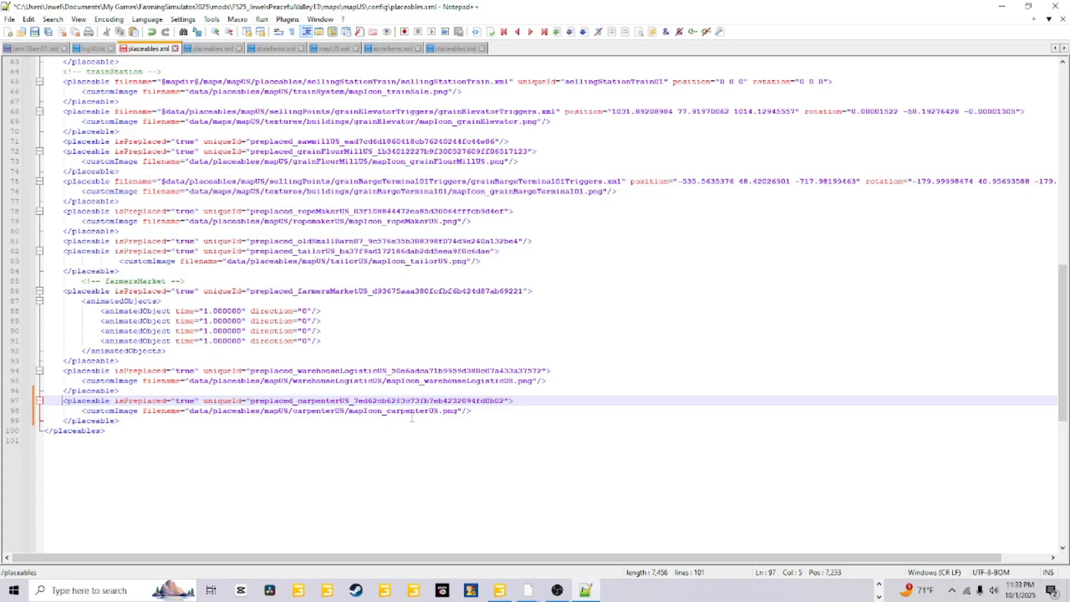
Save the mod's placeables.xml, then switch to the mod's config folder in File Explorer and select the storeItems file
{"action": "left_click", "coordinate": [35, 33]}
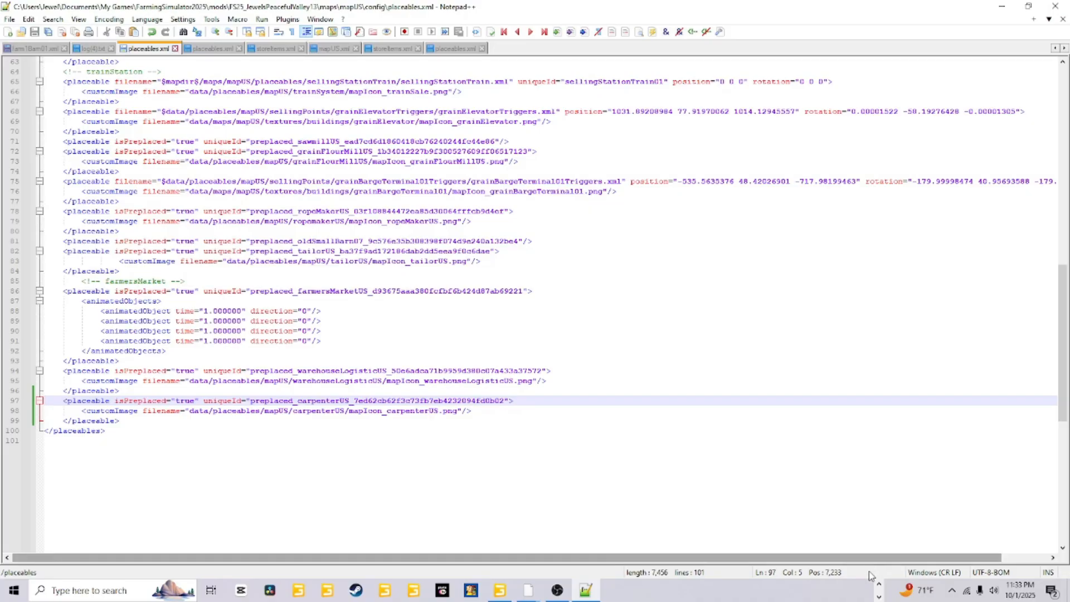
{"action": "left_click", "coordinate": [879, 583]}
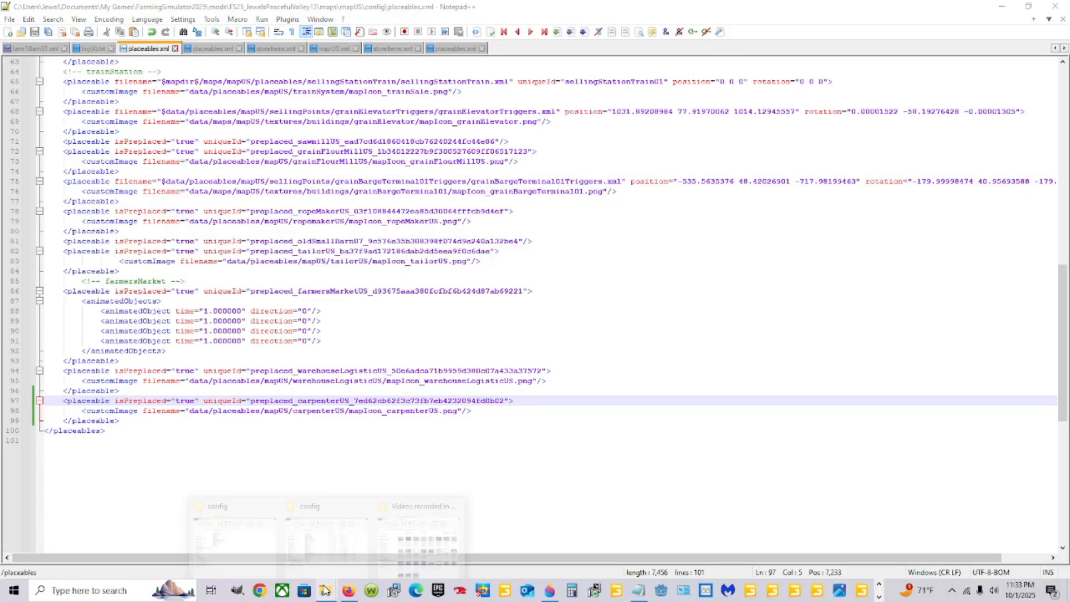
{"action": "mouse_move", "coordinate": [325, 590]}
{"action": "left_click", "coordinate": [248, 529]}
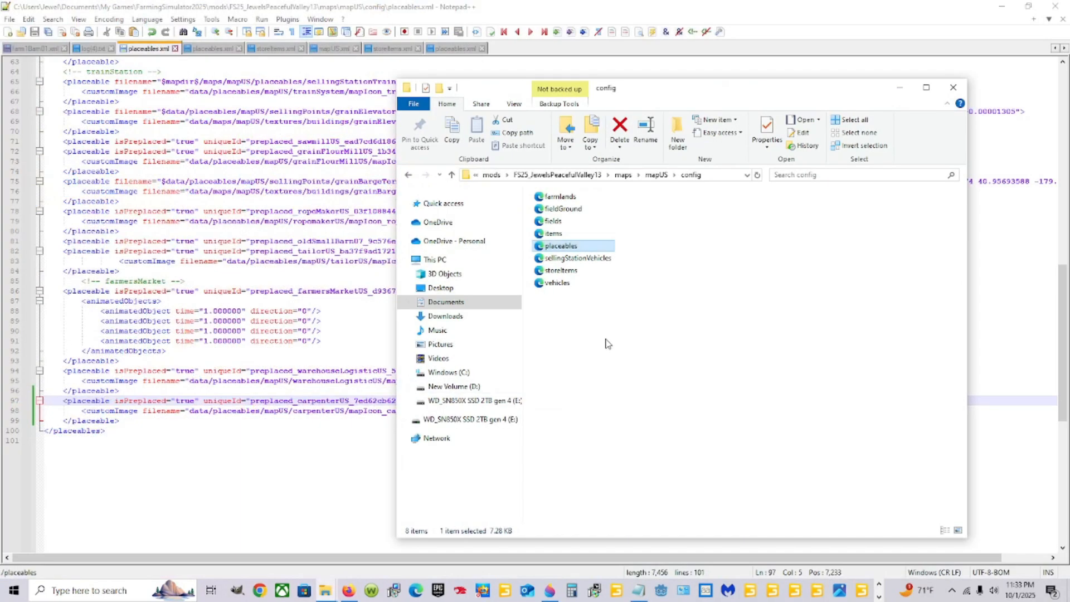
{"action": "left_click", "coordinate": [570, 271]}
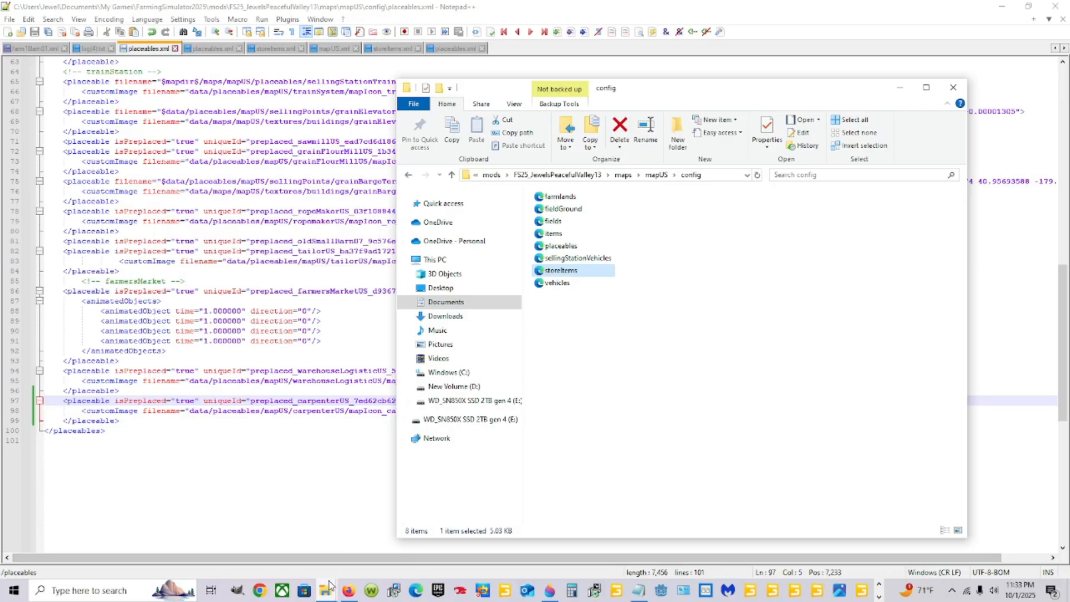
Open the storeItems file from the base game's Farming Simulator 25/data/maps/mapUS/config folder in Notepad++
{"action": "mouse_move", "coordinate": [329, 585]}
{"action": "left_click", "coordinate": [335, 530]}
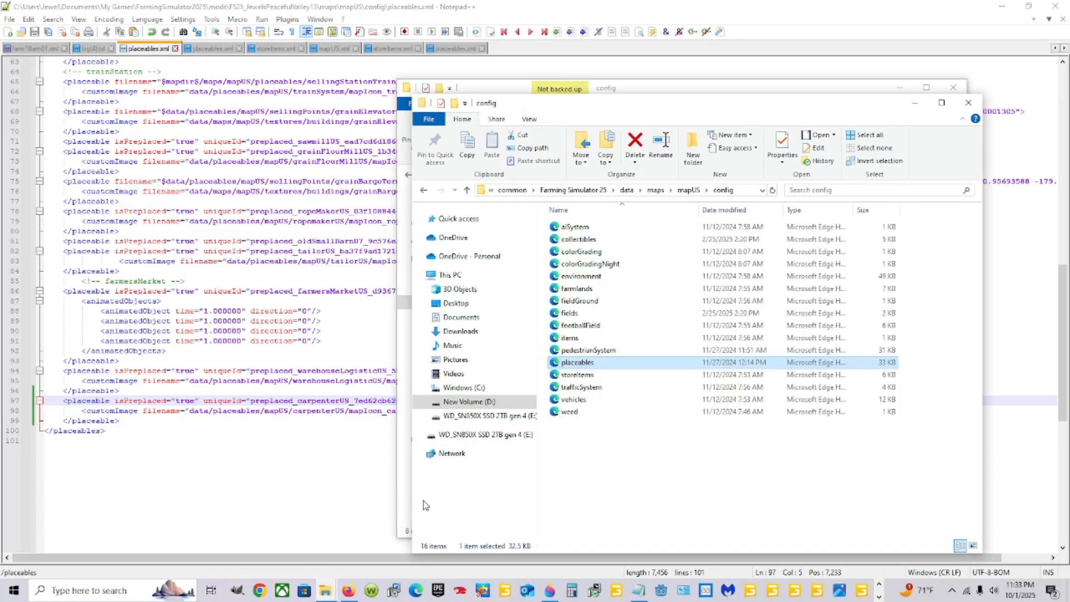
{"action": "right_click", "coordinate": [329, 591]}
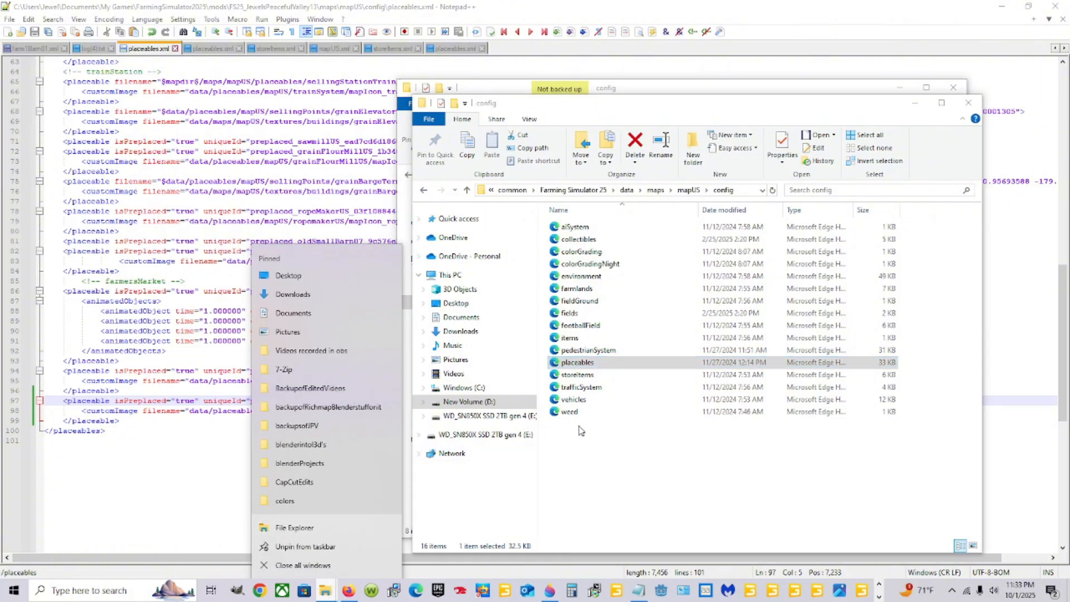
{"action": "left_click", "coordinate": [741, 471]}
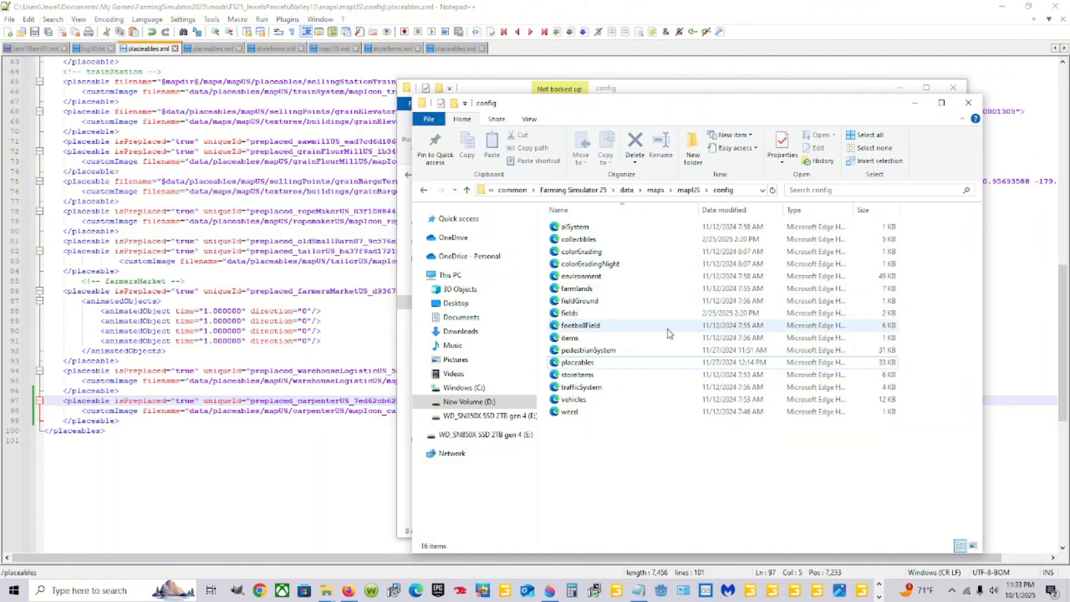
{"action": "right_click", "coordinate": [614, 376]}
{"action": "left_click", "coordinate": [657, 195]}
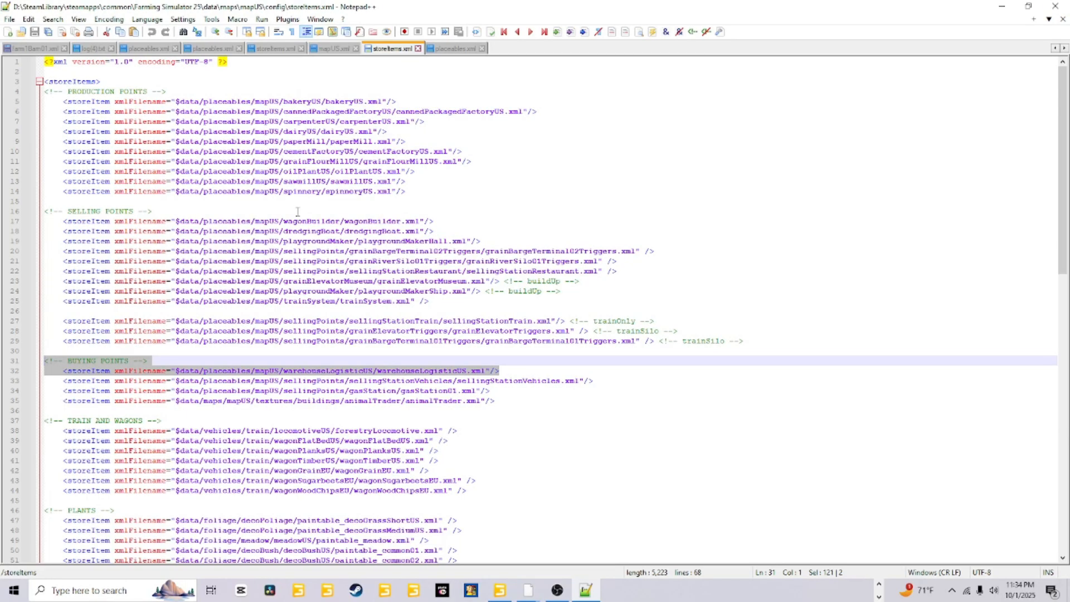
Examine the carpenterUS entry under PRODUCTION POINTS and the selling and buying point sections in the base game's storeItems.xml
{"action": "left_click", "coordinate": [363, 122]}
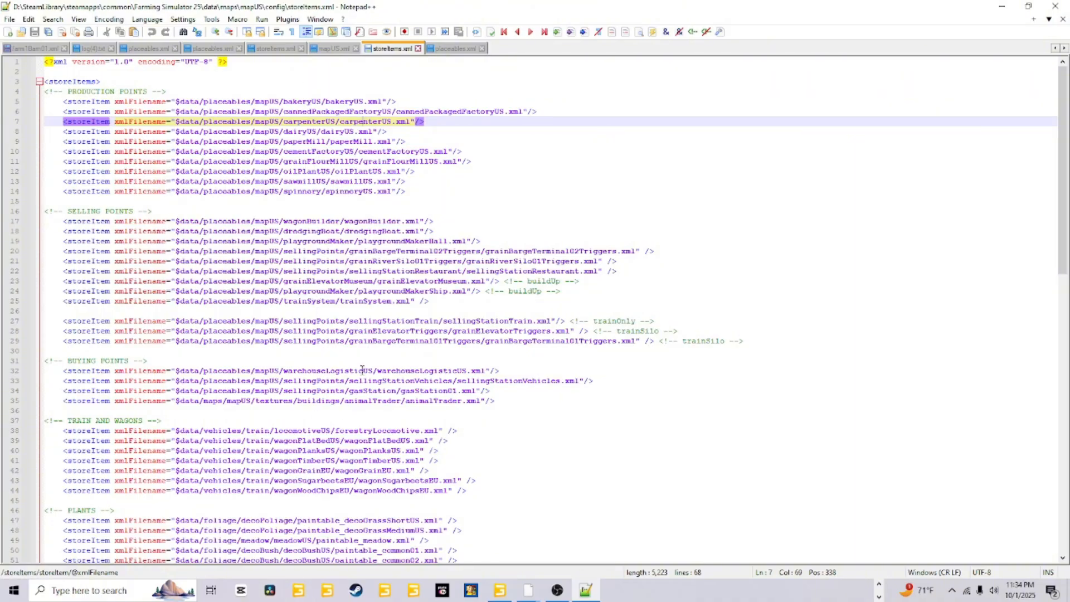
{"action": "scroll", "coordinate": [361, 369], "scroll_direction": "down", "scroll_amount": 8}
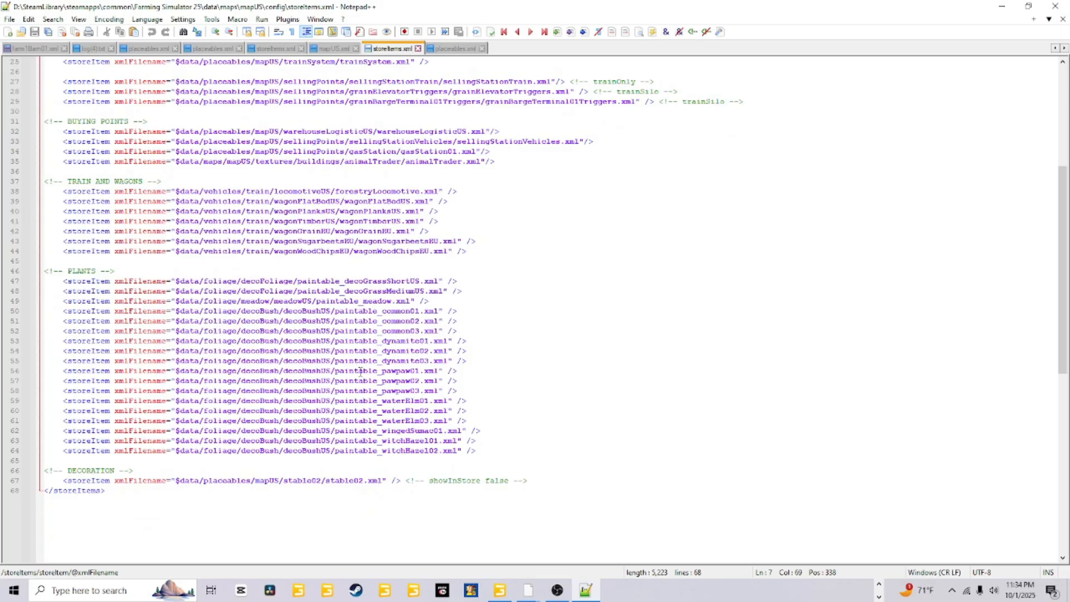
{"action": "scroll", "coordinate": [273, 324], "scroll_direction": "up", "scroll_amount": 8}
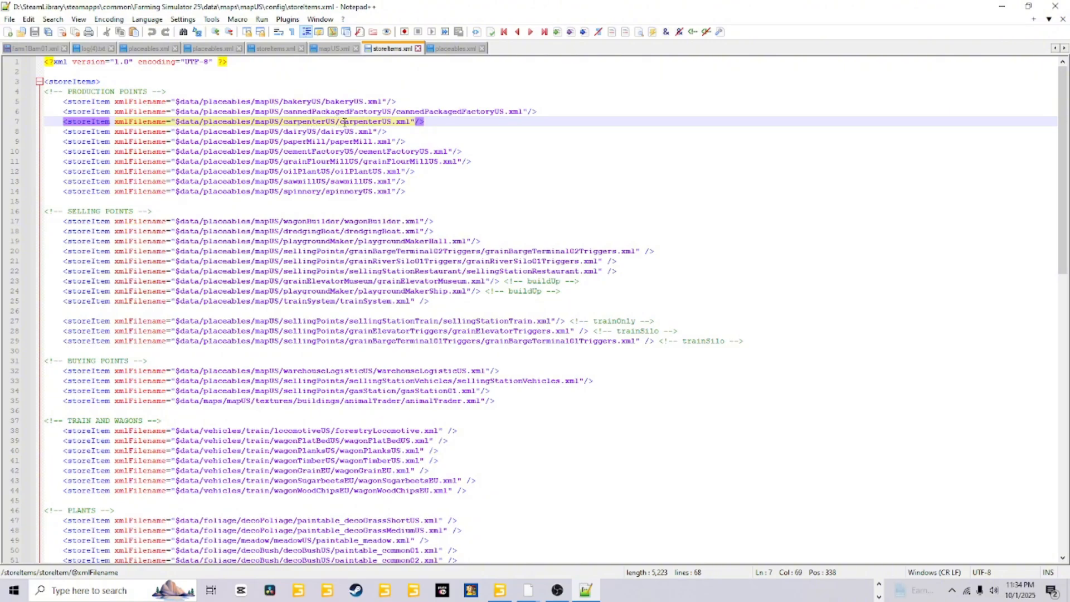
{"action": "left_click_drag", "start_coordinate": [341, 122], "coordinate": [417, 121]}
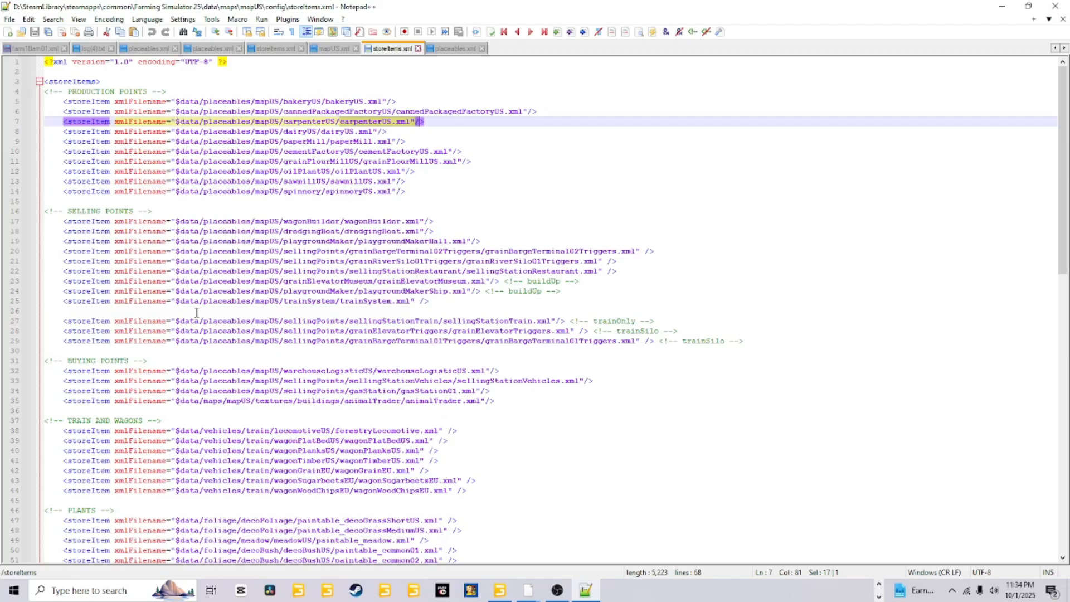
{"action": "scroll", "coordinate": [213, 343], "scroll_direction": "down", "scroll_amount": 4}
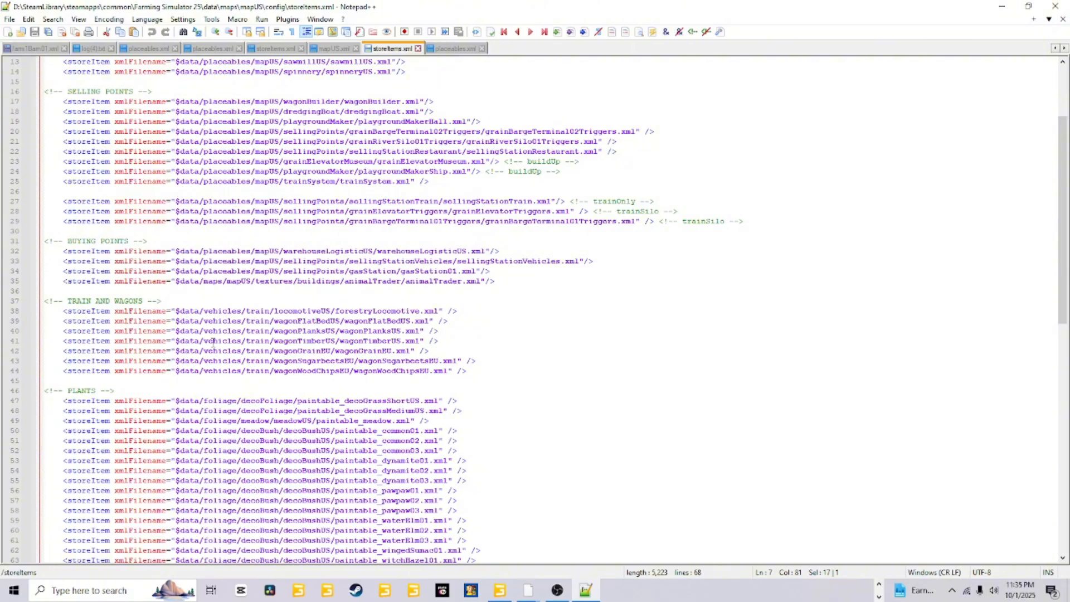
{"action": "scroll", "coordinate": [213, 343], "scroll_direction": "up", "scroll_amount": 1}
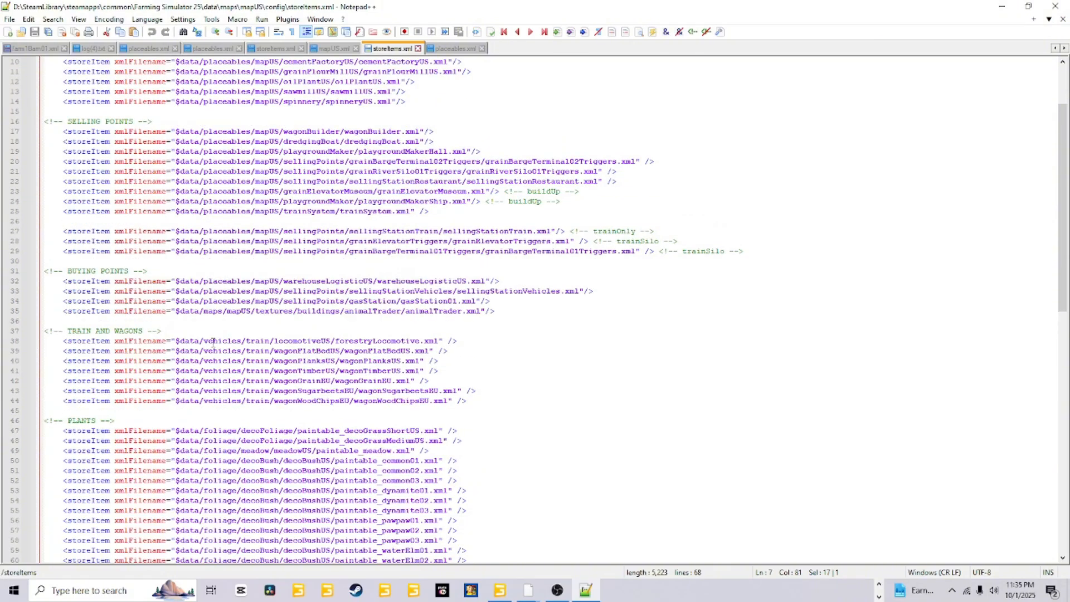
{"action": "left_click", "coordinate": [237, 233]}
{"action": "left_click", "coordinate": [258, 212]}
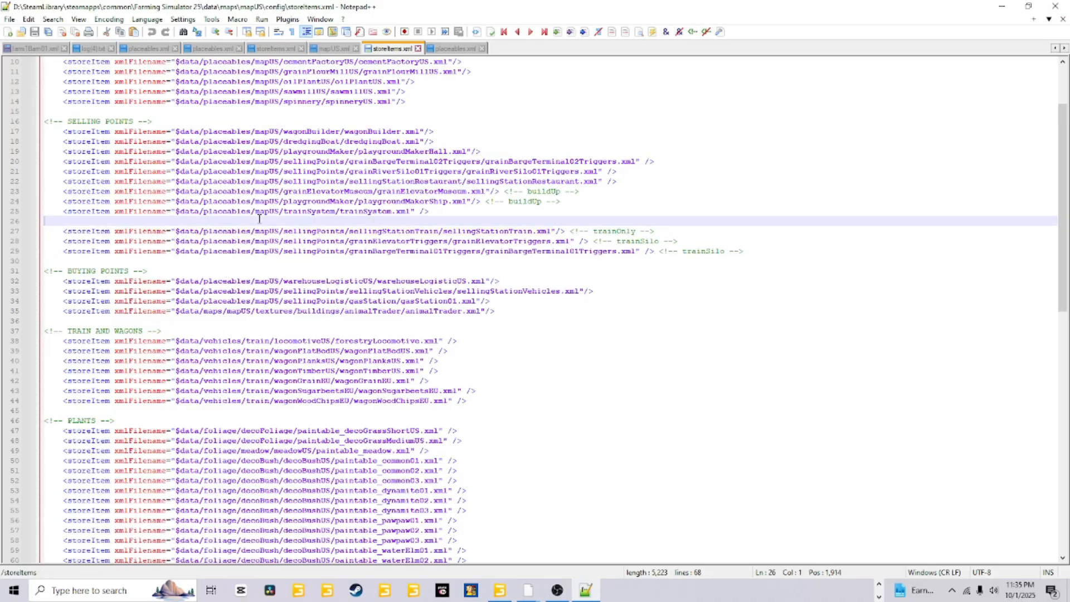
{"action": "left_click", "coordinate": [264, 280]}
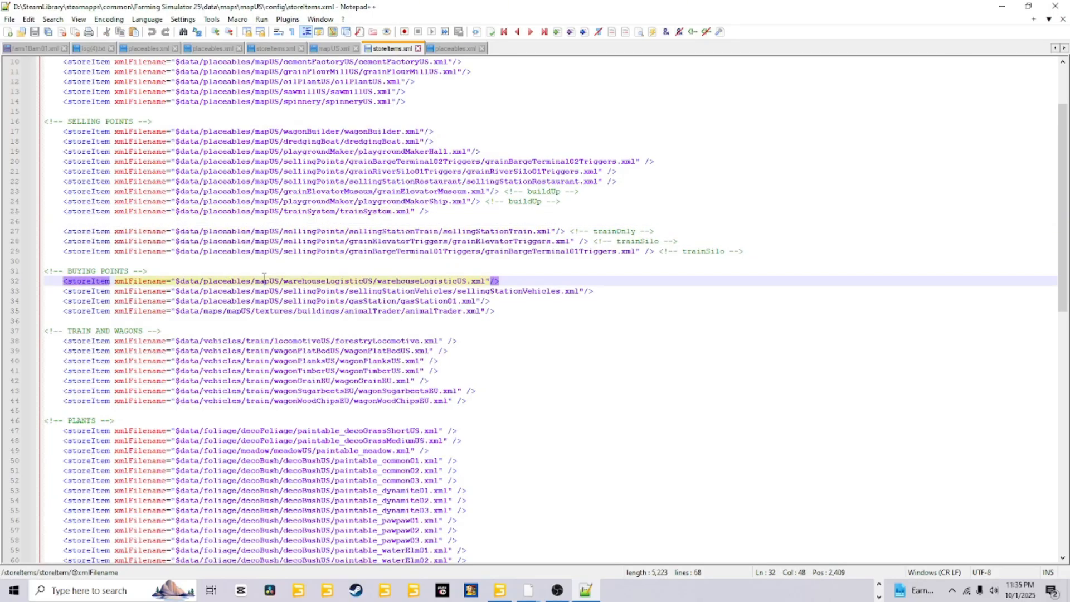
{"action": "left_click", "coordinate": [264, 291]}
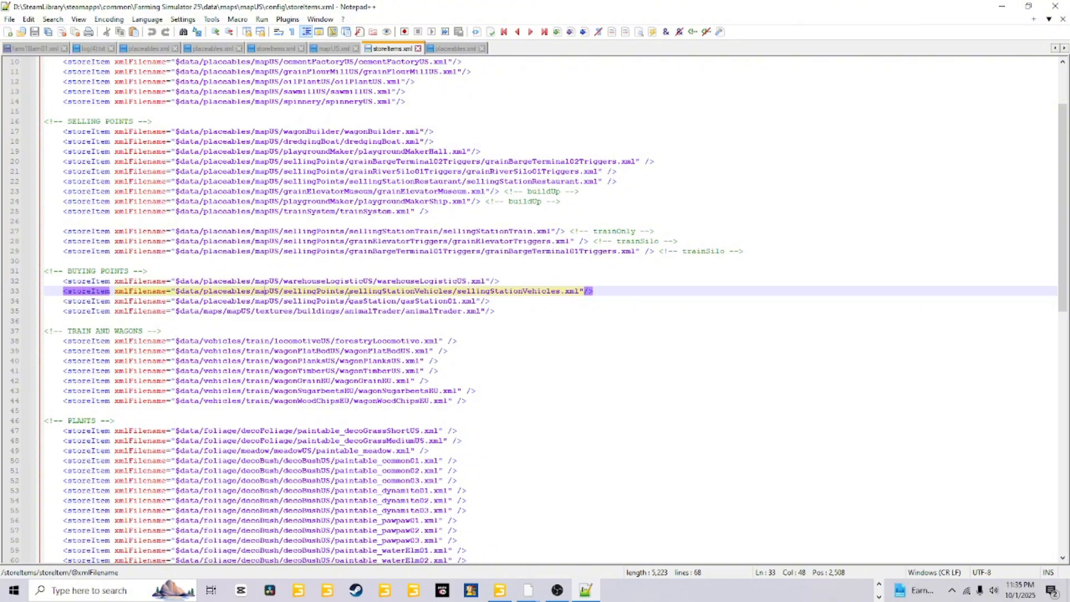
{"action": "scroll", "coordinate": [368, 273], "scroll_direction": "up", "scroll_amount": 3}
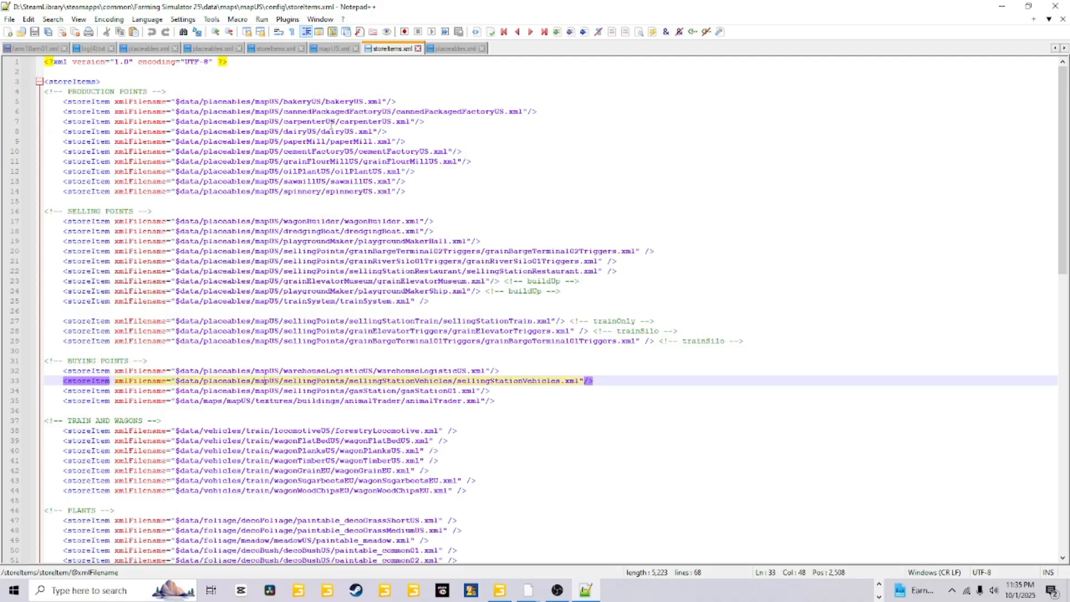
{"action": "left_click", "coordinate": [431, 121]}
{"action": "left_click_drag", "start_coordinate": [426, 121], "coordinate": [39, 122]}
{"action": "right_click", "coordinate": [63, 124]}
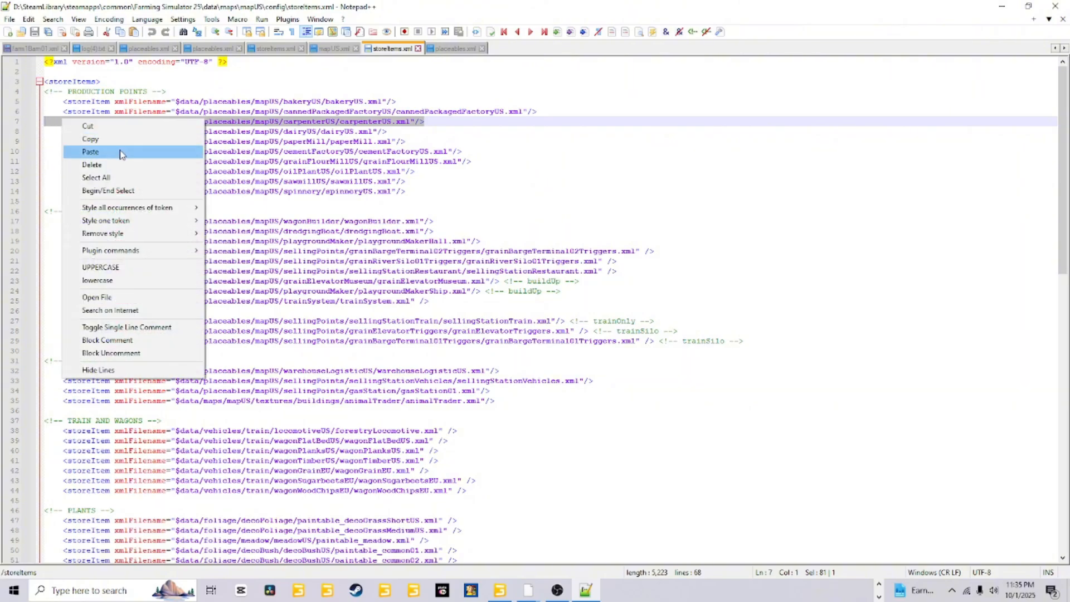
{"action": "left_click", "coordinate": [468, 151]}
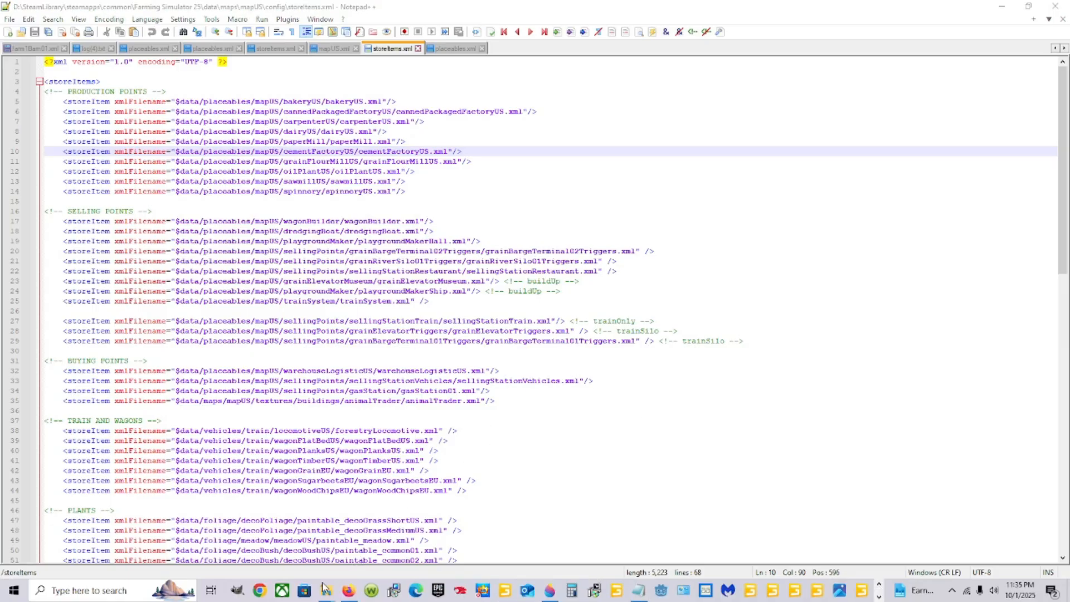
Locate the storeItems file in the base game's config folder and its counterpart in the mod's maps/mapUS/config folder
{"action": "mouse_move", "coordinate": [326, 589]}
{"action": "left_click", "coordinate": [352, 529]}
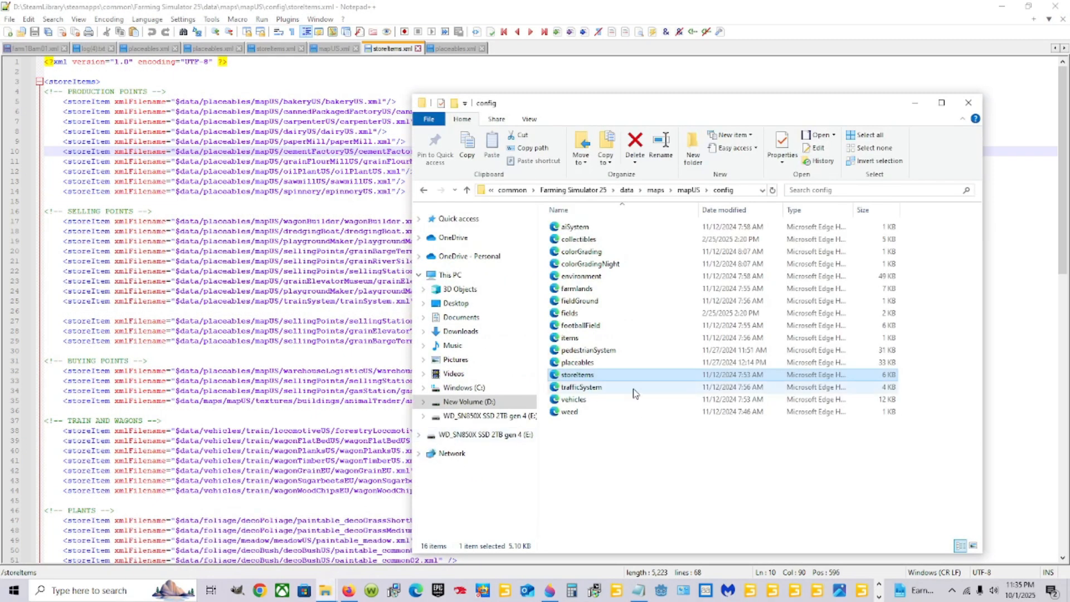
{"action": "right_click", "coordinate": [607, 375]}
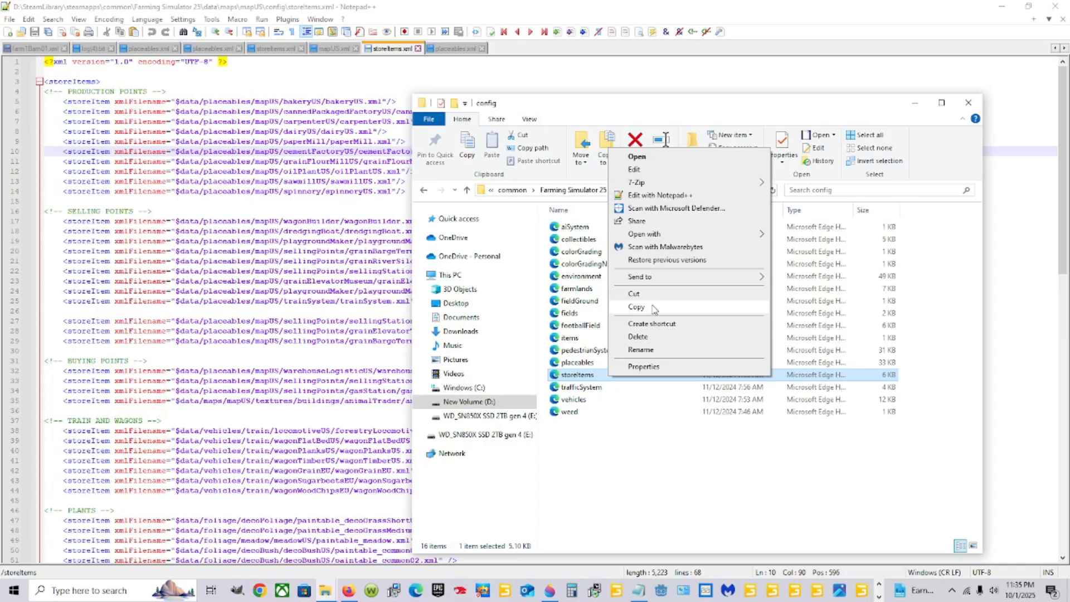
{"action": "left_click", "coordinate": [625, 436]}
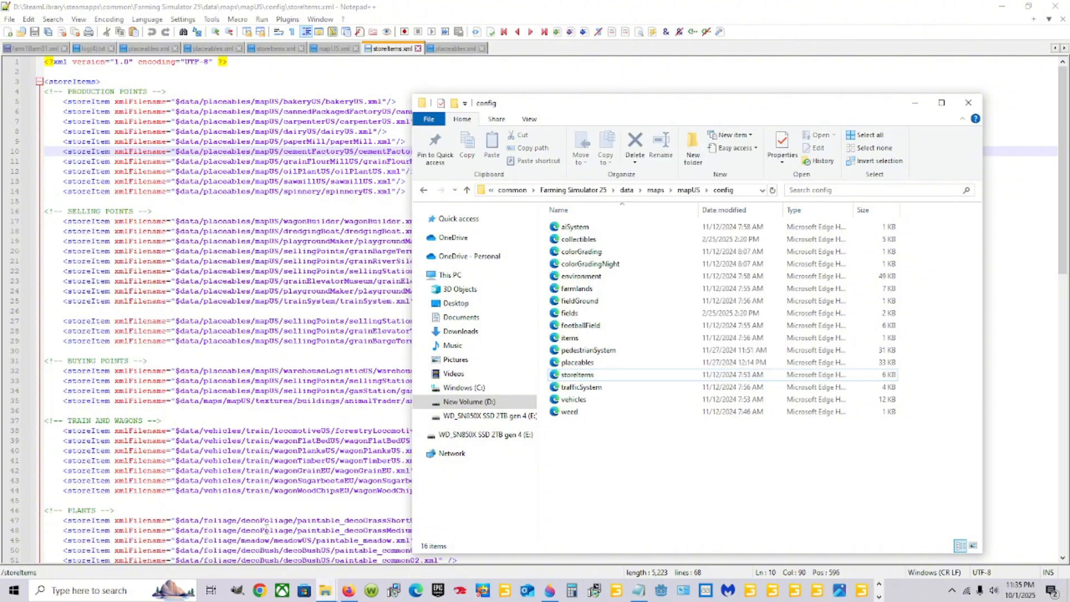
{"action": "mouse_move", "coordinate": [323, 588]}
{"action": "left_click", "coordinate": [276, 535]}
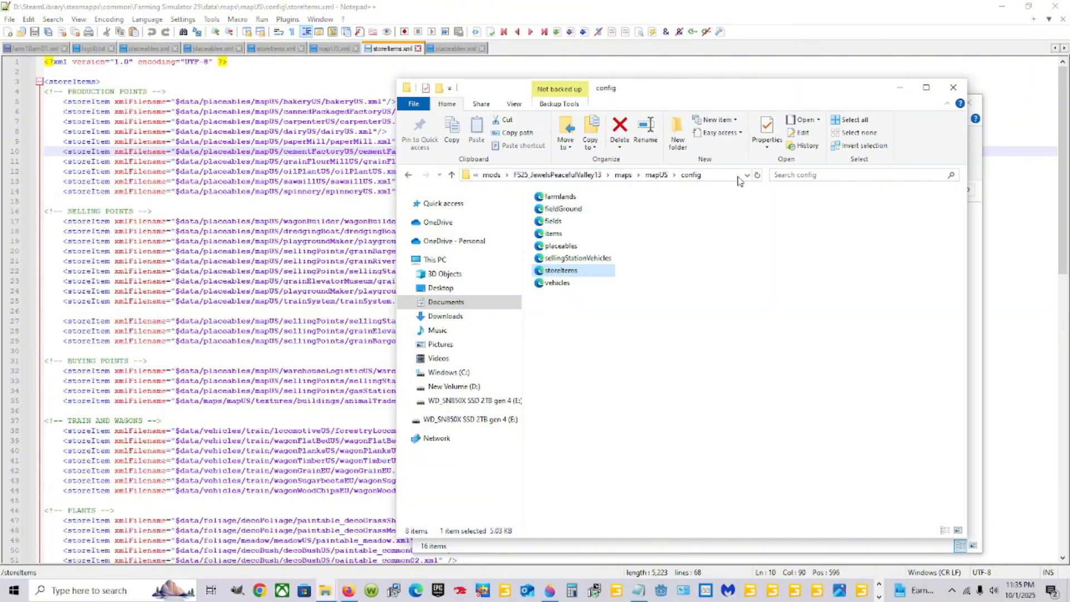
{"action": "right_click", "coordinate": [610, 321]}
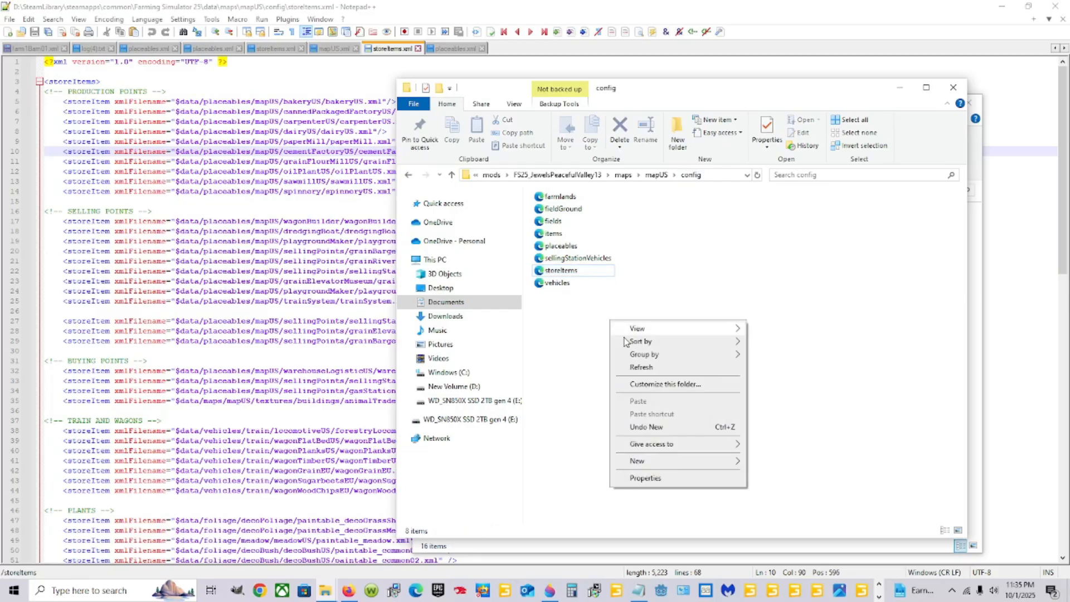
{"action": "left_click", "coordinate": [574, 272]}
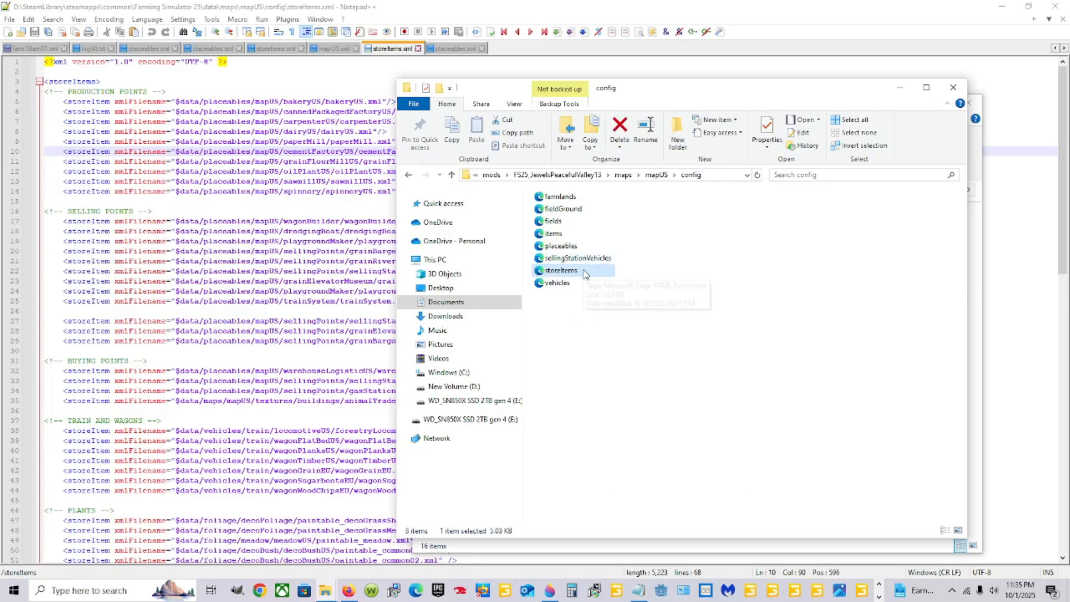
Open the mapUS XML file from the mod's FS25_JewelsPeacefulValley13/maps/mapUS folder in Notepad++
{"action": "left_click", "coordinate": [658, 175]}
{"action": "scroll", "coordinate": [613, 427], "scroll_direction": "down", "scroll_amount": 8}
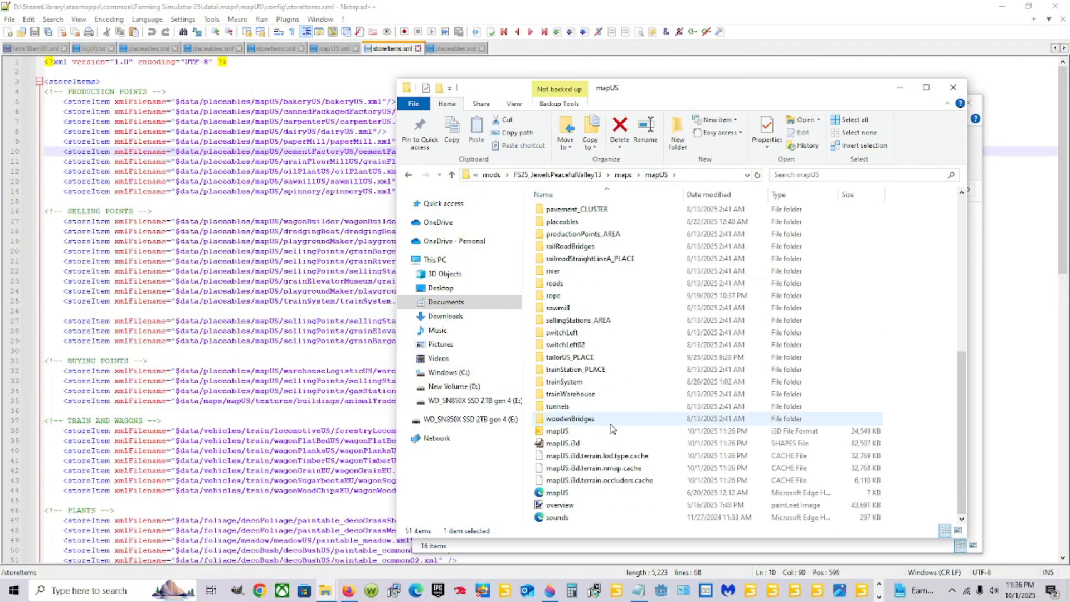
{"action": "left_click", "coordinate": [568, 495]}
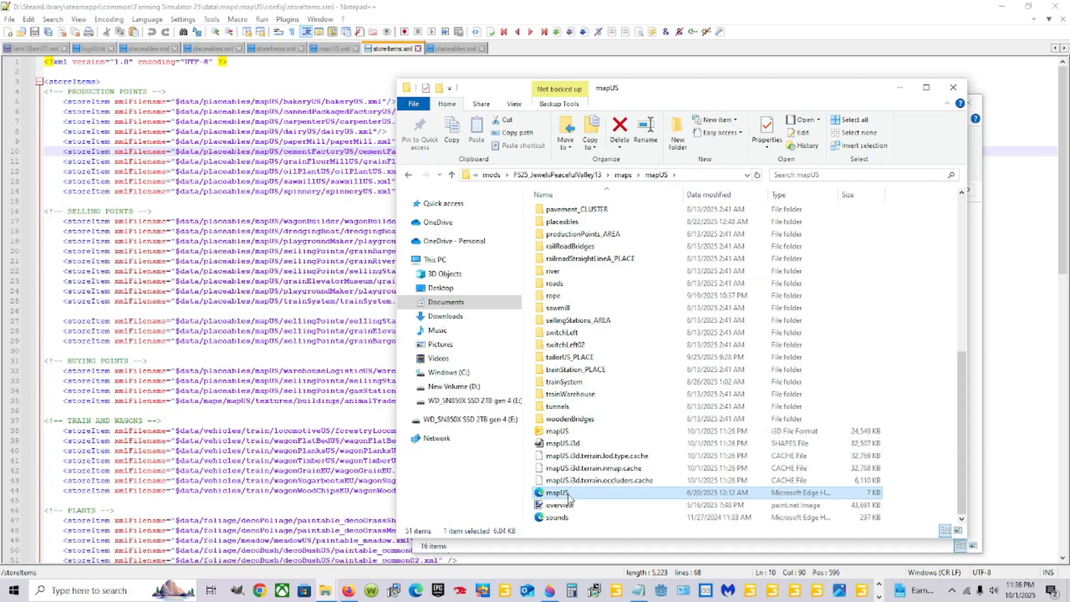
{"action": "right_click", "coordinate": [569, 494]}
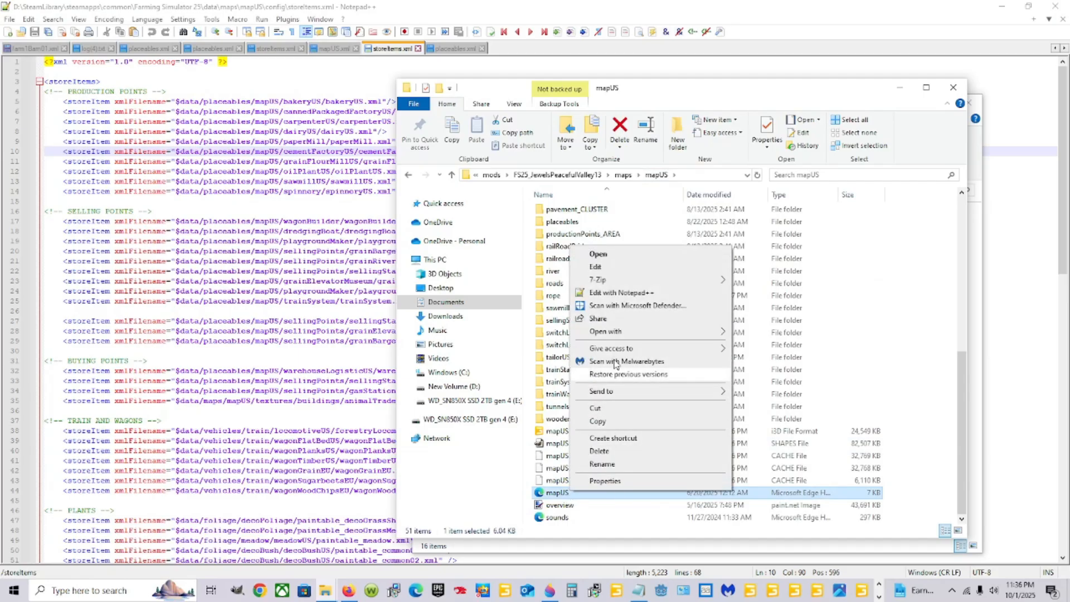
{"action": "left_click", "coordinate": [623, 295]}
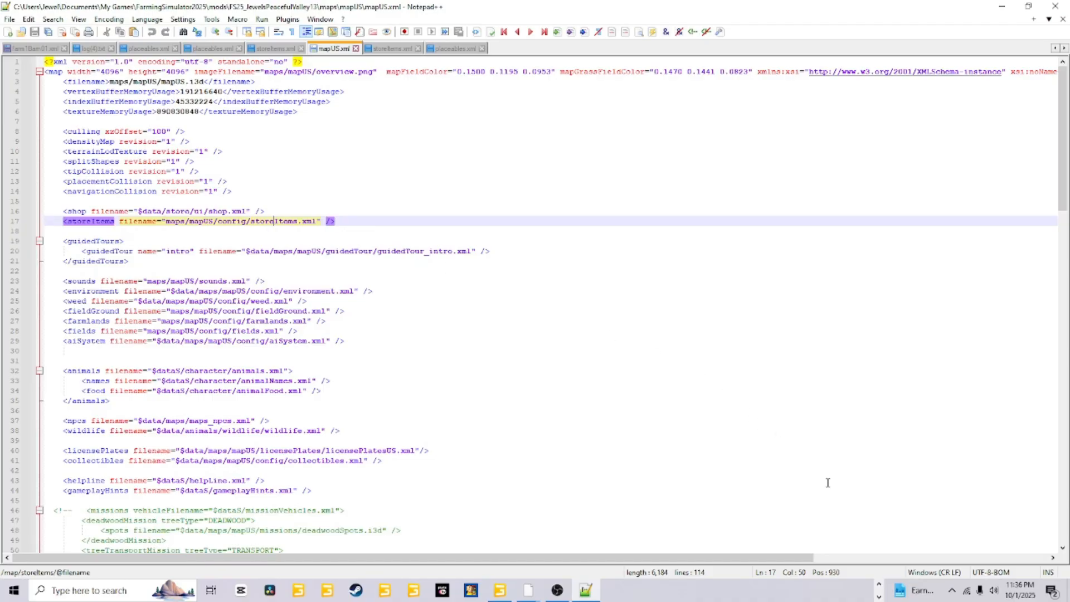
Return to the mod's maps/mapUS folder in File Explorer, open its config subfolder and select the storeItems file
{"action": "left_click", "coordinate": [878, 585]}
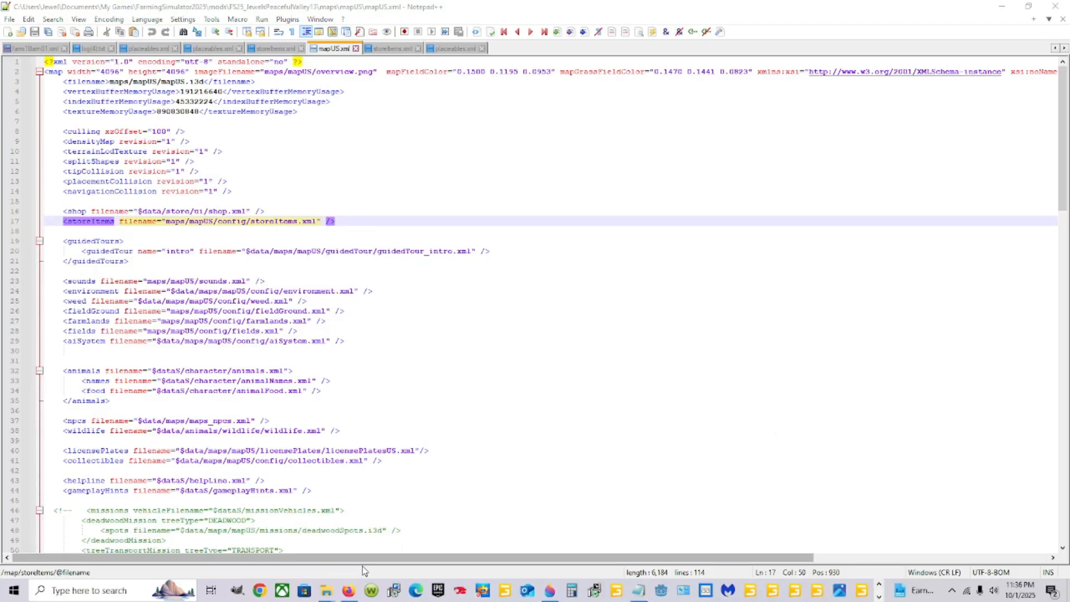
{"action": "mouse_move", "coordinate": [335, 592]}
{"action": "left_click", "coordinate": [265, 522]}
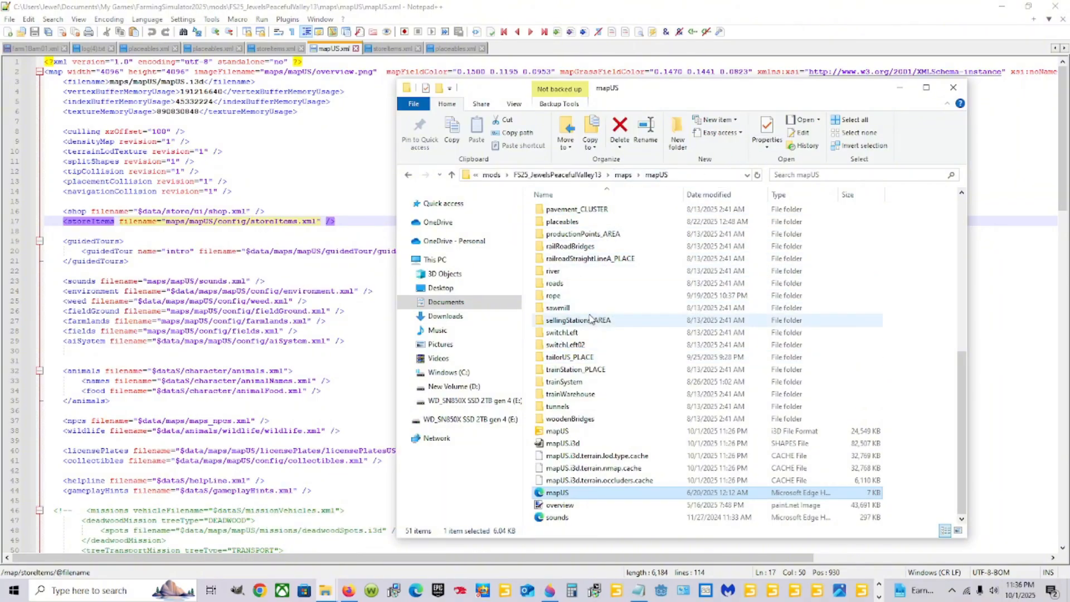
{"action": "scroll", "coordinate": [566, 262], "scroll_direction": "up", "scroll_amount": 8}
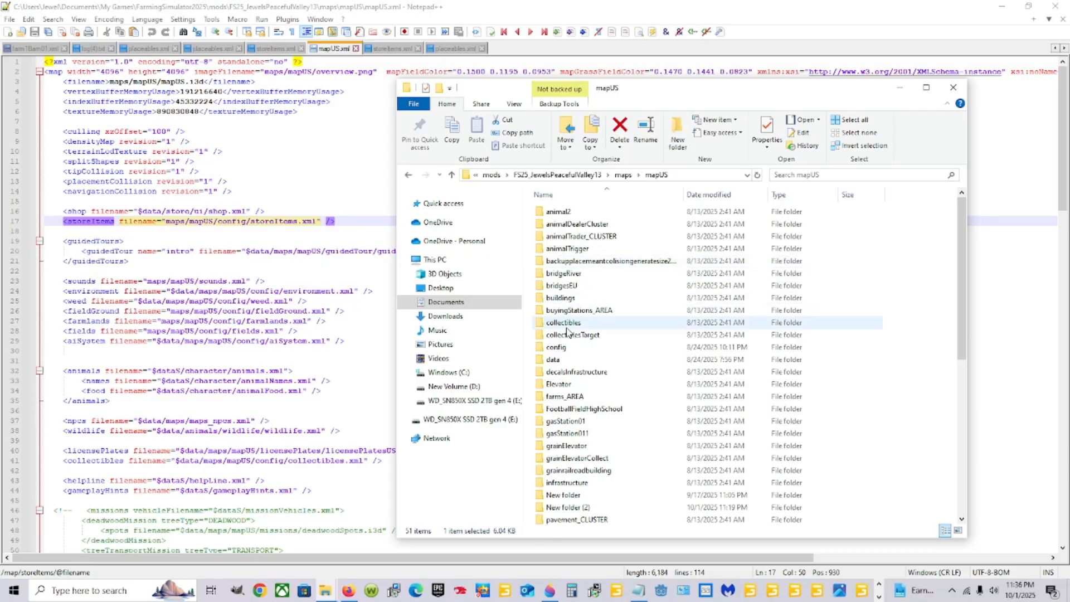
{"action": "double_click", "coordinate": [566, 348]}
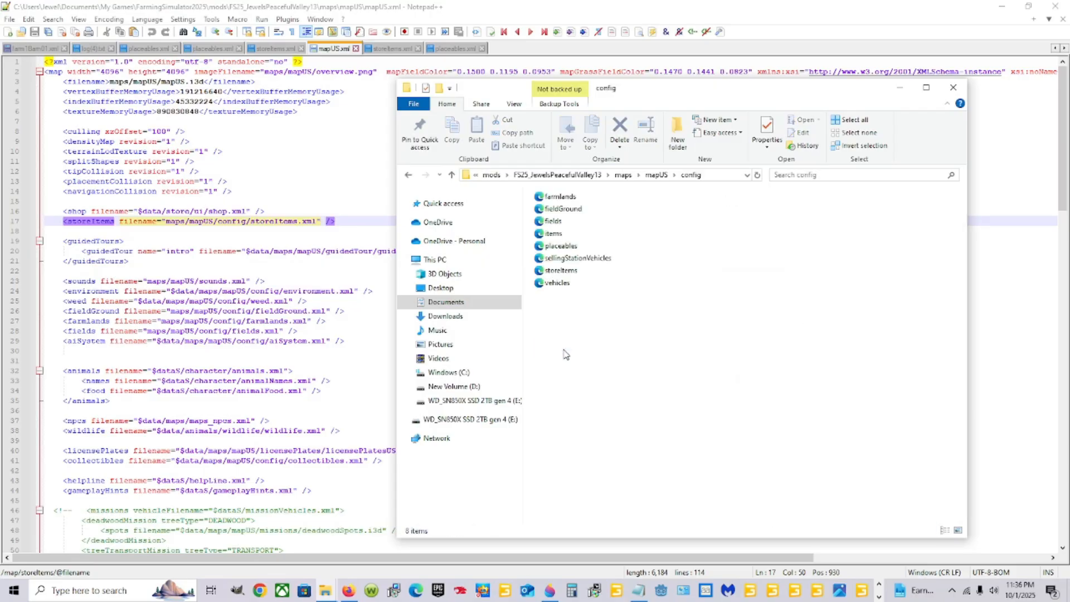
{"action": "left_click", "coordinate": [566, 270]}
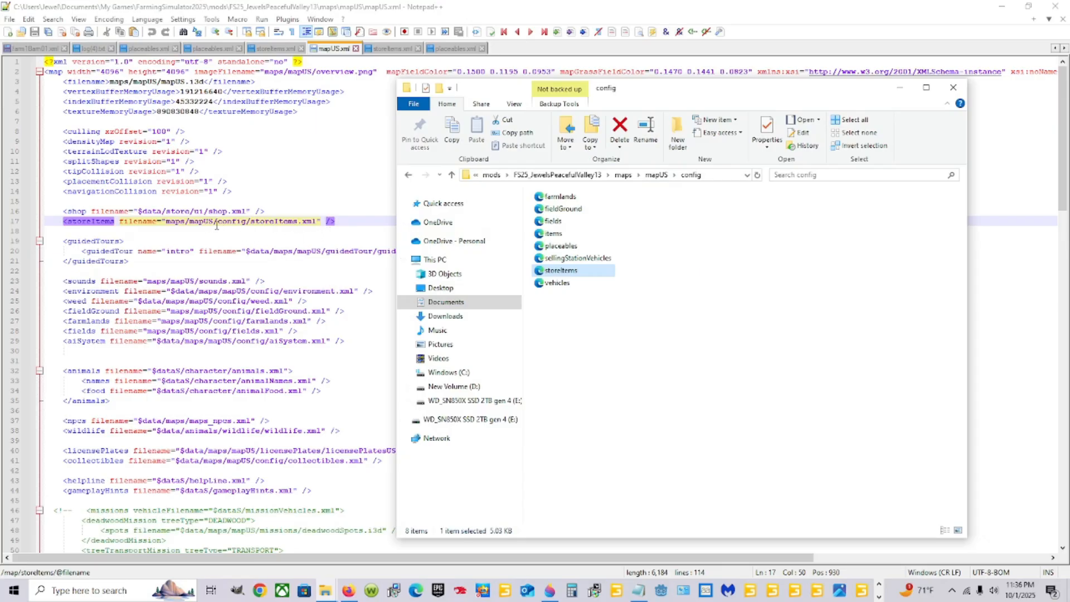
Open the storeItems file from the mod's maps/mapUS/config folder in Notepad++
{"action": "left_click", "coordinate": [303, 196]}
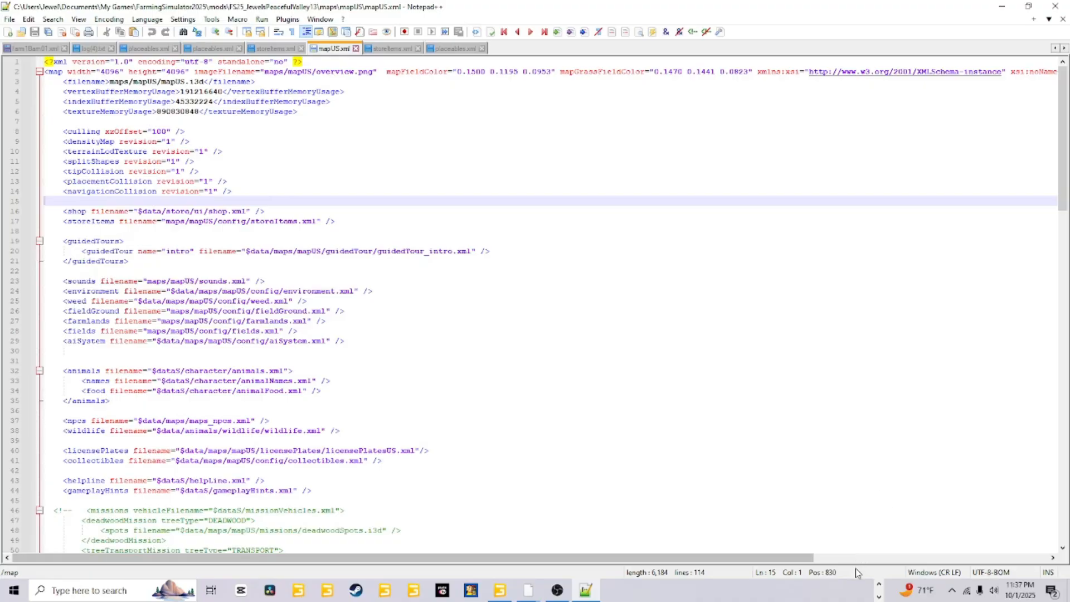
{"action": "left_click", "coordinate": [879, 587]}
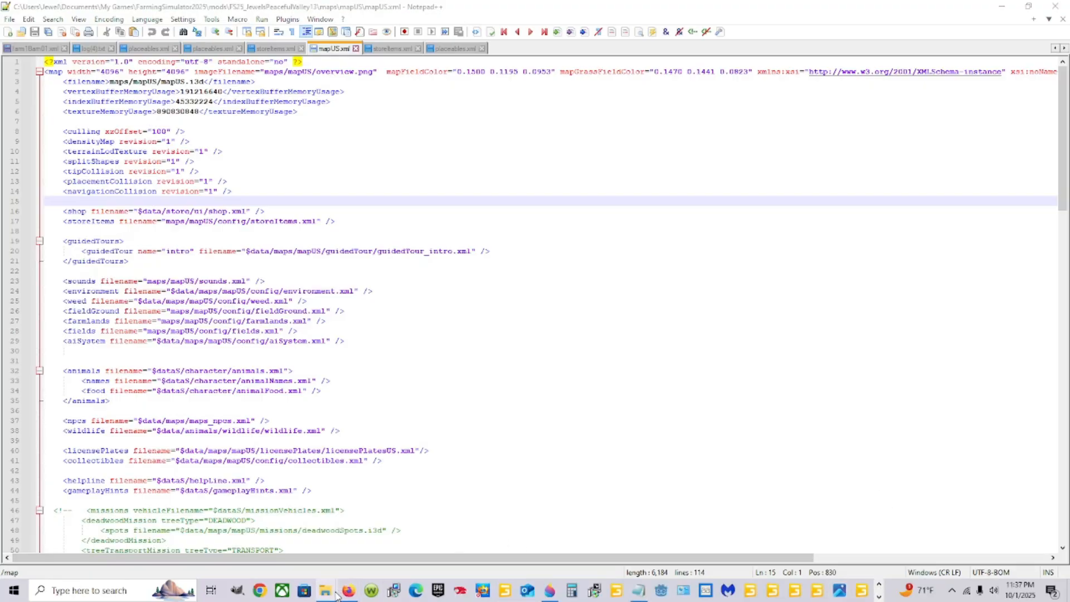
{"action": "mouse_move", "coordinate": [336, 595]}
{"action": "left_click", "coordinate": [272, 536]}
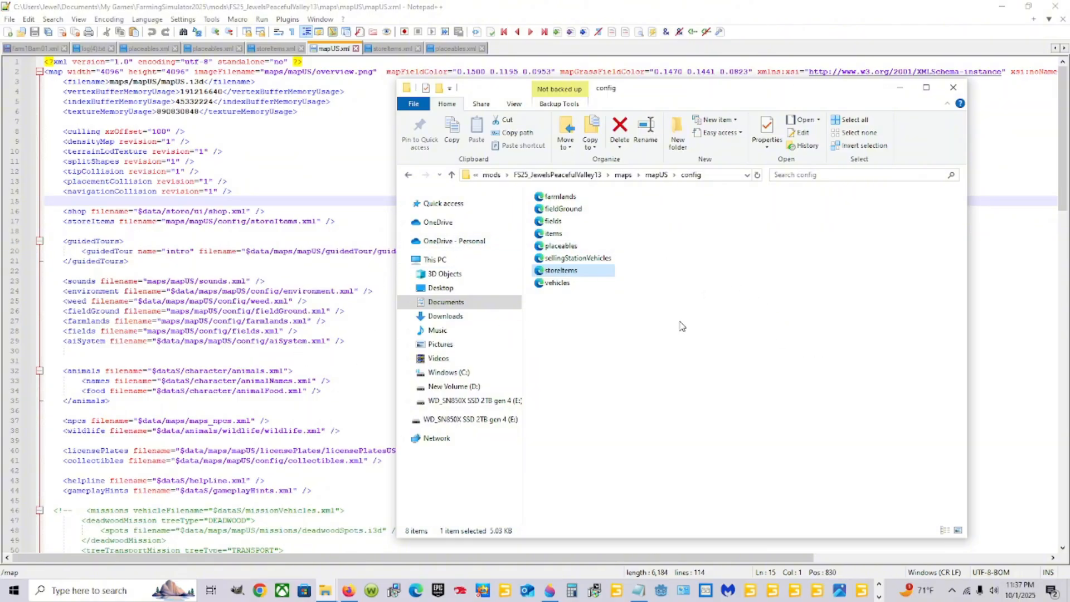
{"action": "right_click", "coordinate": [580, 273]}
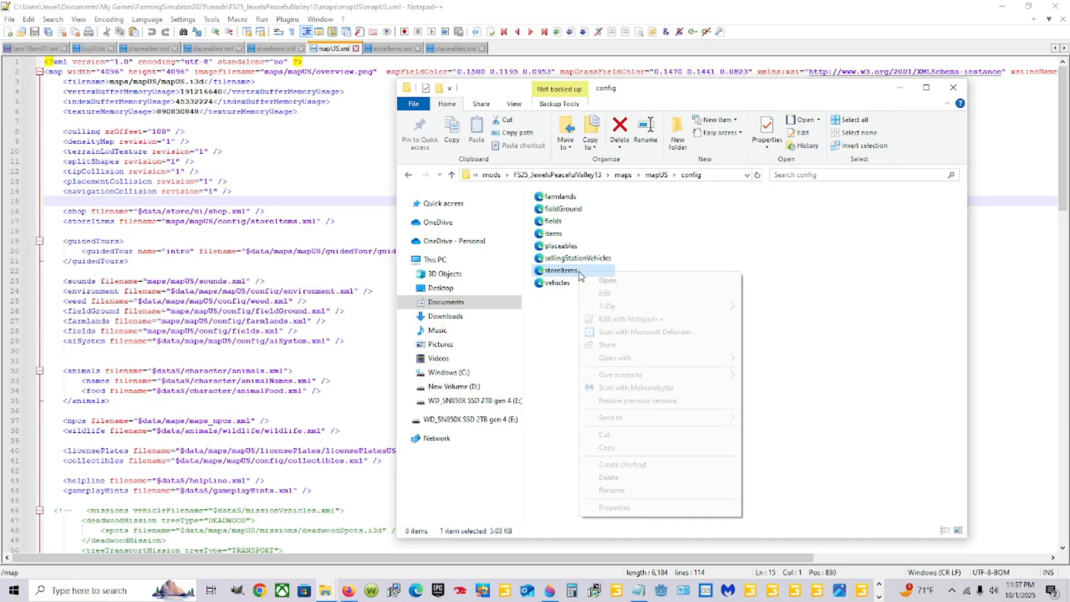
{"action": "left_click", "coordinate": [616, 316]}
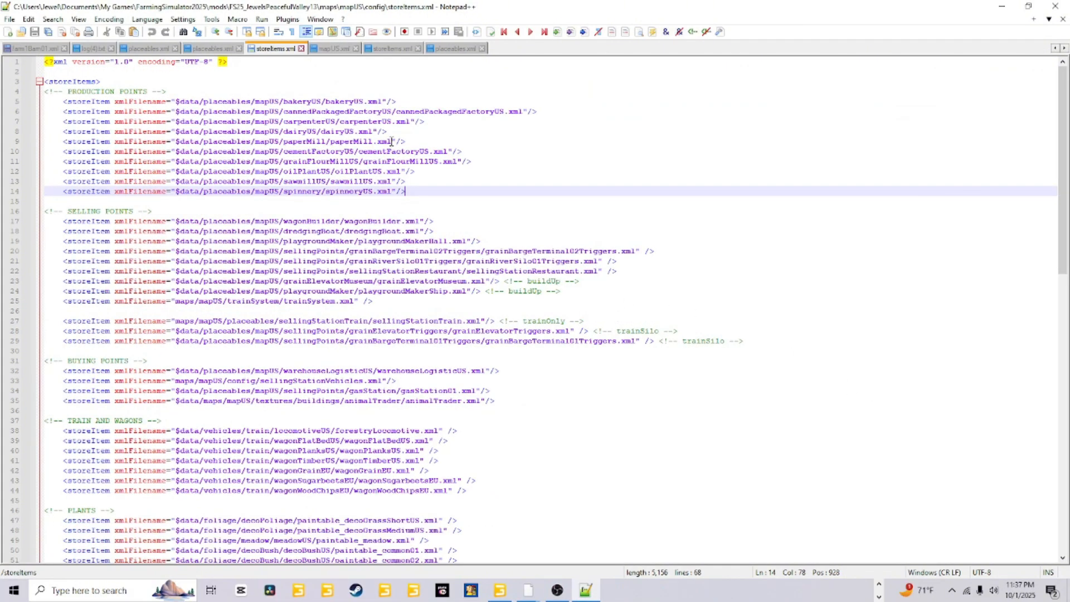
Examine the carpenterUS entry under PRODUCTION POINTS in the mod's storeItems.xml
{"action": "left_click", "coordinate": [422, 122]}
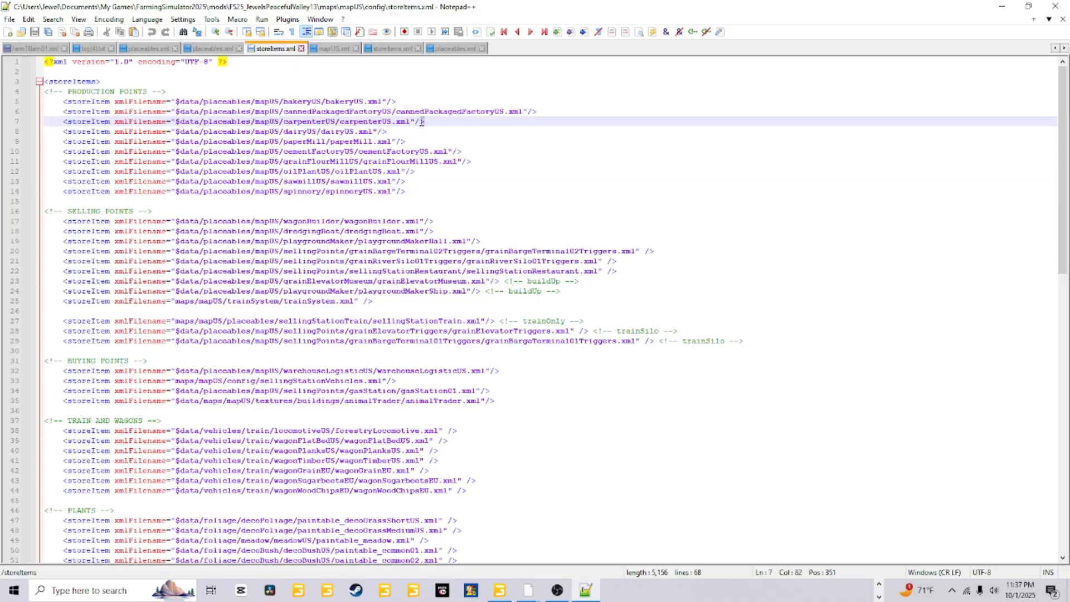
{"action": "left_click_drag", "start_coordinate": [422, 121], "coordinate": [46, 122]}
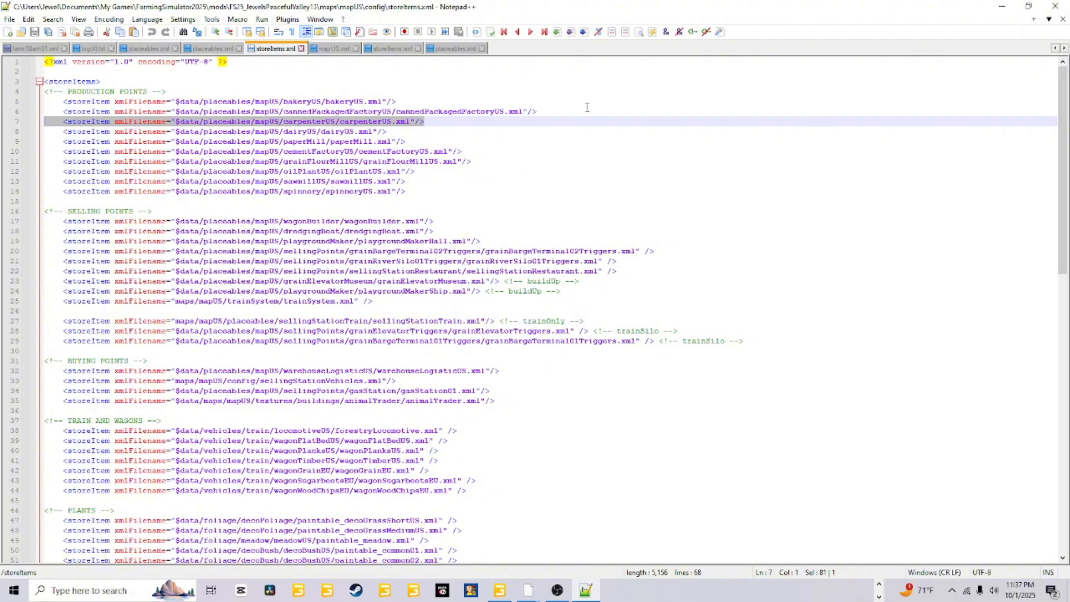
{"action": "left_click", "coordinate": [443, 131]}
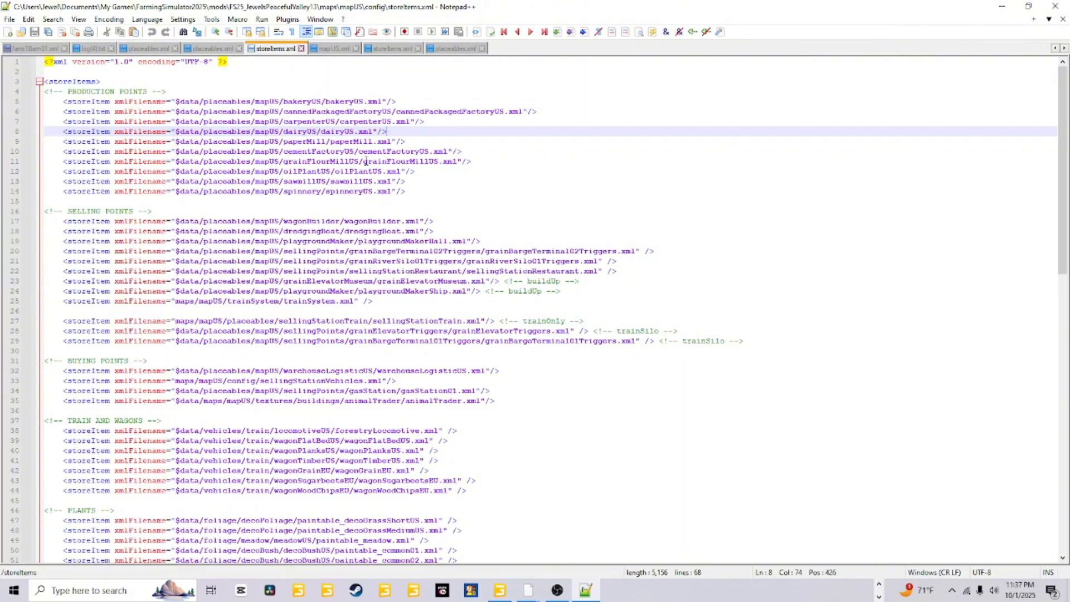
{"action": "left_click", "coordinate": [428, 123]}
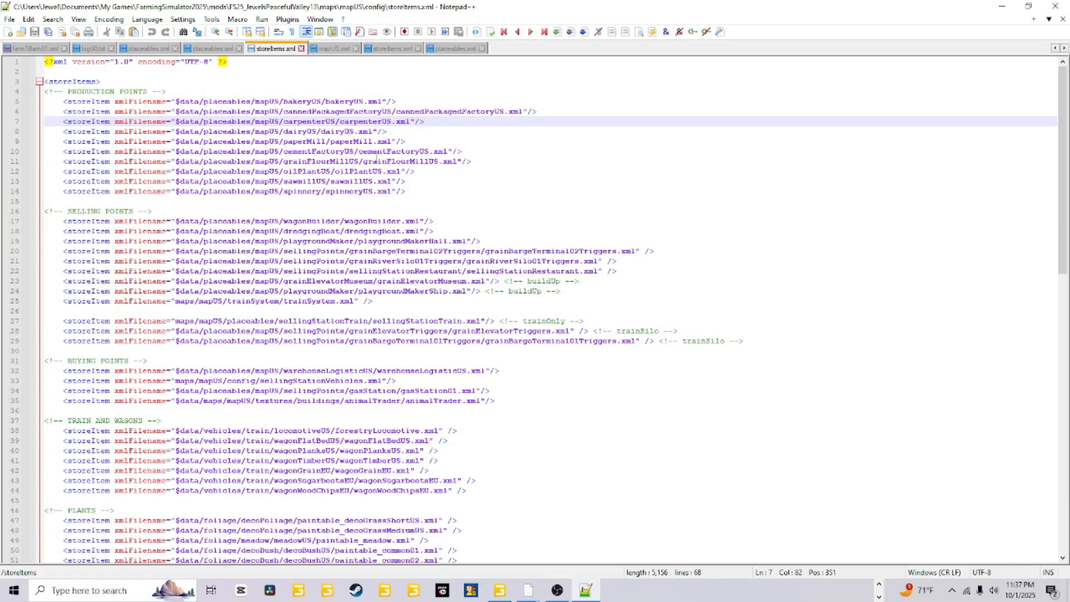
Compare the mod-relative paths of the trainSystem, sellingStationTrain and sellingStationVehicles entries with the carpenterUS entry's $data path
{"action": "left_click", "coordinate": [197, 301]}
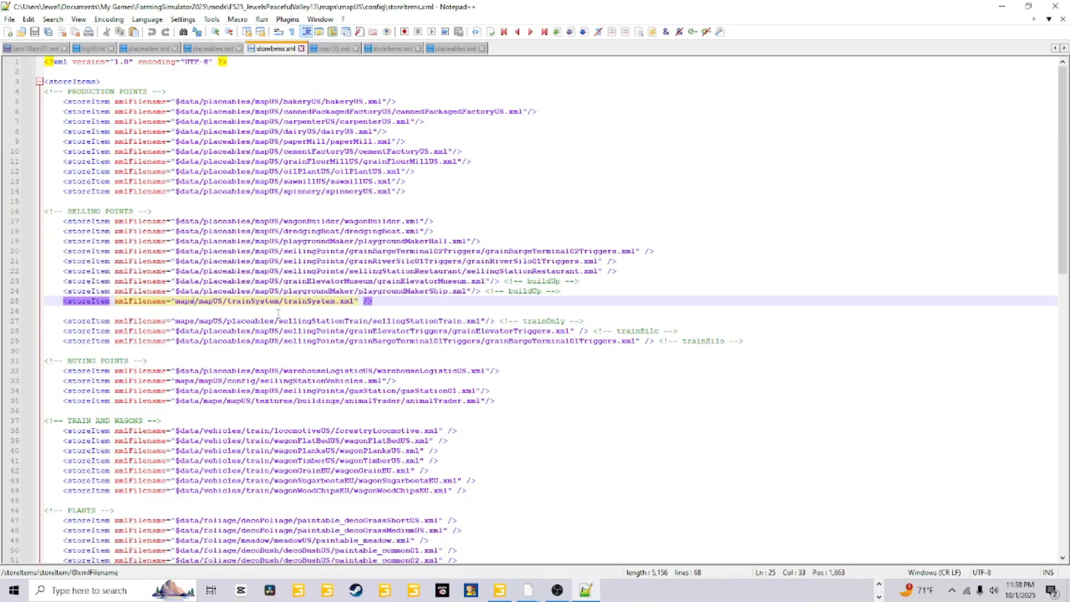
{"action": "left_click", "coordinate": [330, 321]}
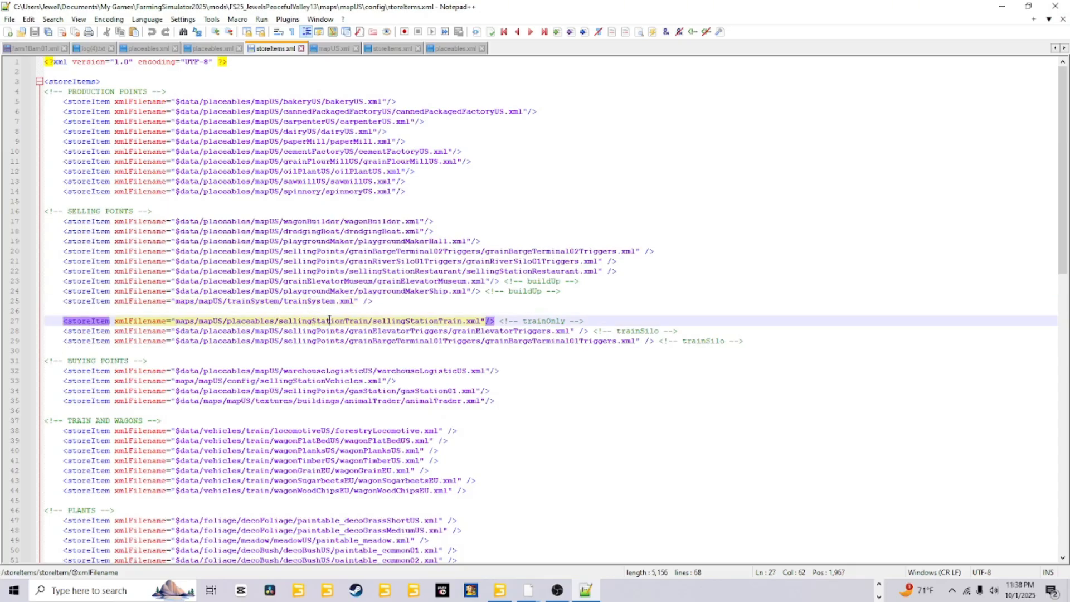
{"action": "key", "text": "Up"}
{"action": "key", "text": "Up"}
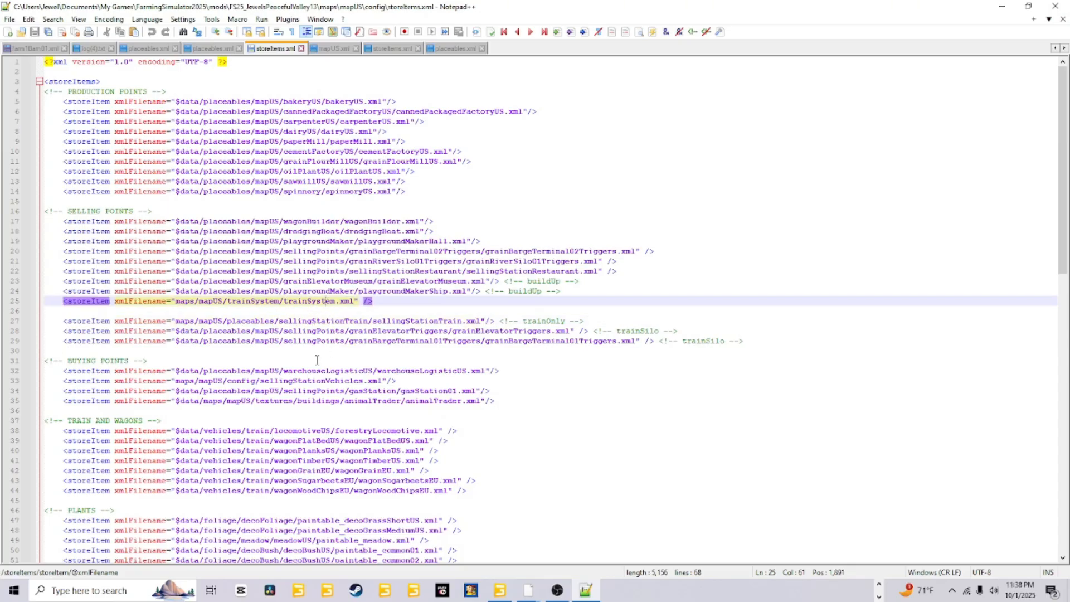
{"action": "left_click", "coordinate": [291, 381]}
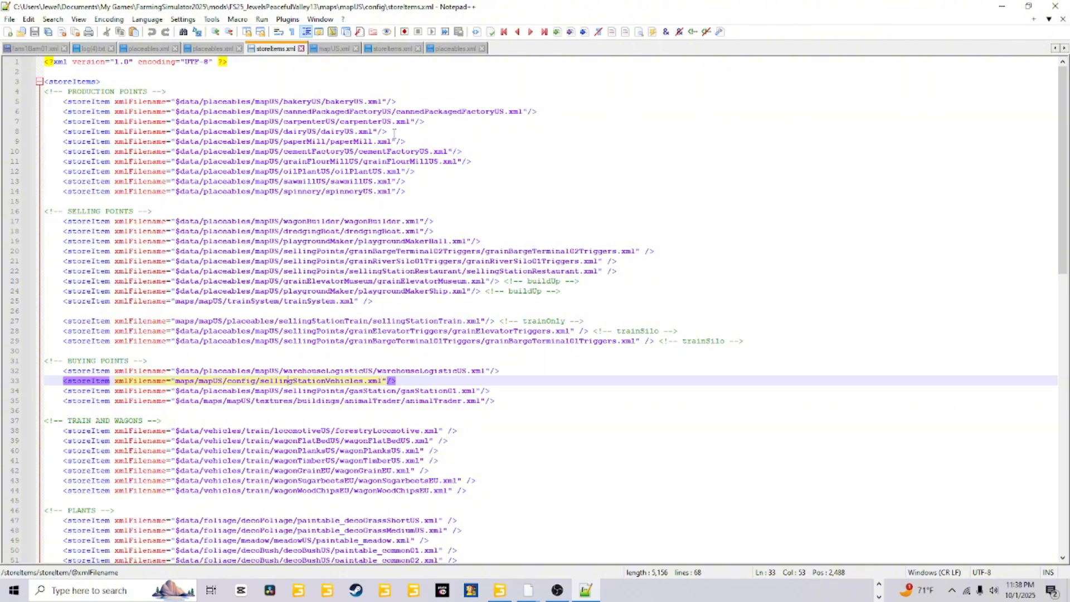
{"action": "left_click", "coordinate": [425, 121]}
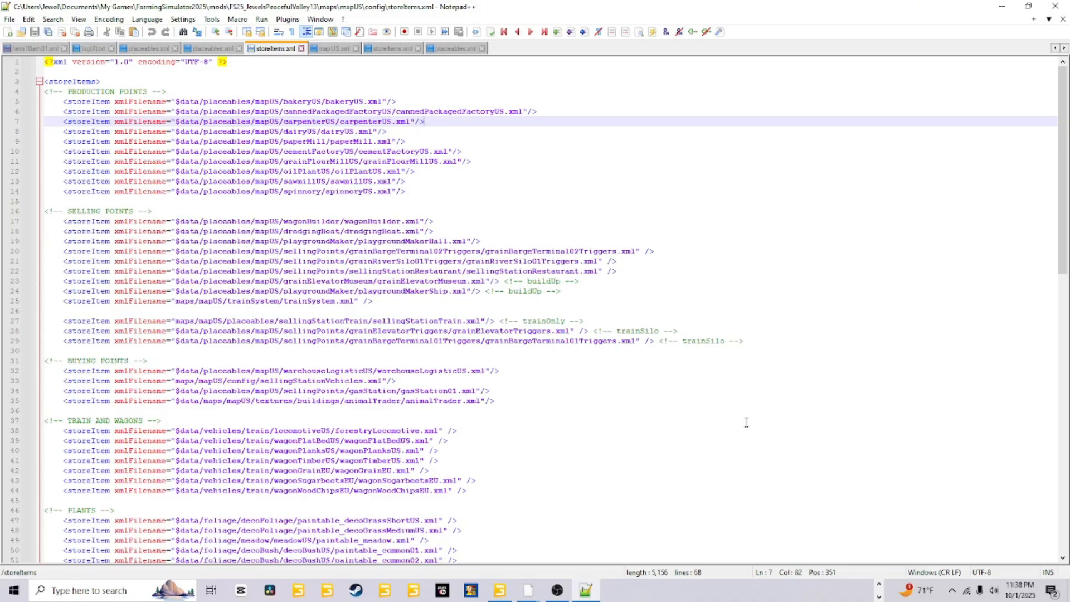
Switch to Steam and launch Farming Simulator 25 from the game library
{"action": "left_click", "coordinate": [878, 588]}
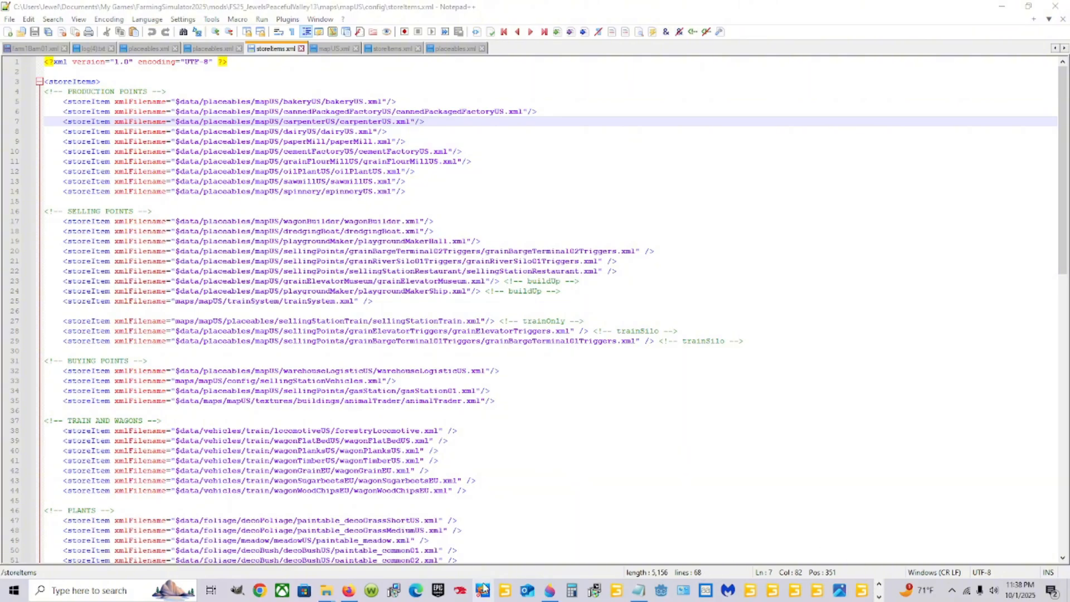
{"action": "left_click", "coordinate": [879, 597]}
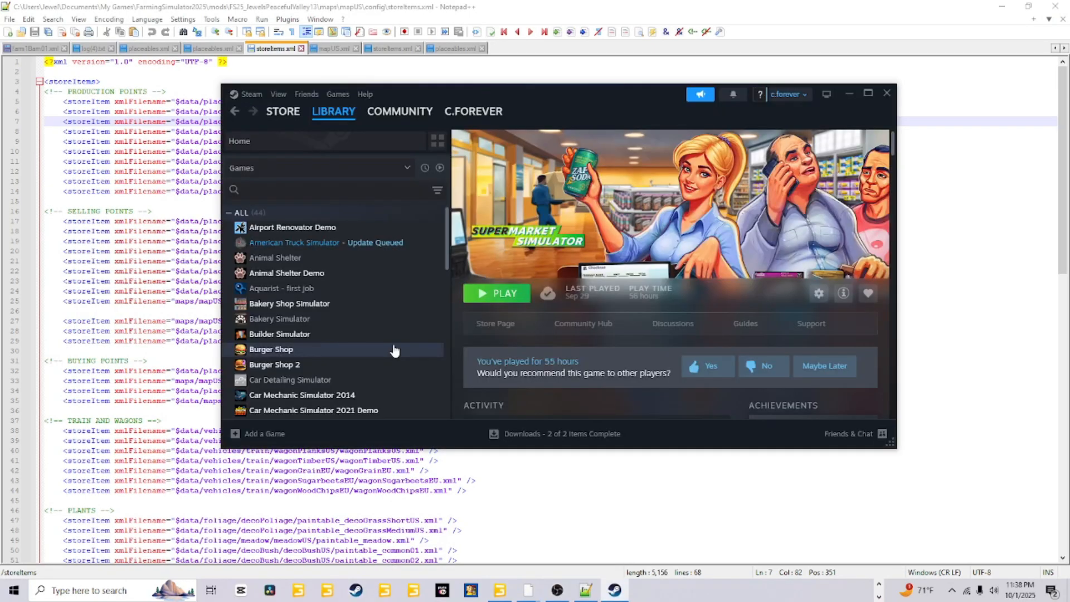
{"action": "scroll", "coordinate": [382, 346], "scroll_direction": "down", "scroll_amount": 6}
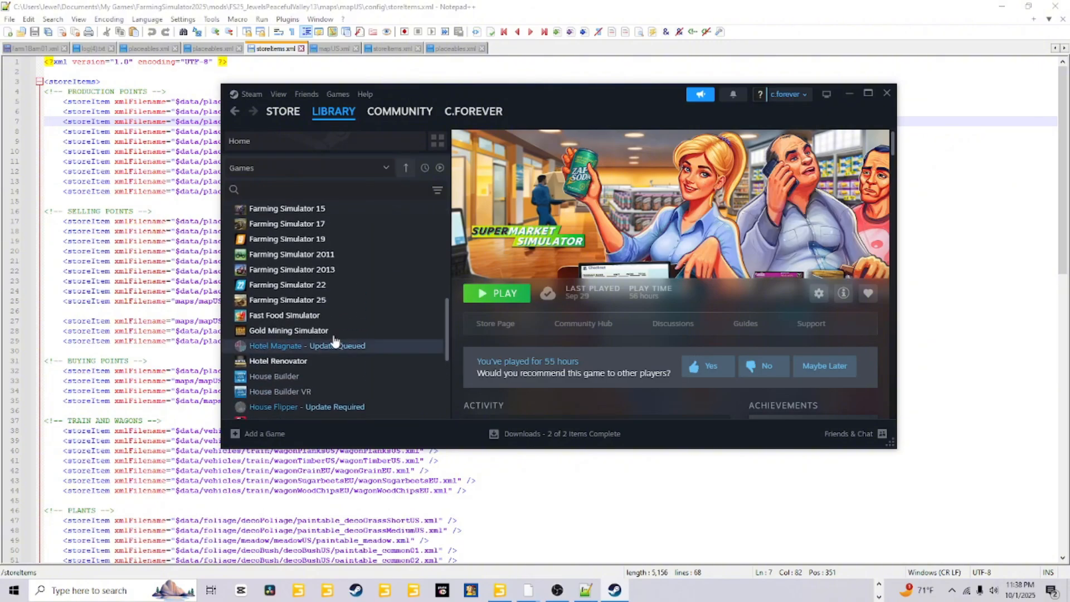
{"action": "double_click", "coordinate": [330, 303]}
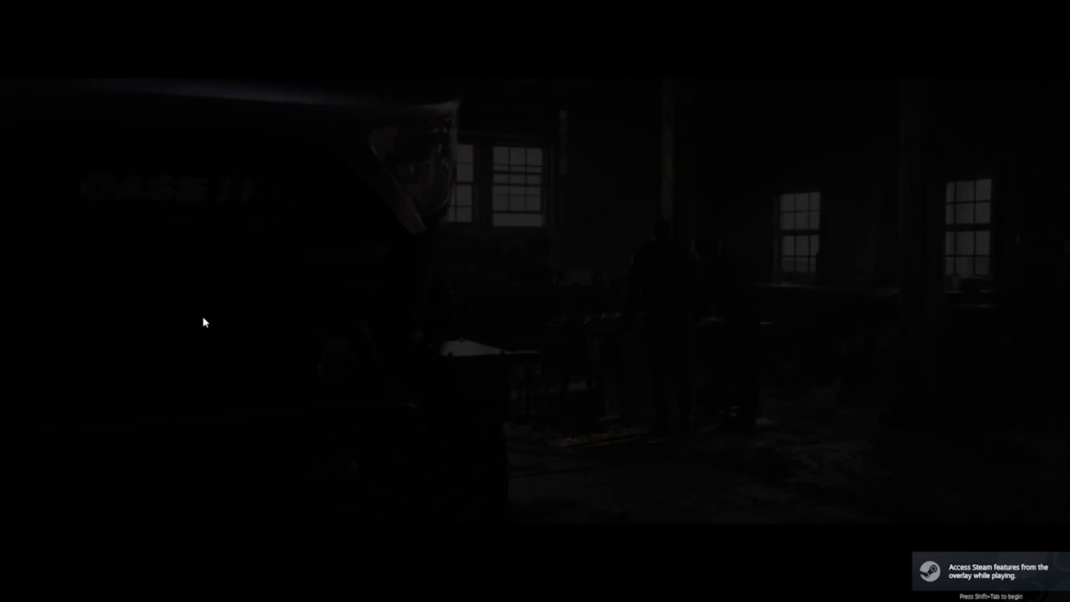
Skip the intro video, go to the game saves and start a new game in empty slot 16
{"action": "left_click", "coordinate": [202, 316]}
{"action": "left_click", "coordinate": [78, 342]}
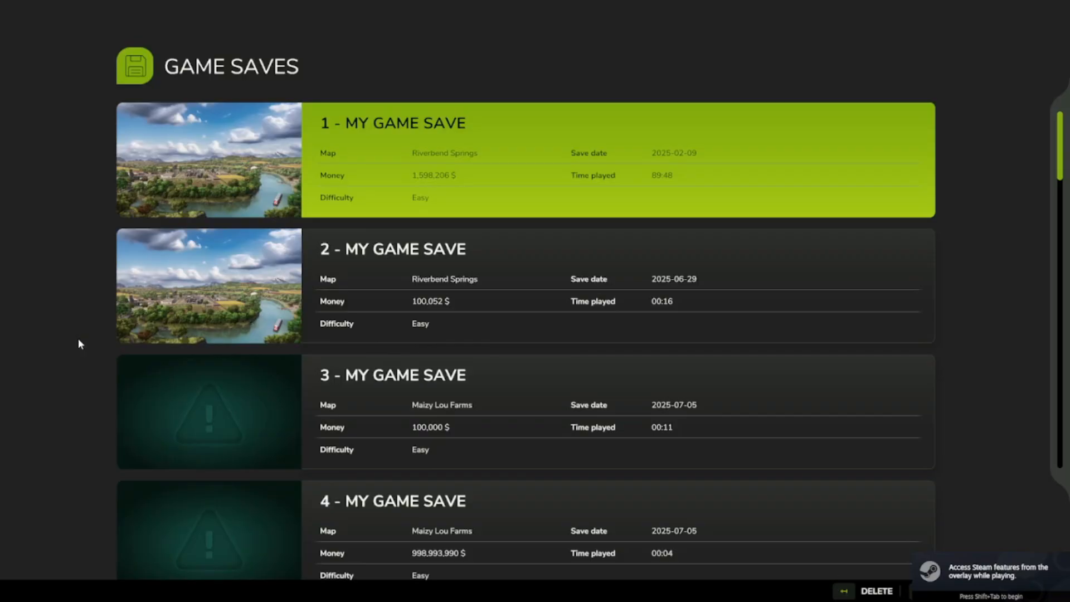
{"action": "scroll", "coordinate": [375, 351], "scroll_direction": "down", "scroll_amount": 13}
{"action": "left_click", "coordinate": [371, 344]}
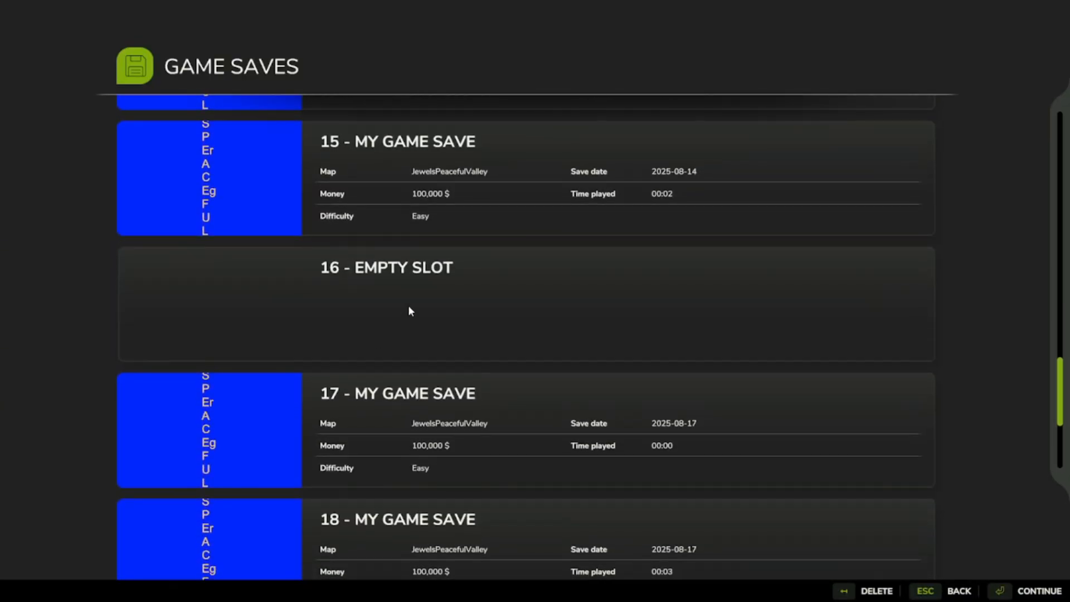
{"action": "left_click", "coordinate": [1027, 590]}
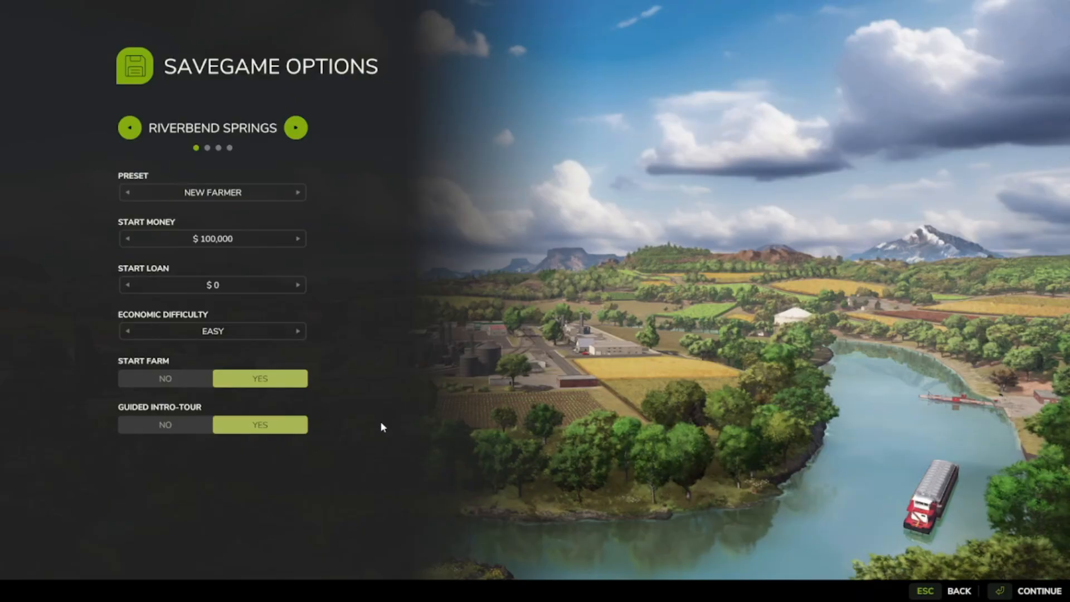
Turn off the guided intro-tour and advance the new savegame's map selection to Zielonka
{"action": "left_click", "coordinate": [171, 424]}
{"action": "left_click", "coordinate": [274, 123]}
{"action": "left_click", "coordinate": [273, 122]}
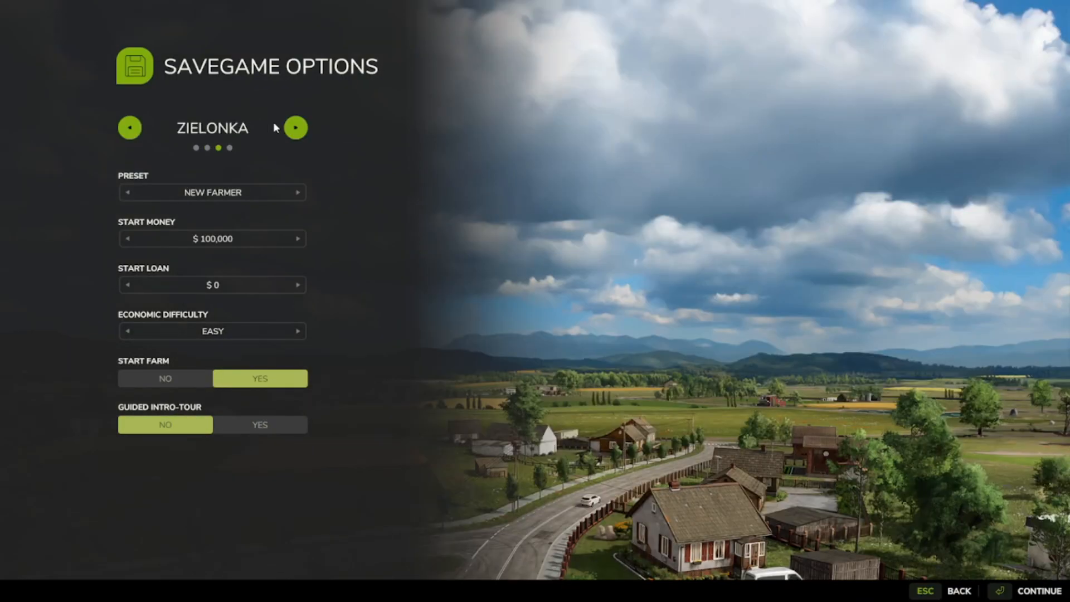